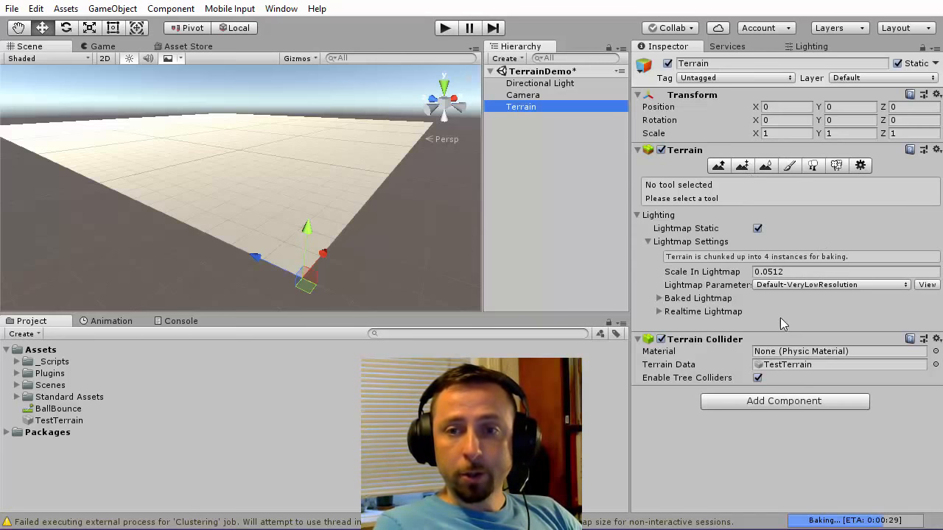
Review the terrain's settings, including its resolution values and the options for importing or exporting a raw heightmap.
left_click(860, 166)
left_click_drag(937, 147, 925, 102)
scroll(801, 367, "down", 8)
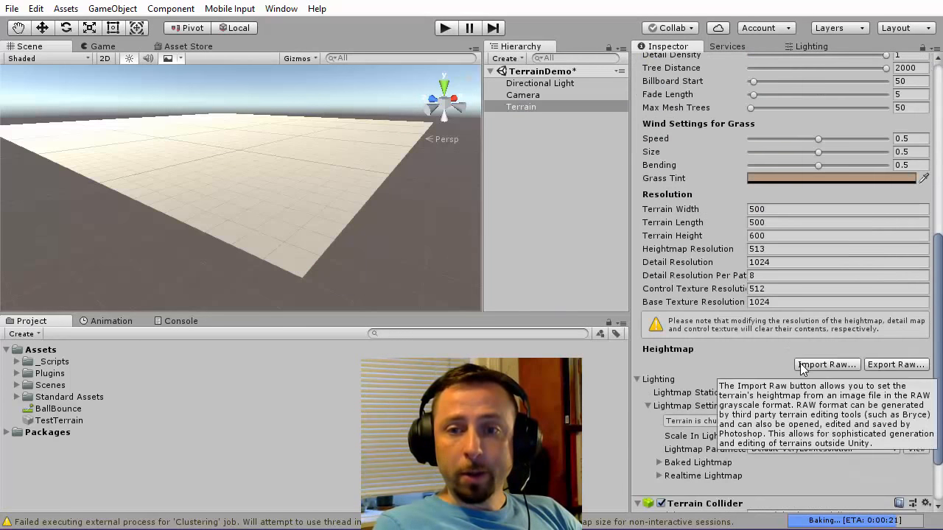
scroll(801, 365, "up", 8)
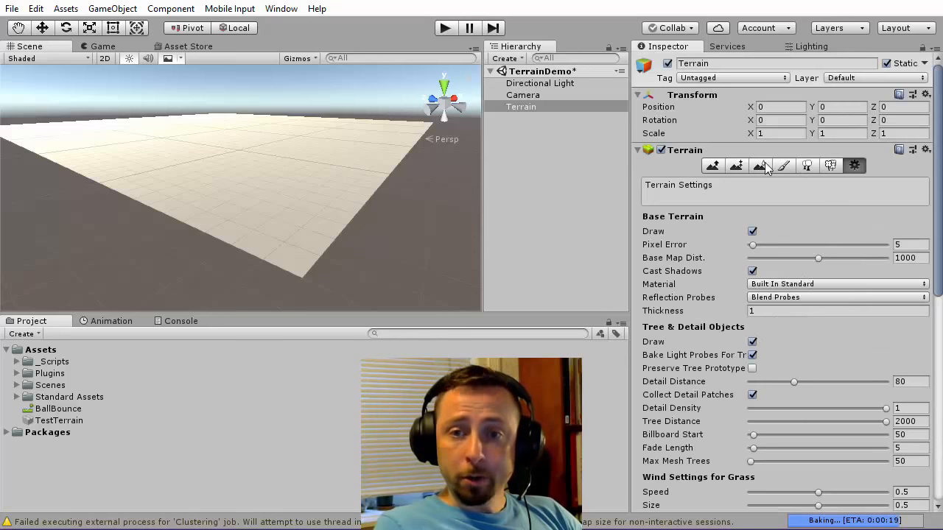
Raise rough ridges around the terrain's perimeter with Raise/Lower Terrain, using the dotted-cluster brush at size 77 and opacity 25.
left_click(712, 165)
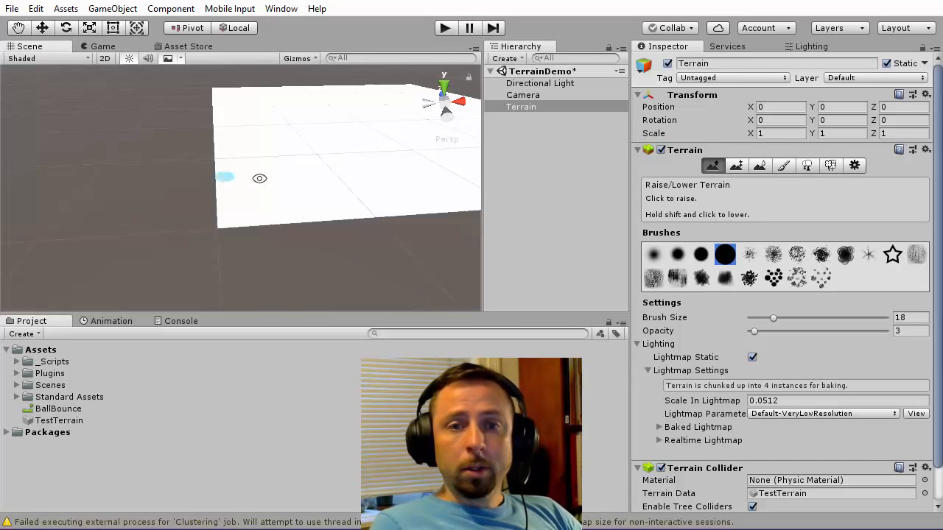
left_click_drag(259, 177, 286, 225, "alt")
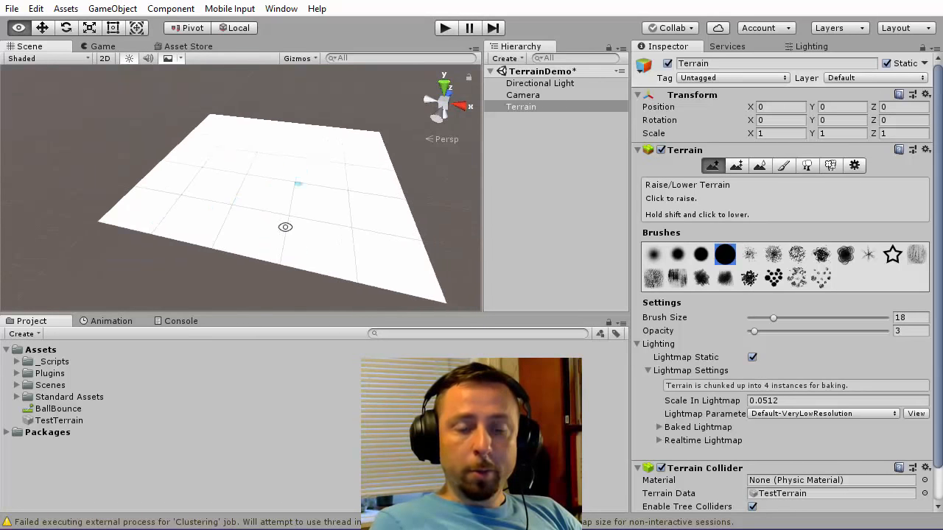
middle_click_drag(287, 225, 272, 196, "alt")
left_click_drag(230, 185, 312, 187, "alt")
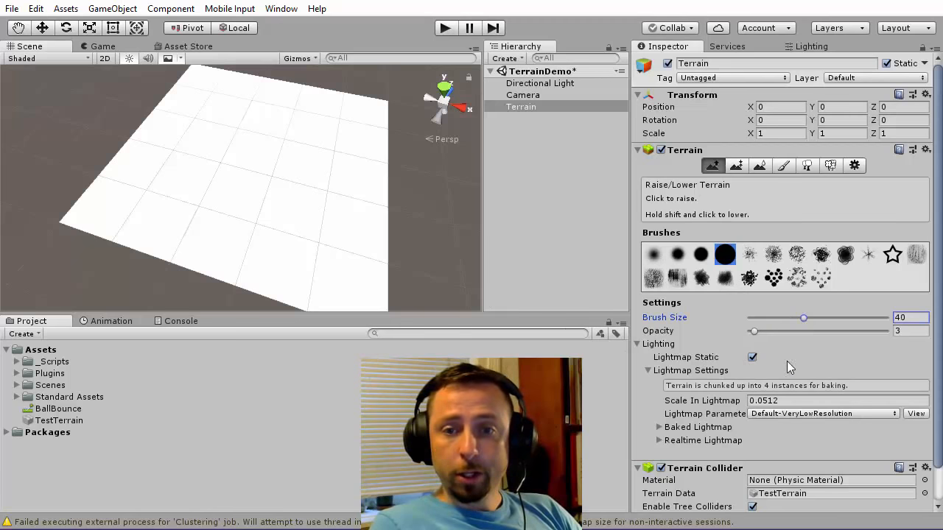
left_click_drag(755, 332, 786, 335)
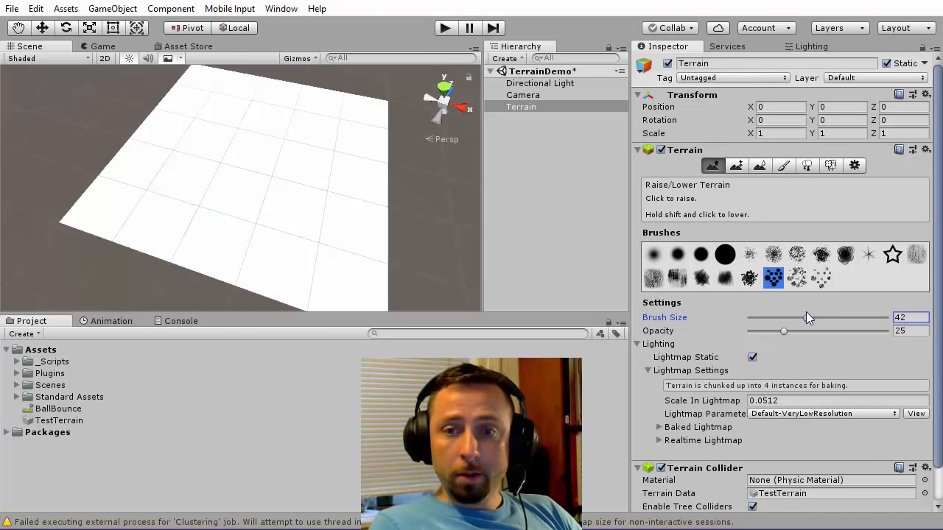
left_click_drag(806, 316, 856, 323)
mouse_move(200, 209)
left_mouse_down()
mouse_move(124, 206)
mouse_move(162, 143)
mouse_move(258, 208)
mouse_move(131, 240)
mouse_move(299, 202)
mouse_move(279, 138)
mouse_move(235, 175)
mouse_move(381, 175)
mouse_move(273, 189)
mouse_move(367, 205)
mouse_move(252, 179)
mouse_move(221, 120)
mouse_move(151, 150)
mouse_move(322, 160)
mouse_move(304, 106)
mouse_move(260, 118)
mouse_move(131, 117)
mouse_move(74, 213)
left_mouse_up()
right_click_drag(139, 226, 142, 219, "alt")
left_click_drag(142, 219, 348, 225, "alt")
left_click_drag(132, 276, 293, 274)
mouse_move(312, 223)
left_mouse_down("alt")
mouse_move(111, 120)
mouse_move(240, 165)
mouse_move(221, 192)
mouse_move(199, 270)
mouse_move(270, 221)
mouse_move(205, 176)
mouse_move(299, 157)
mouse_move(297, 228)
mouse_move(269, 202)
left_mouse_up("alt")
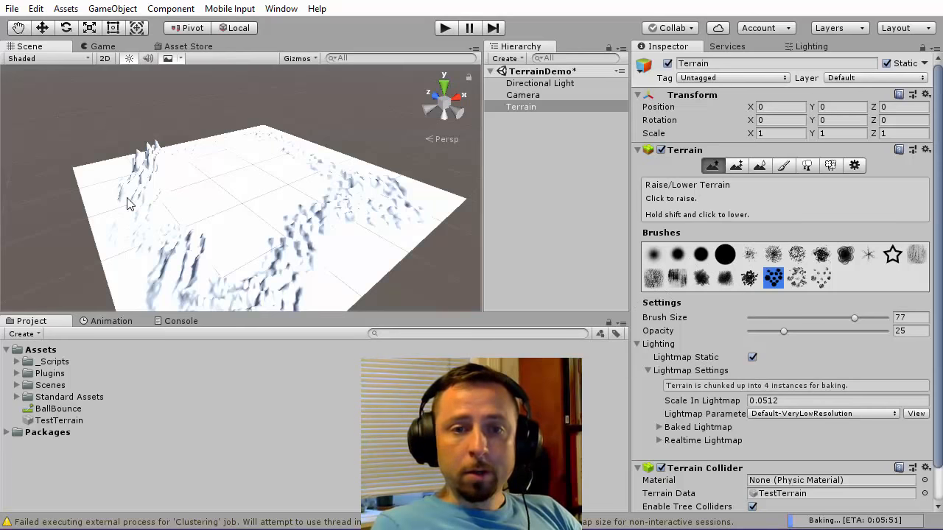
Raise a smooth hill along the inner side of the ridges with the softest round brush at size 83.
left_click_drag(226, 204, 302, 242, "alt")
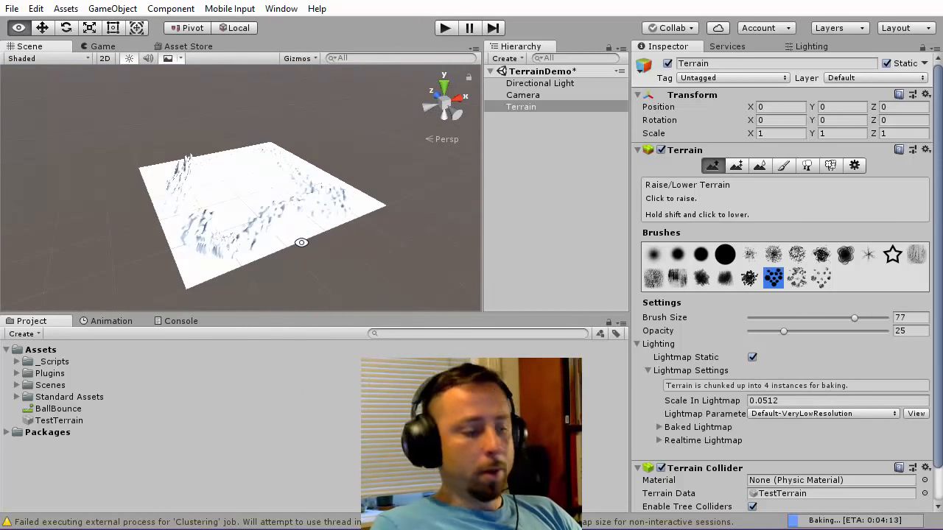
mouse_move(263, 214)
left_mouse_down("alt")
mouse_move(257, 222)
mouse_move(248, 206)
mouse_move(253, 269)
mouse_move(275, 114)
mouse_move(301, 128)
mouse_move(270, 78)
mouse_move(276, 258)
mouse_move(295, 190)
mouse_move(297, 221)
mouse_move(295, 175)
left_mouse_up("alt")
scroll(250, 218, "up", 3)
right_click_drag(295, 175, 440, 143)
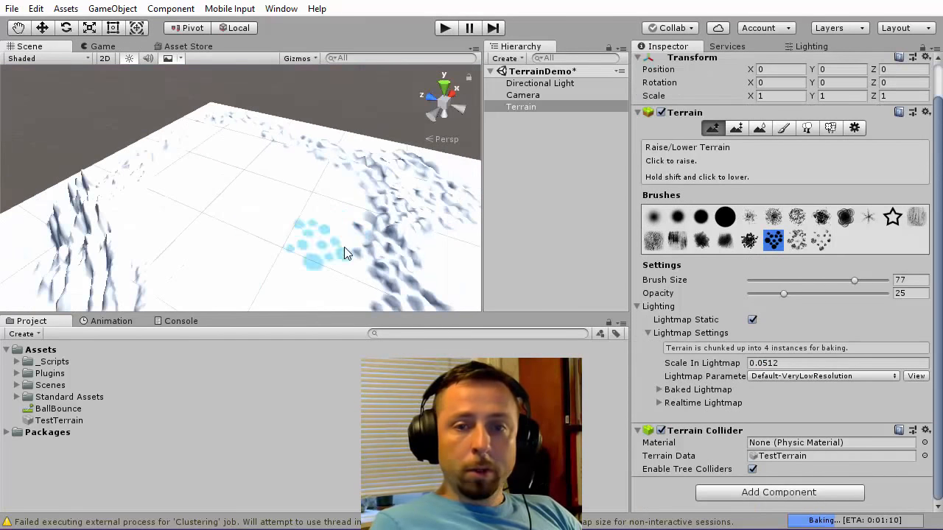
scroll(343, 247, "down", 3)
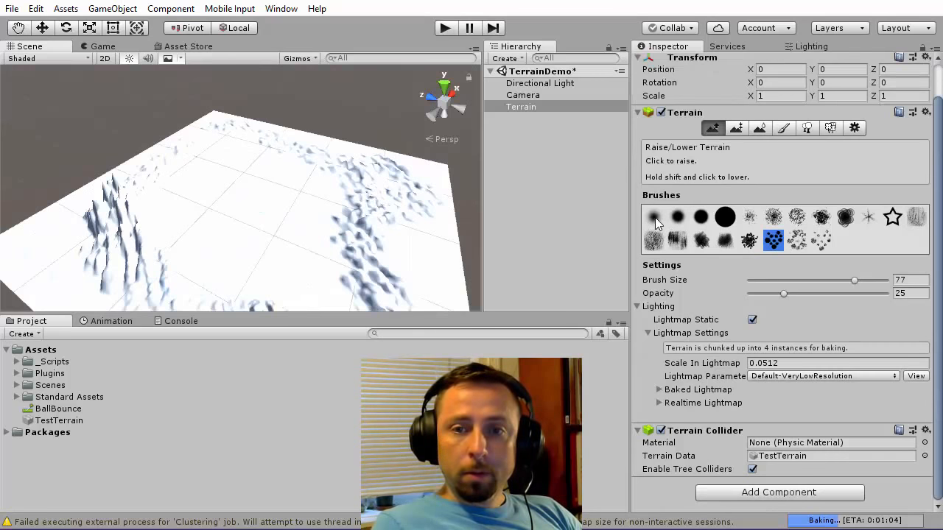
left_click_drag(180, 198, 479, 216, "alt")
scroll(297, 258, "down", 2)
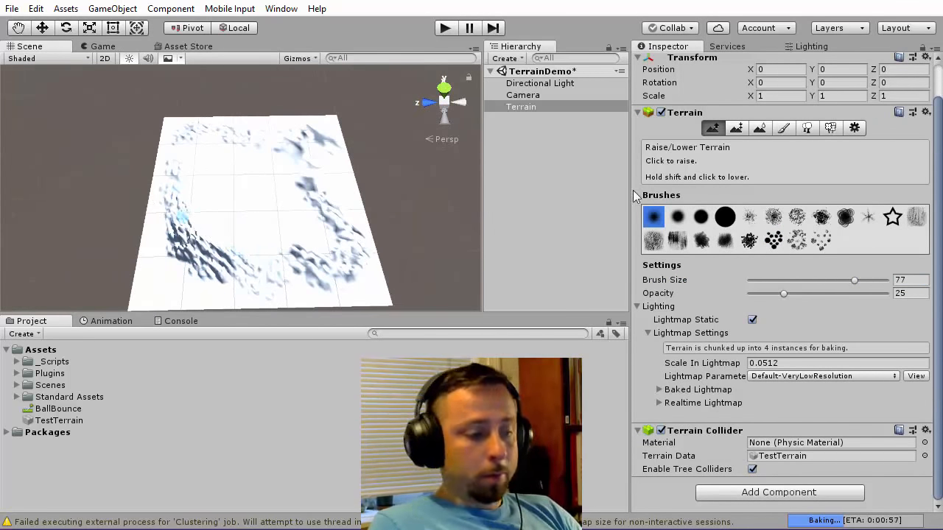
left_click_drag(855, 279, 889, 280)
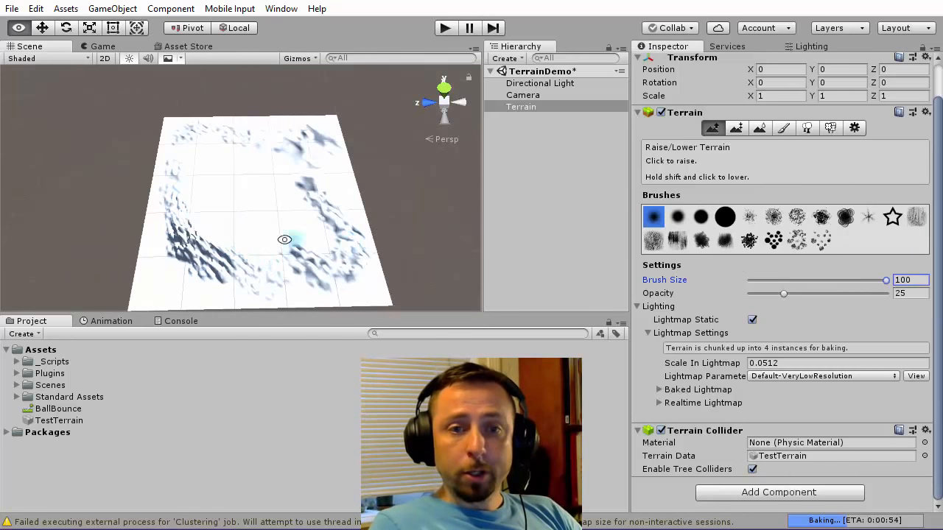
left_click_drag(295, 246, 260, 263, "alt")
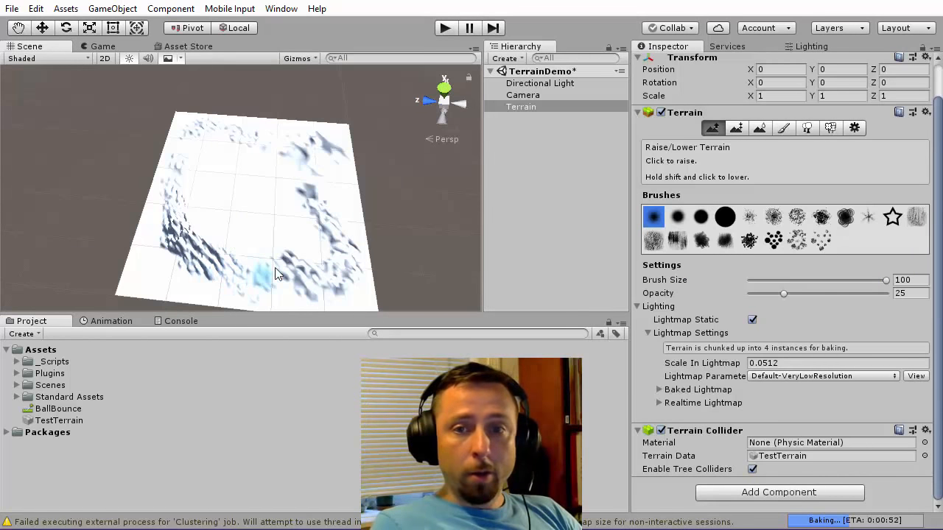
left_click_drag(886, 281, 863, 280)
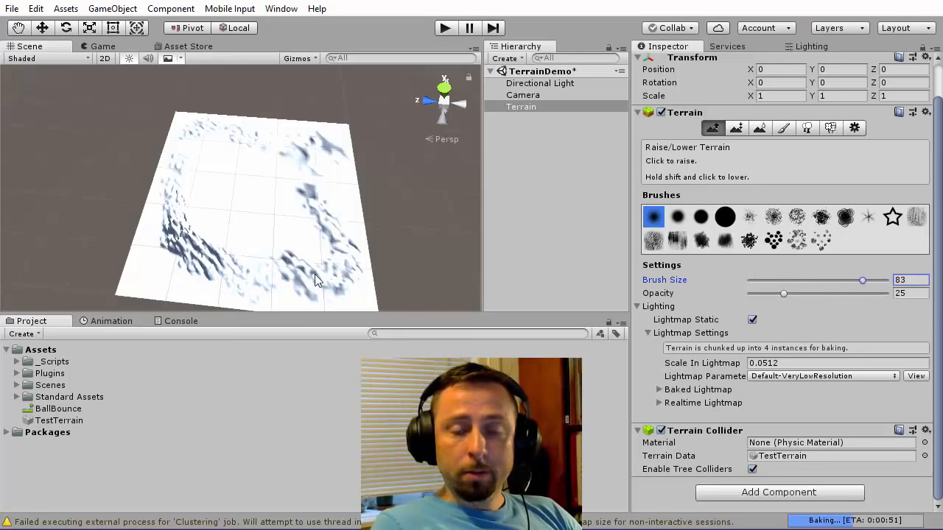
mouse_move(247, 268)
left_mouse_down()
mouse_move(279, 273)
mouse_move(310, 253)
mouse_move(315, 184)
left_mouse_up()
Build up smooth hills along the ridges and outer edges with the second soft round brush at size 100.
left_click(725, 217)
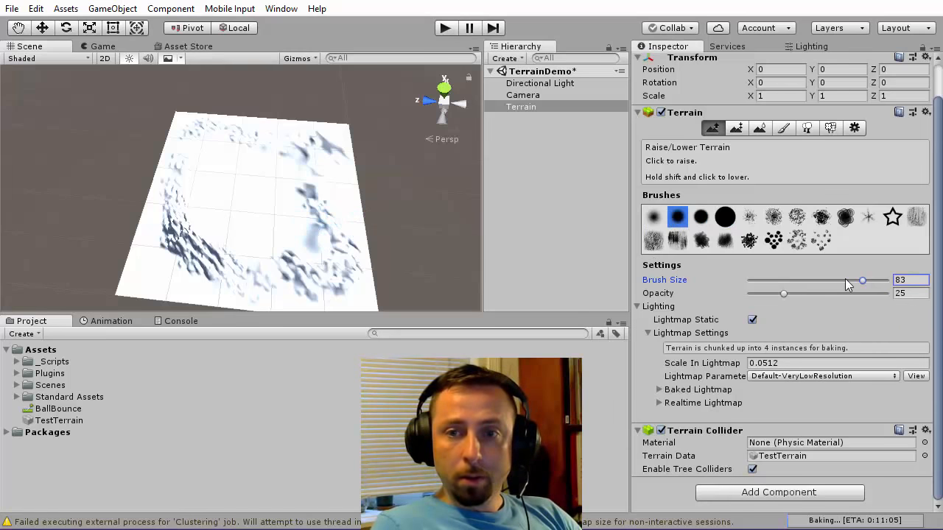
left_click_drag(863, 281, 886, 280)
mouse_move(274, 251)
left_mouse_down()
mouse_move(313, 221)
mouse_move(319, 171)
left_mouse_up()
left_click_drag(190, 155, 239, 190, "alt")
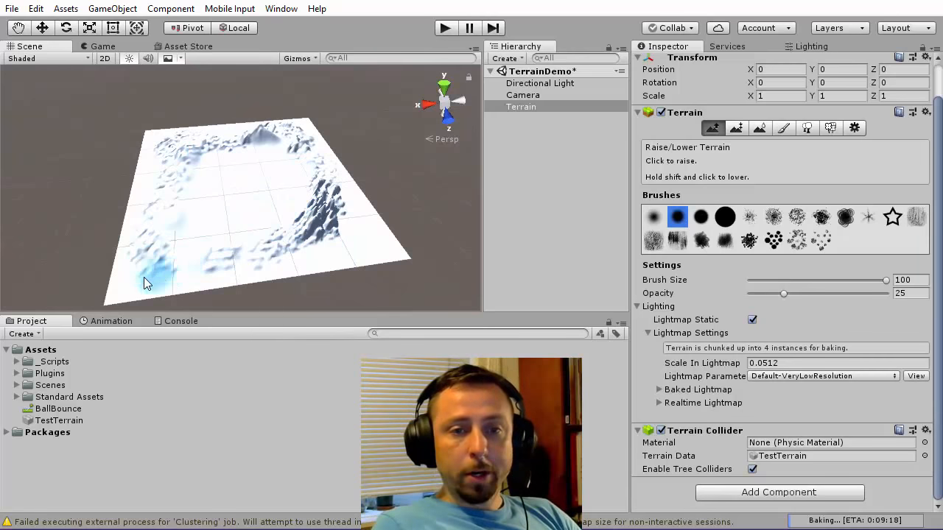
mouse_move(143, 282)
left_mouse_down()
mouse_move(221, 254)
mouse_move(324, 241)
mouse_move(346, 188)
left_mouse_up()
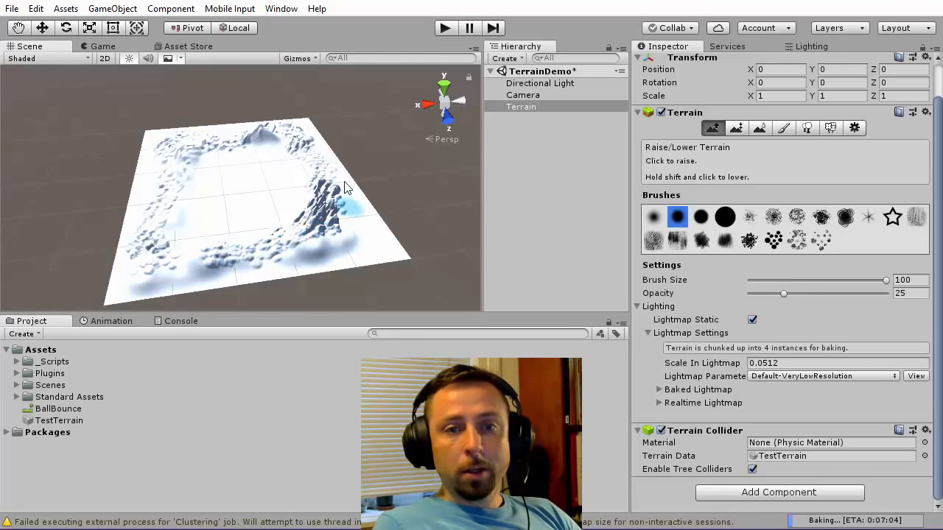
left_click_drag(277, 140, 210, 137)
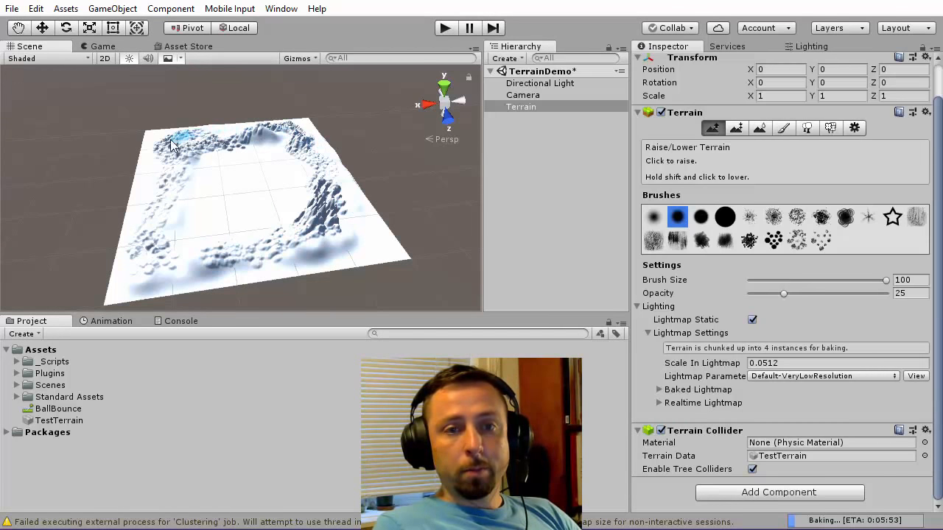
Raise mounds across the enclosed central area of the terrain with the soft round brush at size 100 and opacity 25.
mouse_move(144, 225)
left_mouse_down("alt")
mouse_move(262, 262)
mouse_move(362, 176)
mouse_move(244, 242)
mouse_move(124, 198)
mouse_move(174, 276)
mouse_move(251, 273)
mouse_move(317, 202)
mouse_move(283, 140)
mouse_move(184, 137)
mouse_move(120, 211)
mouse_move(280, 200)
mouse_move(213, 134)
mouse_move(159, 153)
mouse_move(190, 262)
mouse_move(317, 221)
mouse_move(262, 267)
mouse_move(259, 300)
left_mouse_up("alt")
right_click_drag(259, 301, 522, 268, "alt")
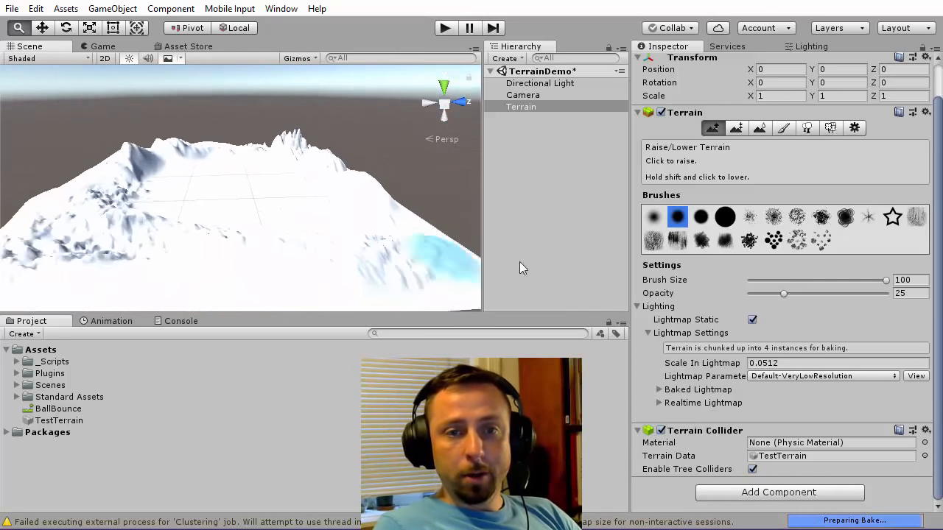
mouse_move(295, 254)
left_mouse_down("alt")
mouse_move(177, 328)
mouse_move(261, 288)
left_mouse_up("alt")
mouse_move(194, 259)
left_mouse_down()
mouse_move(259, 201)
mouse_move(204, 177)
left_mouse_up()
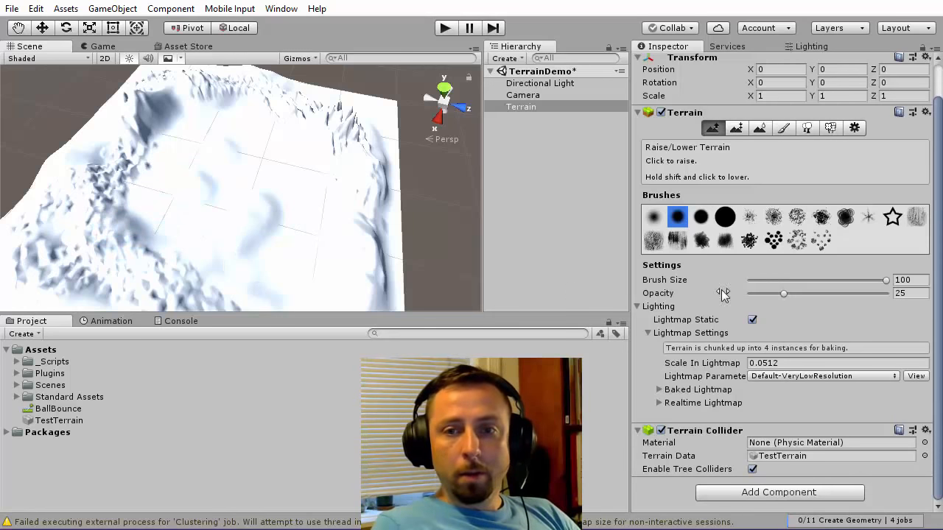
Add subtle uneven relief to the central area using the first scattered brush at opacity 7.
left_click_drag(795, 292, 758, 293)
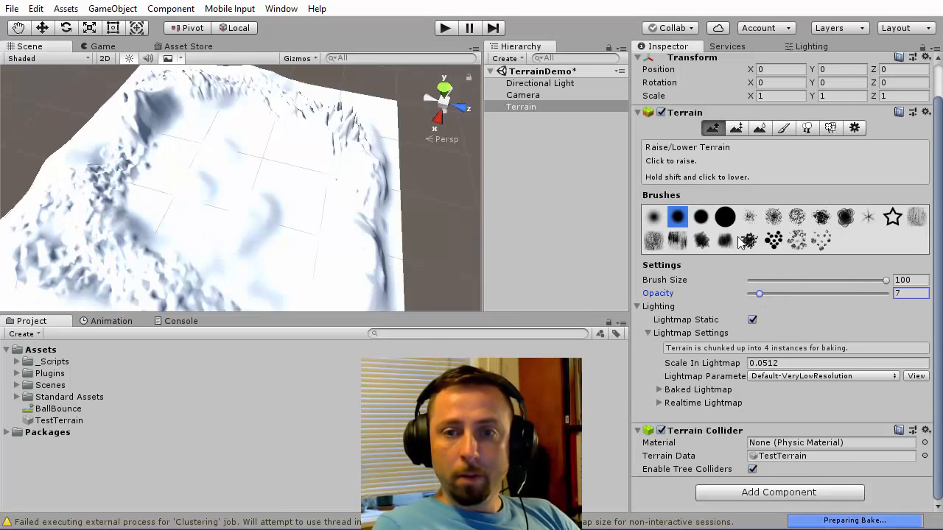
mouse_move(223, 233)
left_mouse_down()
mouse_move(260, 211)
mouse_move(237, 216)
left_mouse_up()
mouse_move(192, 193)
left_mouse_down()
mouse_move(204, 130)
mouse_move(225, 126)
mouse_move(205, 133)
left_mouse_up()
Set the directional light's intensity to 0.64.
left_click_drag(324, 218, 219, 191, "alt")
right_click_drag(221, 193, 172, 95)
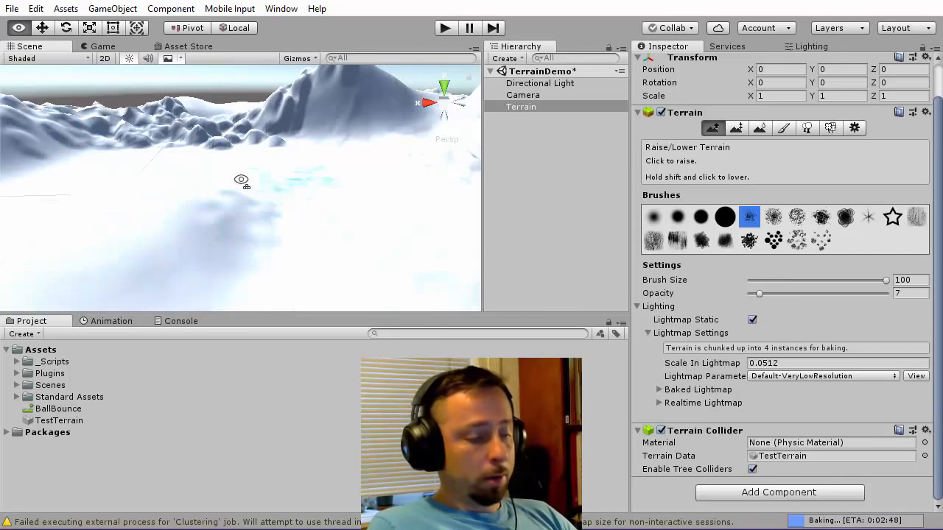
right_click_drag(242, 181, 204, 233)
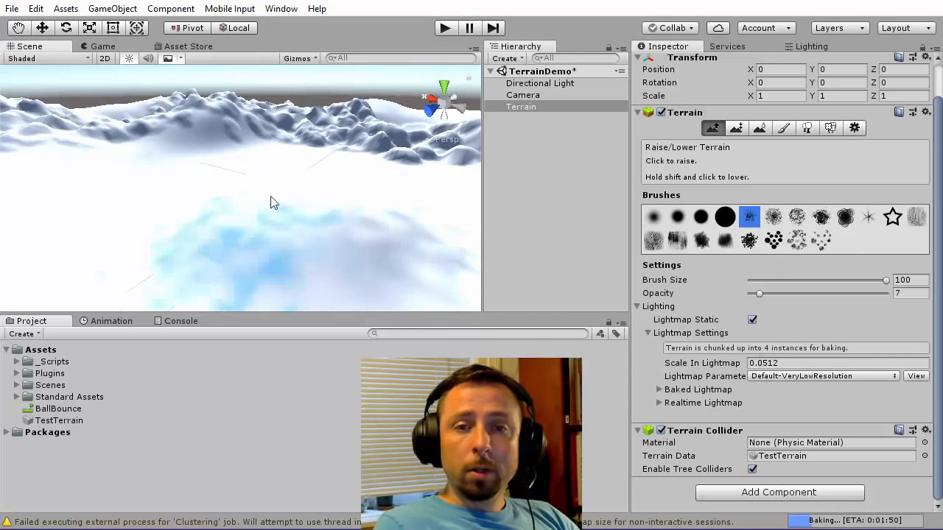
left_click(530, 83)
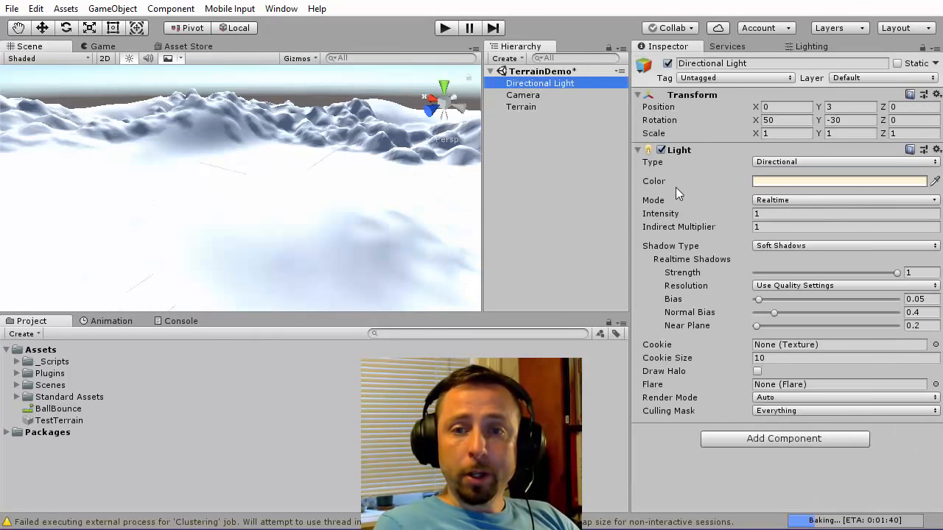
left_click_drag(675, 215, 663, 219)
Reselect the terrain and roughen the flat valley floor with the scattered brush at size 100 and opacity 7.
right_click_drag(271, 218, 189, 226)
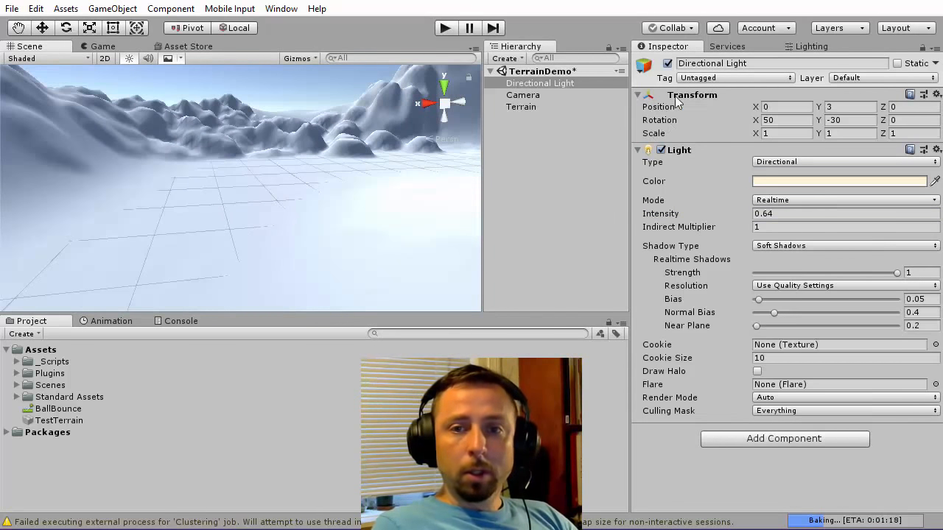
left_click(521, 107)
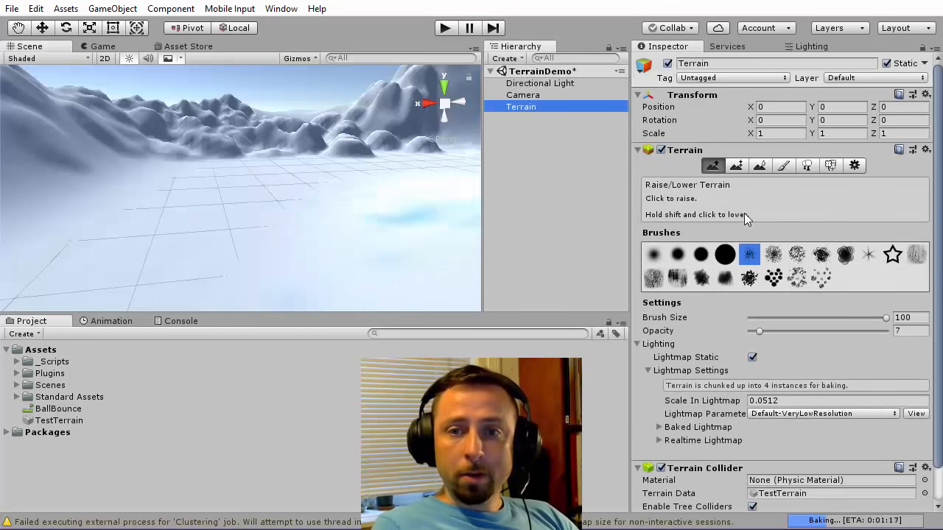
left_click_drag(257, 187, 192, 182)
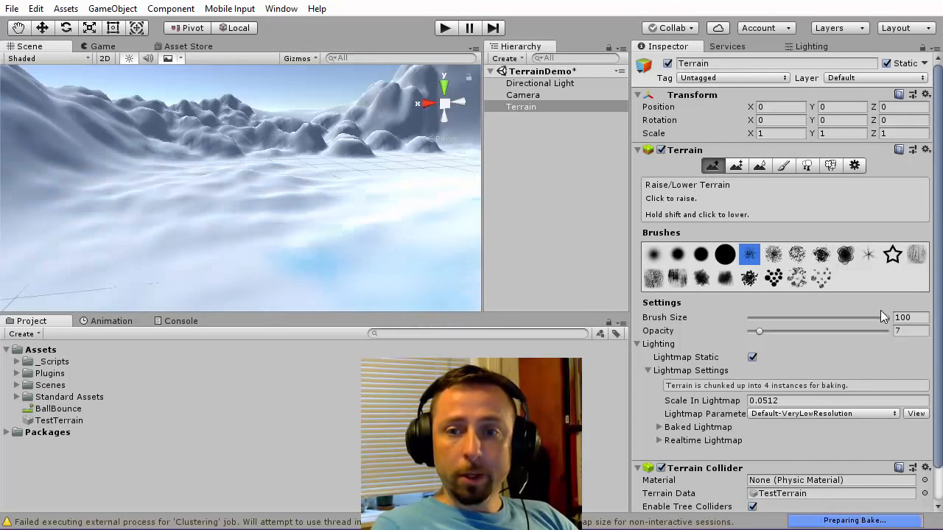
Raise a cluster of jagged peaks on the valley floor with the scattered brush at size 21.
left_click_drag(883, 317, 777, 323)
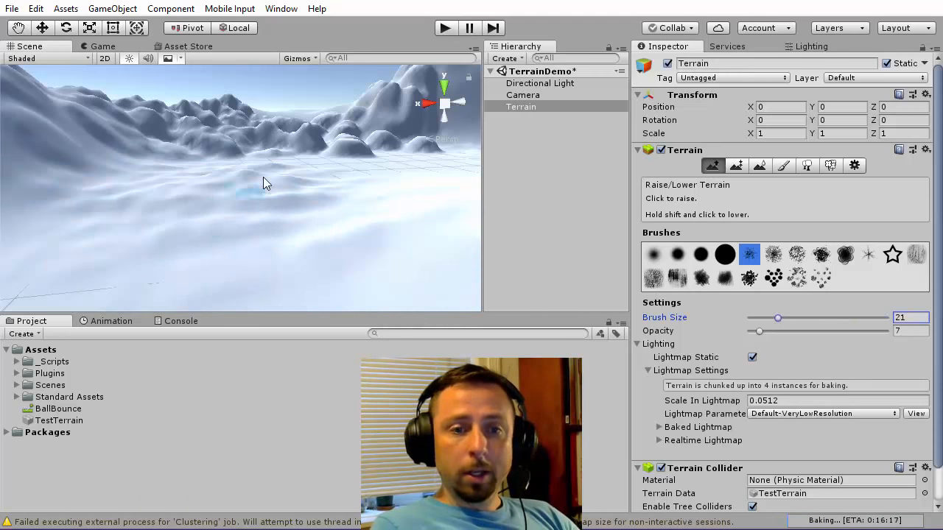
right_click_drag(304, 185, 305, 205)
left_click_drag(307, 189, 244, 227)
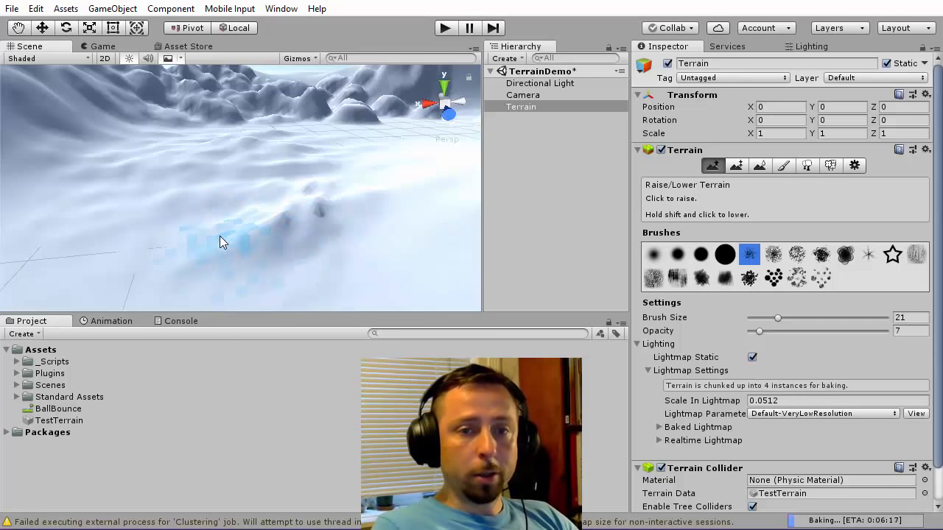
mouse_move(219, 237)
left_mouse_down()
mouse_move(194, 217)
mouse_move(341, 202)
mouse_move(153, 188)
mouse_move(163, 200)
mouse_move(140, 219)
mouse_move(299, 172)
mouse_move(256, 200)
mouse_move(415, 199)
mouse_move(254, 197)
mouse_move(278, 198)
left_mouse_up()
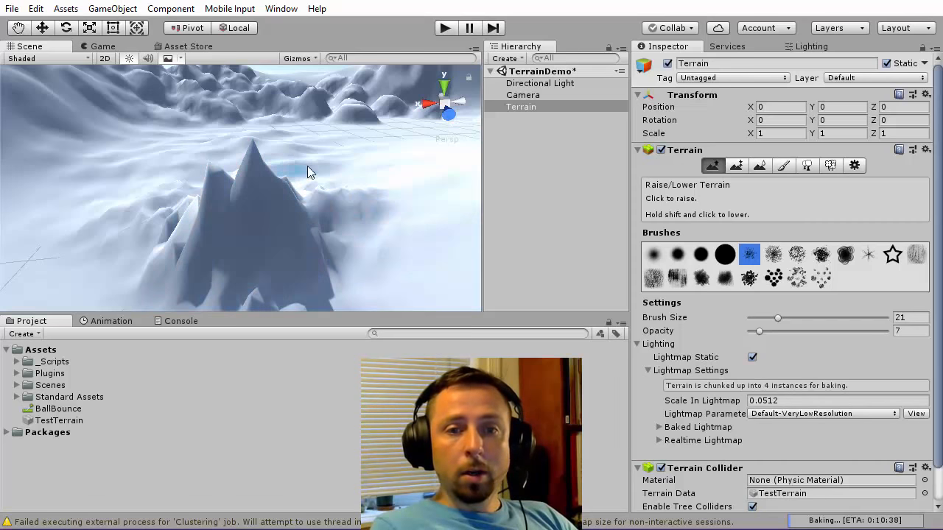
mouse_move(340, 206)
left_mouse_down()
mouse_move(274, 194)
mouse_move(326, 196)
mouse_move(196, 187)
left_mouse_up()
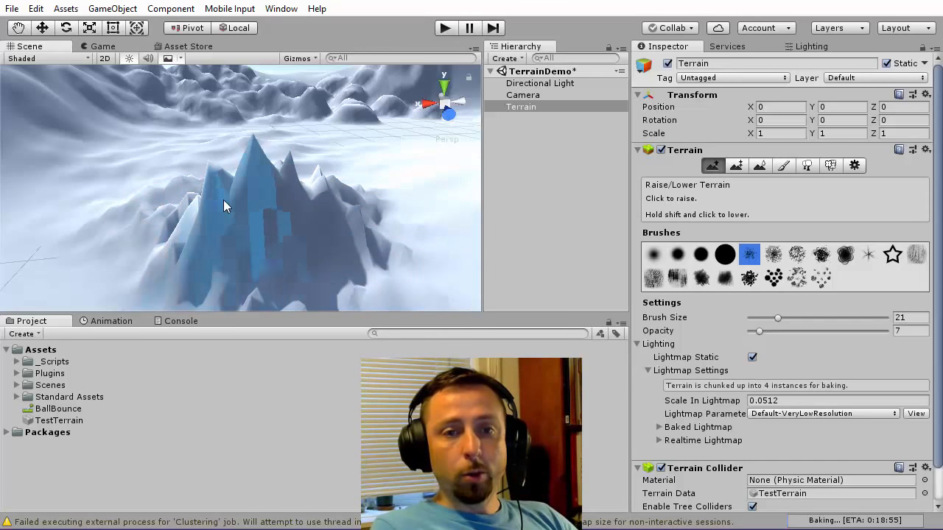
Lower the tallest of the jagged peaks and soften the whole cluster with the Smooth Height tool.
mouse_move(278, 211)
left_mouse_down("shift")
mouse_move(205, 201)
mouse_move(290, 192)
mouse_move(280, 197)
mouse_move(291, 208)
mouse_move(273, 220)
mouse_move(243, 222)
mouse_move(333, 227)
mouse_move(341, 215)
mouse_move(225, 210)
mouse_move(316, 196)
mouse_move(222, 196)
mouse_move(290, 195)
mouse_move(256, 224)
mouse_move(230, 215)
mouse_move(231, 227)
mouse_move(187, 211)
mouse_move(214, 227)
mouse_move(329, 206)
left_mouse_up("shift")
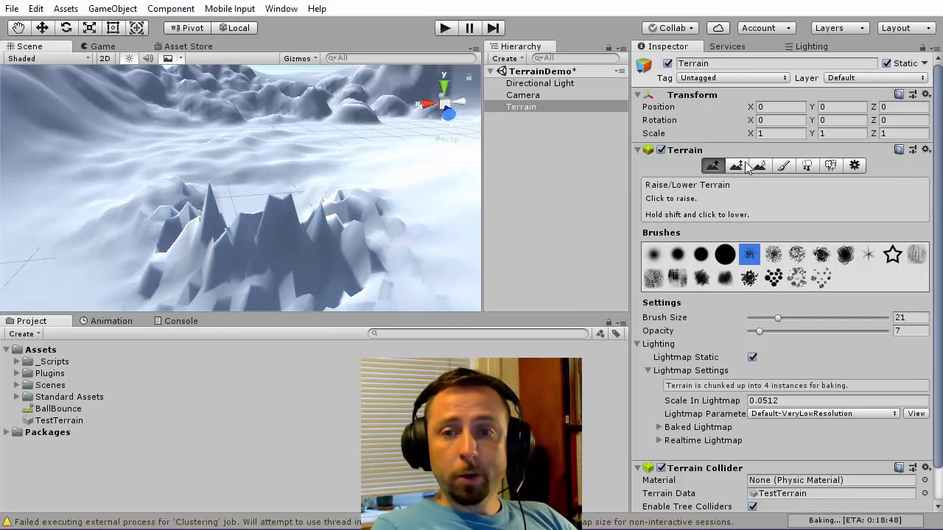
left_click(783, 165)
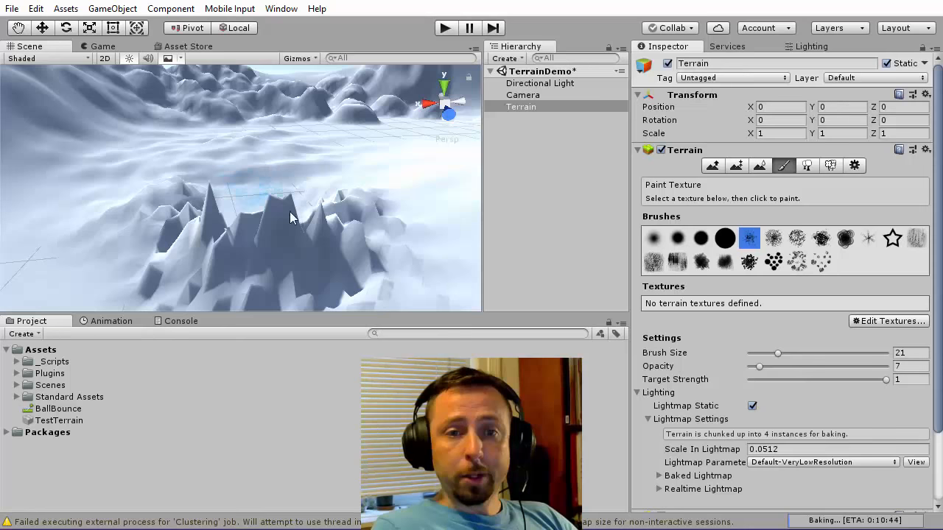
left_click(759, 165)
mouse_move(227, 230)
left_mouse_down()
mouse_move(311, 234)
mouse_move(271, 239)
mouse_move(185, 225)
mouse_move(288, 207)
left_mouse_up()
Switch the terrain back to the Raise/Lower Terrain tool.
left_click(721, 147)
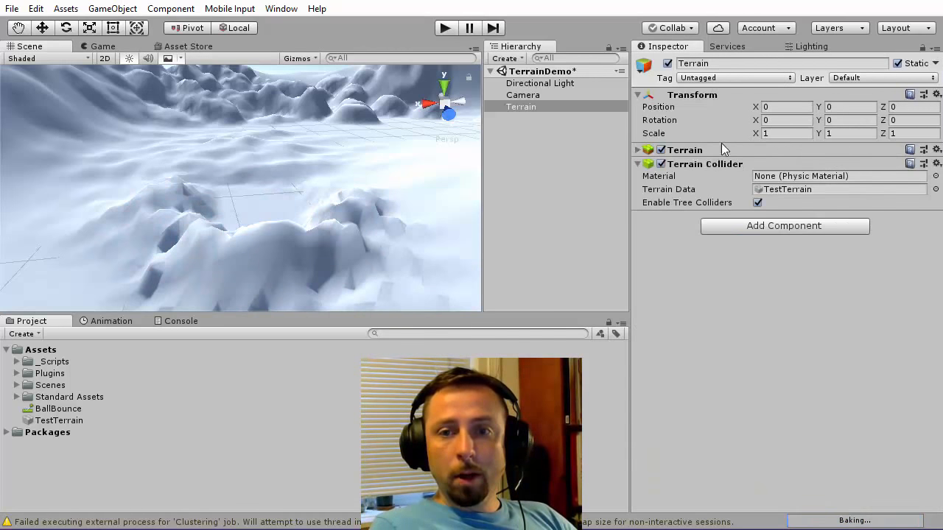
left_click(721, 147)
left_click(713, 166)
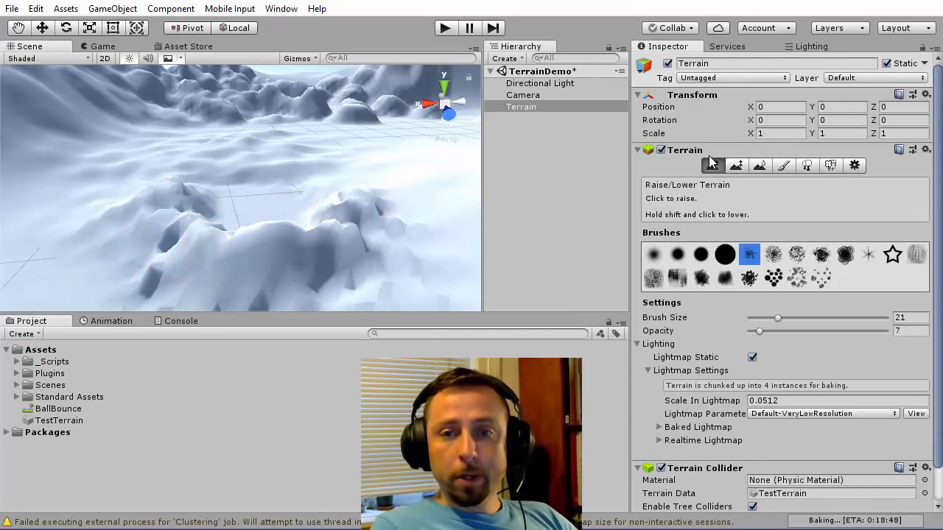
Switch the terrain to Paint Height at height 40, using the denser scattered brush with size 51 and opacity 100.
left_click(737, 167)
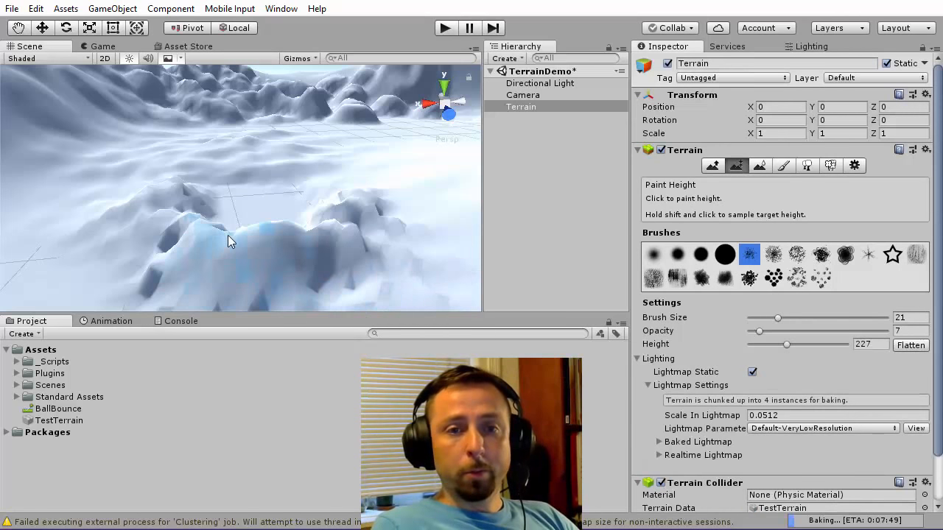
right_click_drag(257, 166, 316, 179)
scroll(316, 179, "down", 10)
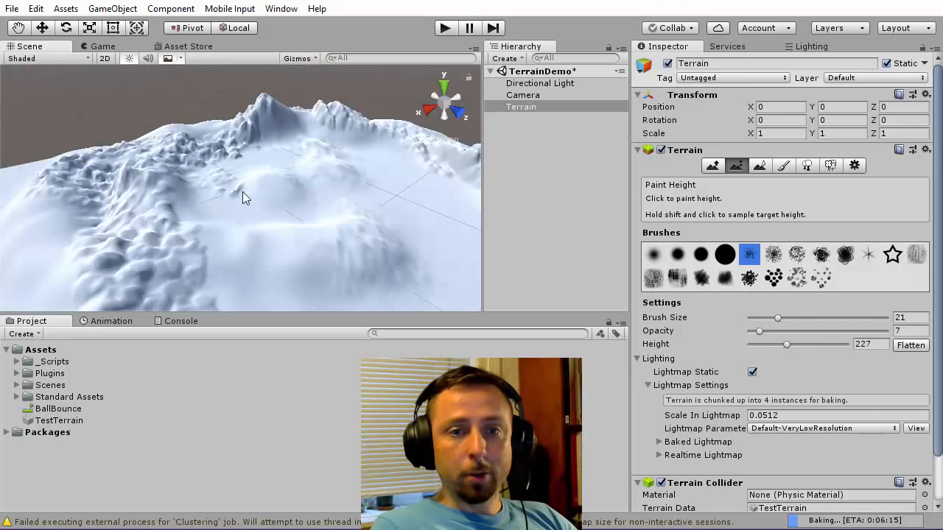
scroll(243, 190, "up", 3)
scroll(265, 193, "up", 5)
scroll(265, 193, "down", 5)
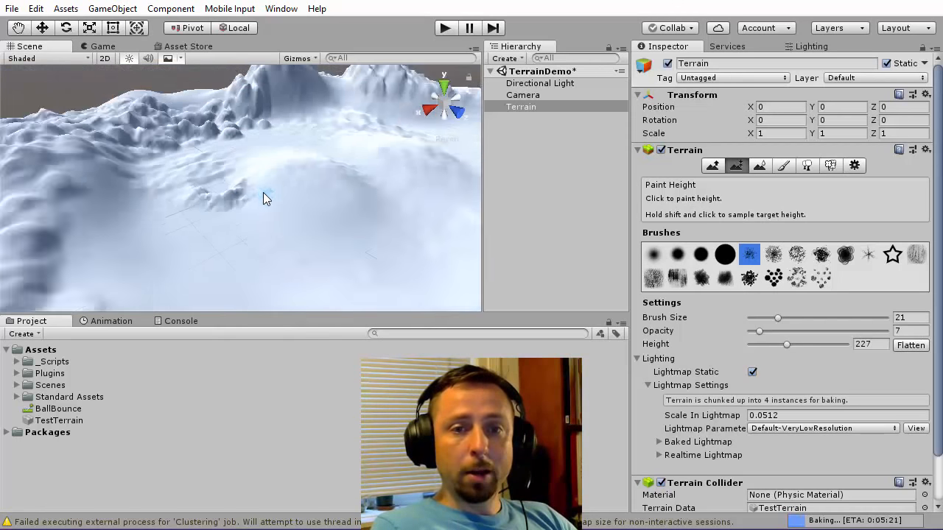
scroll(263, 192, "up", 3)
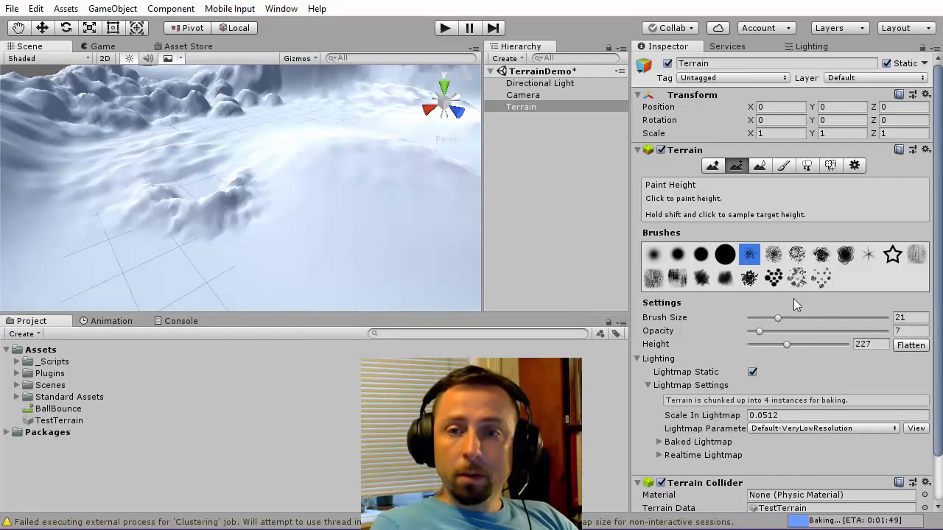
left_click(876, 344)
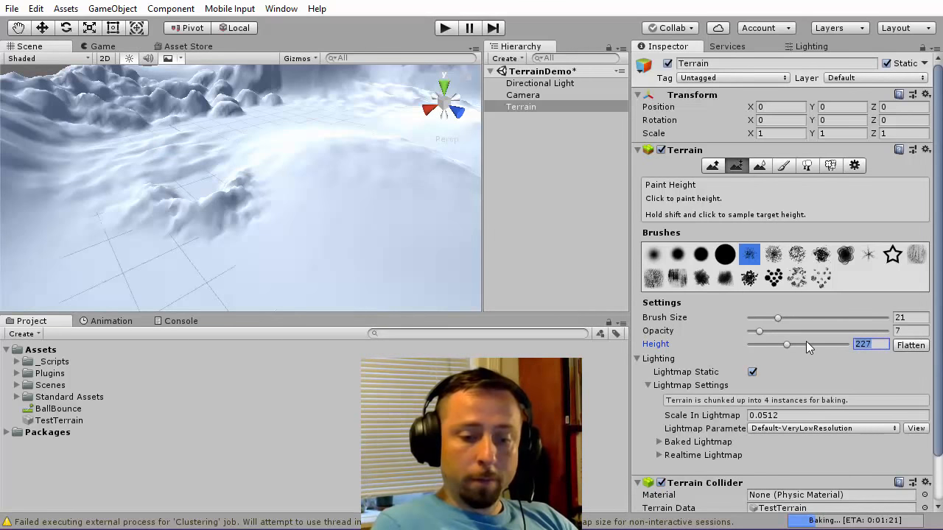
type("40")
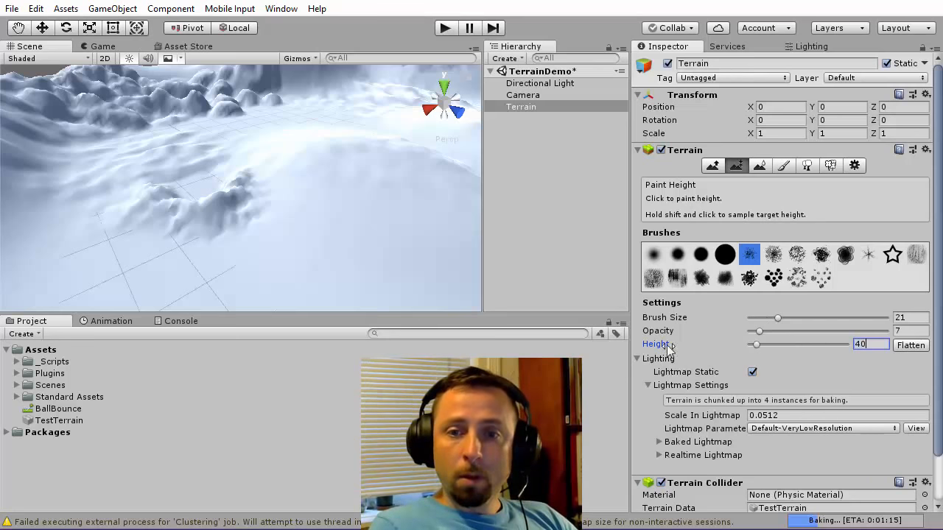
left_click_drag(775, 319, 824, 318)
left_click(773, 254)
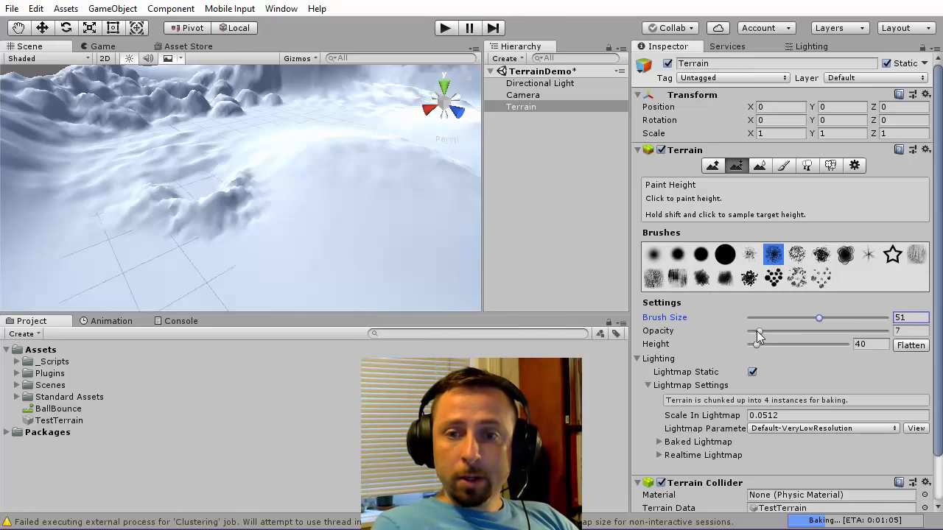
left_click_drag(759, 332, 905, 337)
Try painting a raised plateau at height 40 on the valley floor, and undo the strokes.
mouse_move(277, 252)
left_mouse_down()
mouse_move(233, 198)
mouse_move(242, 185)
mouse_move(255, 190)
mouse_move(232, 199)
mouse_move(247, 178)
mouse_move(265, 180)
mouse_move(237, 187)
mouse_move(274, 184)
mouse_move(295, 168)
left_mouse_up()
scroll(266, 179, "down", 8)
scroll(266, 180, "up", 4)
scroll(266, 180, "down", 3)
key("ctrl+z")
key("ctrl+z")
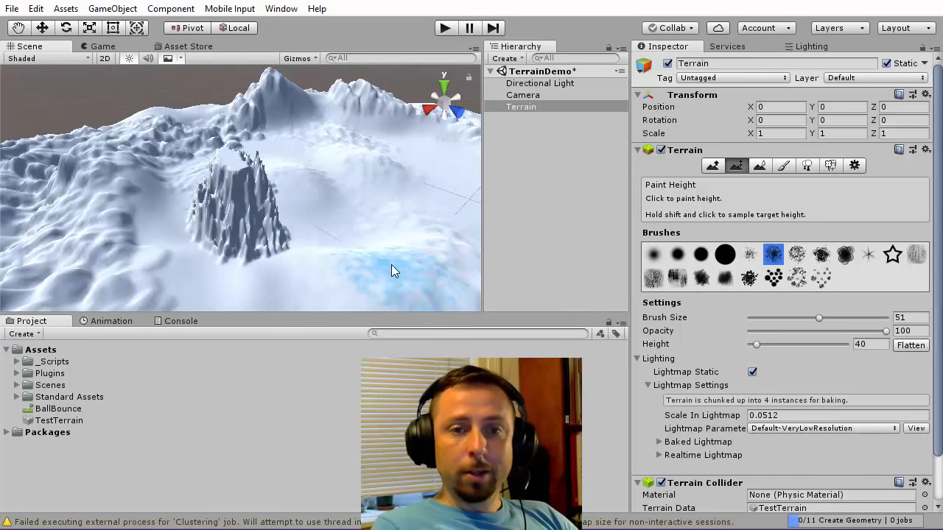
Set the paint height to 10 and paint a broad flat-topped plateau on the valley floor.
left_click(866, 344)
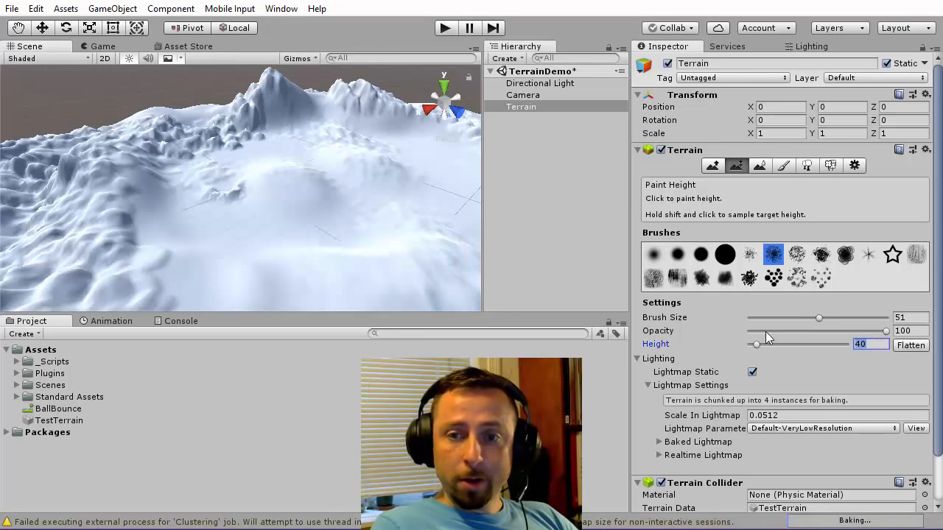
type("10")
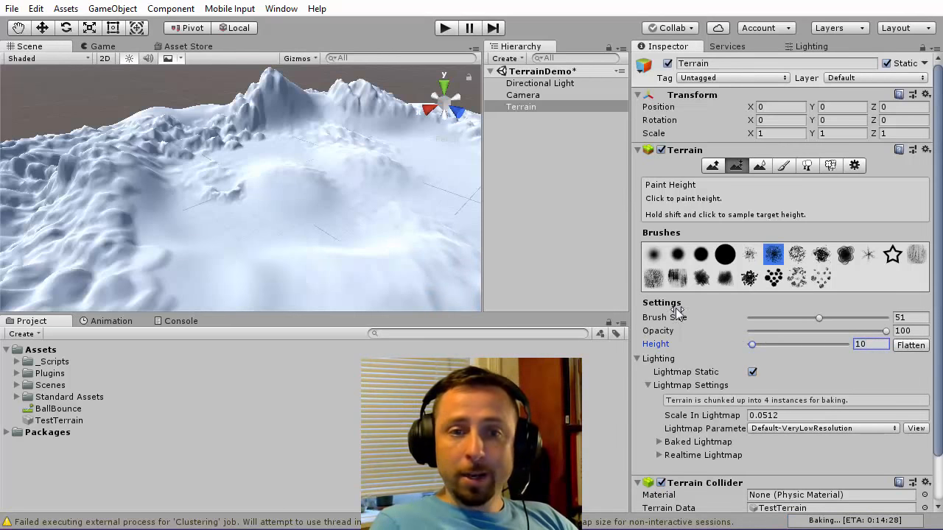
mouse_move(249, 191)
left_mouse_down()
mouse_move(284, 190)
mouse_move(302, 177)
mouse_move(270, 167)
mouse_move(308, 201)
mouse_move(346, 198)
mouse_move(339, 201)
mouse_move(348, 185)
mouse_move(337, 204)
left_mouse_up()
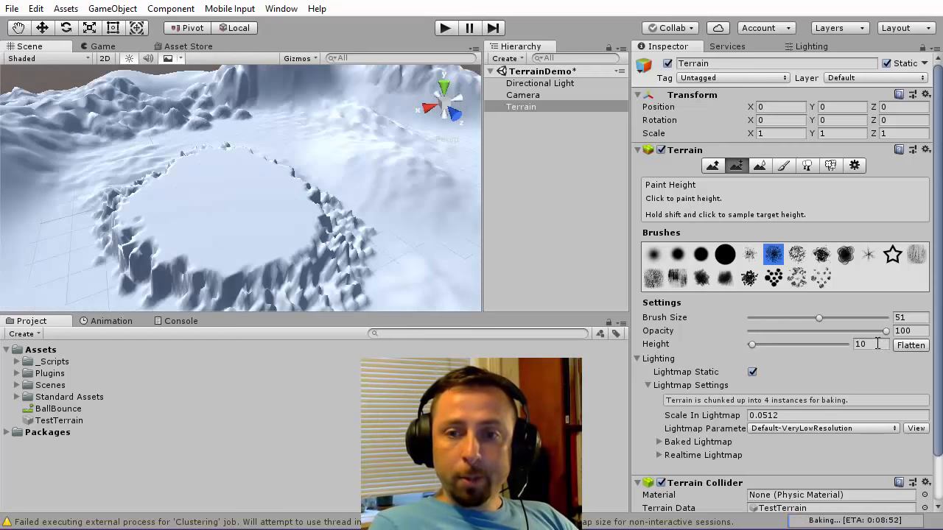
Set the paint height to 5 and paint a smaller, lower plateau directly beside the first one.
left_click(877, 344)
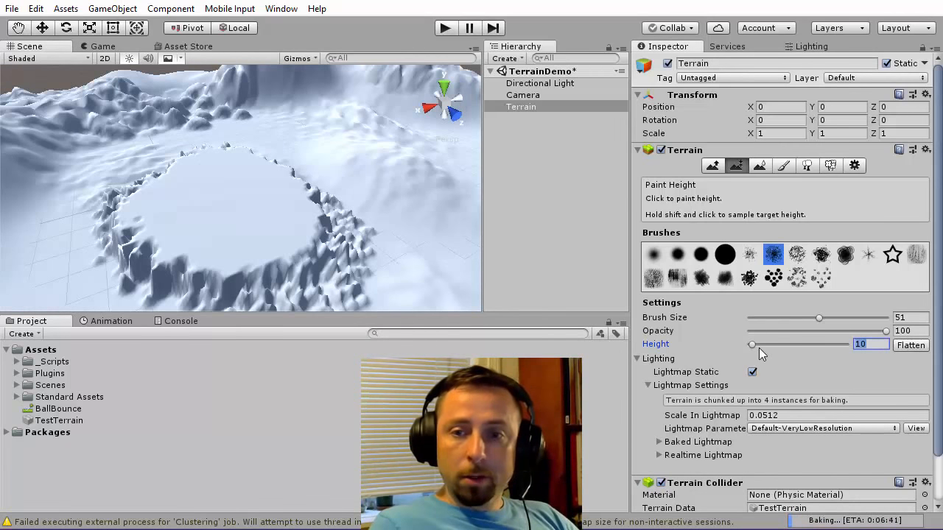
type("5")
mouse_move(381, 201)
left_mouse_down()
mouse_move(366, 211)
mouse_move(376, 212)
mouse_move(301, 199)
left_mouse_up()
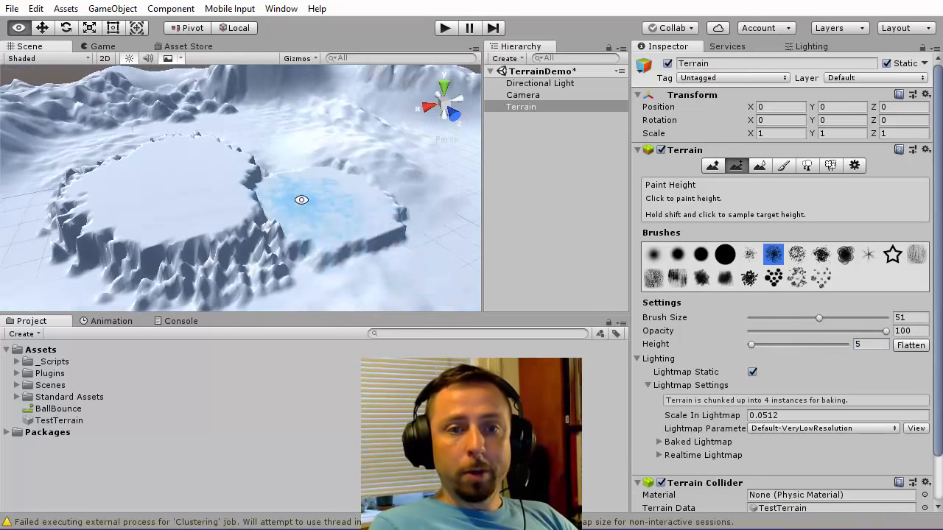
mouse_move(301, 200)
middle_mouse_down()
mouse_move(346, 235)
mouse_move(317, 247)
middle_mouse_up()
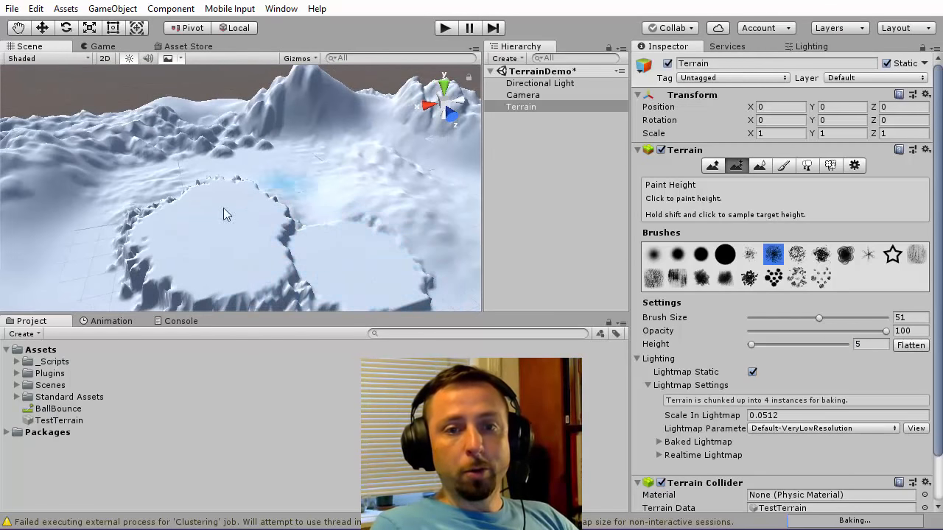
left_click_drag(292, 292, 263, 200, "alt")
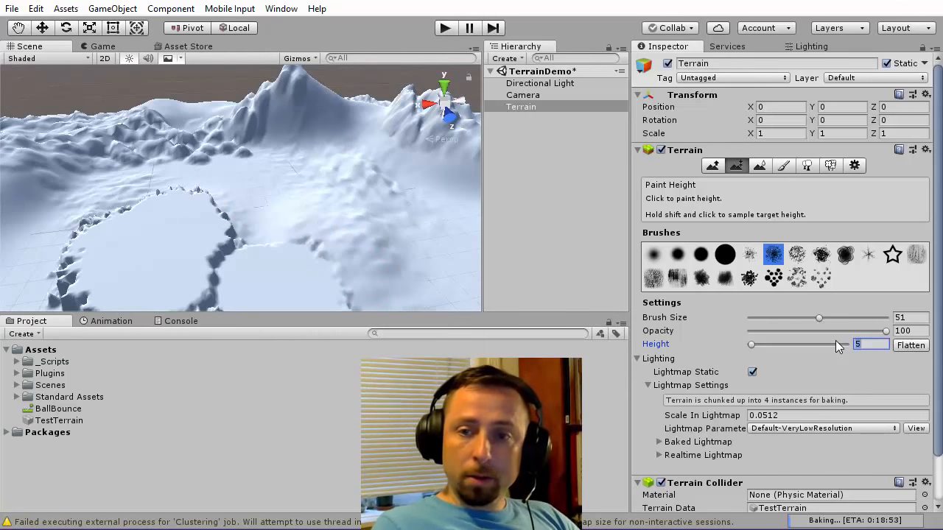
Flatten the whole terrain to height 5.
left_click_drag(316, 199, 274, 226, "alt")
middle_click_drag(251, 199, 240, 168)
mouse_move(243, 177)
right_mouse_down("alt")
mouse_move(303, 188)
mouse_move(480, 259)
right_mouse_up("alt")
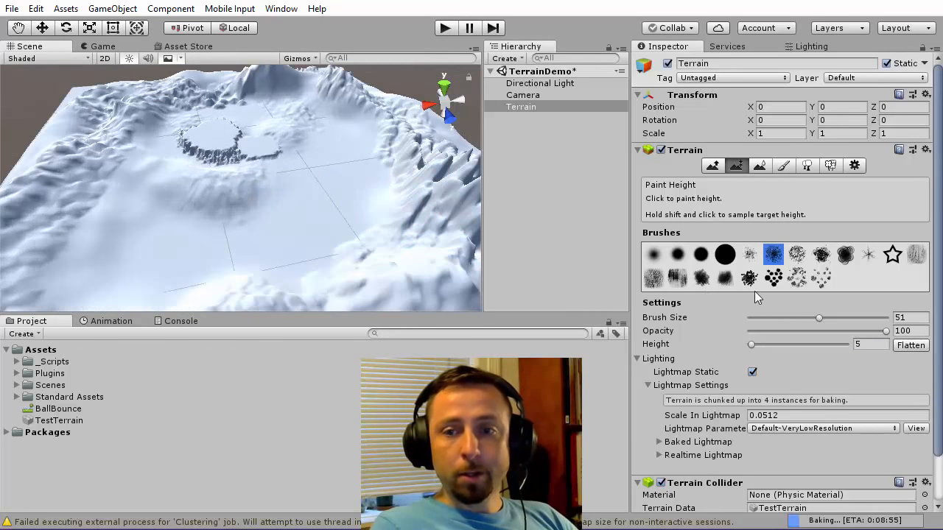
left_click(911, 345)
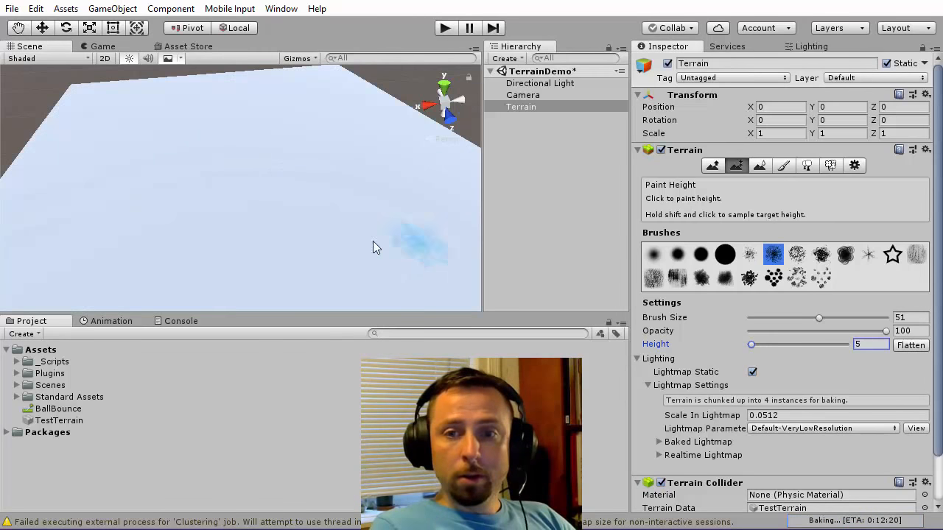
left_click_drag(375, 246, 271, 182, "alt")
Set the paint height to 0 and flatten the whole terrain to it.
left_click(875, 344)
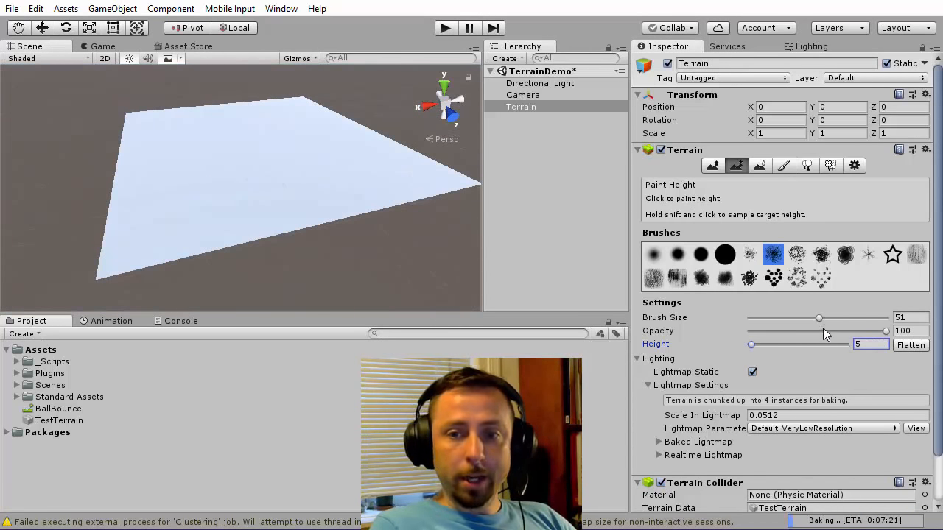
type("0")
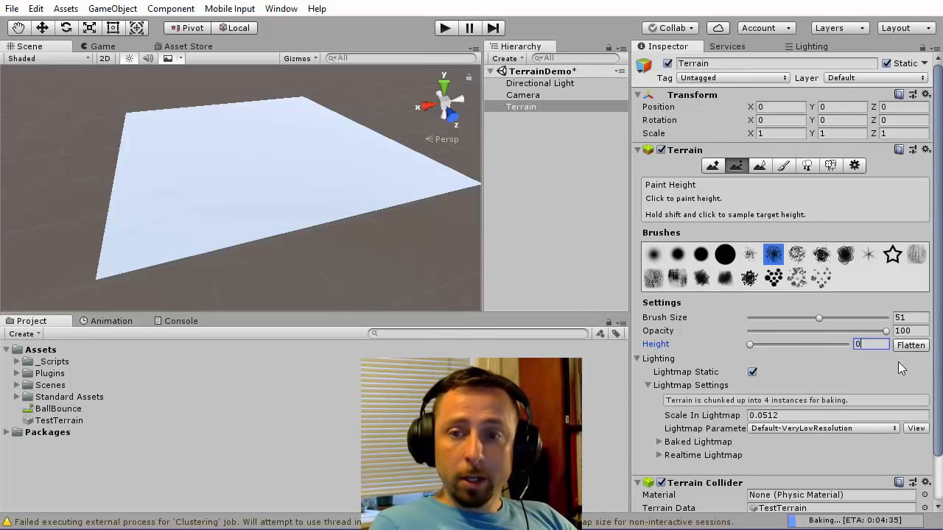
left_click(911, 346)
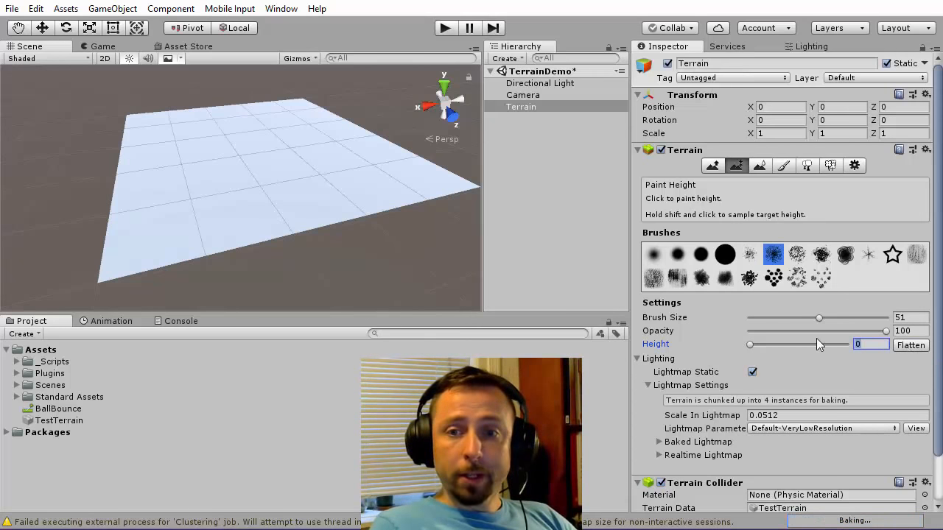
Set the paint height to 50 and flatten the whole terrain to it.
type("50")
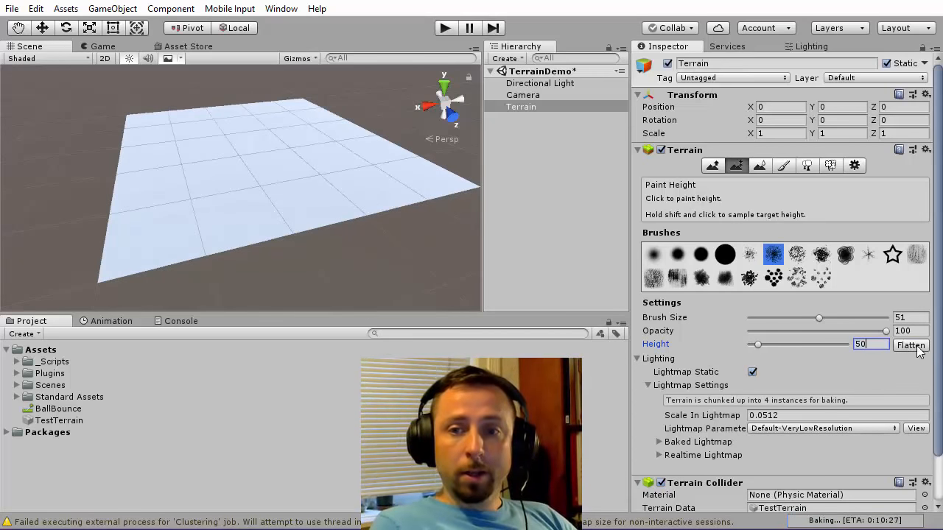
left_click(907, 347)
left_click_drag(273, 145, 234, 151, "alt")
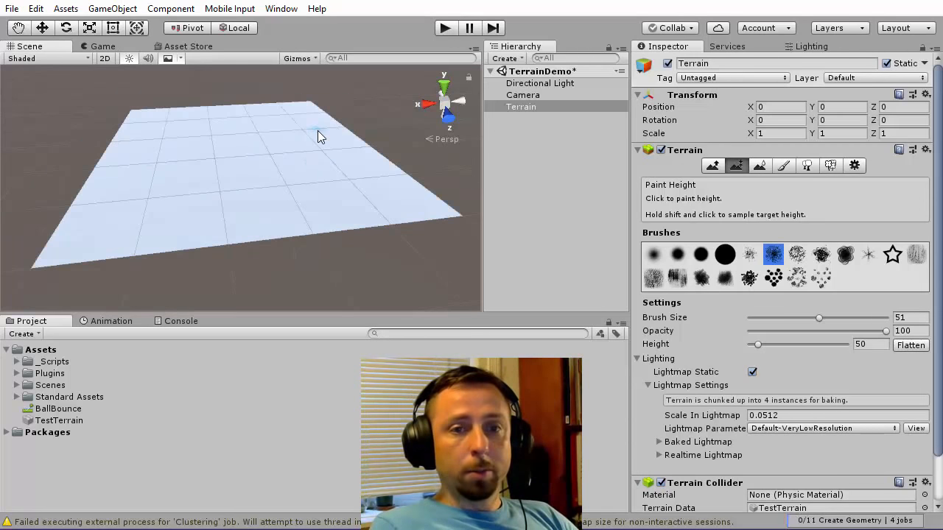
left_click_drag(211, 181, 236, 204, "alt")
Undo the flattening operations to bring back the sculpted mountains and plateaus.
key("z")
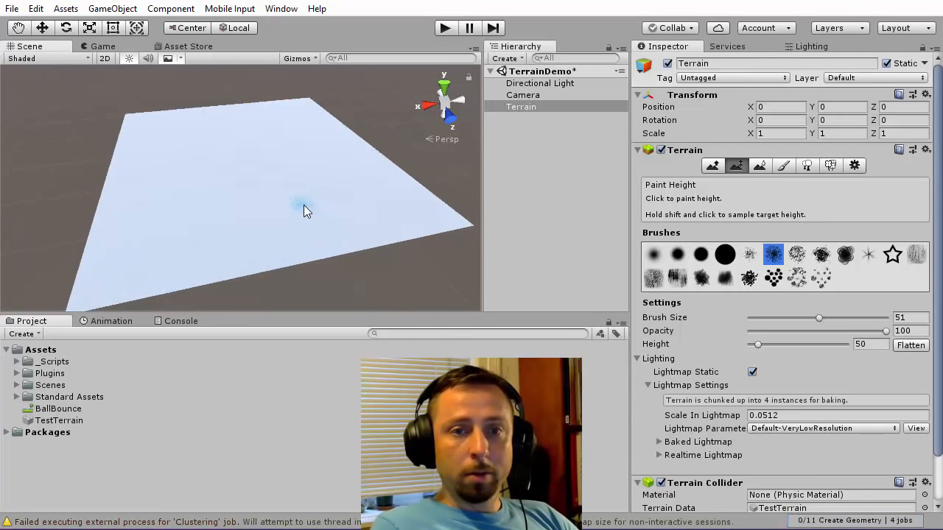
key("ctrl+z")
left_click_drag(308, 207, 330, 265, "alt")
right_click_drag(331, 266, 500, 240, "alt")
middle_click_drag(275, 198, 183, 179)
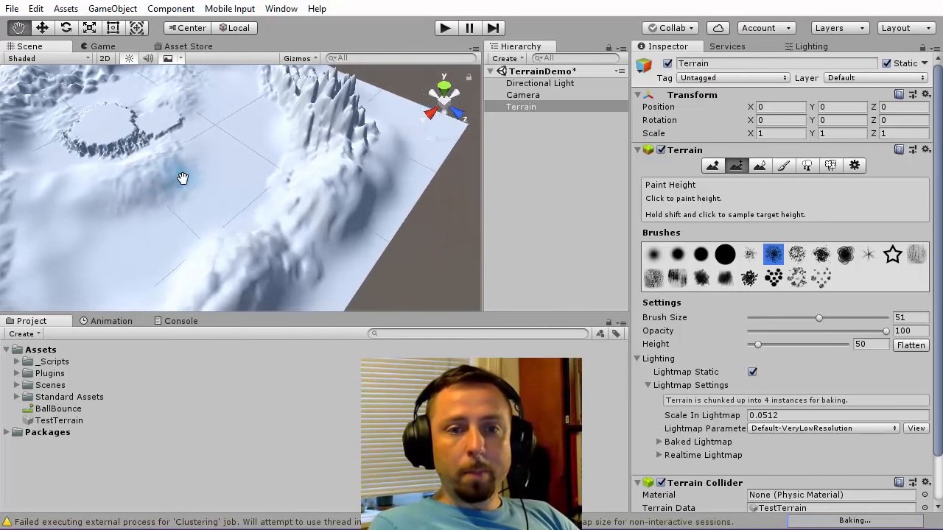
left_click_drag(183, 179, 310, 211, "alt")
scroll(307, 196, "down", 4)
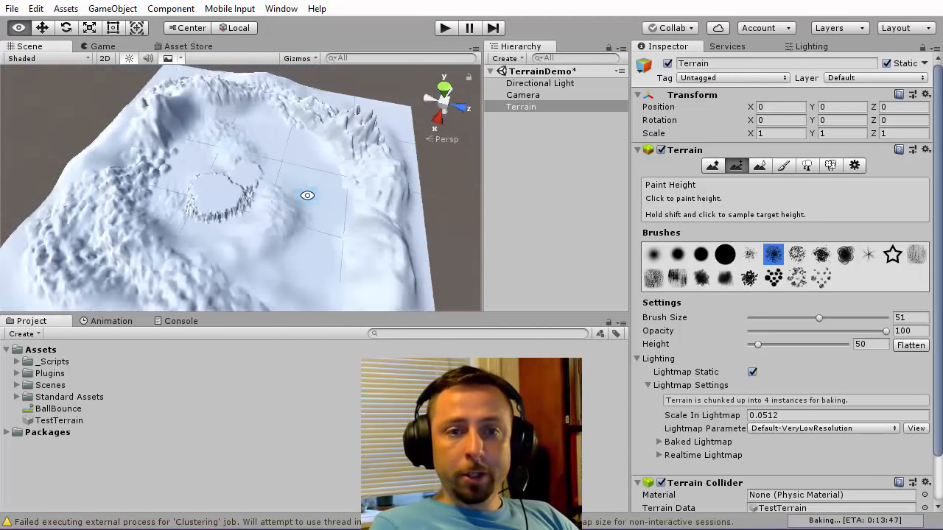
Set the heightmap resolution to 1025 in the Terrain Settings.
scroll(305, 196, "up", 8)
middle_click_drag(256, 193, 353, 206)
middle_click_drag(221, 193, 316, 209)
scroll(316, 208, "down", 3)
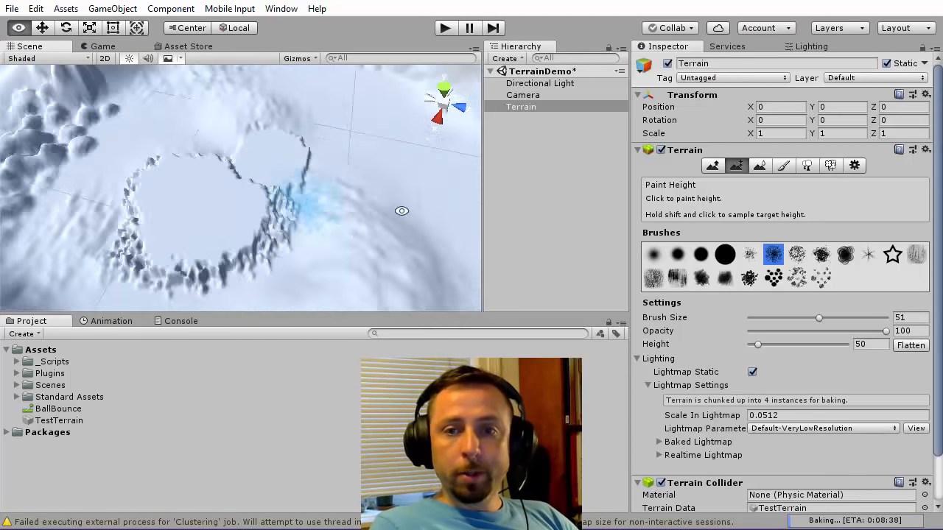
left_click(853, 167)
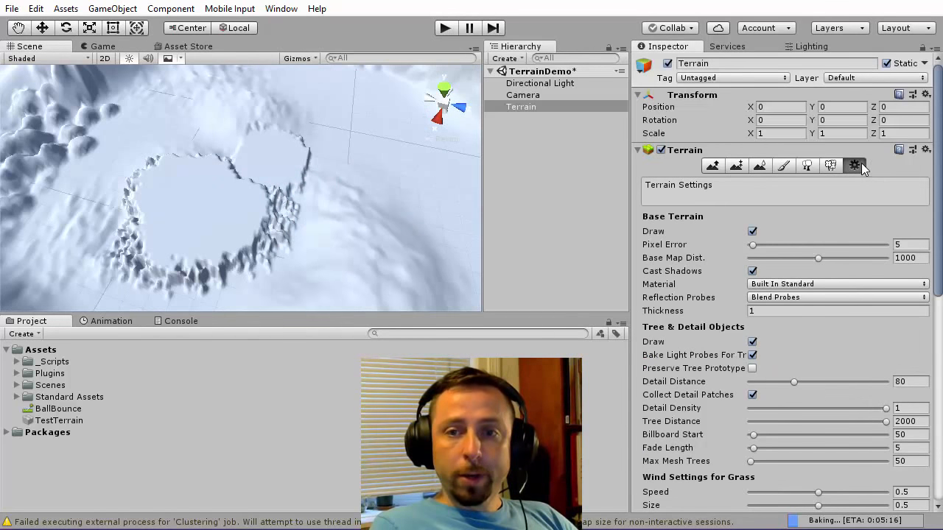
scroll(850, 297, "down", 10)
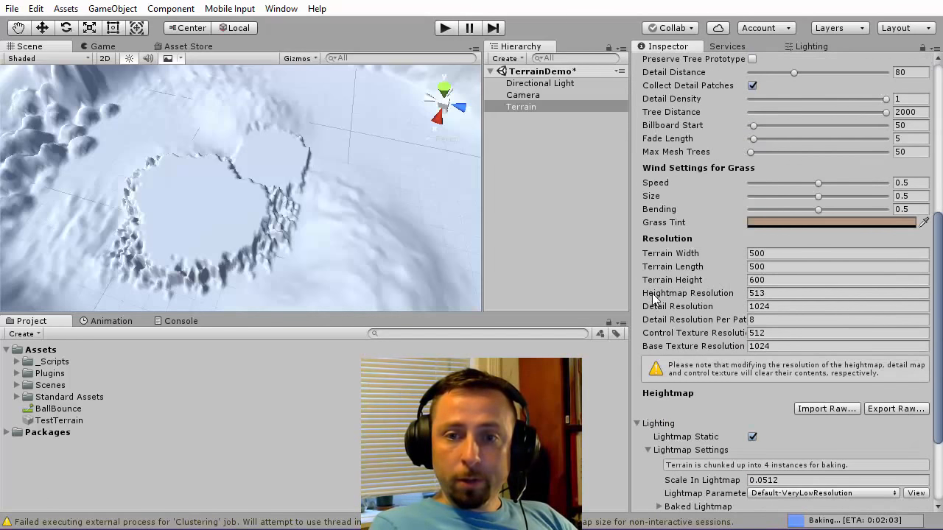
left_click(780, 294)
left_click(808, 293)
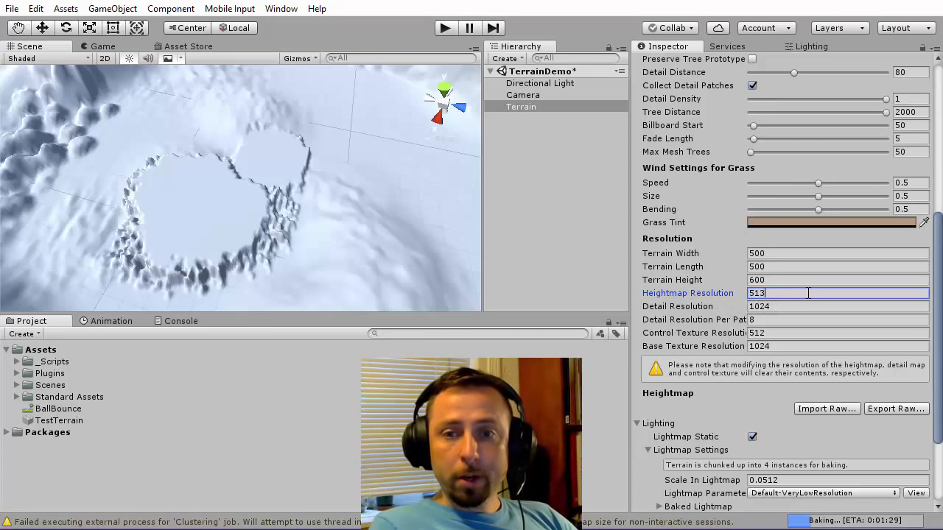
double_click(765, 292)
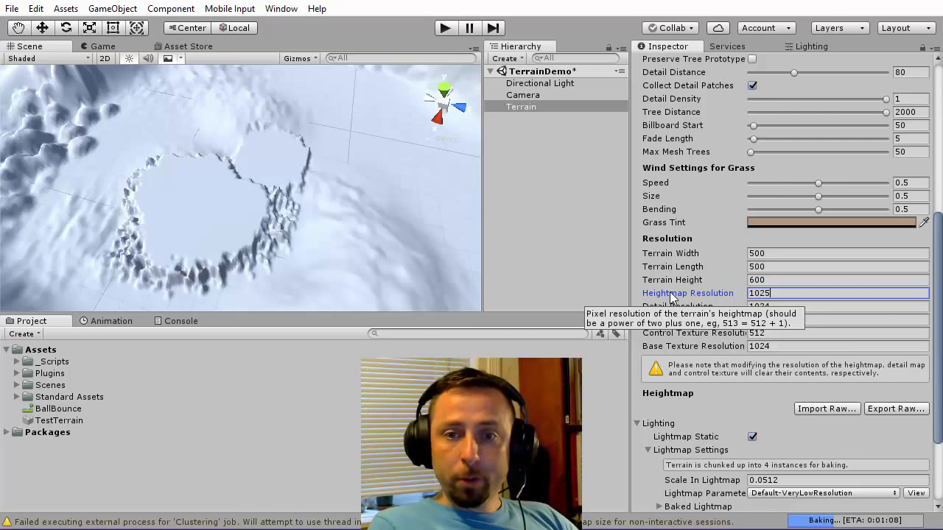
key("Return")
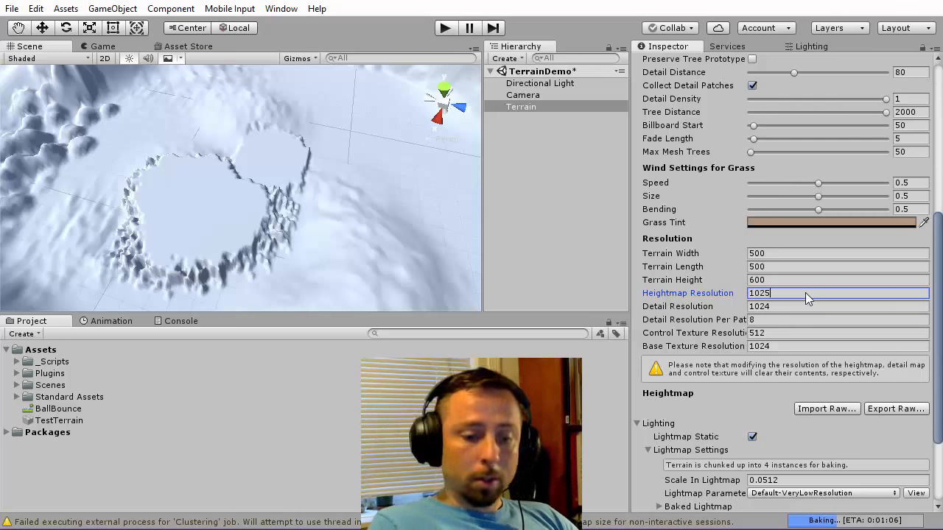
Leave the Terrain Settings and select the Raise/Lower Terrain tool for the blank terrain.
left_click_drag(322, 238, 278, 209, "alt")
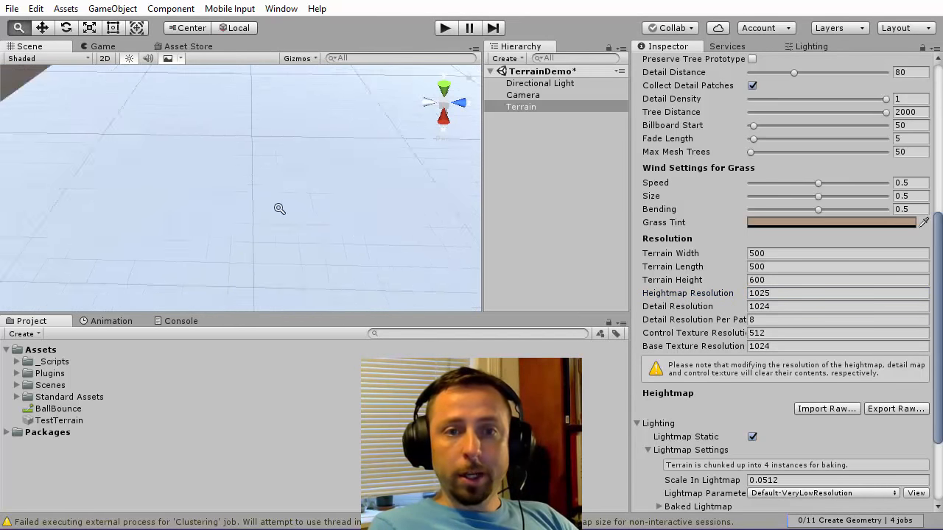
right_click_drag(279, 209, 181, 185, "alt")
left_click_drag(181, 185, 233, 226, "alt")
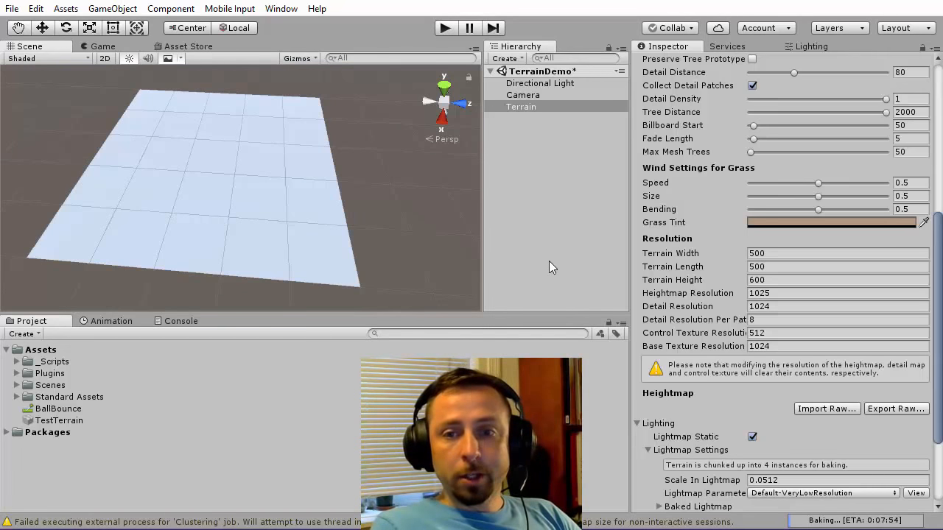
left_click_drag(133, 191, 241, 205, "alt")
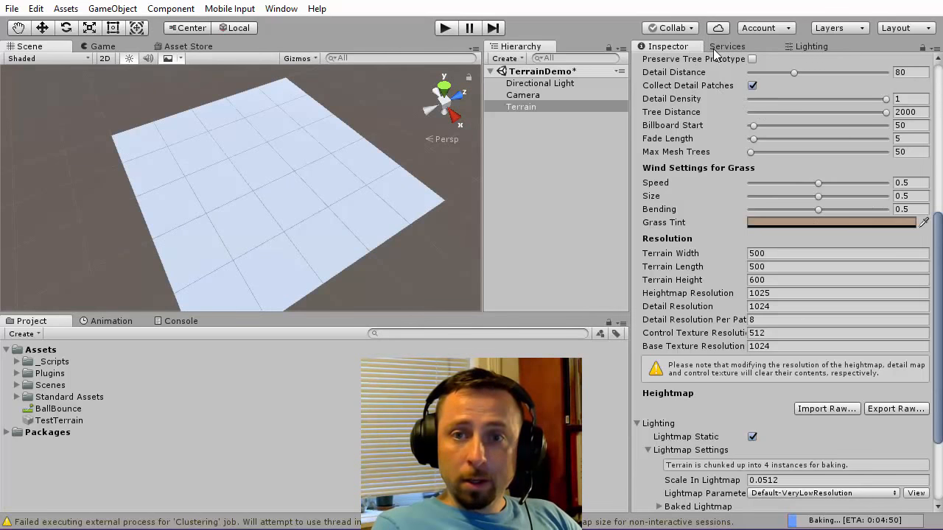
scroll(788, 275, "up", 10)
left_click(712, 78)
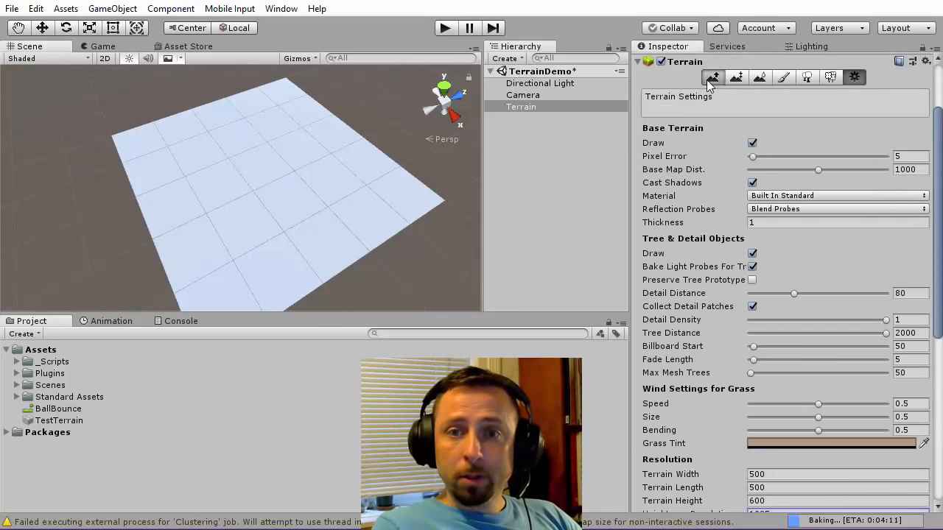
Raise a few small test marks near the blank terrain's corner with the solid round brush.
left_click_drag(313, 167, 275, 177, "alt")
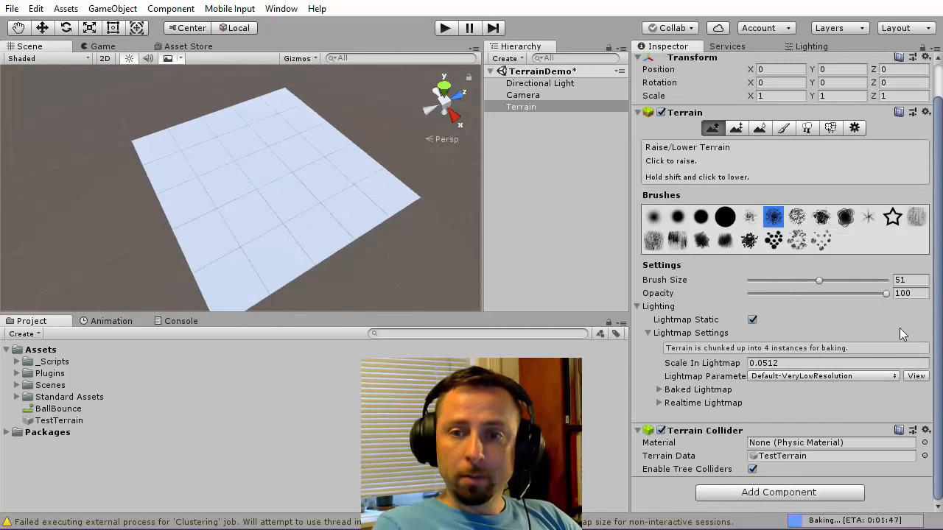
left_click(725, 215)
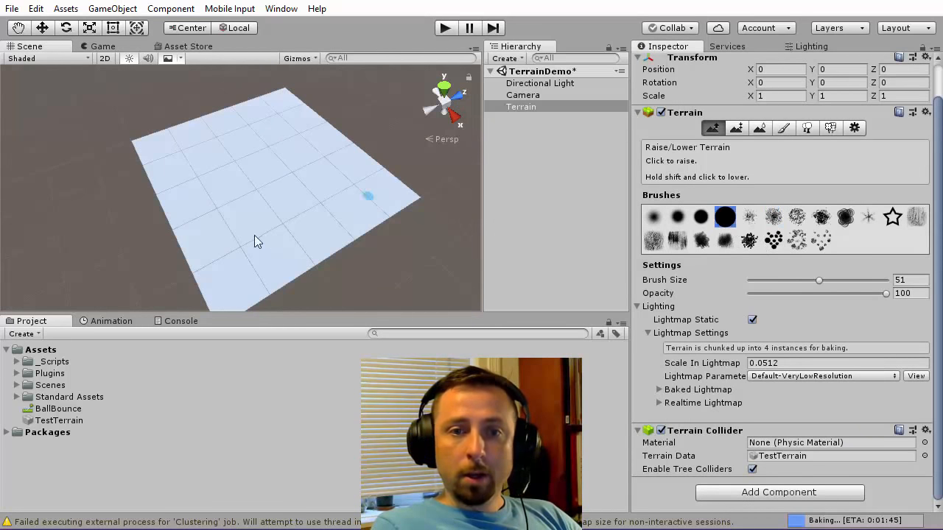
left_click(652, 240)
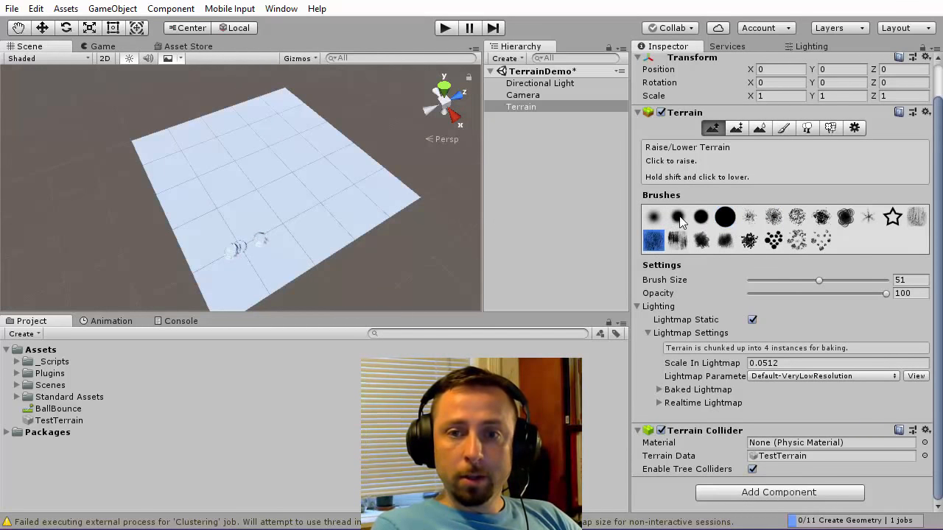
Raise winding ridges around the terrain's edges and middle with the soft round brush at size 100.
left_click(677, 216)
left_click(653, 215)
left_click_drag(814, 279, 886, 279)
mouse_move(262, 245)
left_mouse_down()
mouse_move(254, 255)
mouse_move(184, 205)
left_mouse_up()
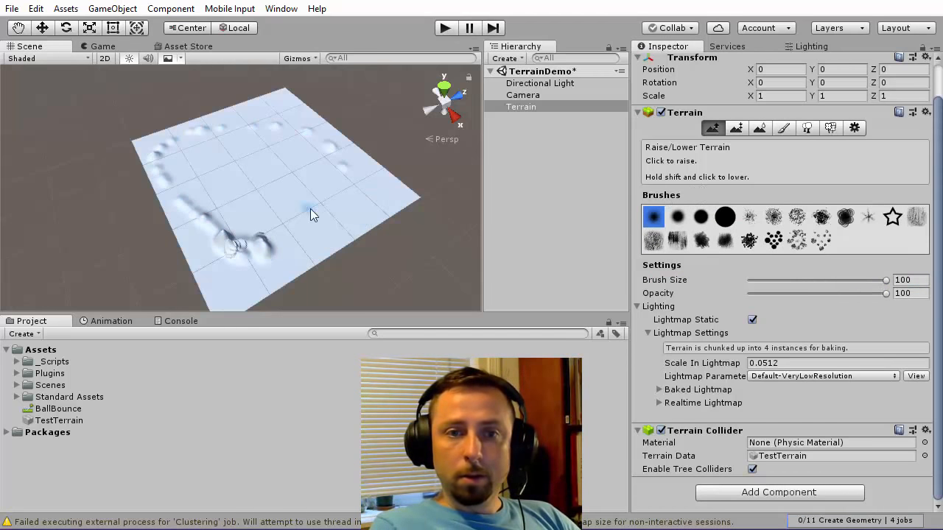
left_click_drag(310, 209, 259, 177)
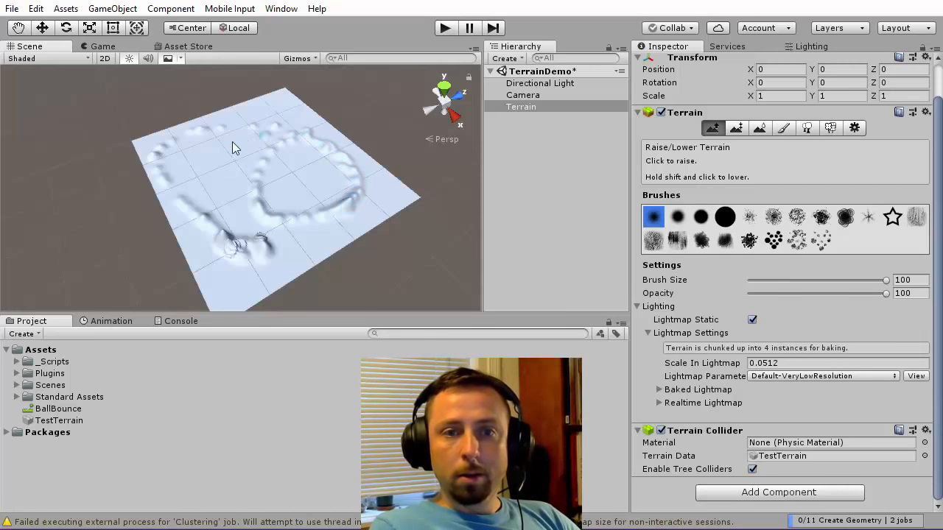
left_click_drag(195, 231, 277, 252)
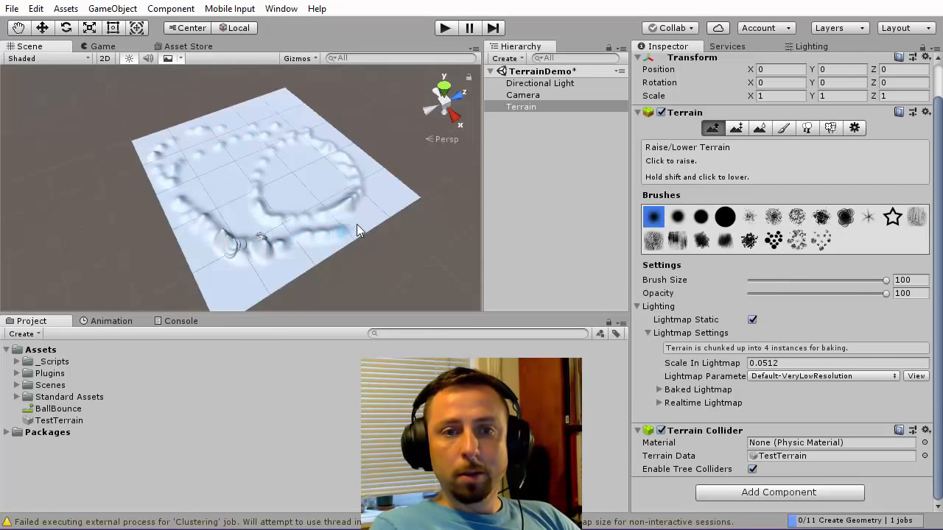
mouse_move(356, 224)
left_mouse_down()
mouse_move(367, 189)
mouse_move(352, 191)
left_mouse_up()
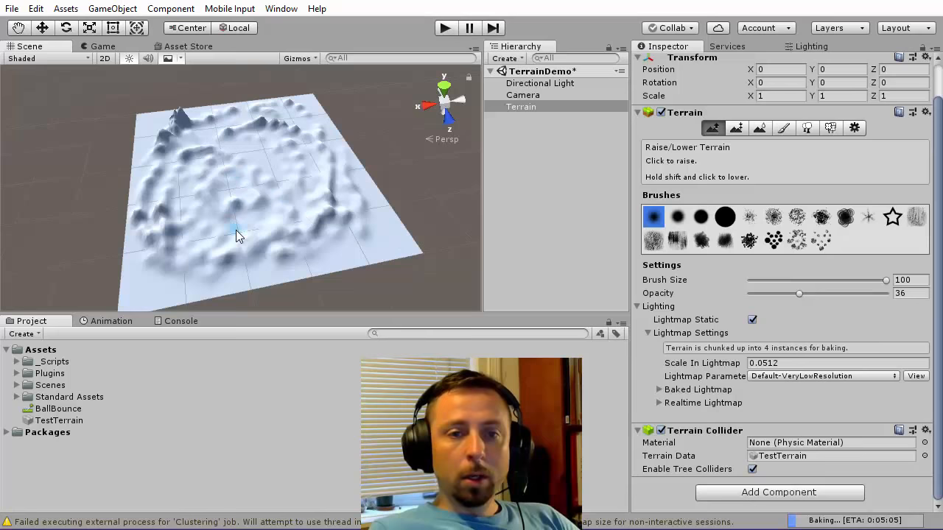
Undo the last raising strokes and build up gentler hills inside the ridges at opacity 36.
right_click_drag(238, 231, 305, 228, "alt")
key("ctrl+z")
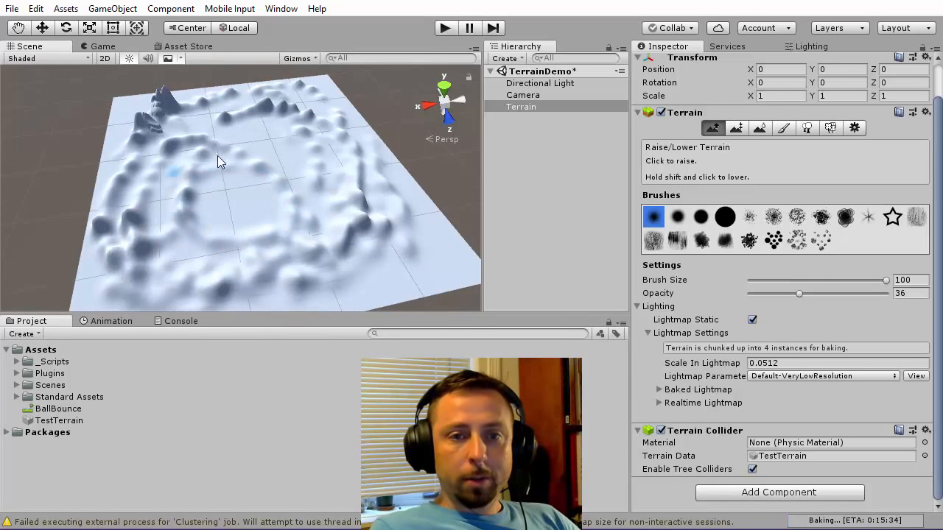
mouse_move(299, 195)
left_mouse_down()
mouse_move(221, 242)
mouse_move(265, 148)
mouse_move(242, 228)
mouse_move(229, 129)
left_mouse_up()
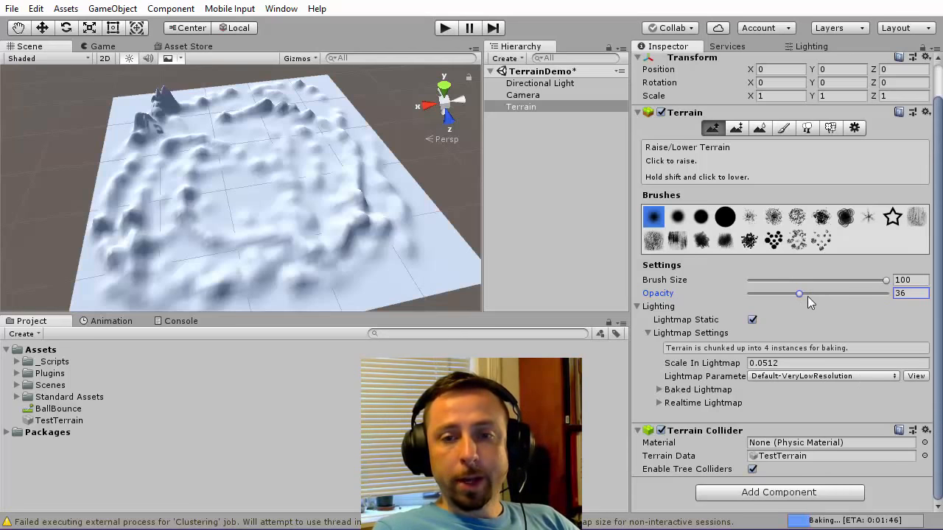
left_click_drag(189, 246, 146, 200)
scroll(780, 294, "up", 2)
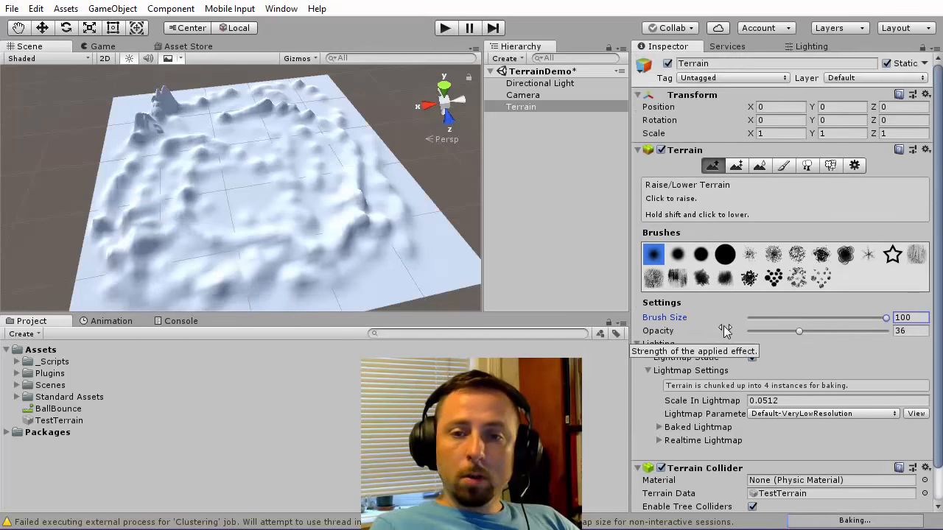
Turn off Lightmap Static for the terrain and raise more hills around its central hollow.
left_click(752, 358)
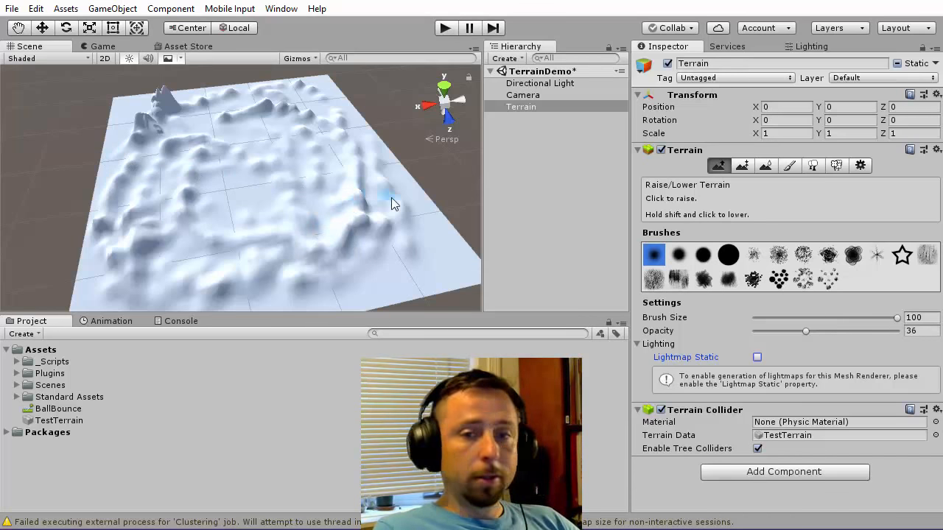
key("w")
mouse_move(249, 193)
right_mouse_down()
mouse_move(250, 213)
mouse_move(242, 189)
right_mouse_up()
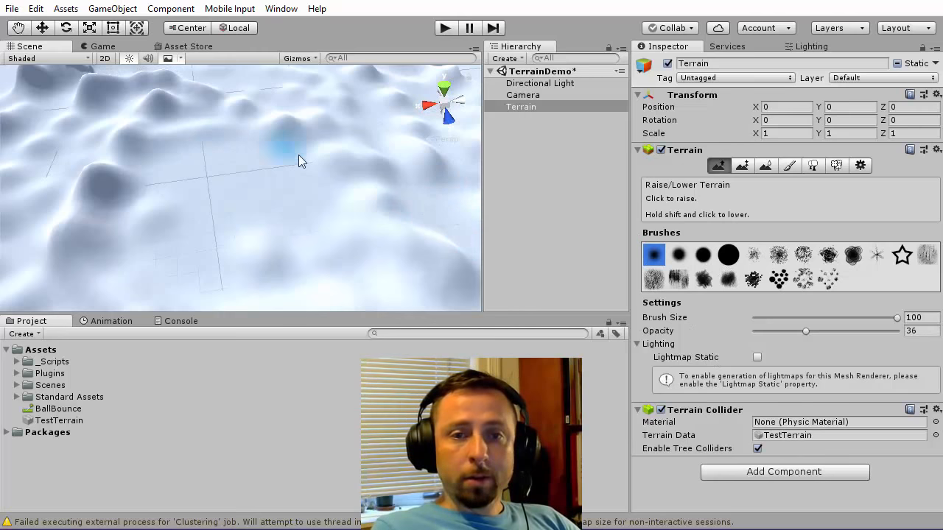
mouse_move(197, 157)
left_mouse_down()
mouse_move(312, 121)
mouse_move(231, 73)
mouse_move(408, 153)
left_mouse_up()
scroll(412, 184, "down", 5)
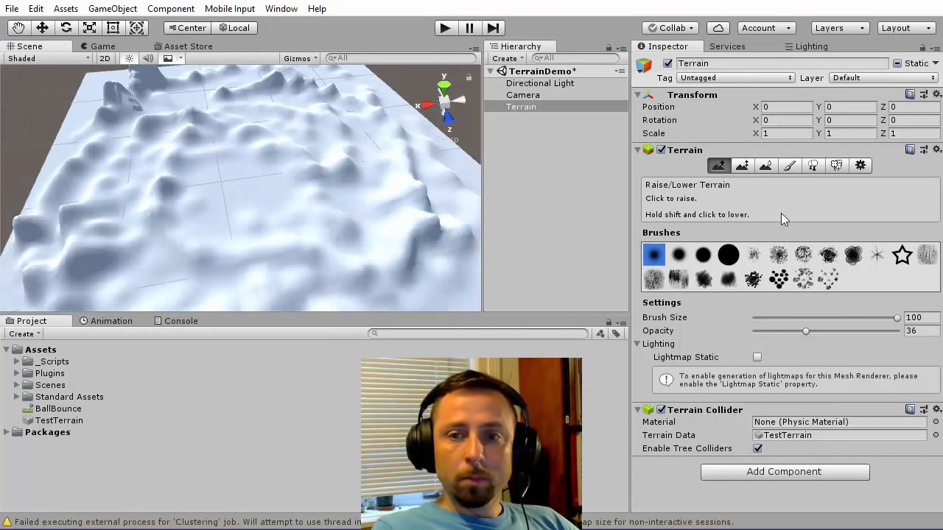
Paint a winding flat path through the hills with Paint Height set to 7.
left_click(742, 165)
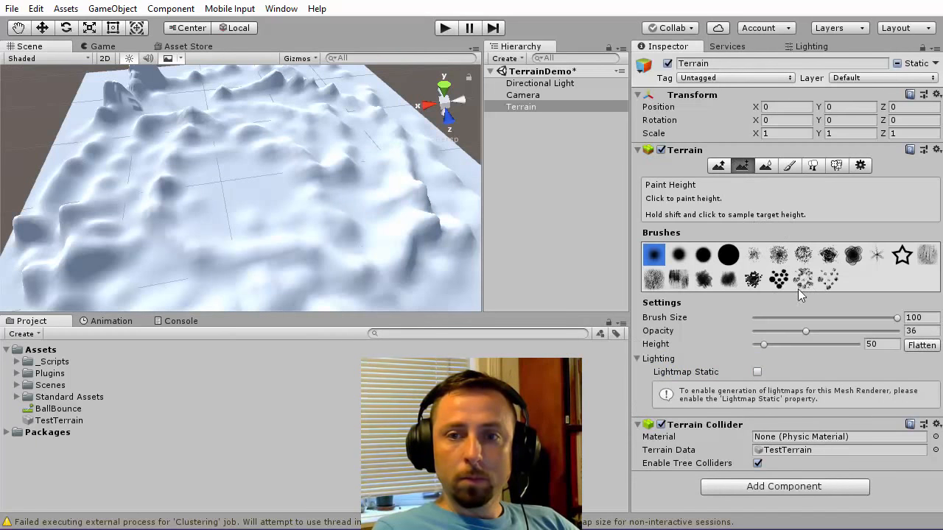
left_click_drag(764, 345, 758, 345)
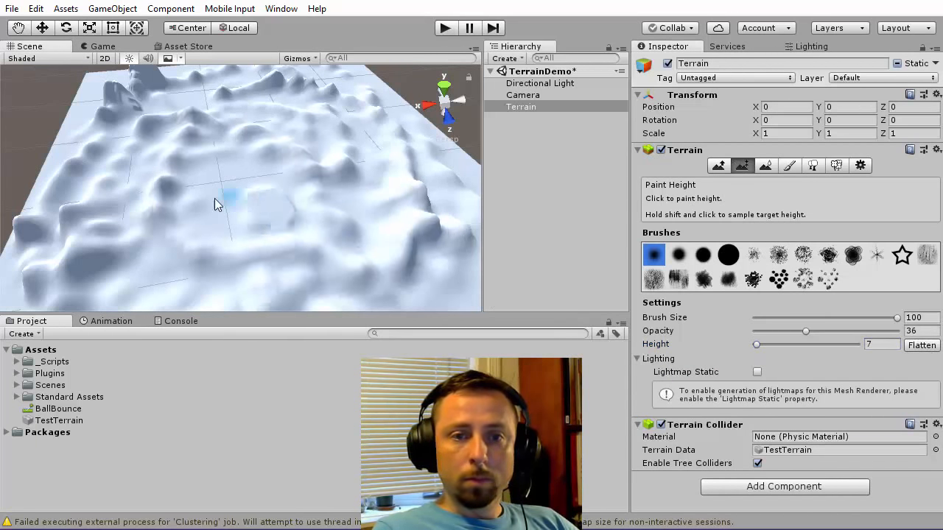
left_click_drag(279, 212, 264, 205)
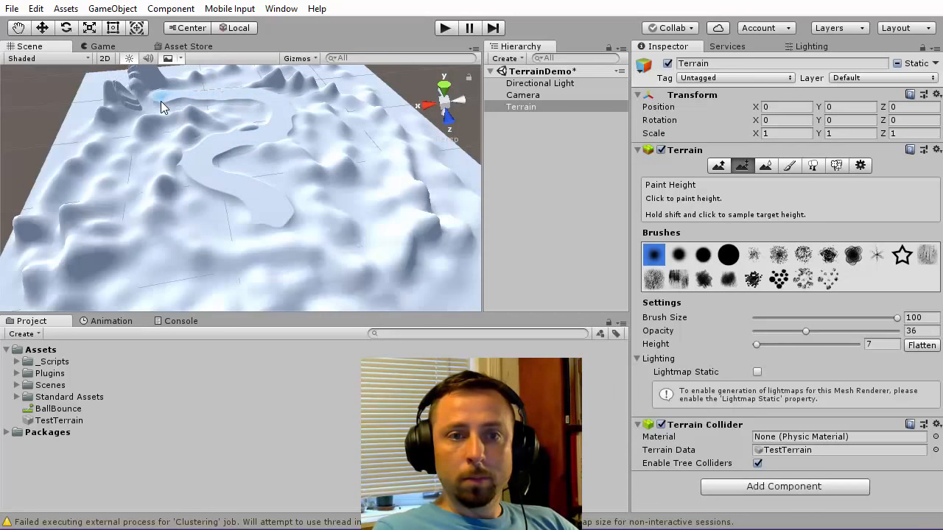
key("ctrl+z")
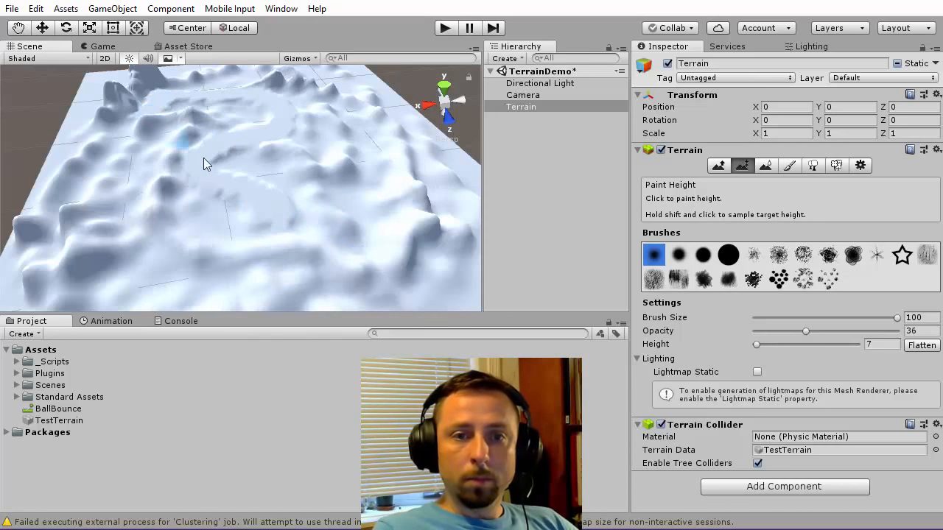
Roughen the banks along the flat path with a speckled Paint Height brush at opacity 7.
scroll(241, 233, "up", 3)
scroll(242, 233, "down", 3)
mouse_move(245, 236)
left_mouse_down("alt")
mouse_move(274, 257)
mouse_move(273, 274)
mouse_move(293, 270)
mouse_move(279, 221)
mouse_move(221, 168)
mouse_move(252, 172)
mouse_move(288, 126)
mouse_move(269, 143)
mouse_move(221, 140)
mouse_move(217, 118)
mouse_move(242, 91)
mouse_move(169, 97)
mouse_move(200, 92)
mouse_move(131, 123)
mouse_move(352, 137)
mouse_move(223, 120)
mouse_move(173, 154)
mouse_move(248, 154)
mouse_move(349, 295)
left_mouse_up("alt")
left_click(753, 254)
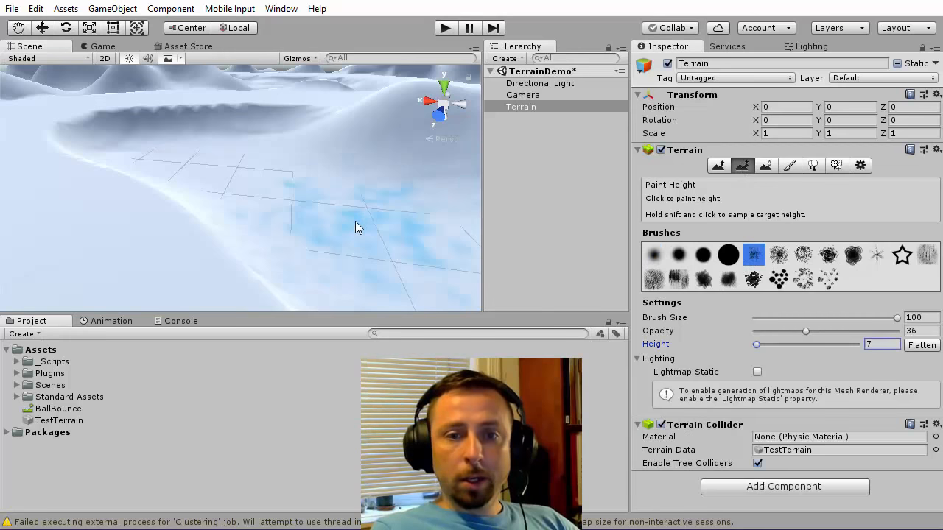
mouse_move(355, 221)
left_mouse_down()
mouse_move(363, 212)
mouse_move(338, 190)
mouse_move(251, 139)
mouse_move(187, 150)
left_mouse_up()
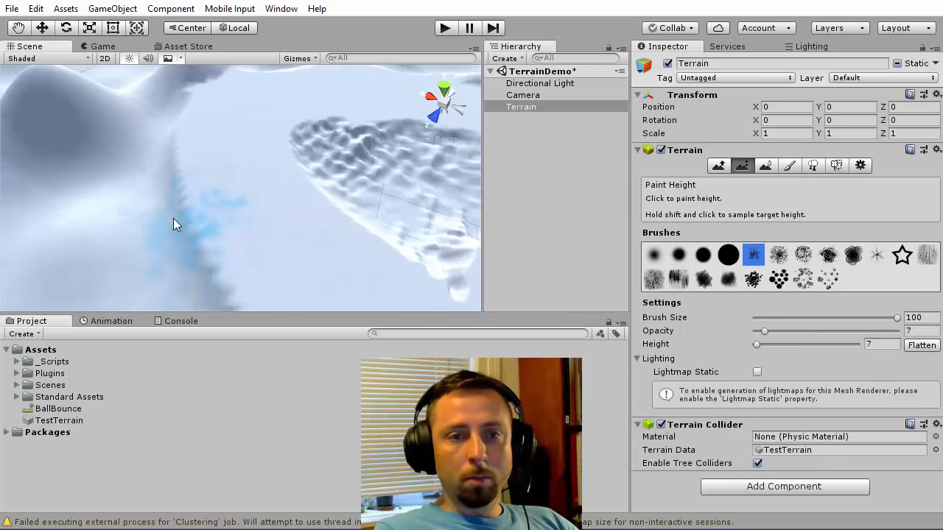
mouse_move(173, 218)
left_mouse_down()
mouse_move(153, 186)
mouse_move(242, 251)
mouse_move(120, 169)
mouse_move(139, 174)
mouse_move(147, 165)
left_mouse_up()
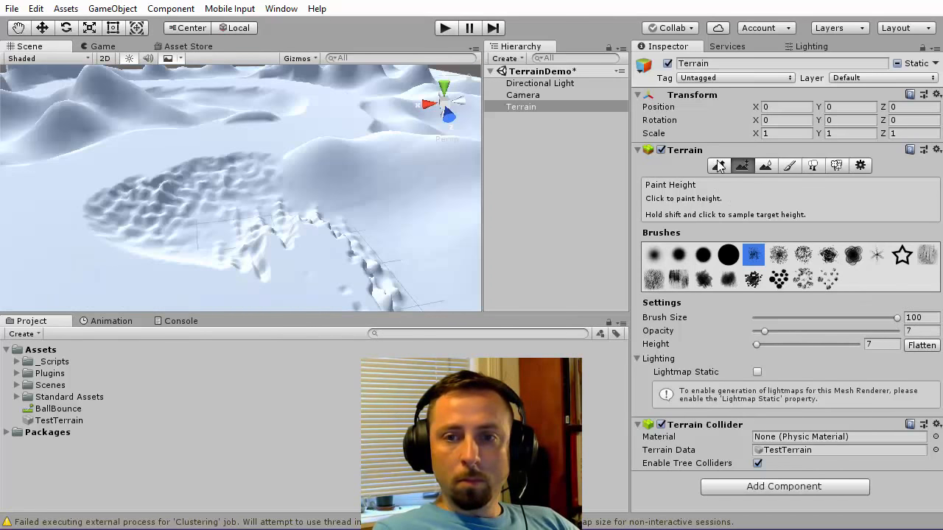
Raise a rocky texture on the hill beside the roughened bank with Raise/Lower Terrain.
left_click(718, 167)
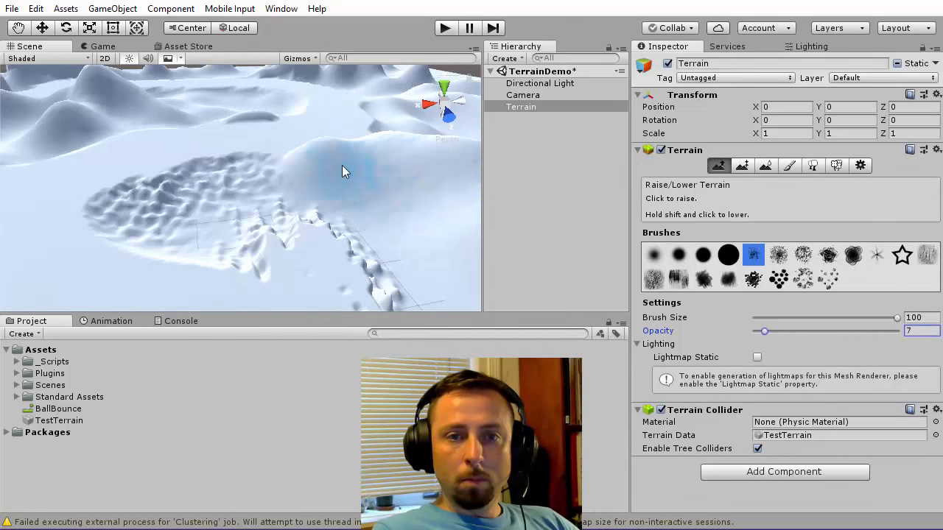
mouse_move(328, 143)
left_mouse_down()
mouse_move(357, 141)
mouse_move(281, 151)
left_mouse_up()
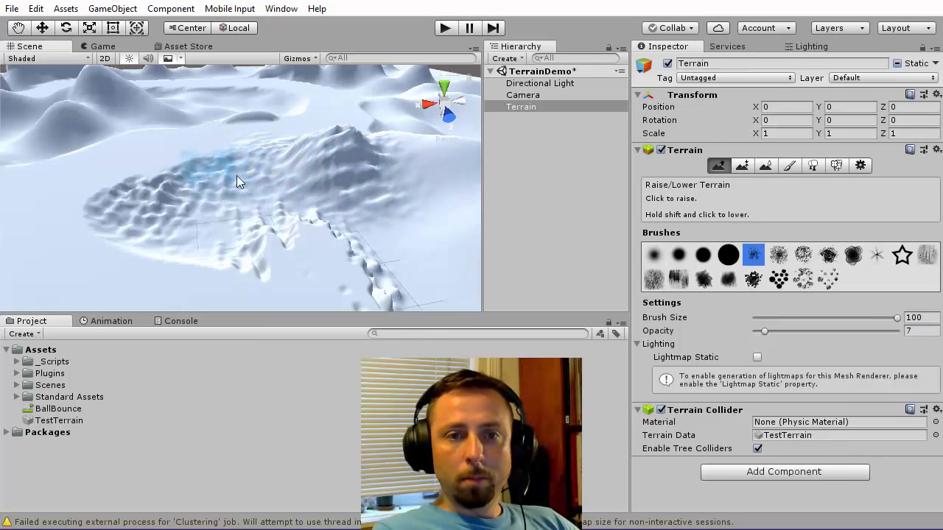
Examine the textured slopes and the path from close up and from farther away.
scroll(263, 202, "down", 10, "alt")
scroll(233, 245, "up", 4, "alt")
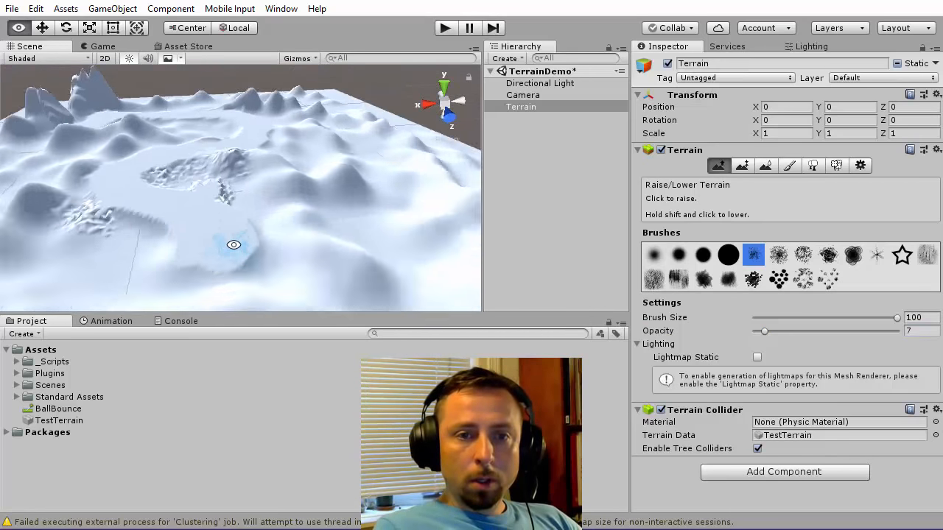
scroll(234, 245, "up", 4, "alt")
scroll(337, 187, "up", 3, "alt")
middle_click_drag(324, 261, 321, 220, "alt")
scroll(322, 221, "down", 3, "alt")
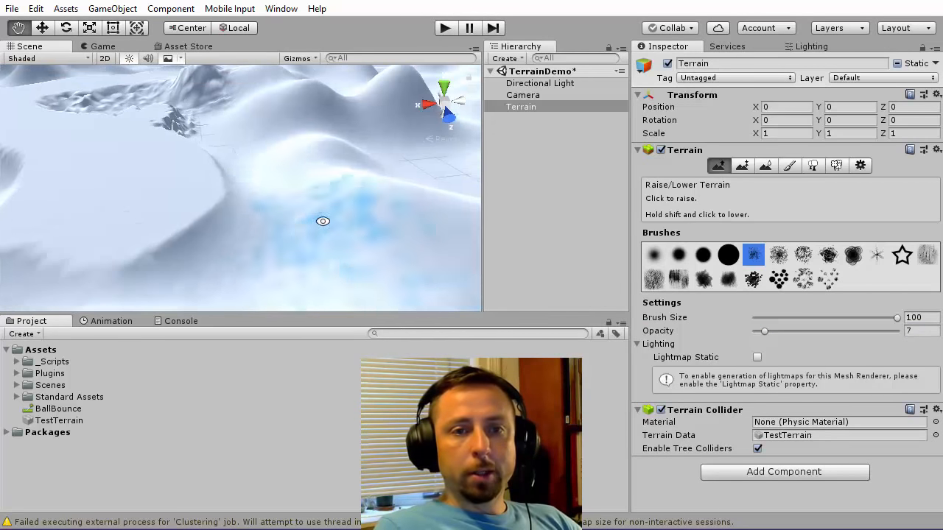
scroll(323, 220, "down", 5, "alt")
scroll(316, 237, "down", 4, "alt")
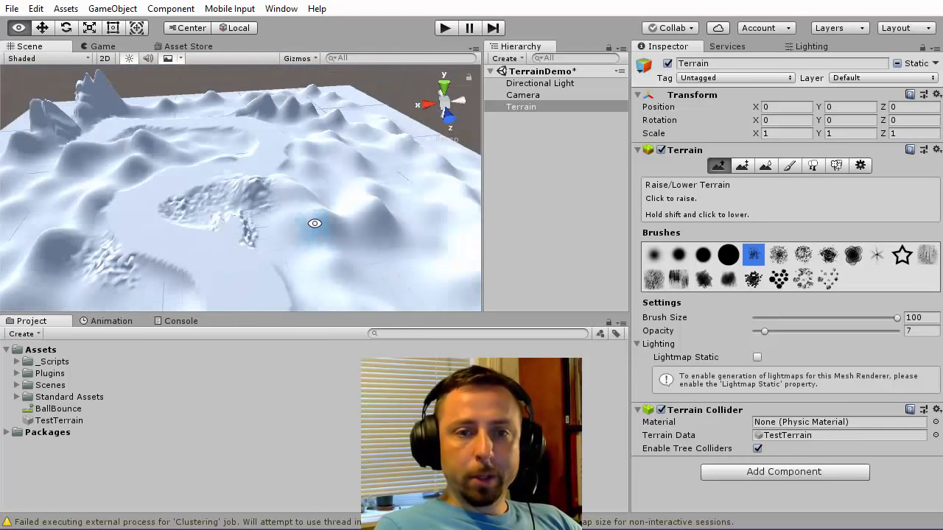
left_click_drag(314, 223, 287, 215, "alt")
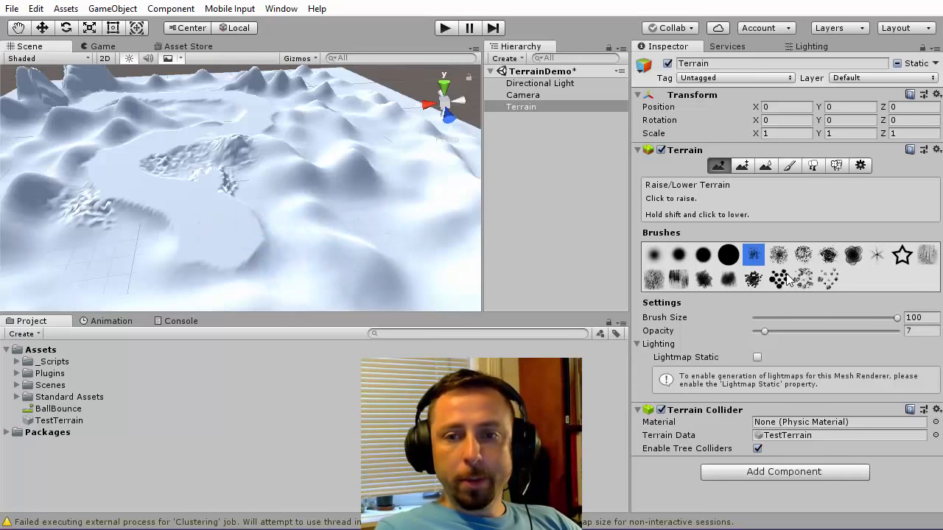
Raise a jagged peak beside the path's end with the spiky star brush and roughen the neighbouring hill with a speckled brush.
left_click(877, 254)
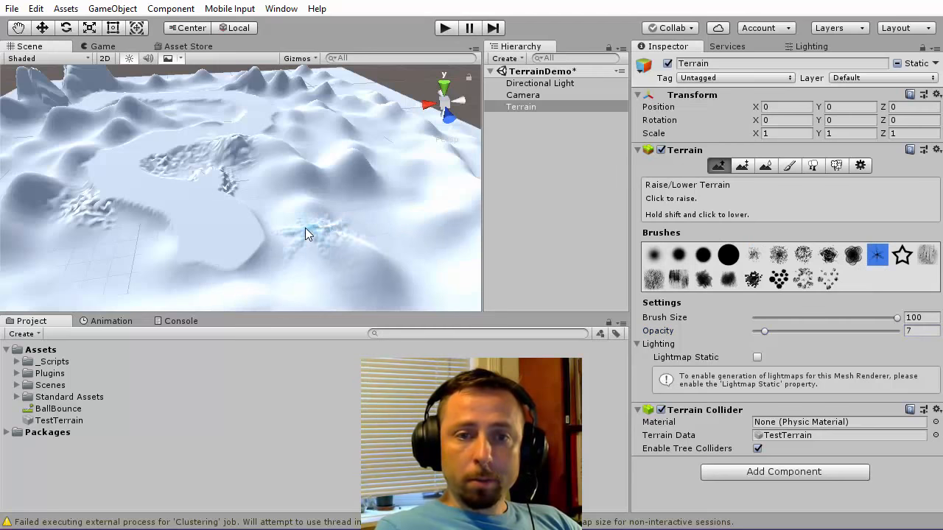
left_click_drag(317, 231, 330, 227)
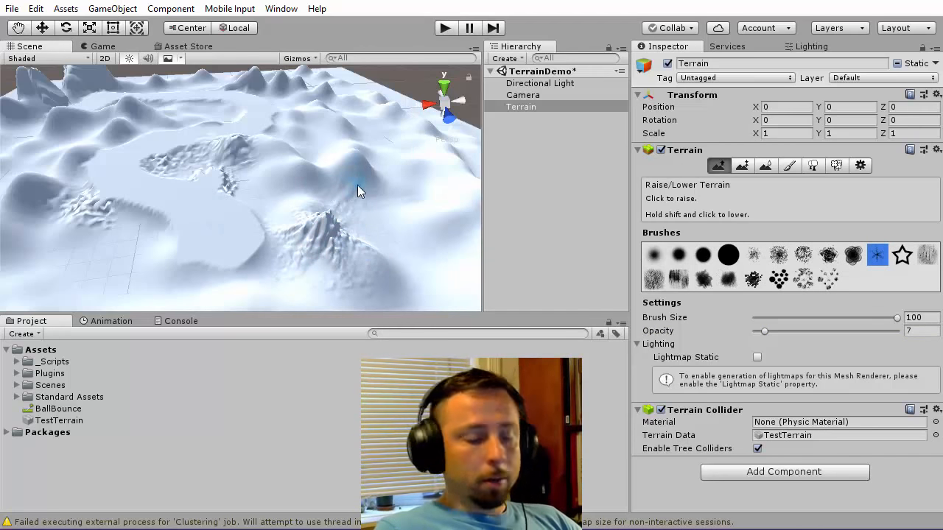
left_click(778, 254)
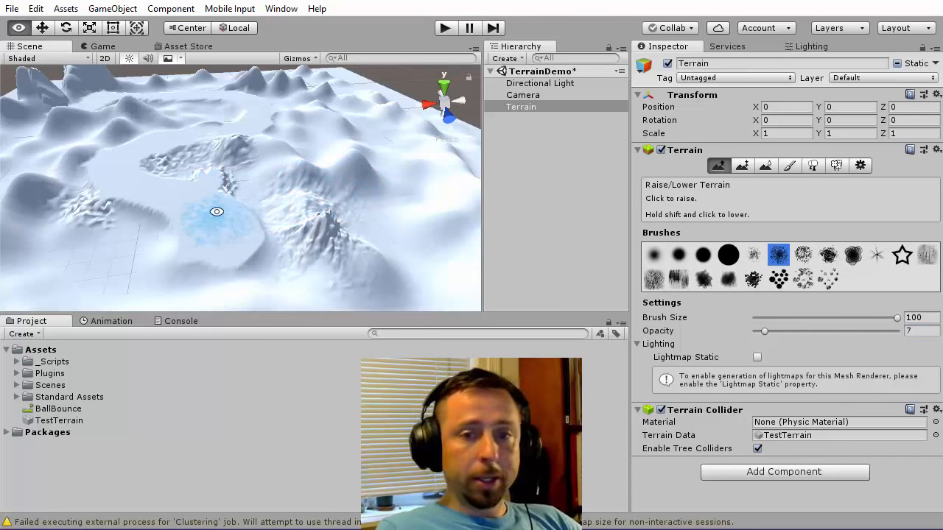
left_click_drag(221, 221, 305, 206, "alt")
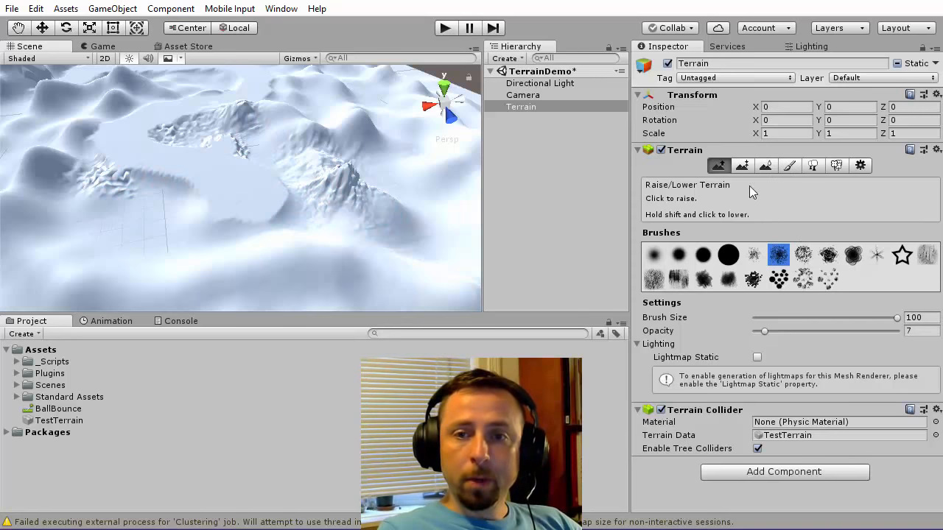
Carve a flat basin beside the path's end with the solid round Paint Height brush at height 0.
left_click(742, 166)
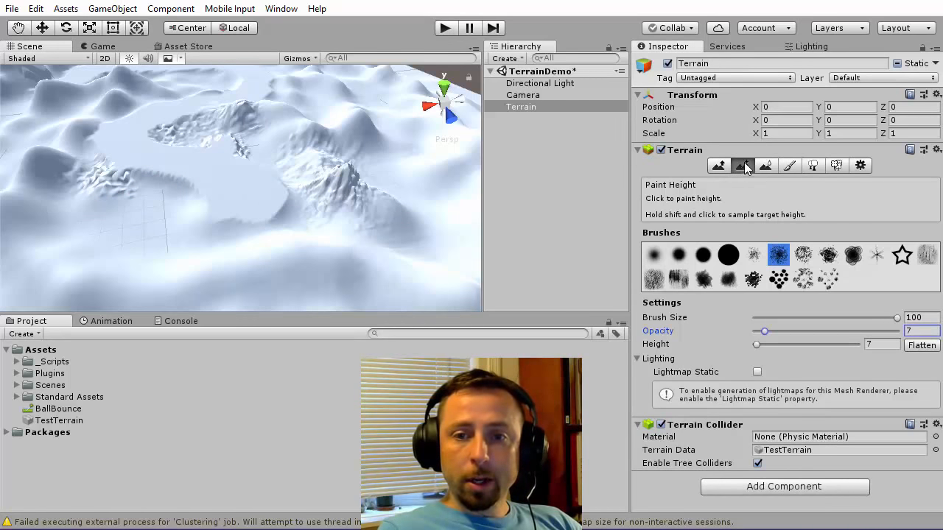
left_click_drag(756, 345, 730, 346)
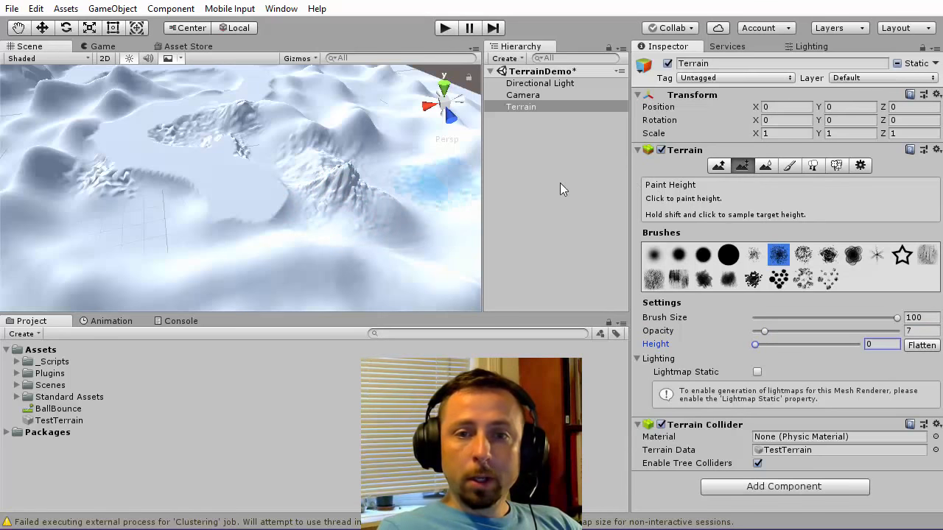
left_click(727, 256)
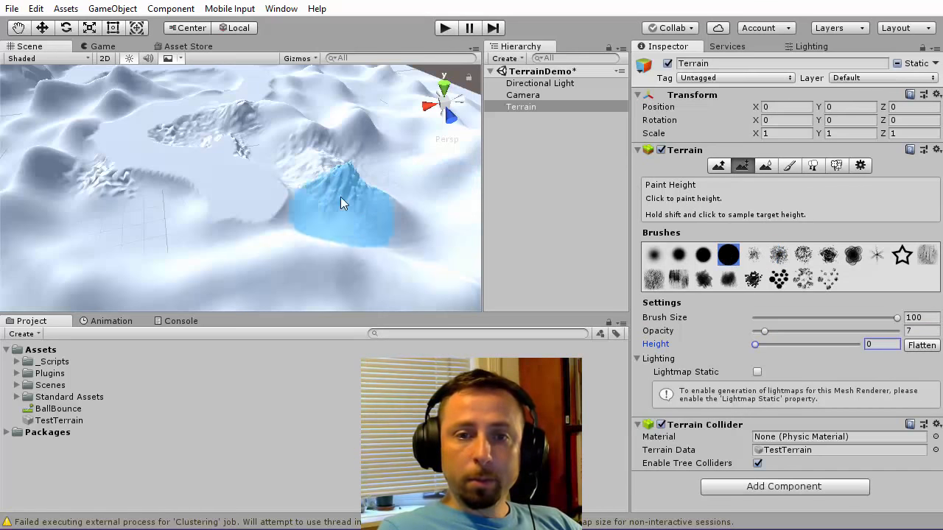
mouse_move(341, 197)
left_mouse_down()
mouse_move(356, 197)
mouse_move(316, 211)
mouse_move(333, 212)
mouse_move(261, 204)
mouse_move(313, 244)
mouse_move(314, 204)
mouse_move(313, 214)
left_mouse_up()
key("w")
right_click_drag(313, 214, 282, 215)
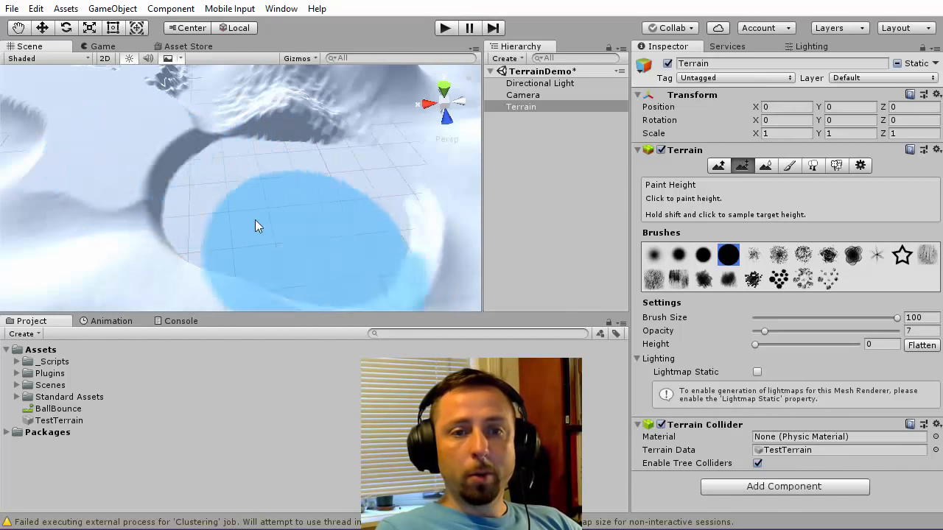
scroll(262, 218, "down", 3)
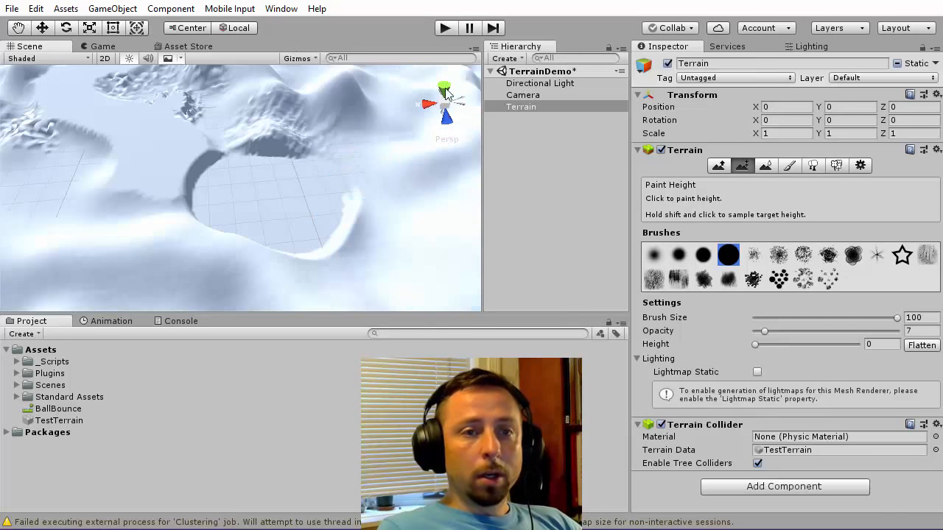
Place the FPSController prefab from Standard Assets' FirstPersonCharacter prefabs into the flat basin.
left_click(17, 397)
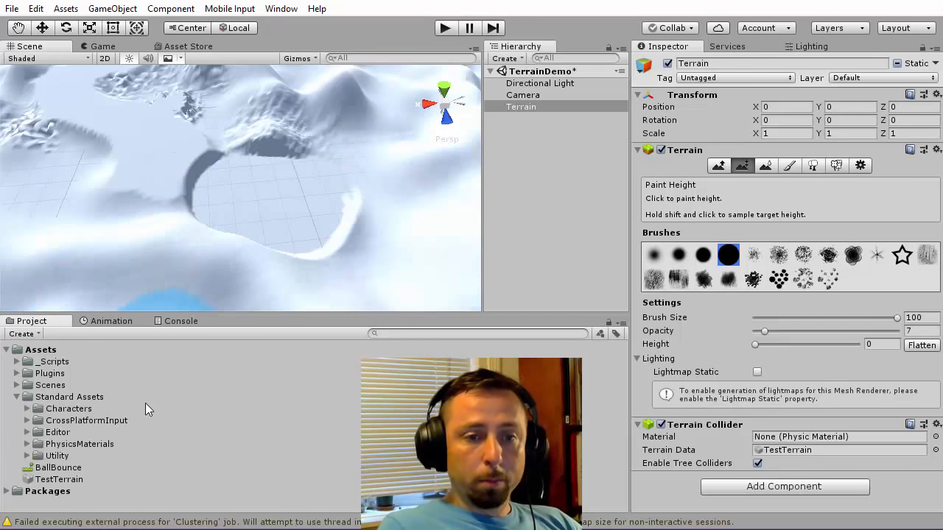
left_click(28, 410)
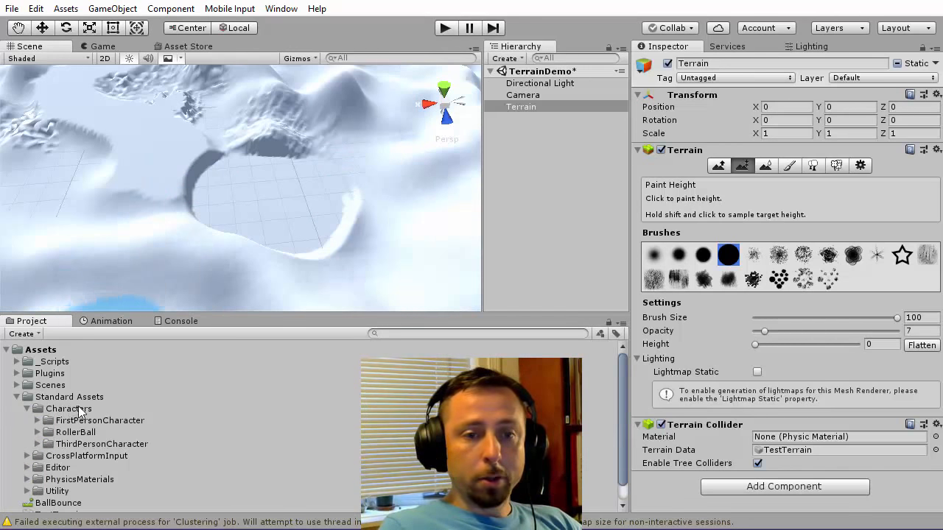
scroll(37, 400, "down", 1)
left_click(38, 401)
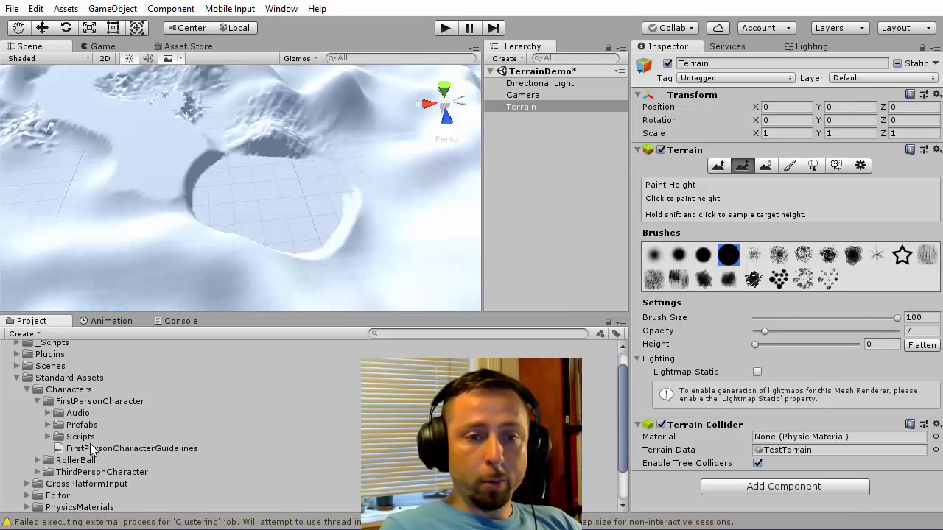
left_click(47, 425)
left_click_drag(106, 438, 266, 198)
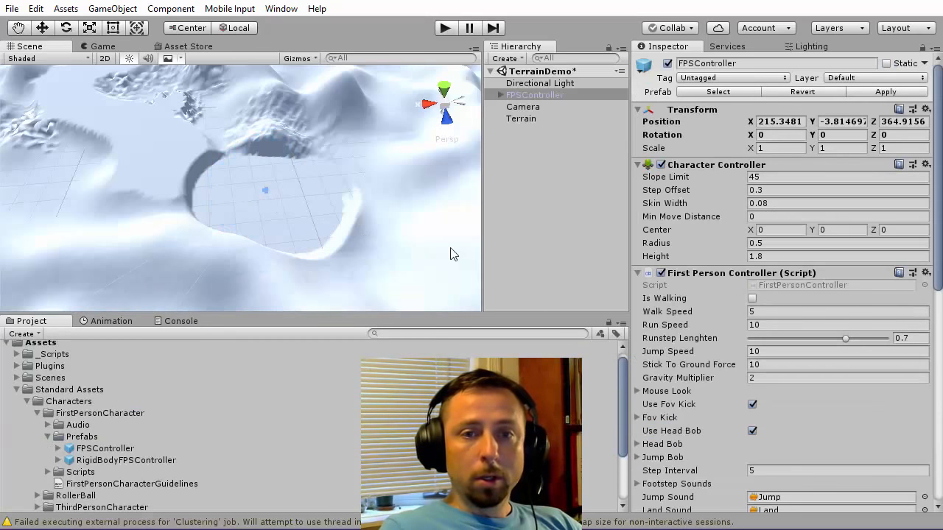
Raise the FPSController to a Y position of about 0.83 so it stands on the basin floor.
key("w")
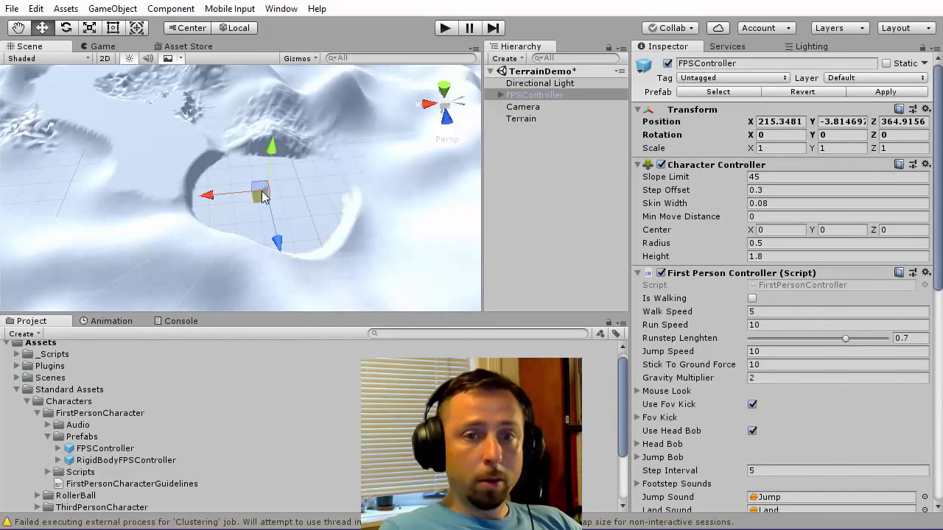
key("f")
left_click_drag(331, 193, 241, 100, "alt")
right_click_drag(241, 101, 19, 145, "alt")
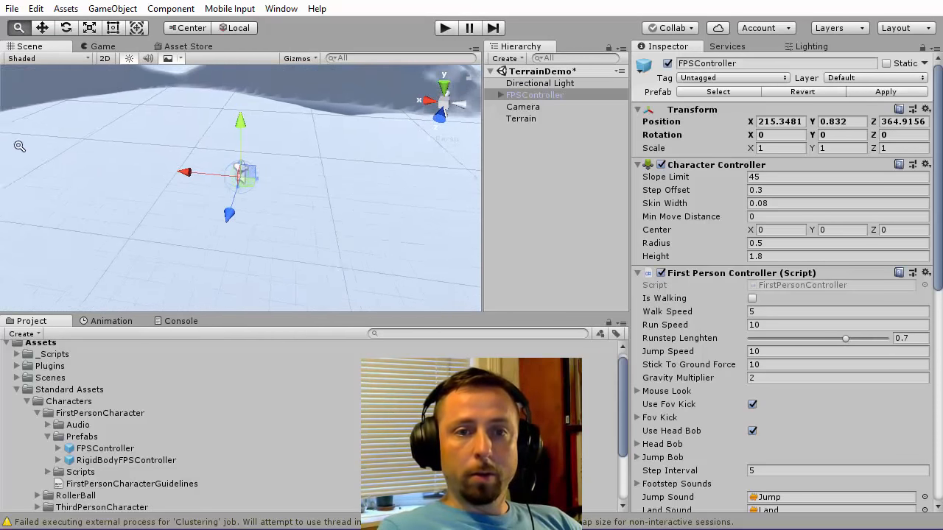
middle_click_drag(215, 145, 238, 187, "alt")
left_click_drag(237, 187, 313, 246, "alt")
right_click_drag(314, 246, 110, 215, "alt")
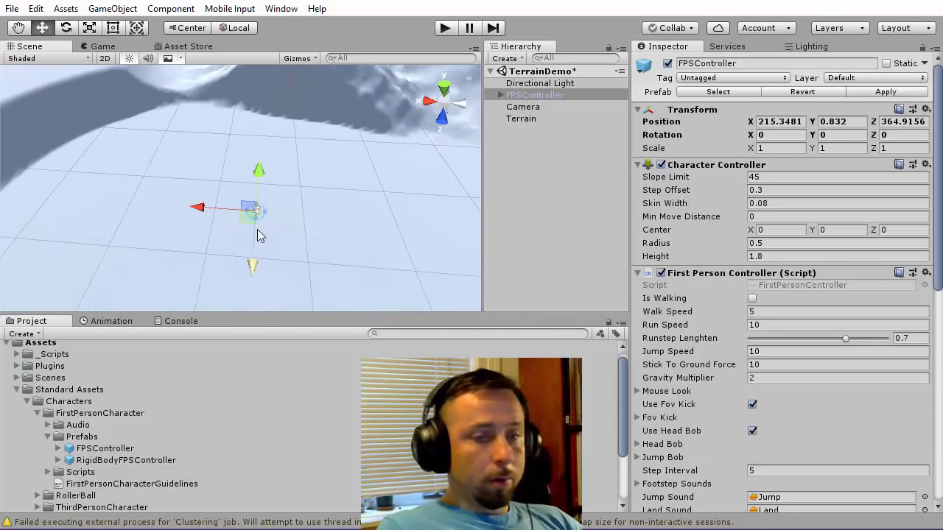
Rotate the FPSController around its vertical axis to about -236 degrees.
key("e")
left_click_drag(249, 232, 449, 191, "alt")
left_click_drag(264, 244, 838, 199)
left_click_drag(371, 220, 316, 159, "alt")
left_click_drag(315, 271, 353, 258, "alt")
Check the view of the FPSController's FirstPersonCharacter camera in its preview and in the Game view.
left_click(500, 96)
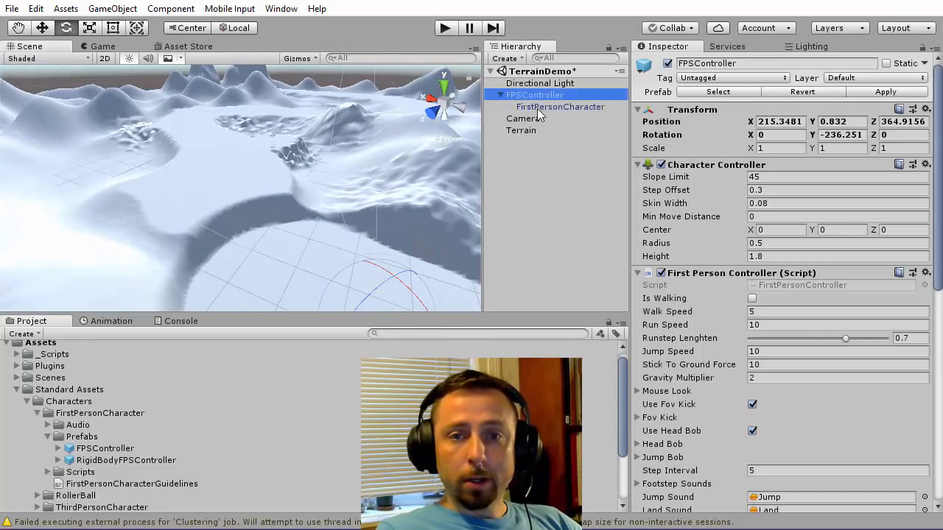
left_click(536, 108)
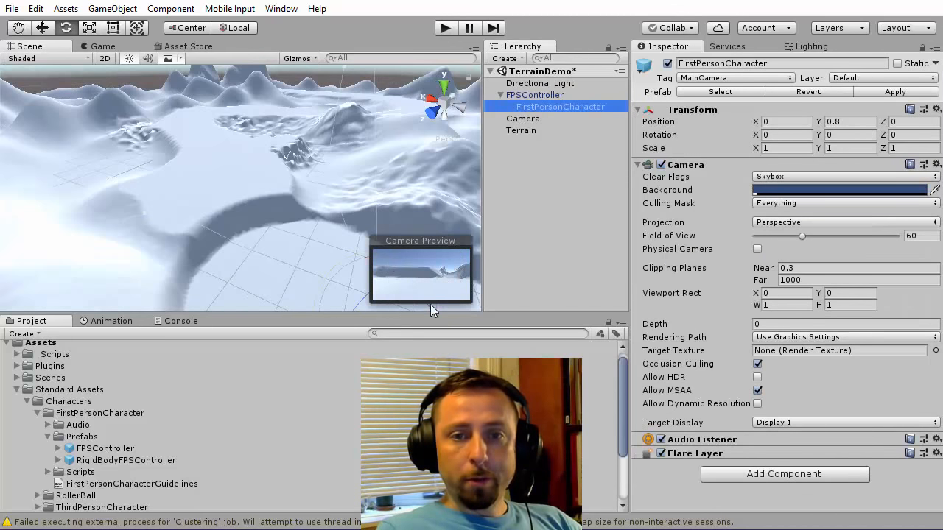
left_click(102, 47)
left_click(31, 46)
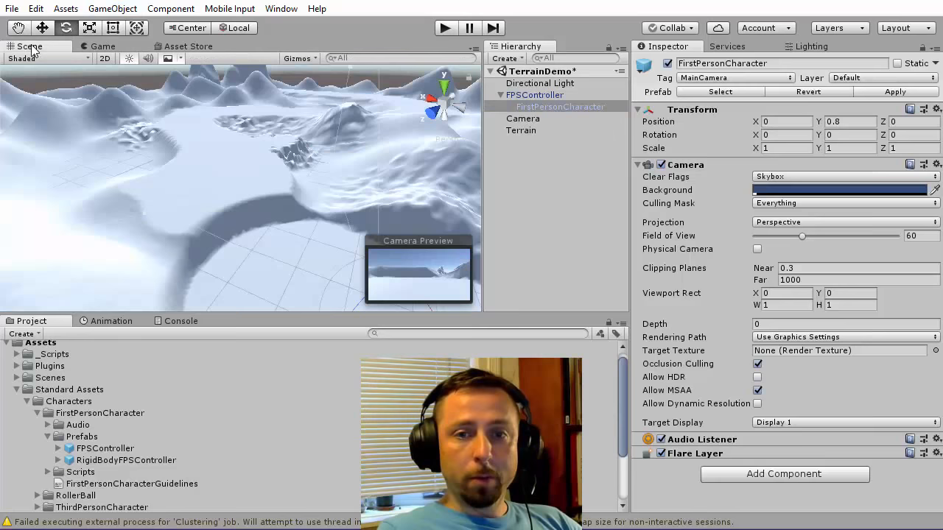
Delete the separate Camera object from the scene.
left_click(550, 147)
left_click(516, 119)
key("Delete")
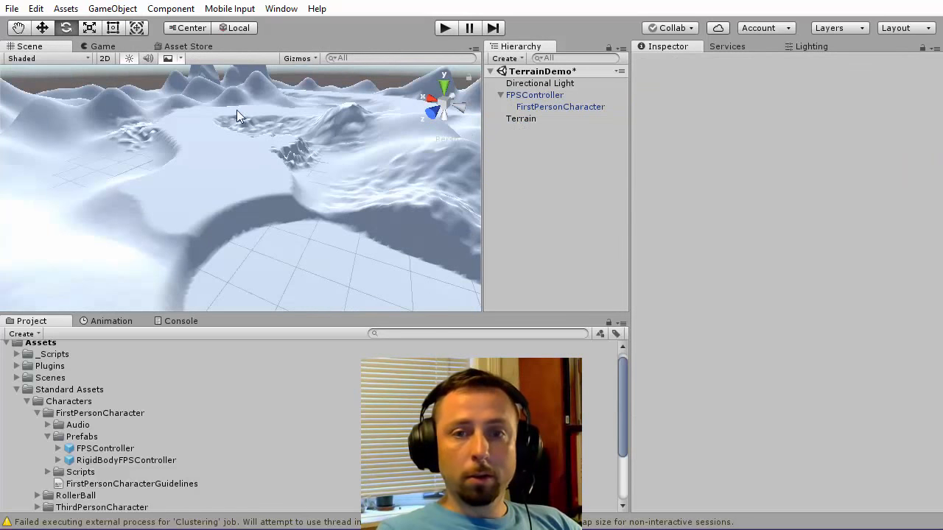
Play the scene, walk the first-person character around the basin and its slopes, and stop the playback.
left_click(445, 29)
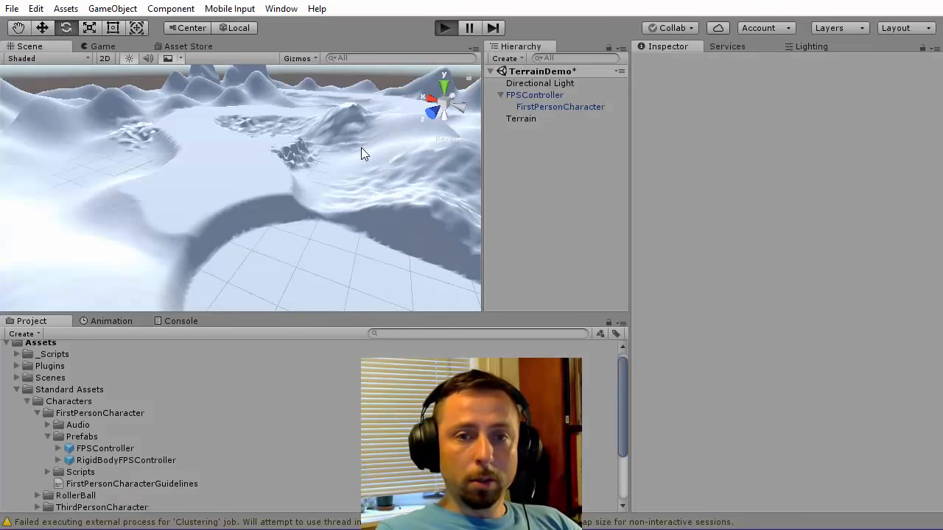
key("w")
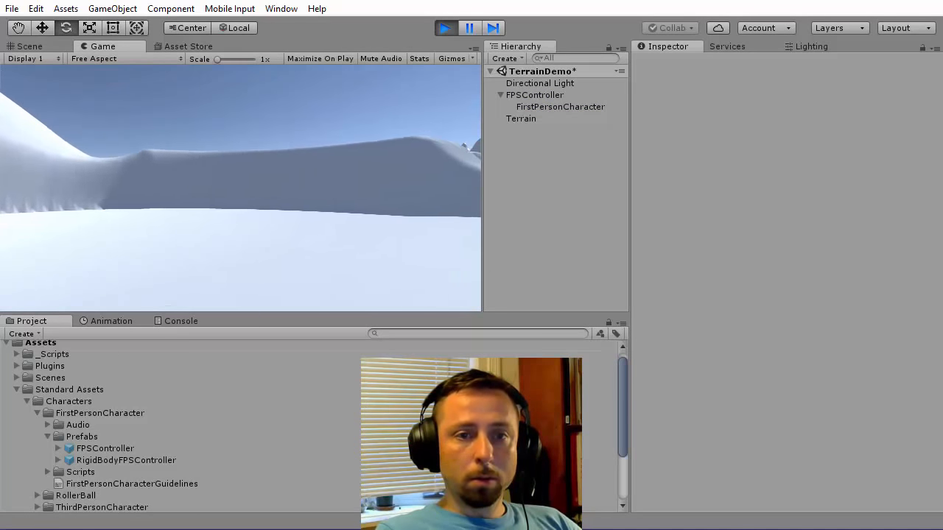
key("w")
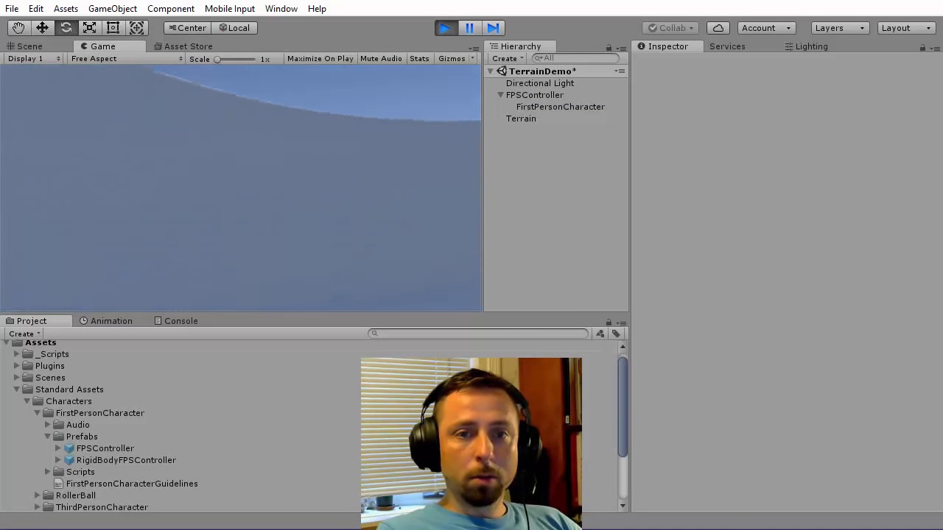
key("w")
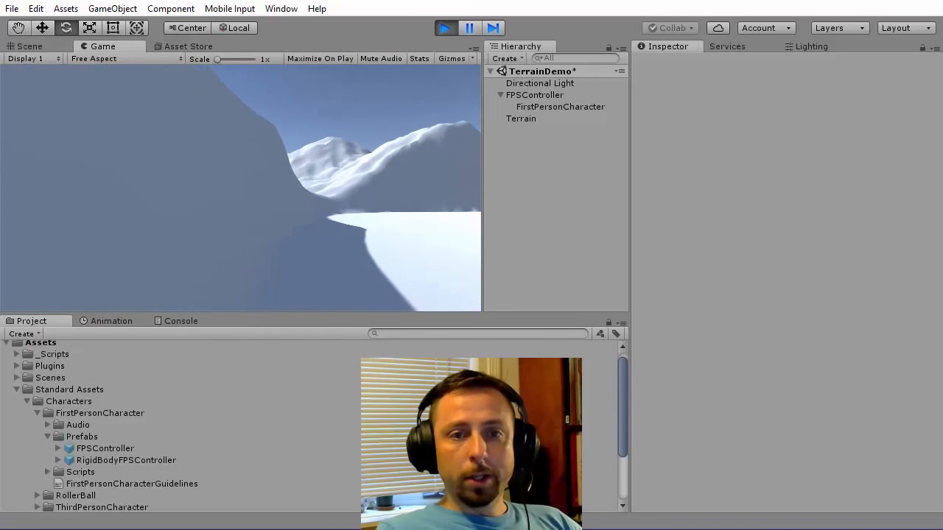
key("w")
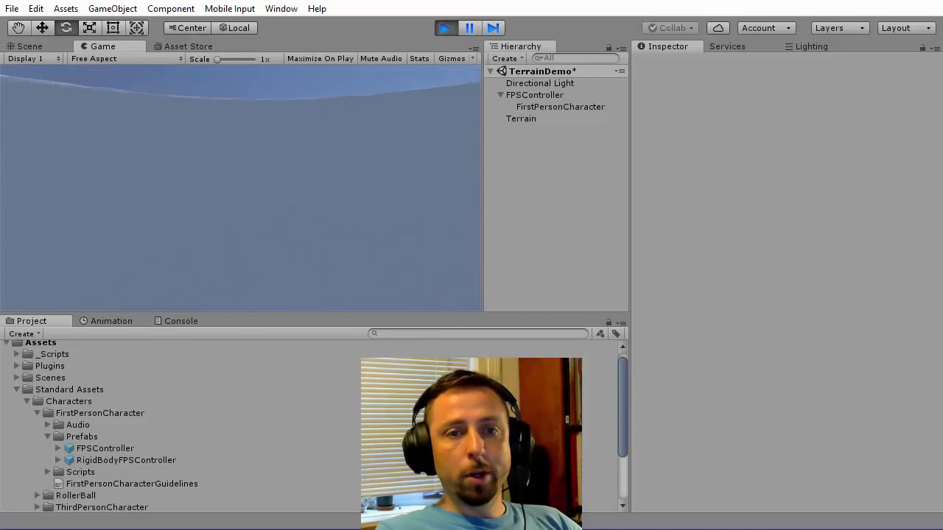
key("w")
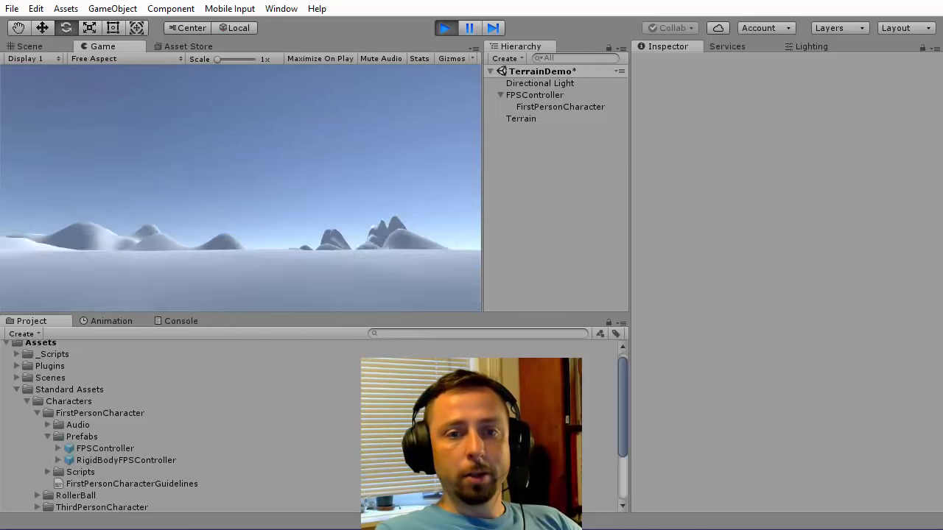
key("w")
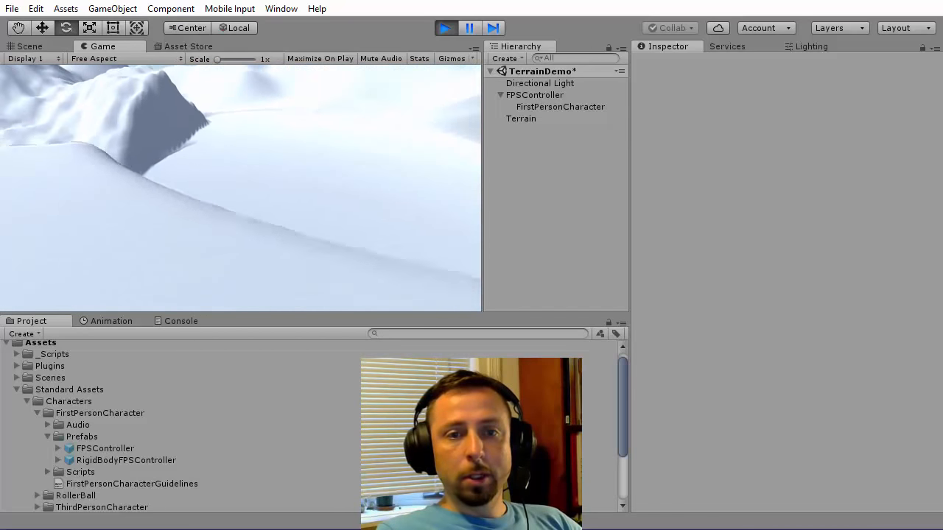
key("w")
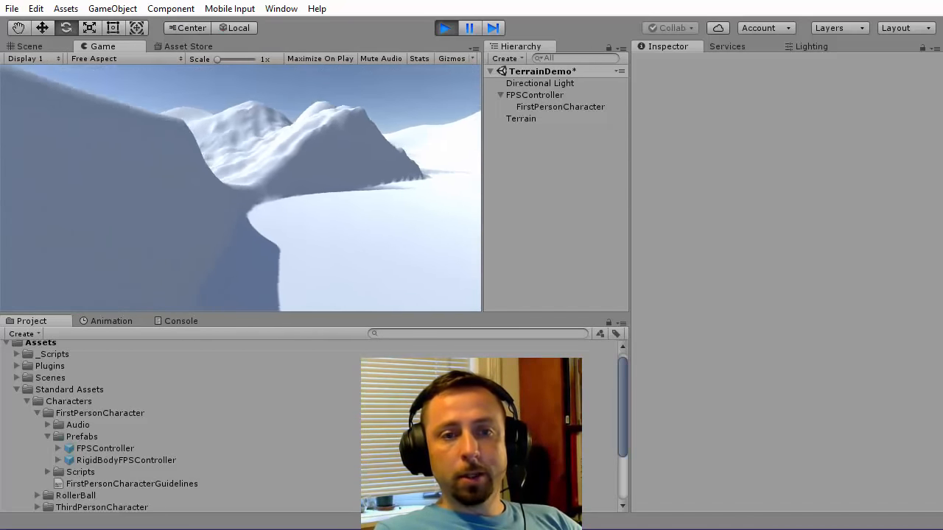
key("ctrl+p")
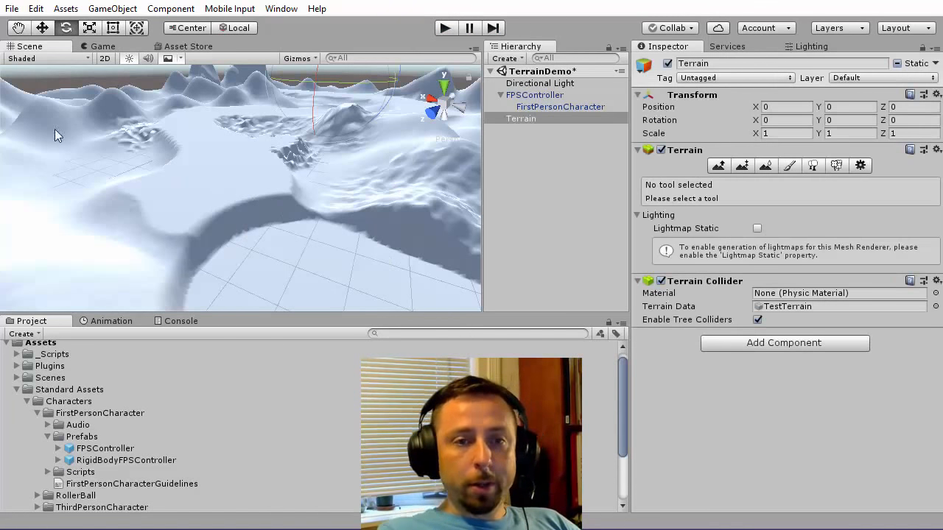
Open the terrain's settings, review them down to the heightmap section, and start a raw heightmap export.
key("q")
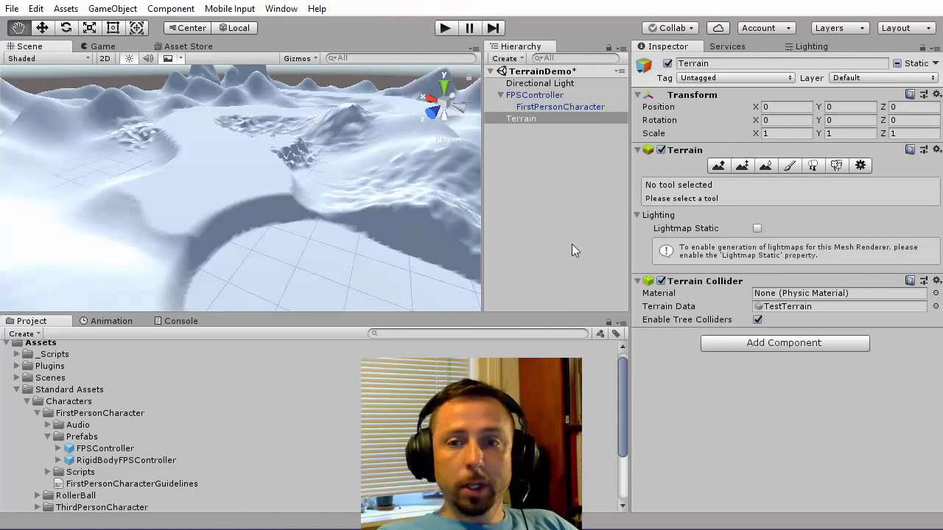
left_click(861, 165)
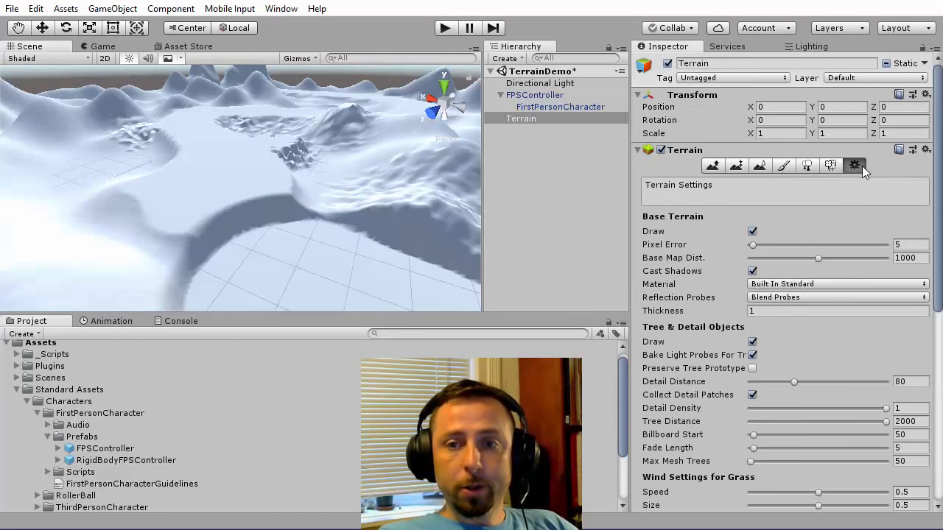
left_click_drag(937, 184, 941, 387)
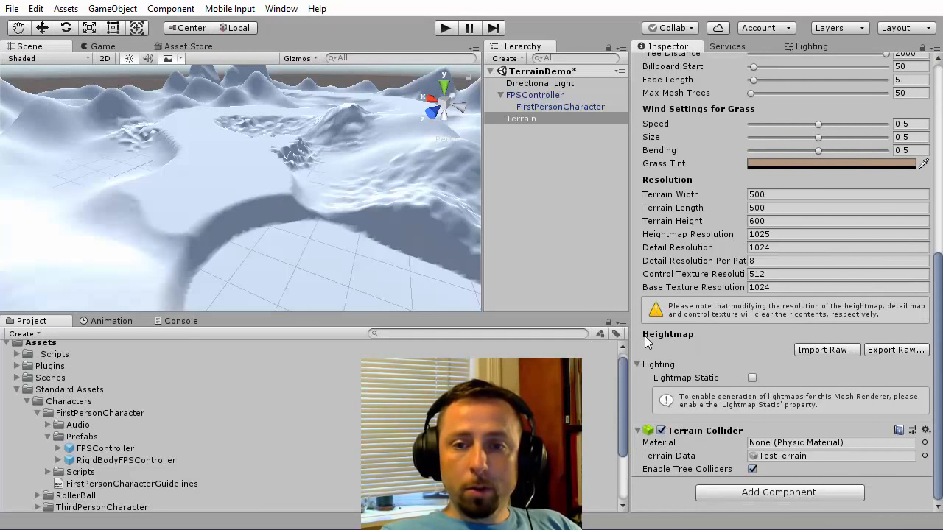
scroll(870, 315, "up", 10)
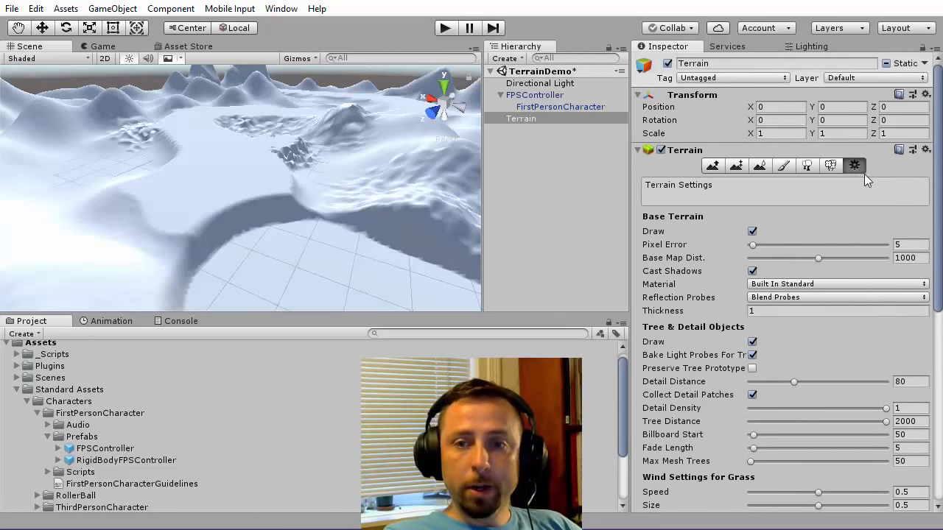
scroll(855, 338, "down", 10)
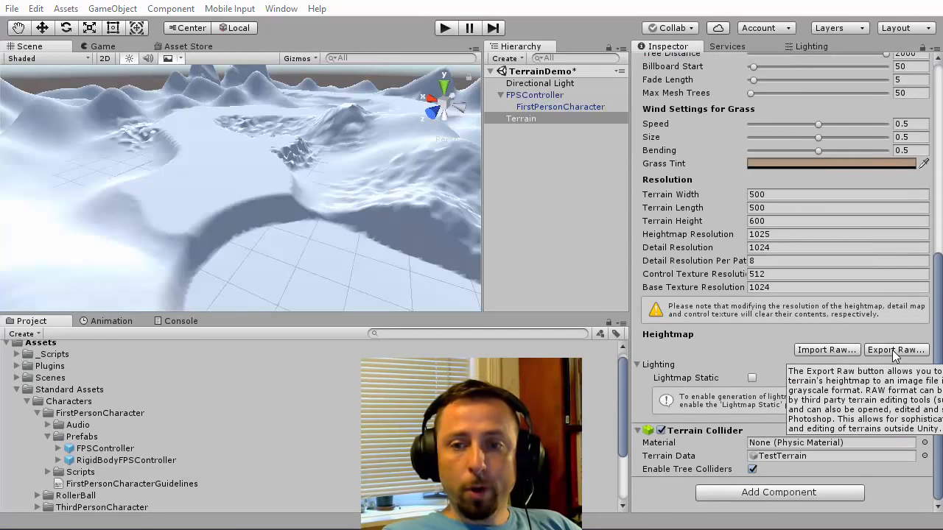
left_click_drag(2, 184, 494, 150)
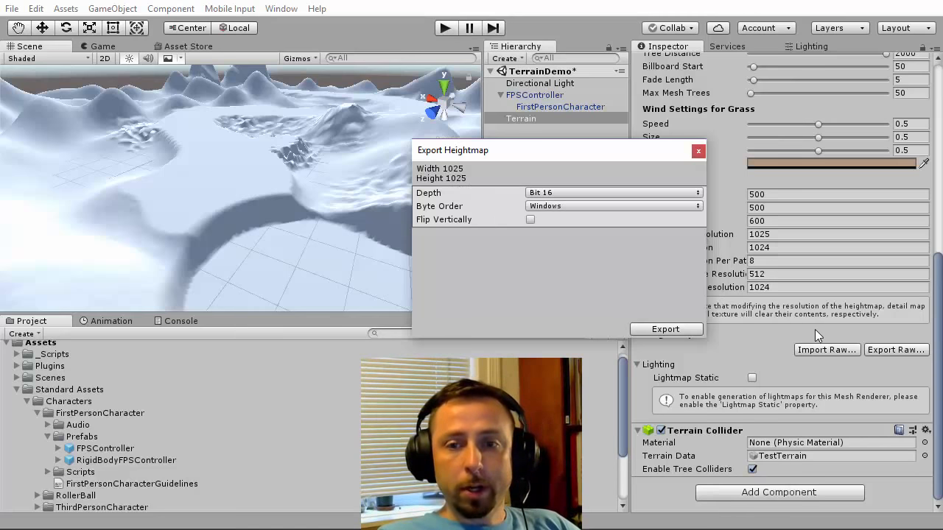
Choose Bit 16 depth and Windows byte order for the heightmap export.
left_click_drag(574, 152, 461, 157)
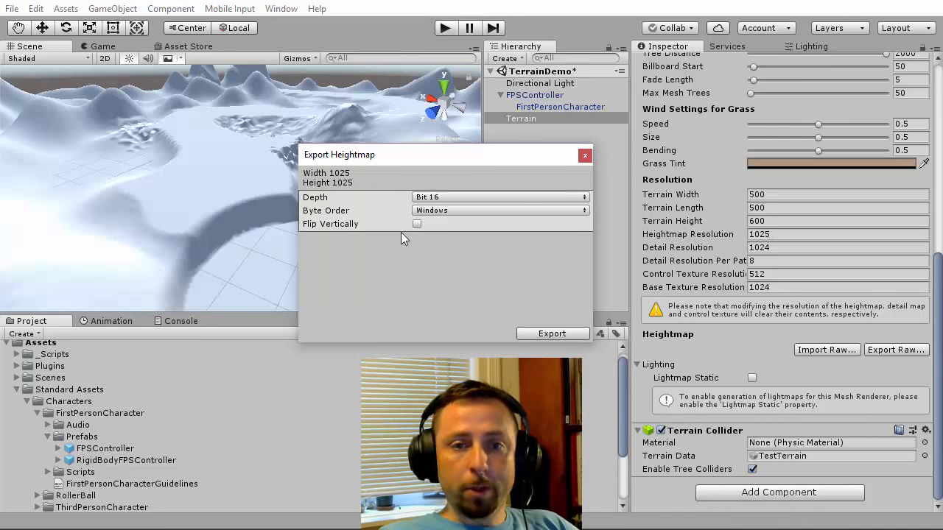
left_click(459, 198)
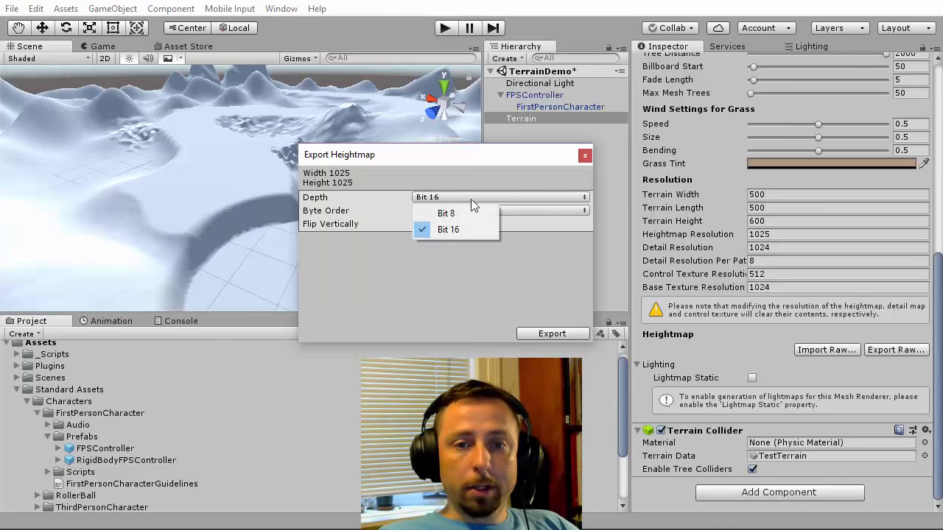
left_click(441, 230)
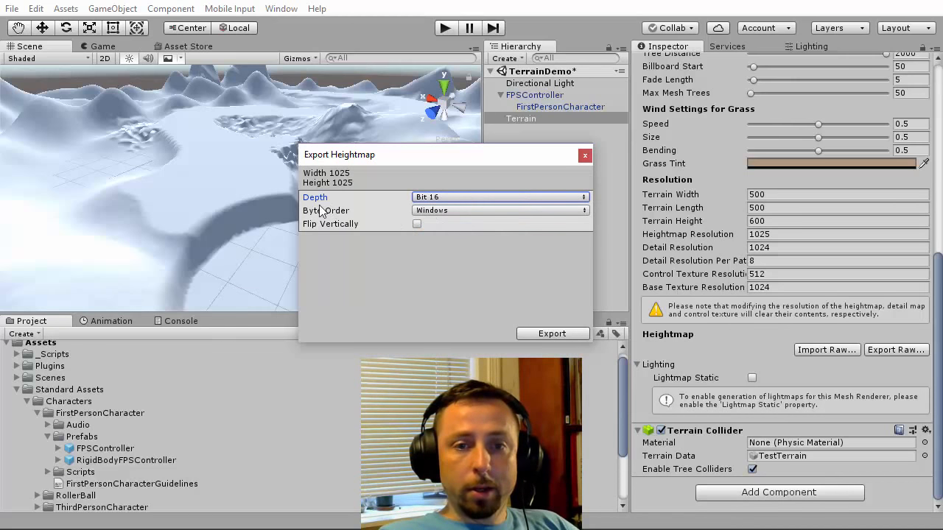
left_click(436, 213)
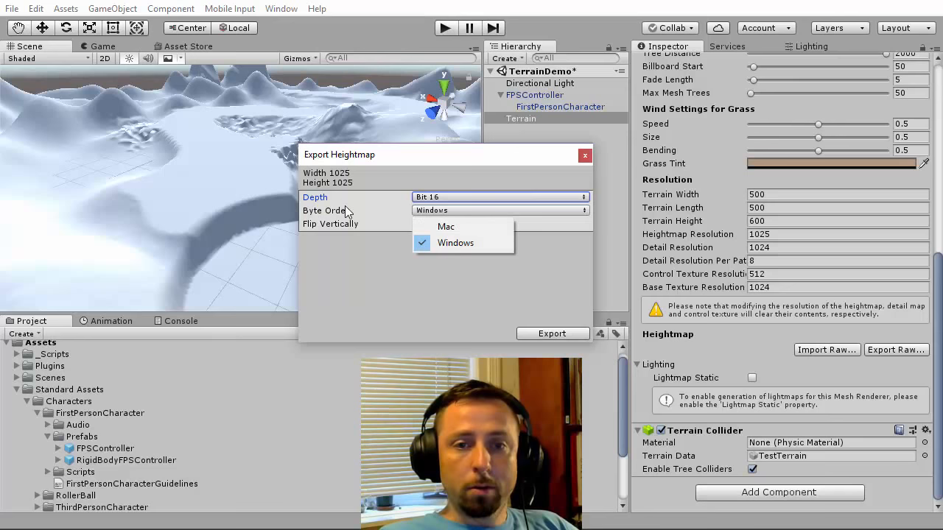
left_click(407, 308)
mouse_move(420, 163)
left_mouse_down()
mouse_move(396, 161)
mouse_move(429, 149)
left_mouse_up()
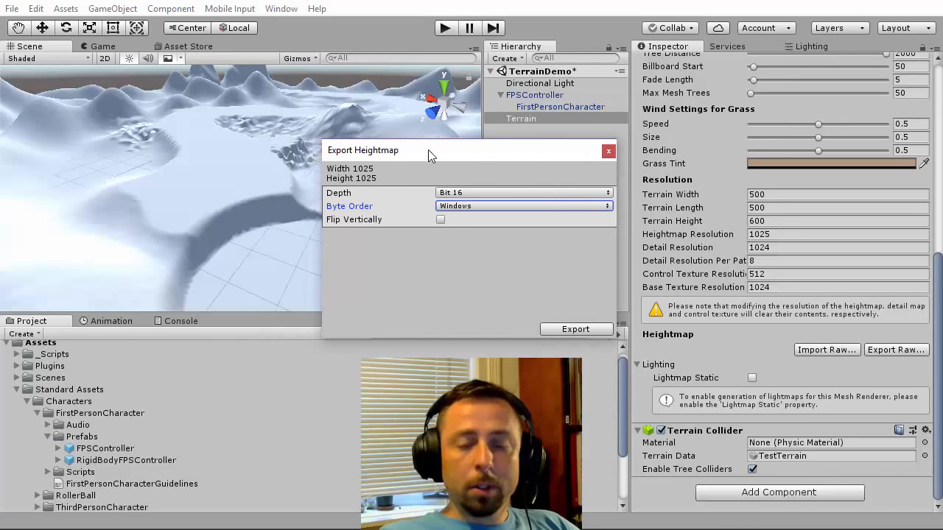
Export the heightmap to the Desktop as terrain.raw, replacing the existing file.
left_click(573, 329)
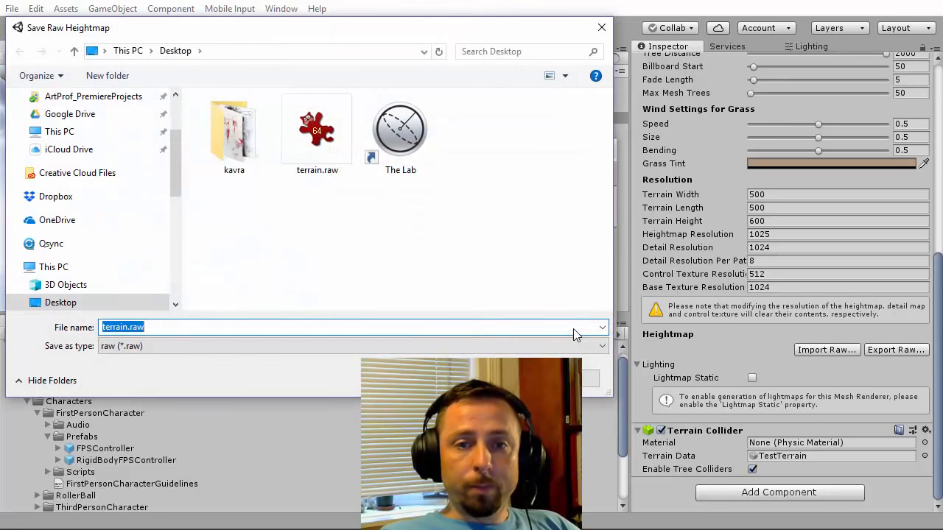
left_click_drag(385, 43, 495, 93)
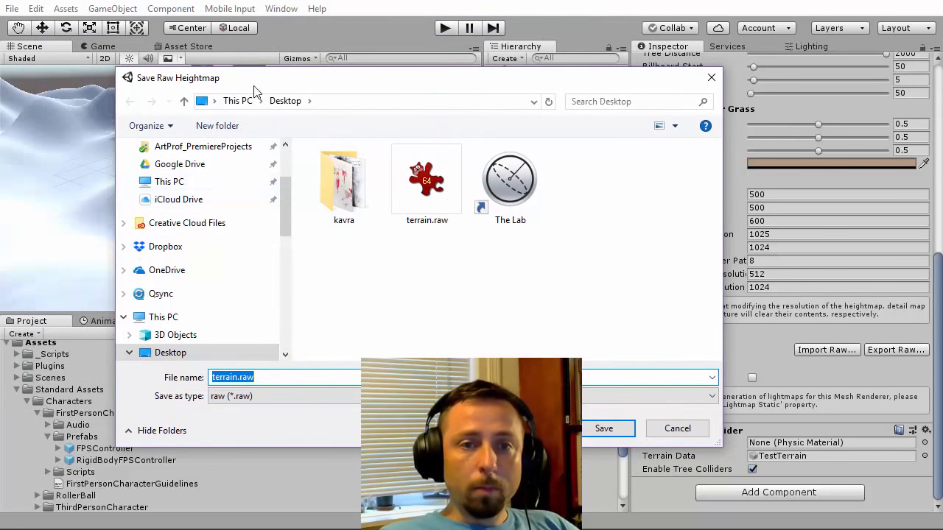
left_click(284, 378)
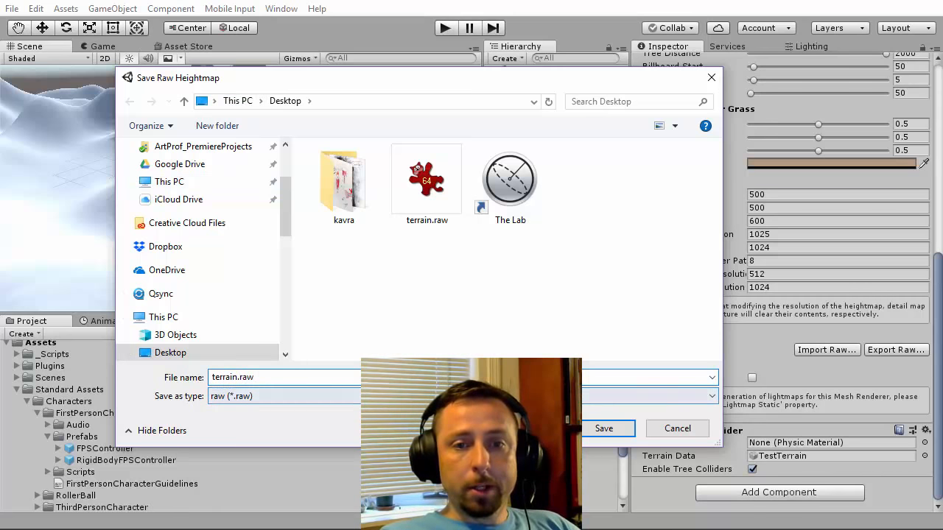
left_click(604, 428)
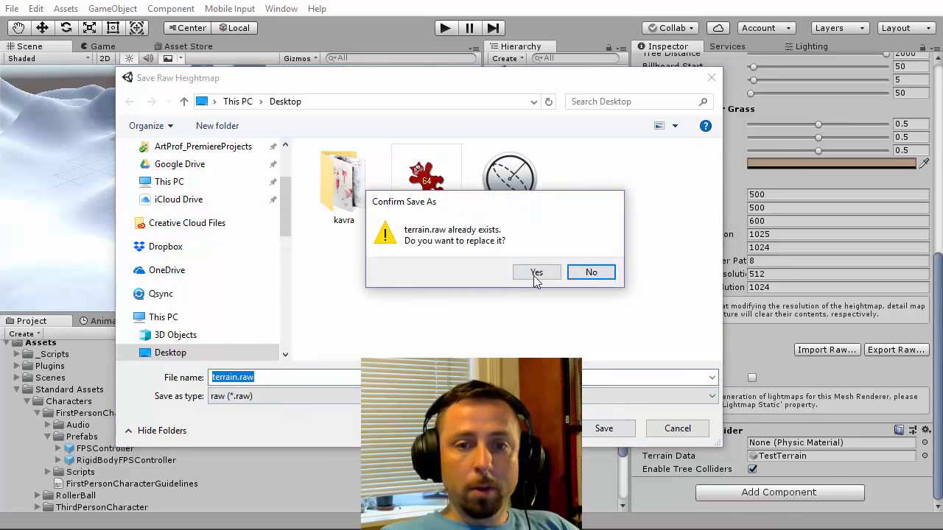
left_click(535, 274)
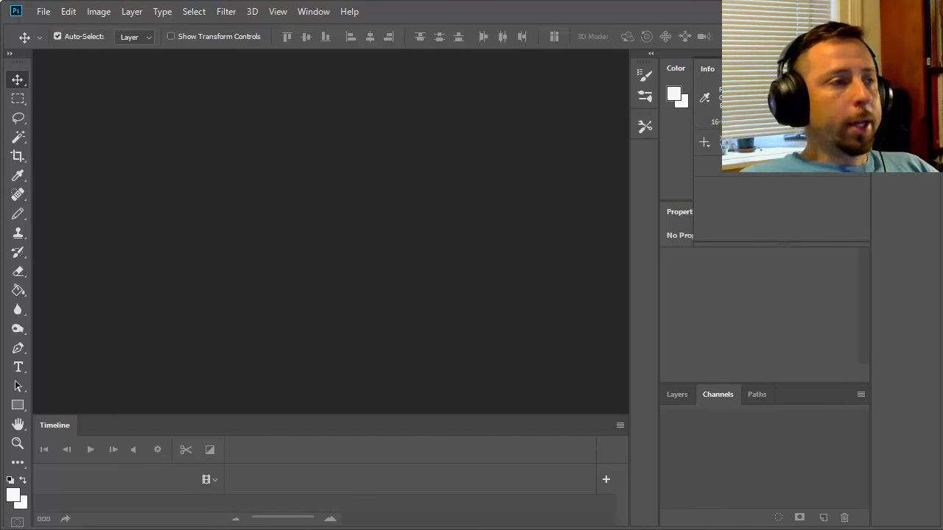
Switch to Photoshop and open terrain.raw at 1025 × 1025 pixels with 1 channel, 16-bit depth and Mac byte order.
left_click_drag(168, 403, 344, 281)
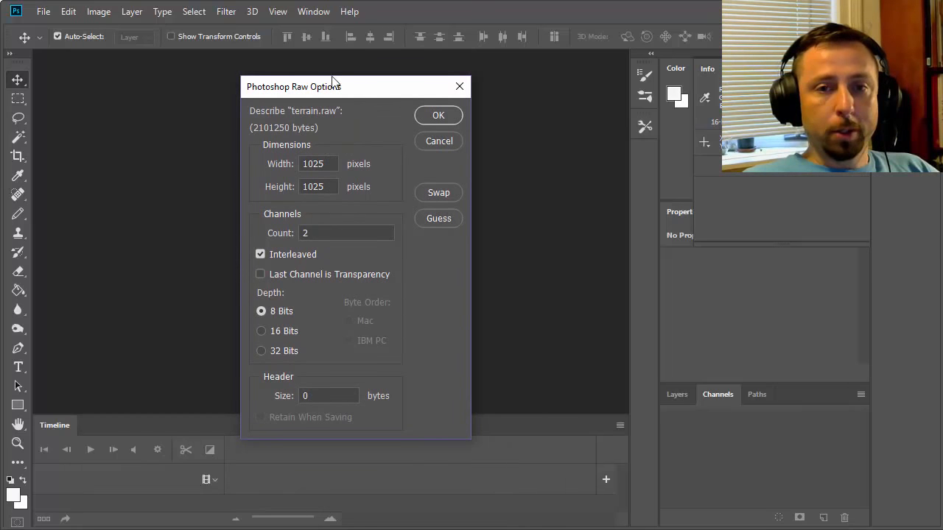
left_click_drag(344, 88, 404, 71)
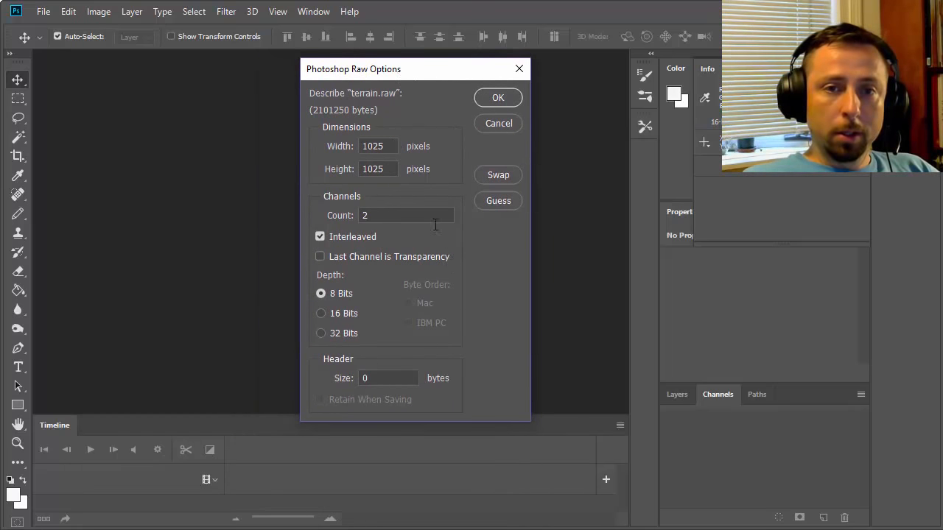
double_click(386, 144)
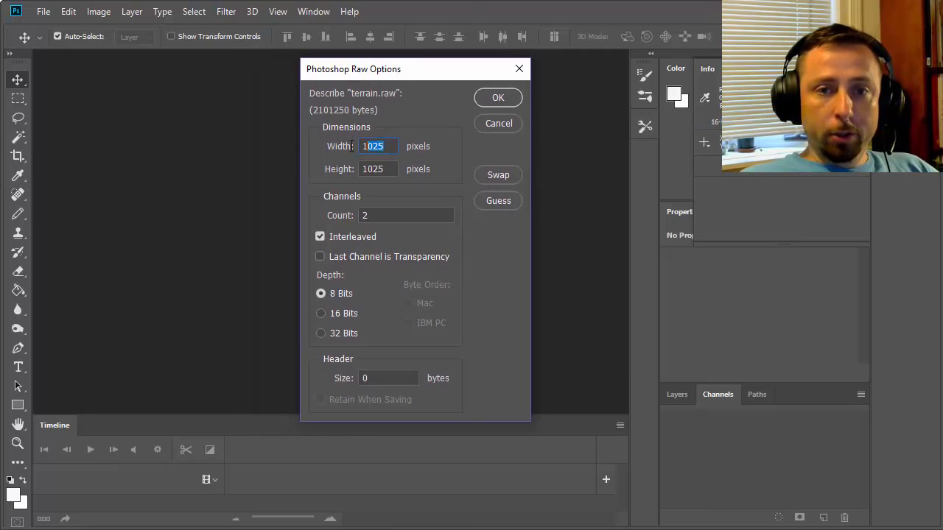
double_click(383, 170)
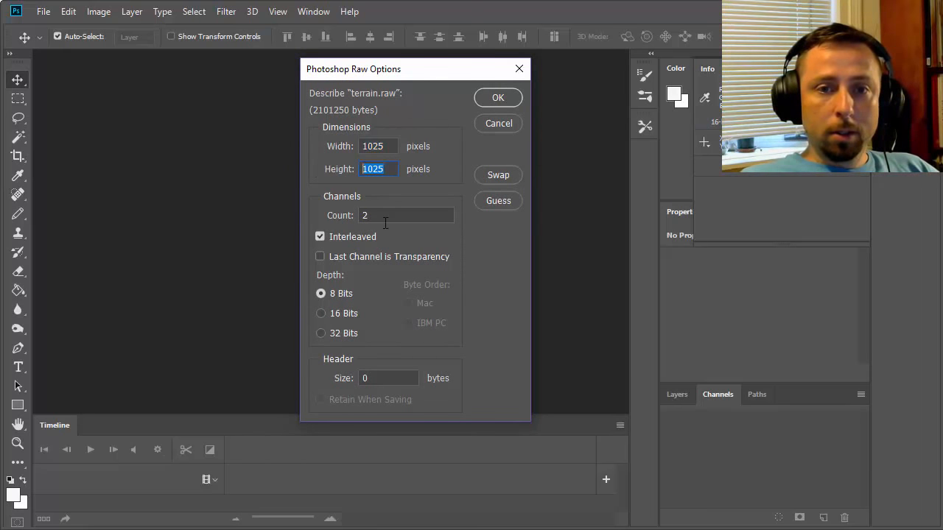
double_click(384, 220)
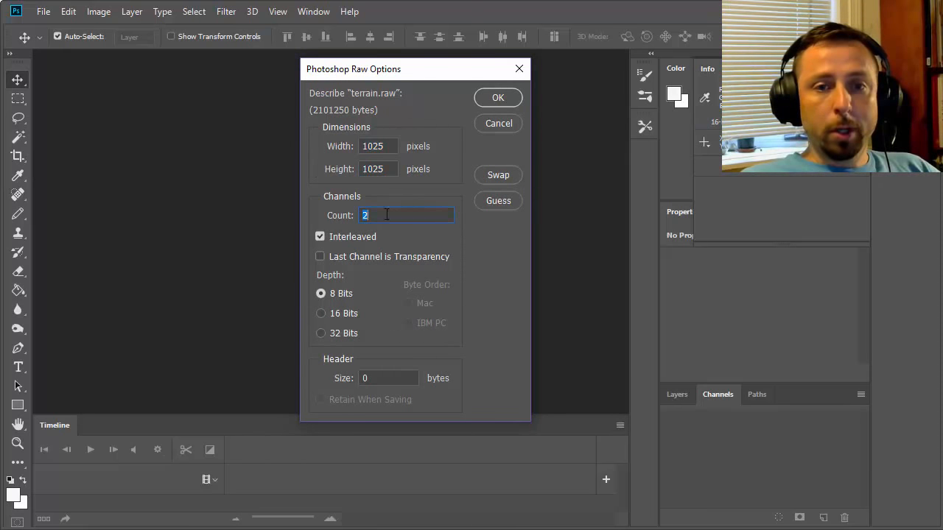
double_click(386, 146)
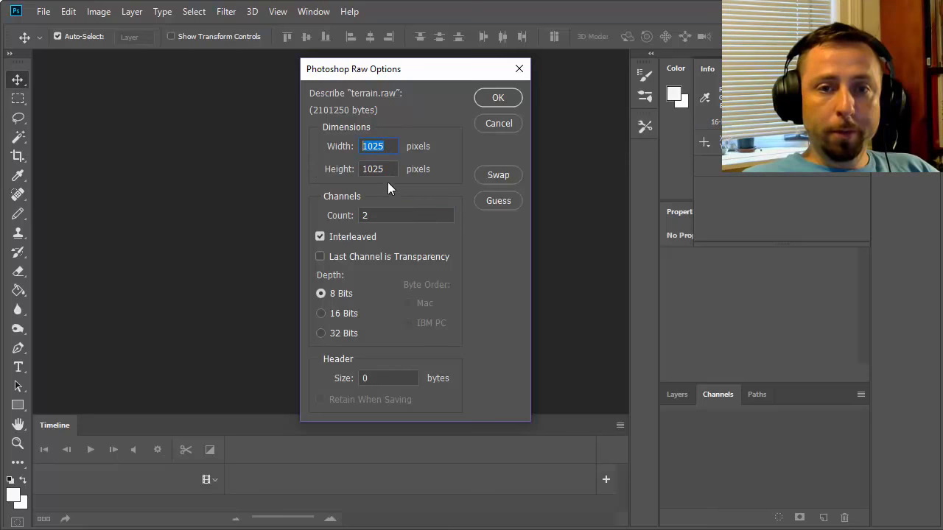
left_click_drag(390, 169, 330, 168)
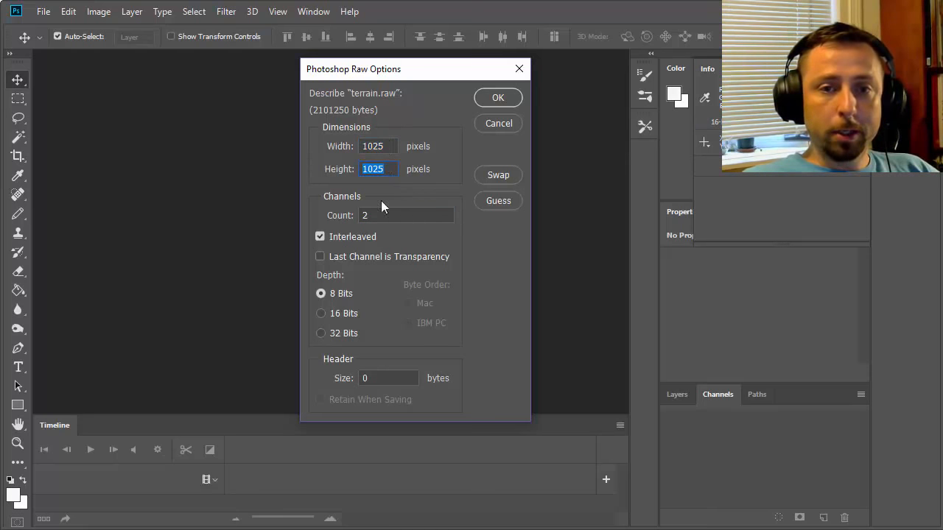
left_click_drag(386, 215, 326, 215)
type("1")
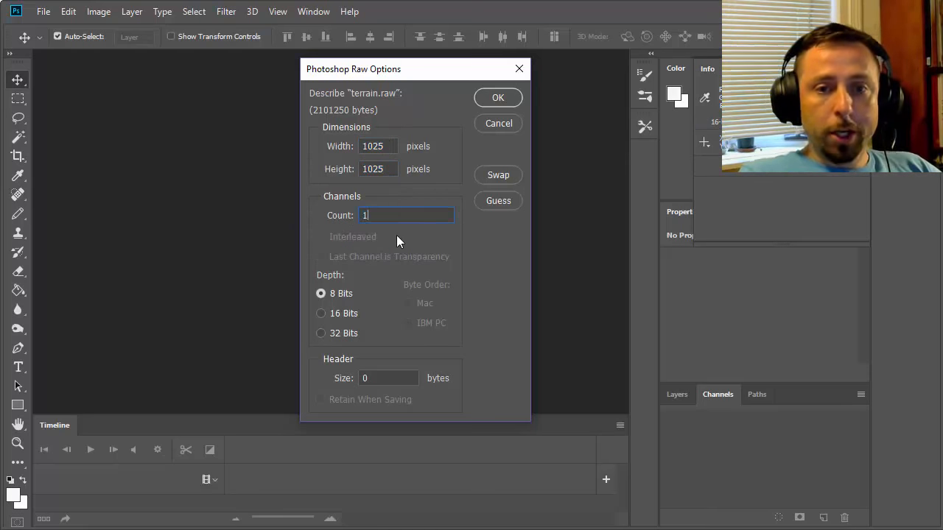
left_click(321, 314)
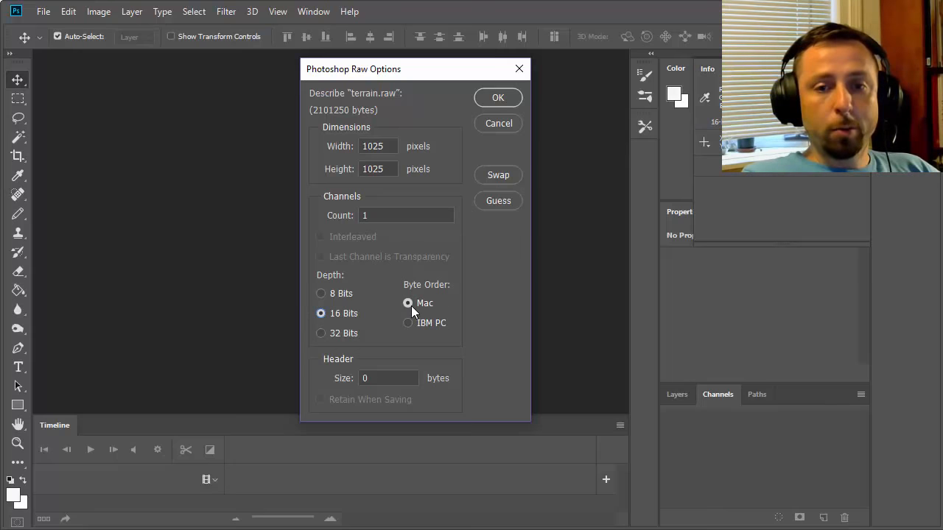
left_click(497, 97)
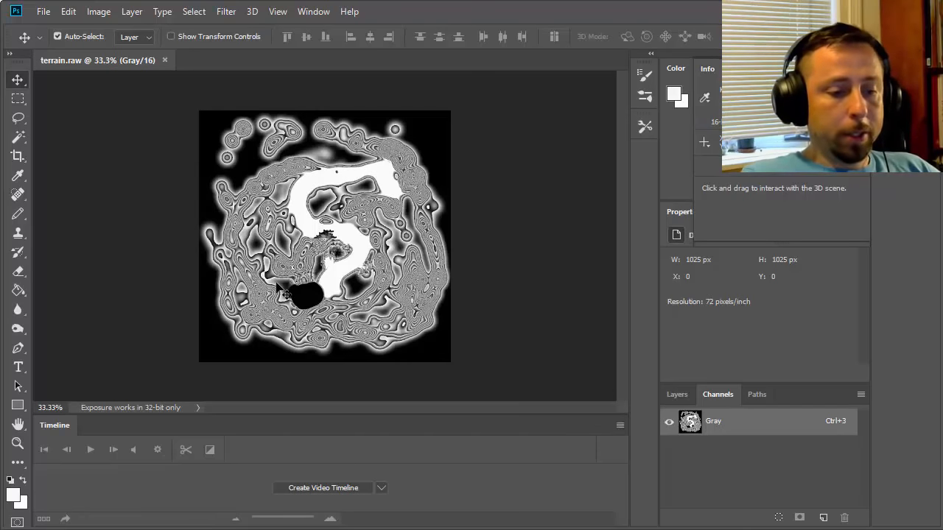
Examine the contour patterns of the opened heightmap up close and as a whole.
key("ctrl+plus")
key("ctrl+plus")
key("ctrl+plus")
key("ctrl+plus")
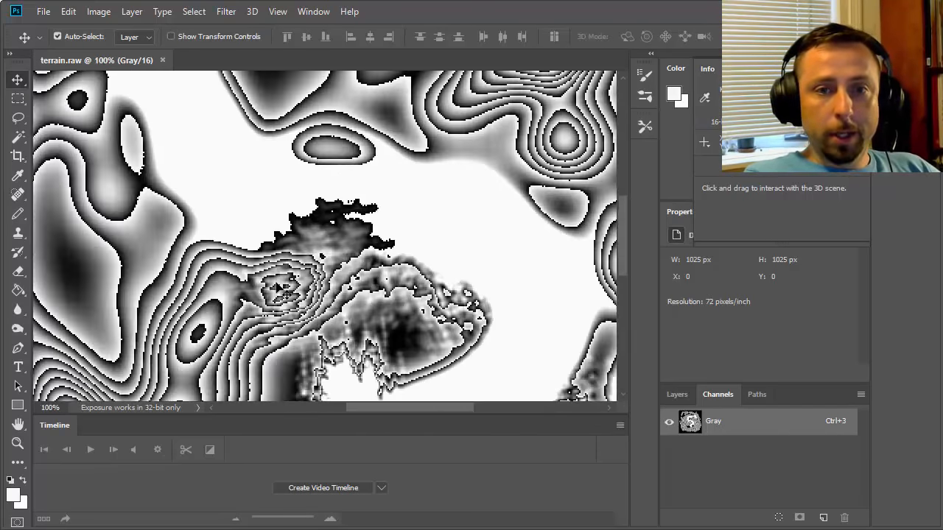
key("ctrl+minus")
key("ctrl+minus")
key("ctrl+minus")
key("ctrl+minus")
key("ctrl+minus")
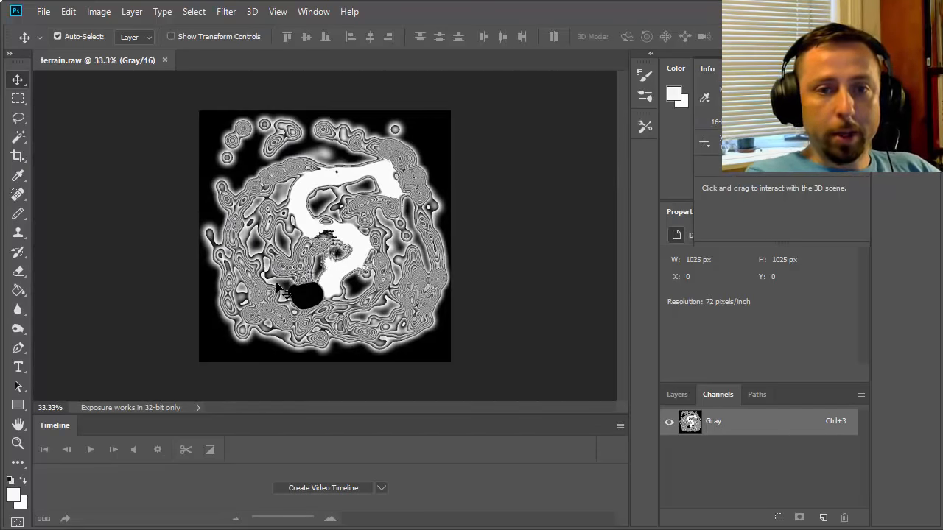
key("ctrl+plus")
key("ctrl+plus")
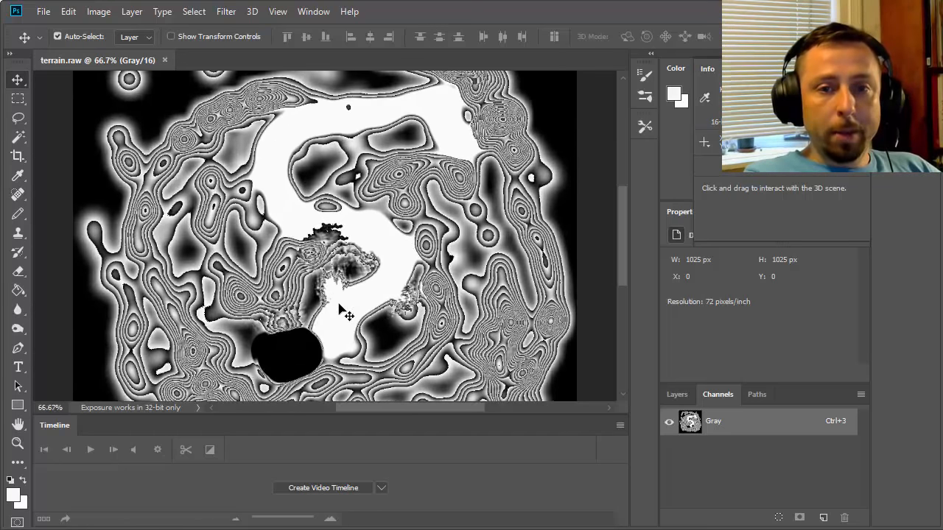
key("ctrl+minus")
key("ctrl+minus")
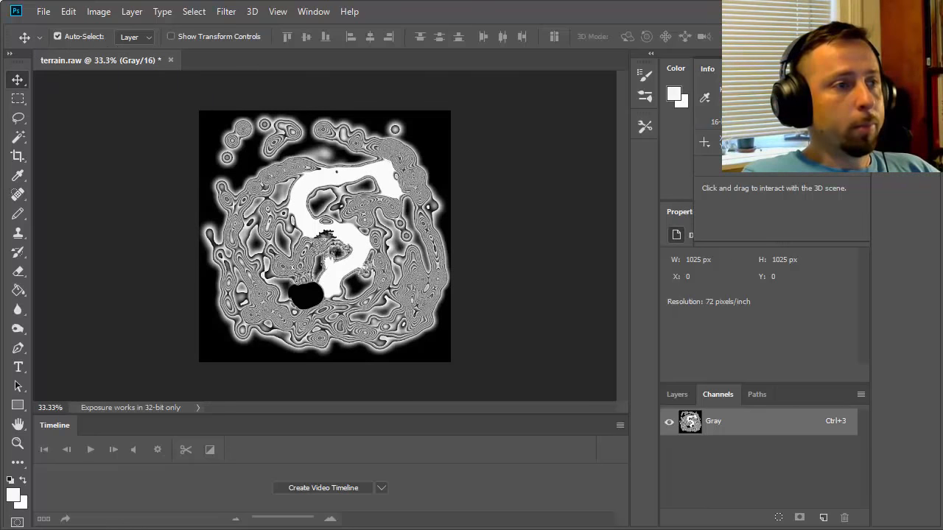
Close the heightmap image and reopen terrain.raw with 1 channel, 16-bit depth and IBM PC byte order.
key("ctrl+s")
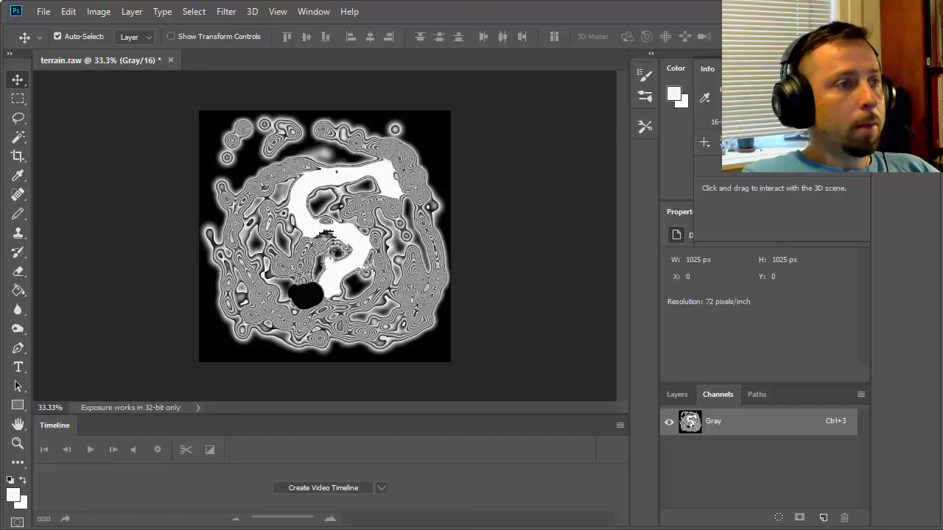
key("ctrl+w")
left_click_drag(0, 324, 387, 275)
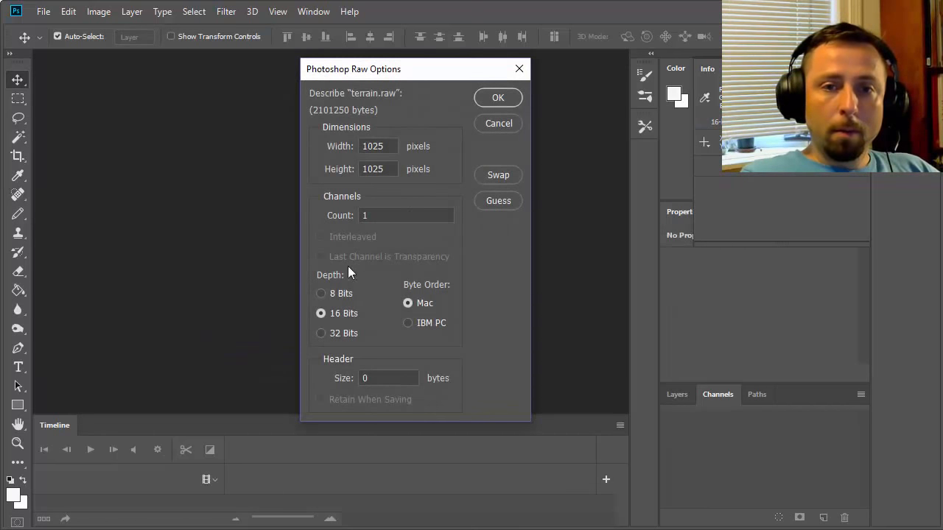
left_click(407, 323)
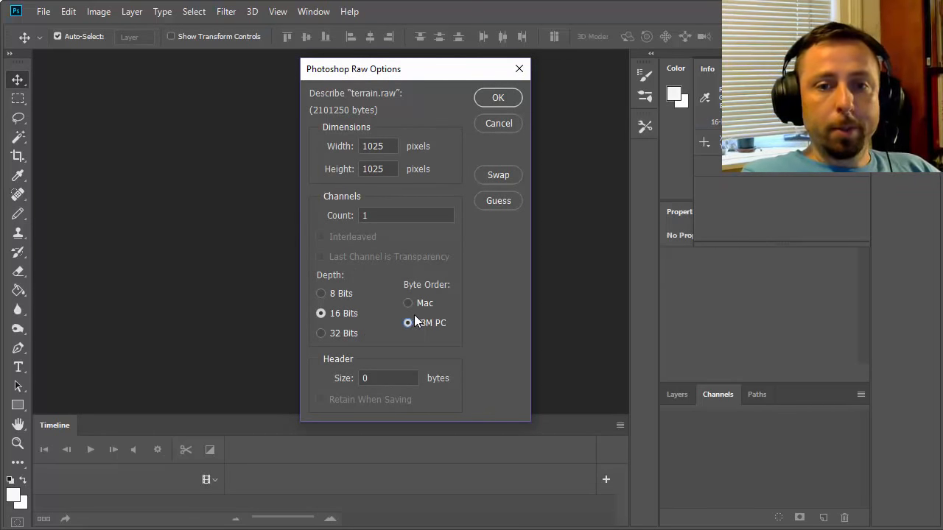
left_click(497, 98)
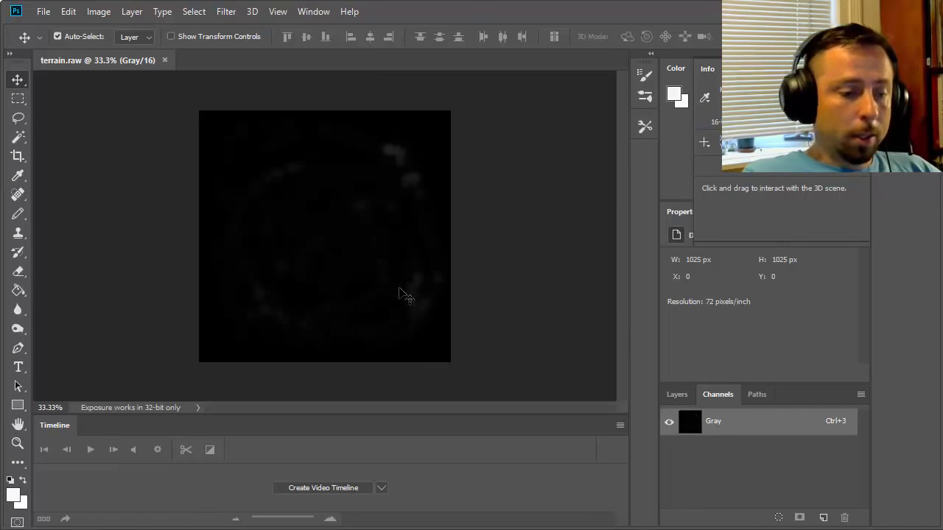
Preview the heightmap's details in Levels with the white input level at 7, reset it to 255 and cancel the adjustment.
key("i")
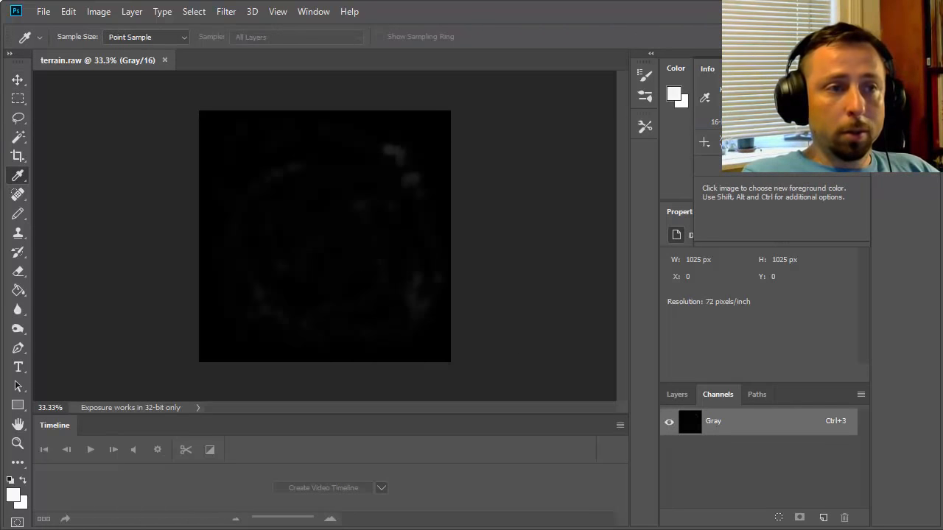
key("ctrl+l")
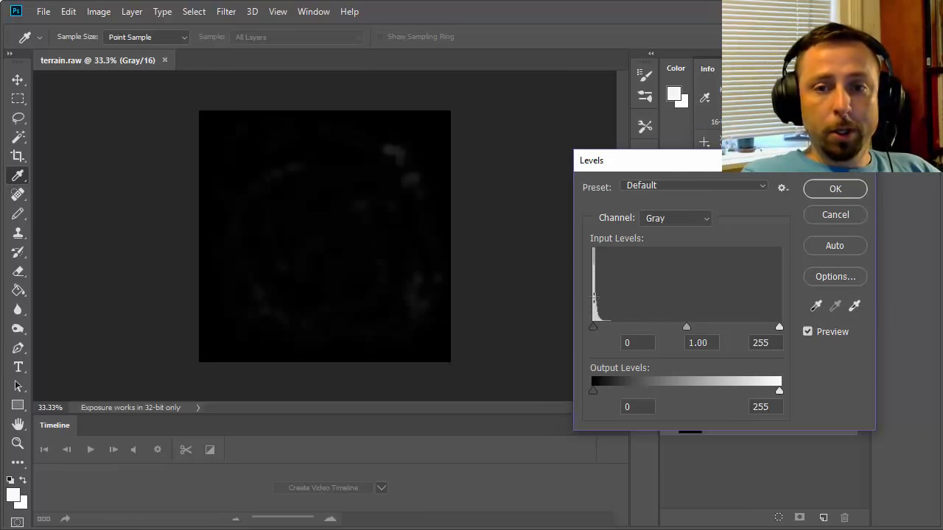
left_click_drag(780, 325, 598, 330)
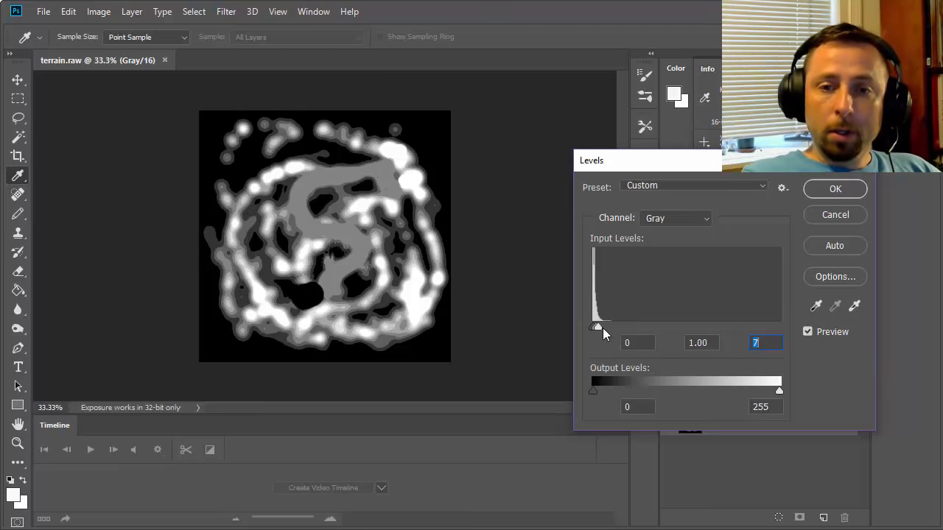
left_click_drag(598, 326, 906, 350)
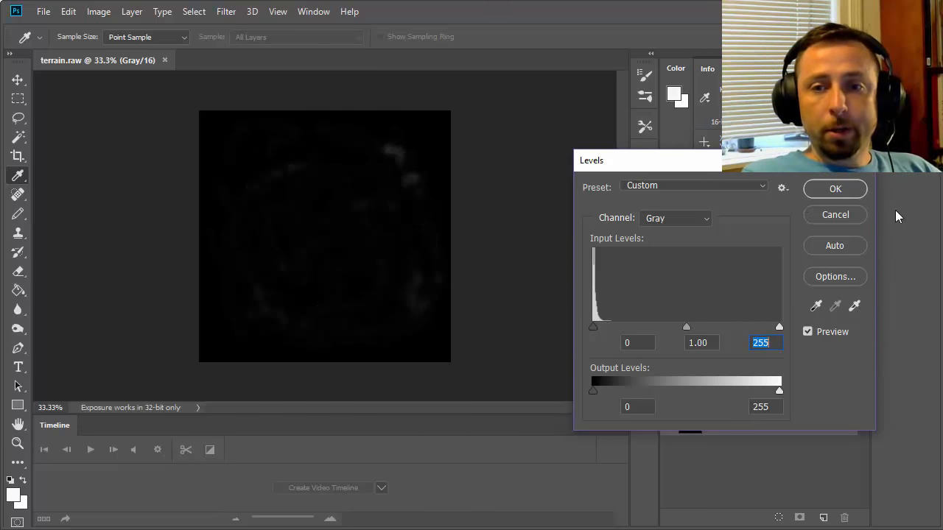
left_click(838, 215)
key("v")
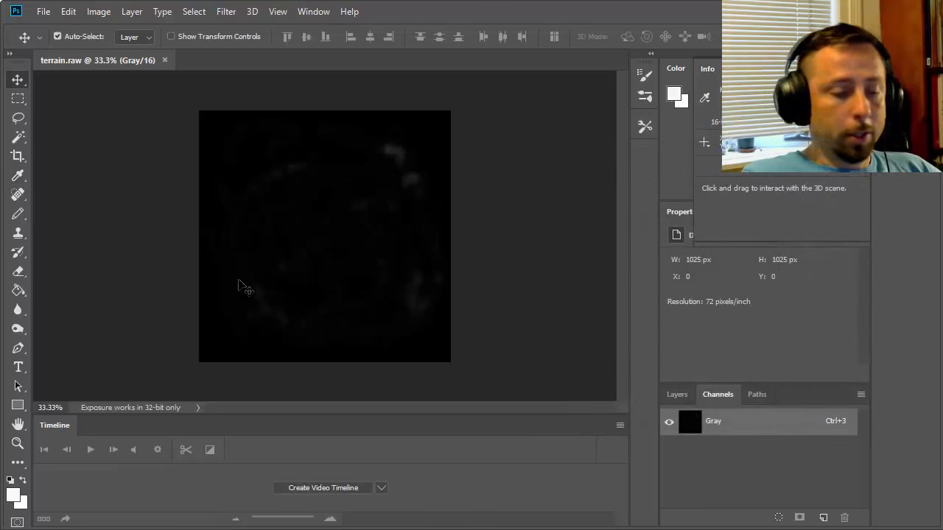
key("ctrl+plus")
key("ctrl+minus")
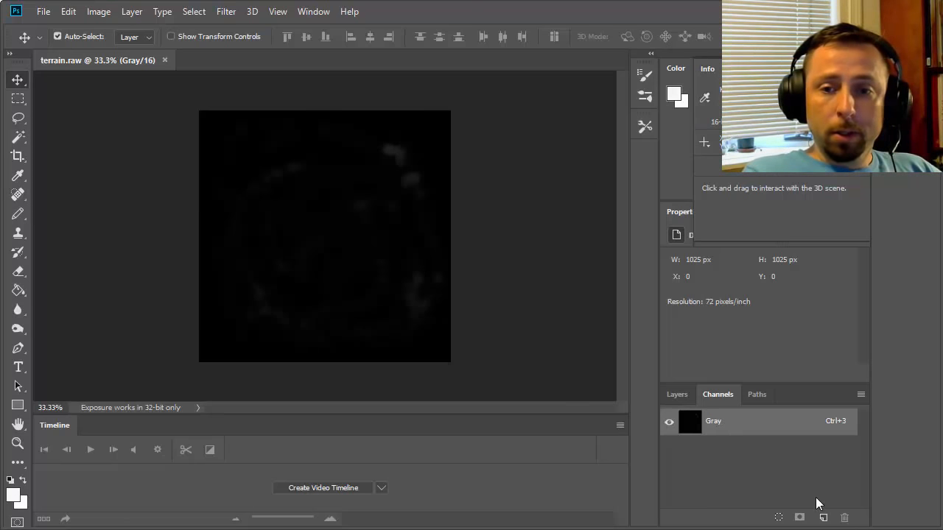
left_click(823, 518)
key("ctrl+z")
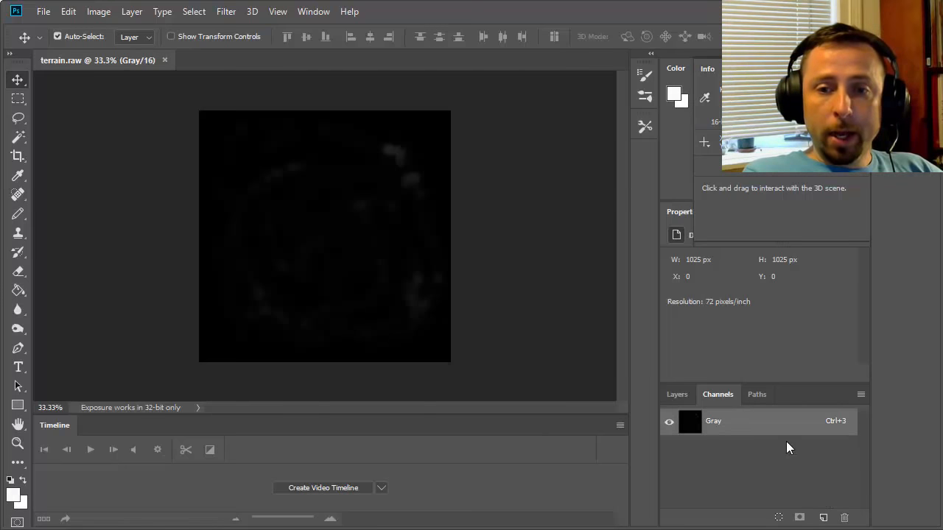
Add a Levels adjustment layer above the Background layer of the heightmap.
left_click(678, 395)
left_click(787, 519)
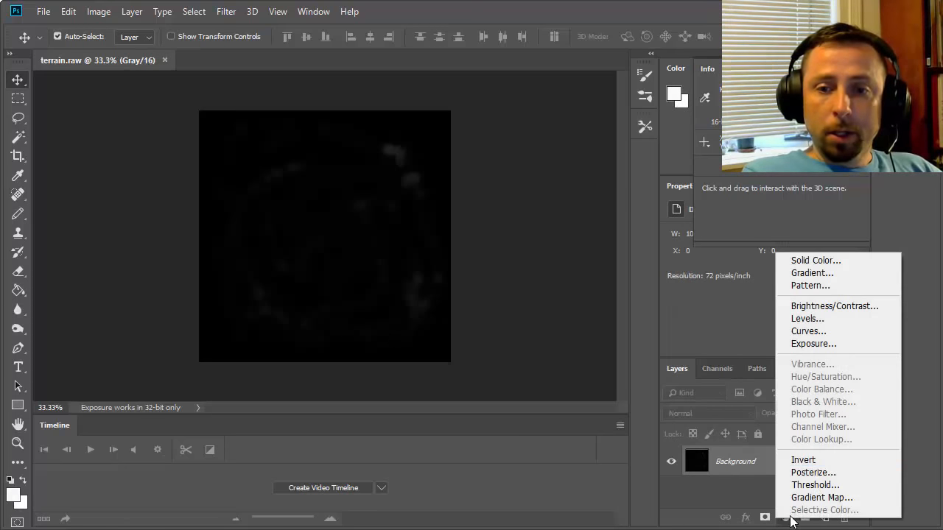
left_click(805, 319)
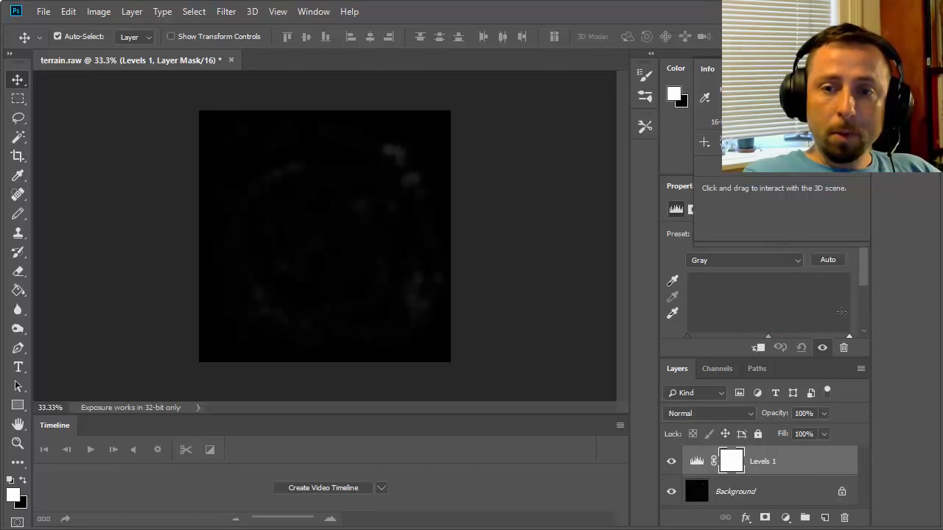
Collapse the Info panel covering the Levels properties and widen the docked panel column.
mouse_move(868, 255)
left_mouse_down()
mouse_move(870, 285)
mouse_move(870, 270)
left_mouse_up()
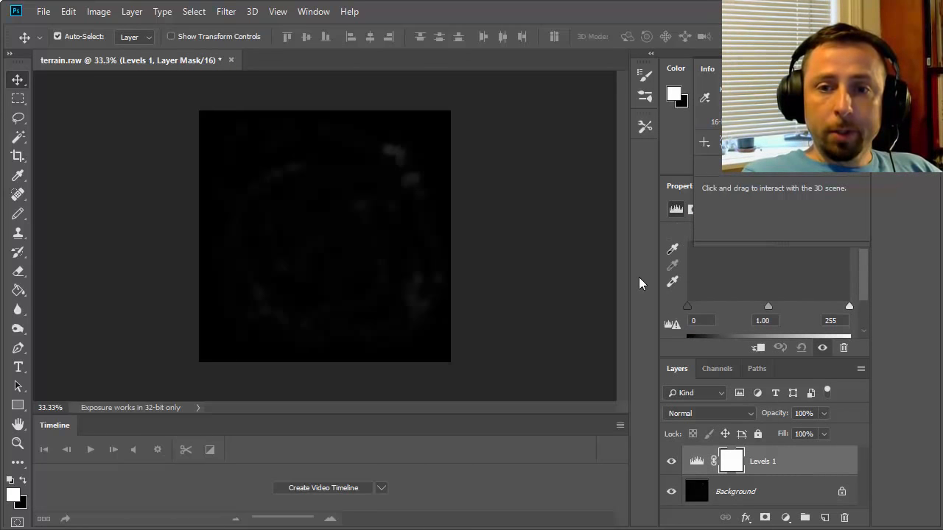
left_click(709, 67)
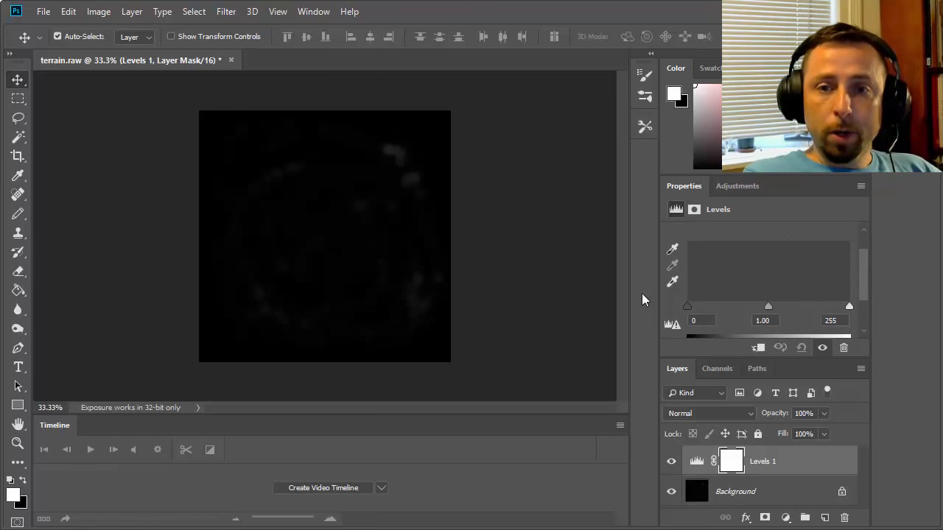
left_click_drag(657, 272, 587, 272)
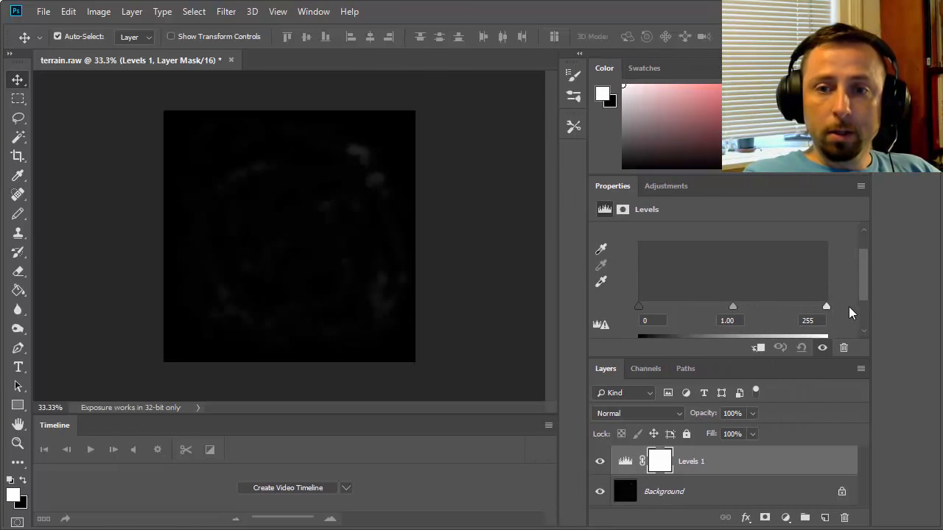
Set the Levels 1 layer's white input level to 21 and examine the dark pit where the winding path ends.
left_click_drag(827, 307, 657, 309)
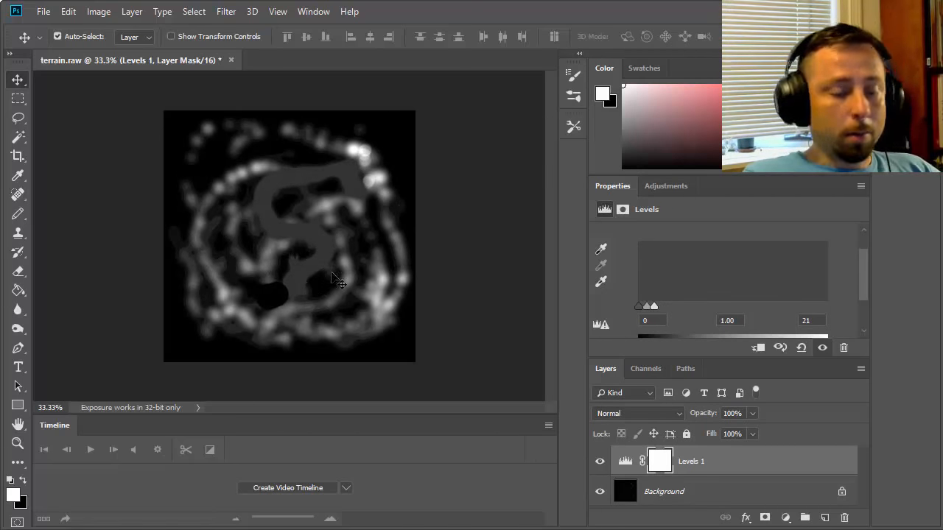
scroll(319, 282, "up", 2, "alt")
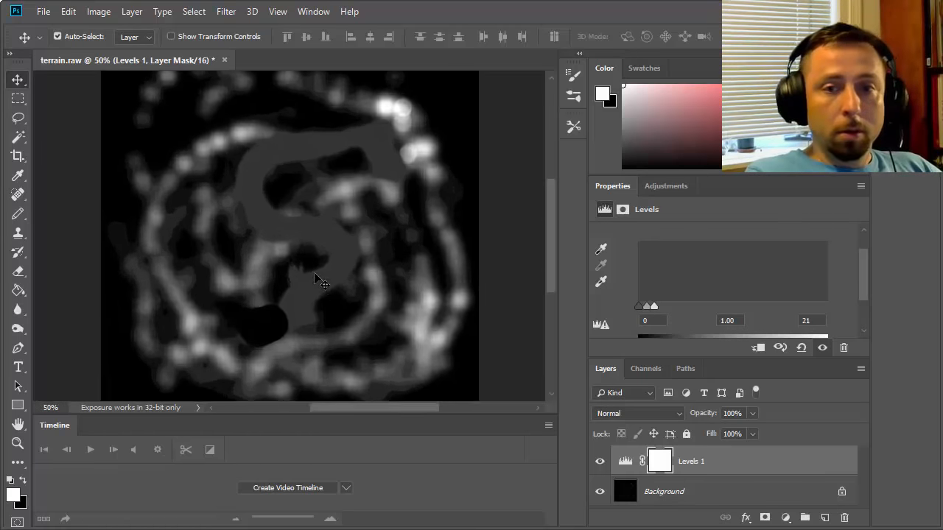
scroll(299, 295, "up", 4, "alt")
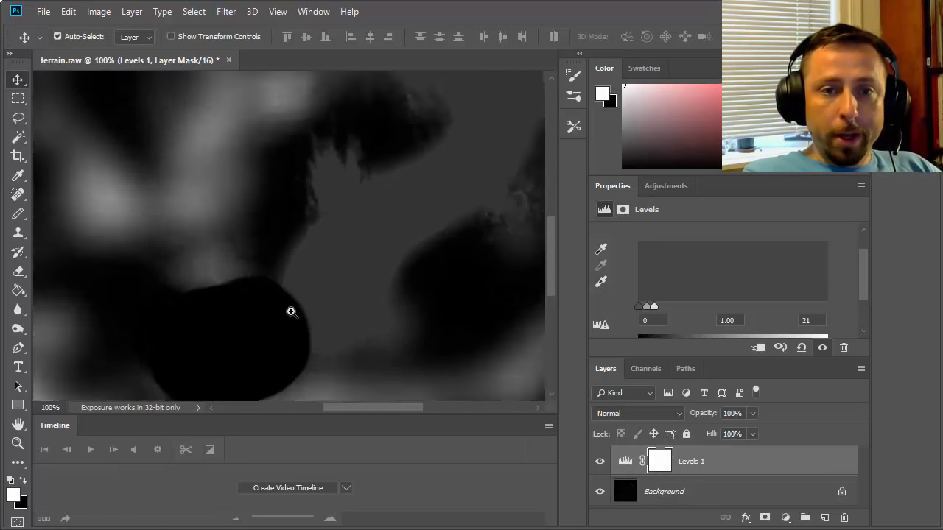
left_click_drag(375, 316, 345, 157)
scroll(346, 165, "down", 1, "alt")
left_click(349, 249)
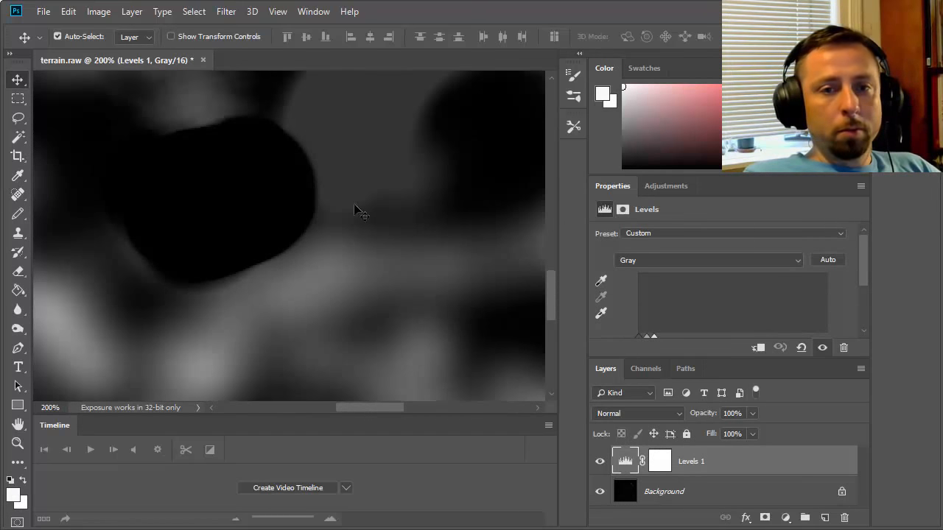
left_click_drag(347, 164, 358, 273)
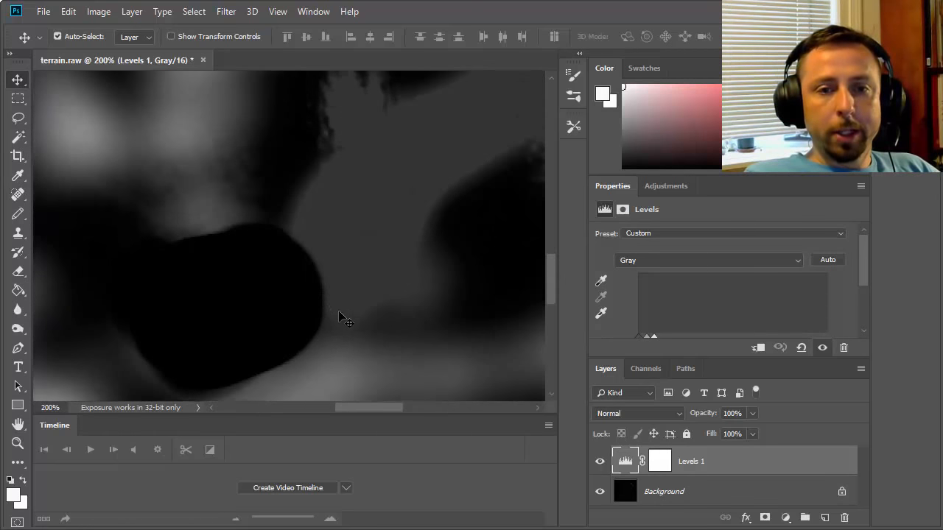
left_click_drag(356, 319, 372, 230)
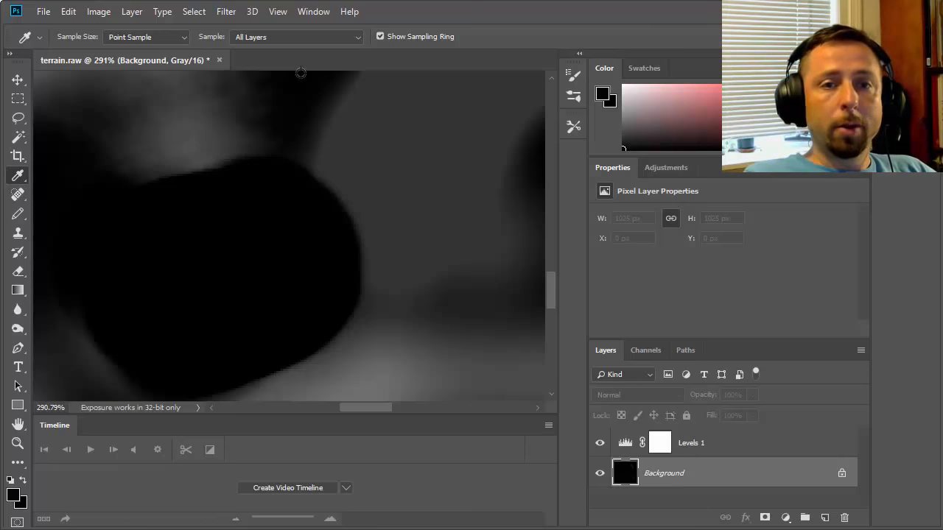
Set the Eyedropper to sample All Layers no Adjustments, and sample the path's gray as foreground and the pit's black as background.
left_click(254, 38)
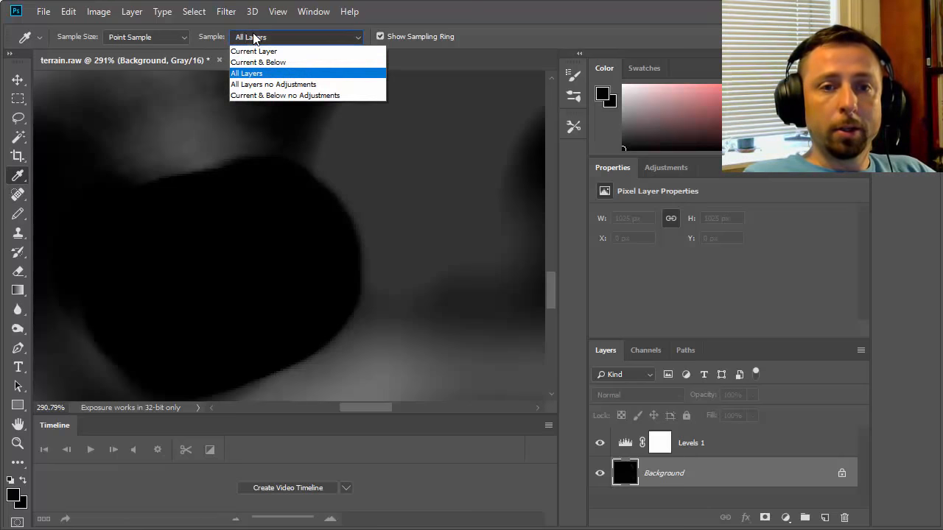
left_click(265, 86)
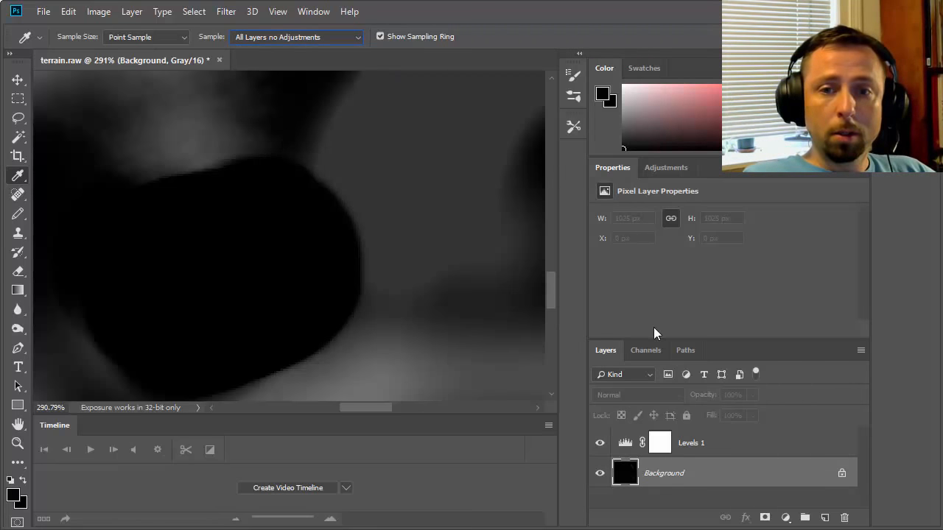
left_click(400, 212)
left_click_drag(400, 193, 405, 181)
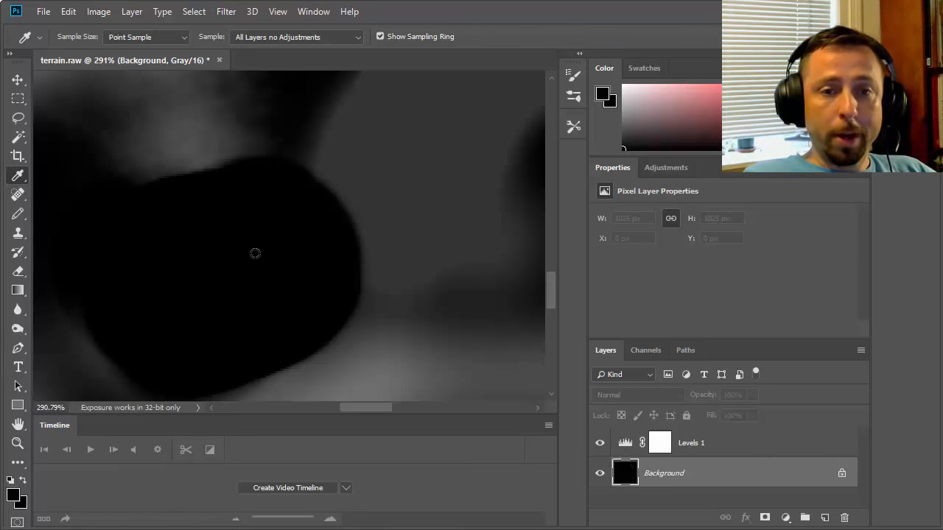
left_click_drag(233, 263, 238, 280)
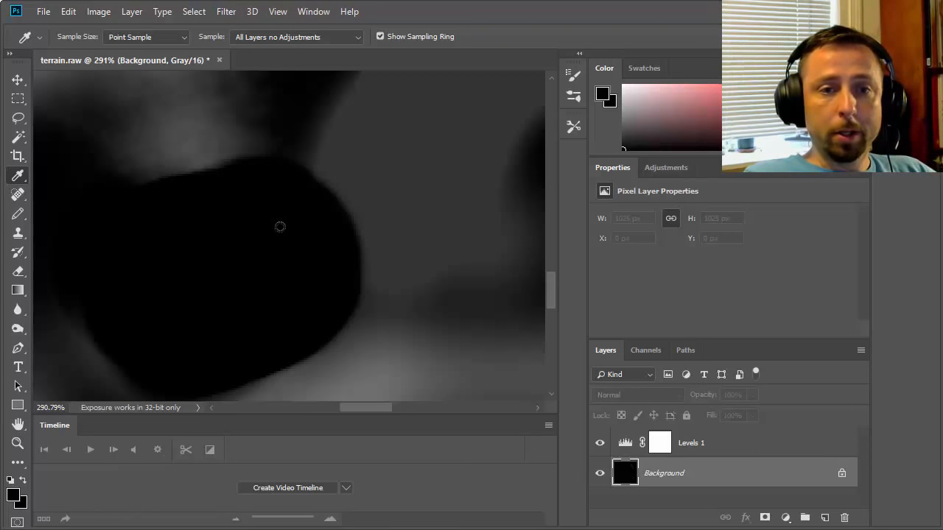
Draw a freehand lasso selection on the Background layer reaching from inside the dark pit to the adjacent gray path.
left_click(18, 290)
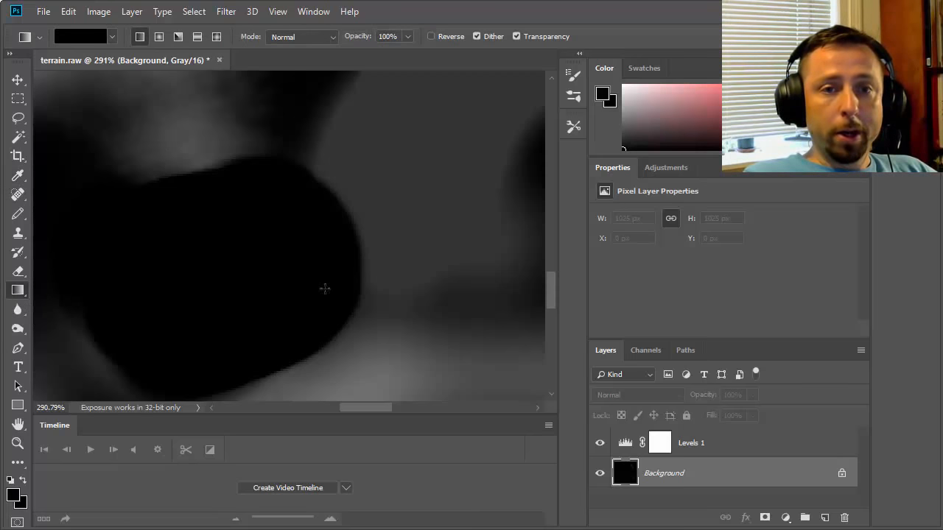
key("l")
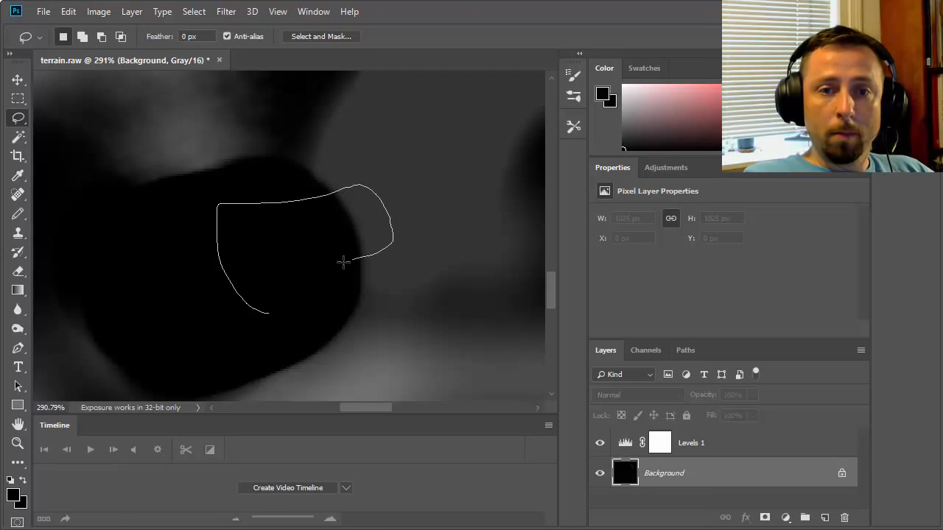
left_click_drag(274, 312, 273, 313)
scroll(240, 200, "up", 1)
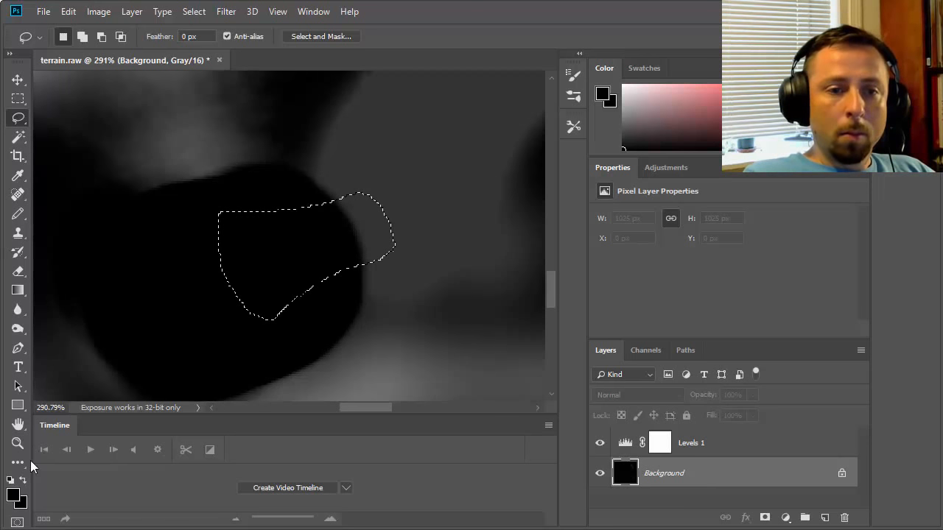
Fill the selection with a linear gradient from the path's gray to the pit's black, and deselect it.
left_click(18, 290)
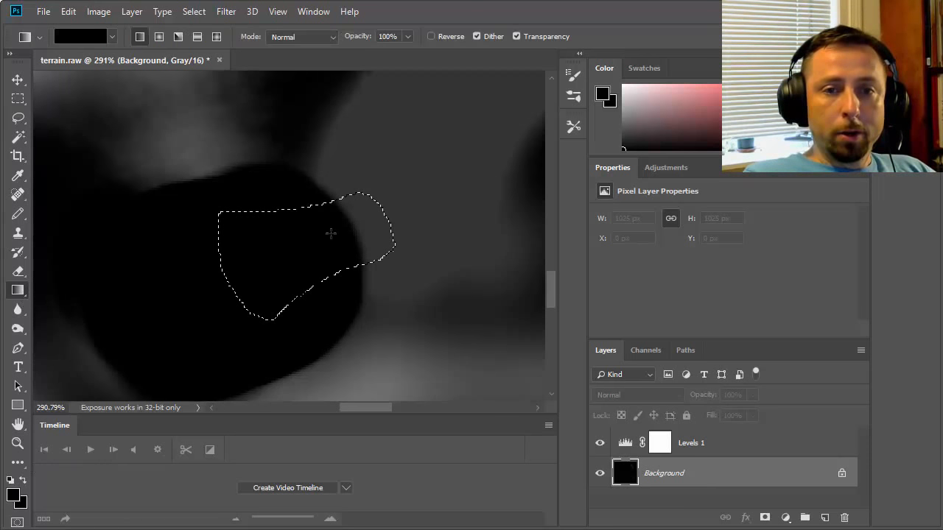
left_click_drag(364, 223, 255, 255)
left_click_drag(429, 282, 423, 273)
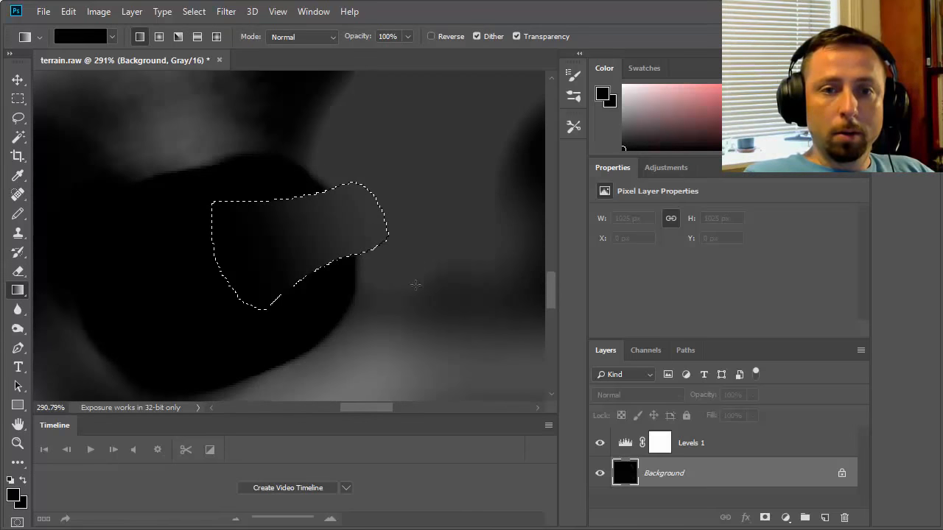
key("ctrl+d")
Inspect the edges of the gradient ramp between pit and path up close, and hide the Levels 1 layer.
mouse_move(292, 256)
left_mouse_down("ctrl")
mouse_move(343, 253)
mouse_move(290, 247)
mouse_move(373, 233)
left_mouse_up("ctrl")
left_click_drag(418, 197, 318, 336)
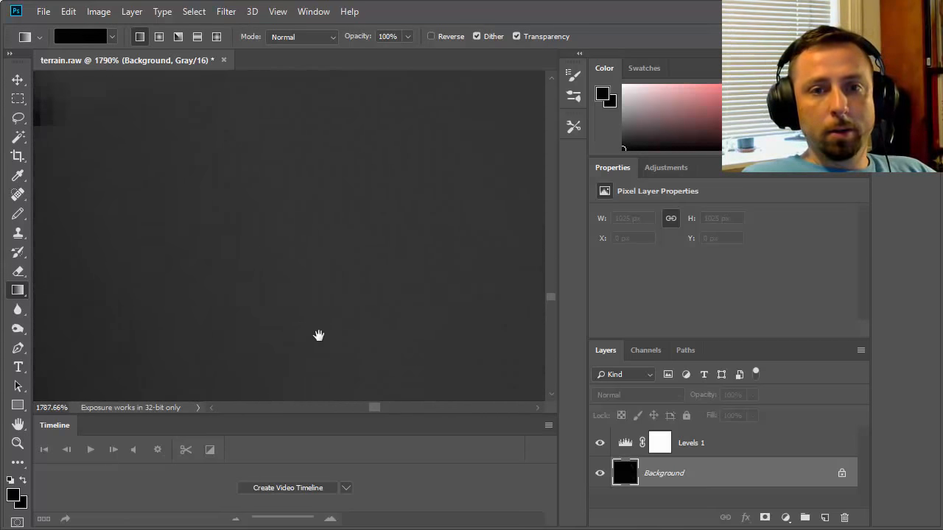
left_click_drag(361, 216, 290, 200)
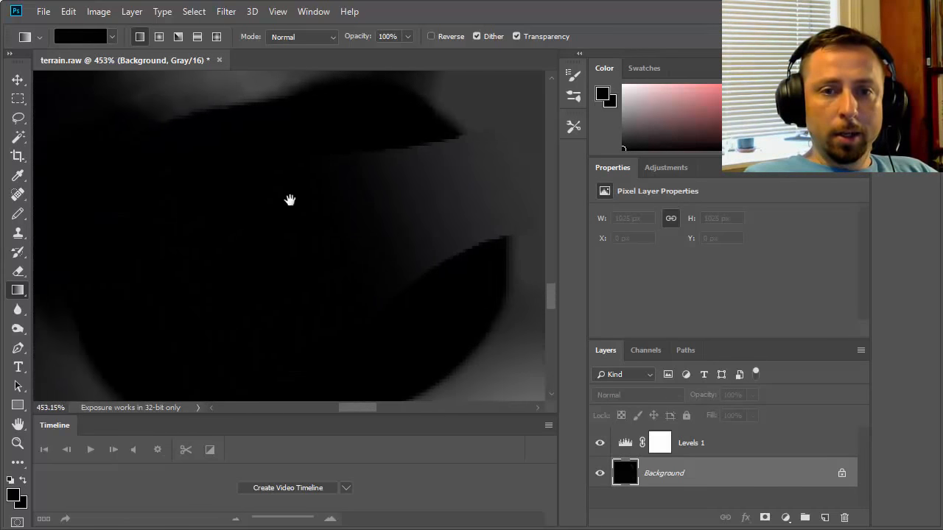
left_click_drag(372, 237, 320, 245)
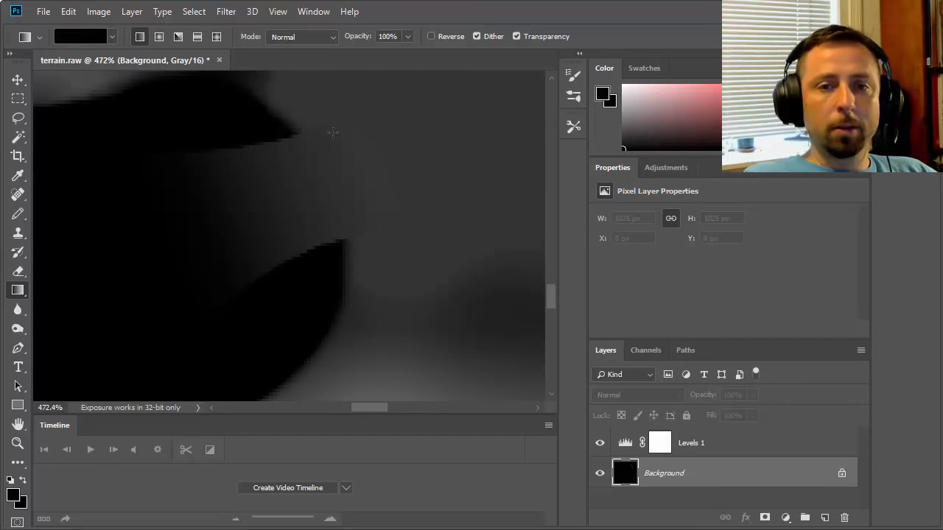
left_click_drag(376, 282, 427, 252)
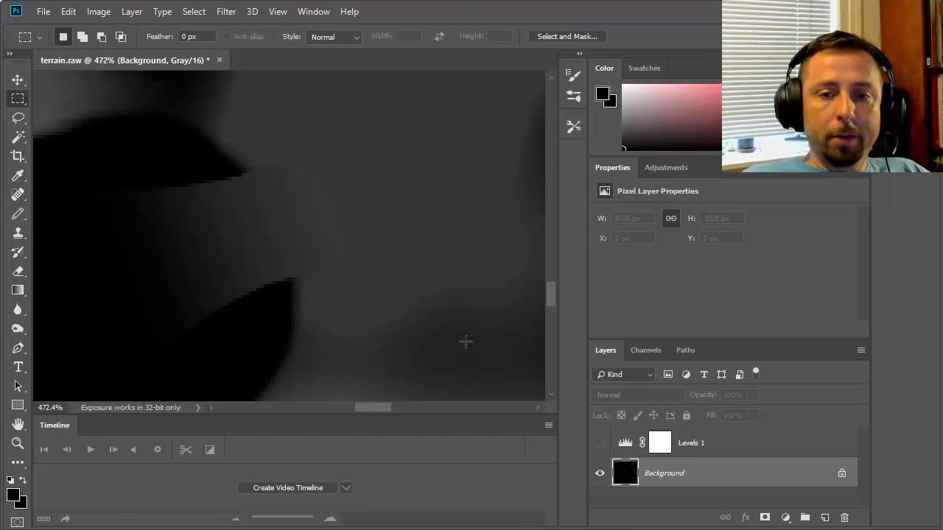
Save the heightmap to the Desktop as Photoshop Raw file terrain_edited.raw with header 0 and IBM PC byte order.
left_click(42, 11)
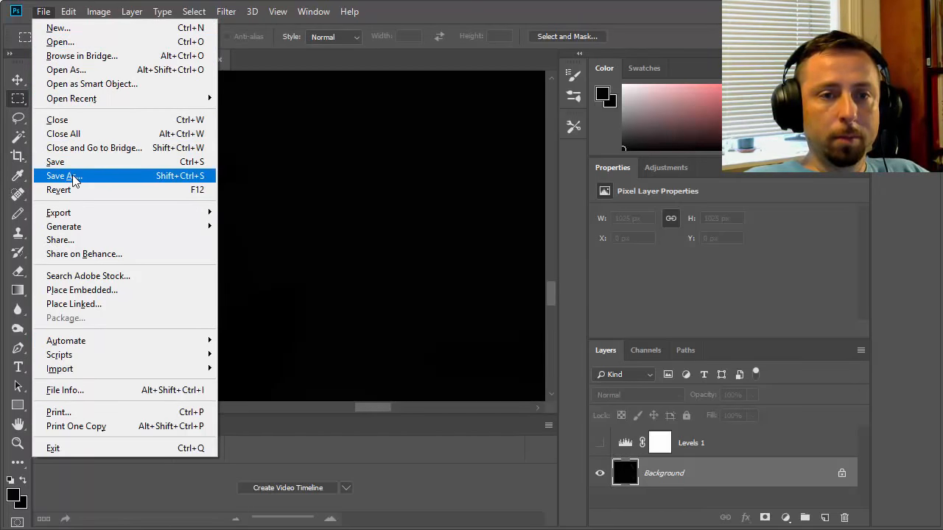
left_click(74, 177)
left_click(174, 359)
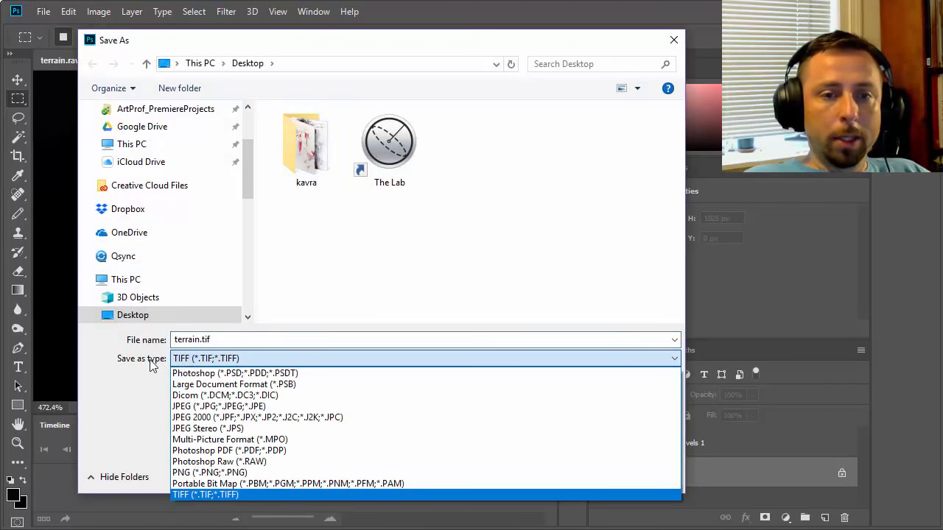
left_click(214, 461)
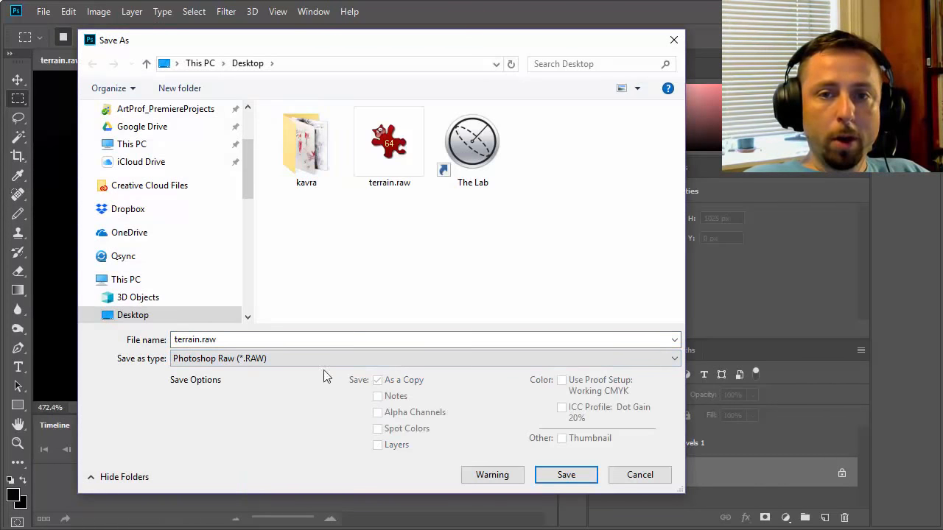
left_click(204, 336)
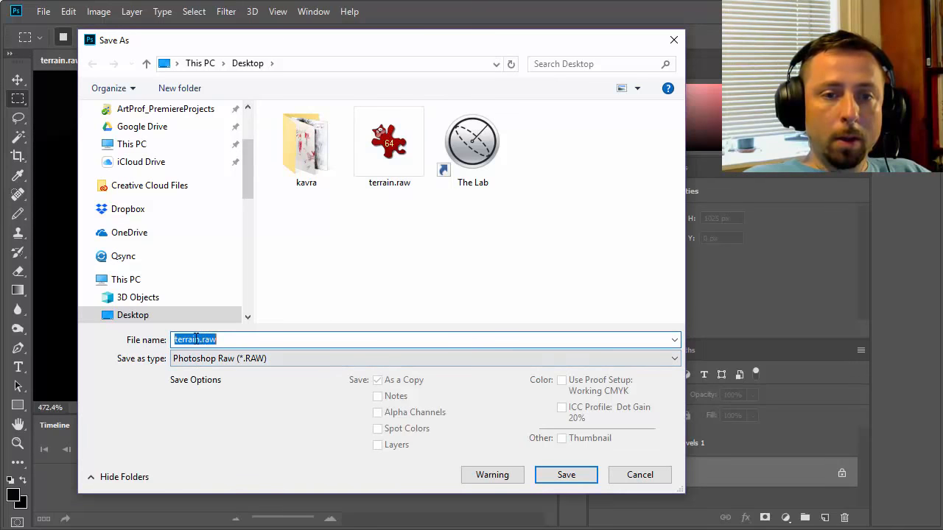
left_click(196, 340)
type("_edit")
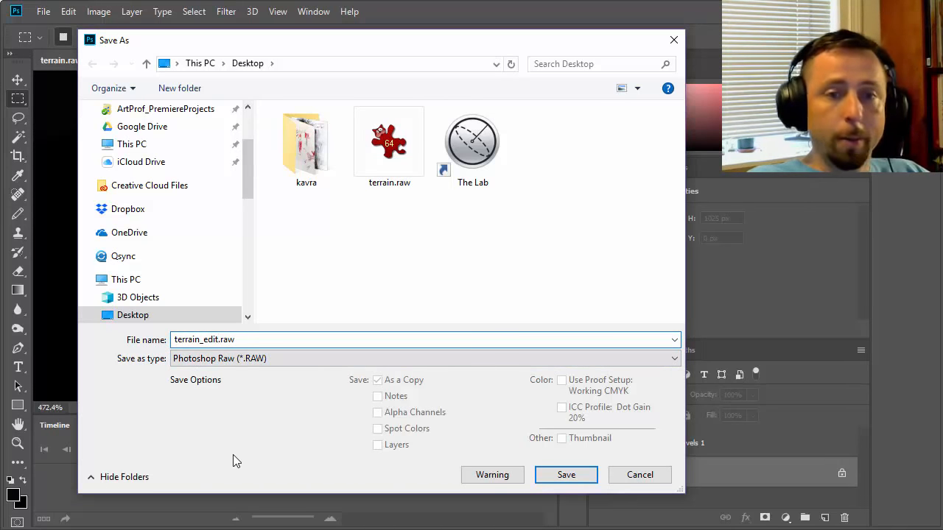
type("ed")
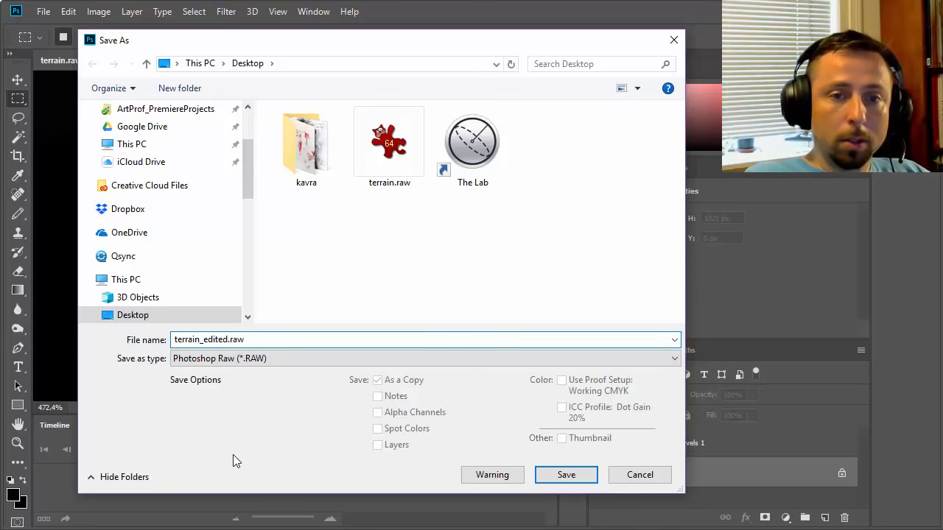
left_click(566, 474)
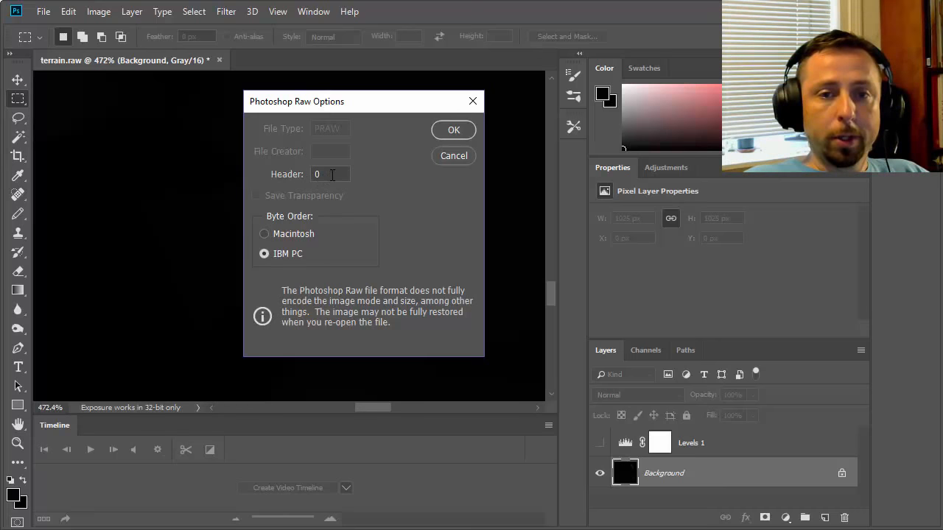
left_click_drag(330, 175, 301, 179)
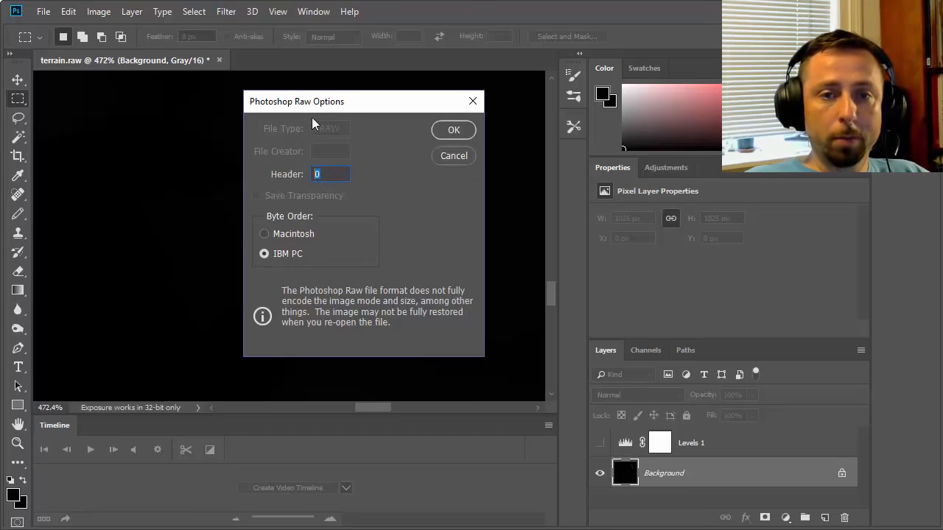
left_click(449, 131)
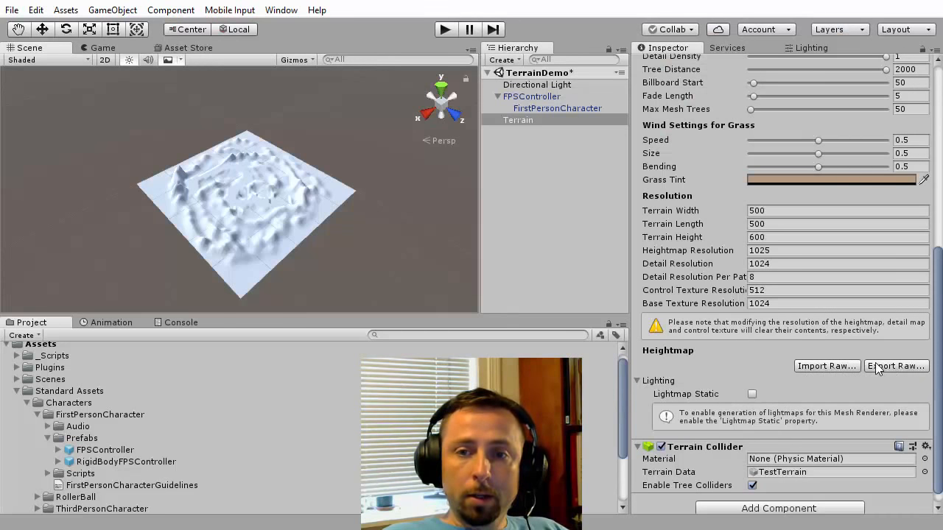
Start a raw heightmap import for the Terrain object from terrain_edited.raw on the Desktop.
scroll(844, 279, "up", 10)
left_click(522, 123)
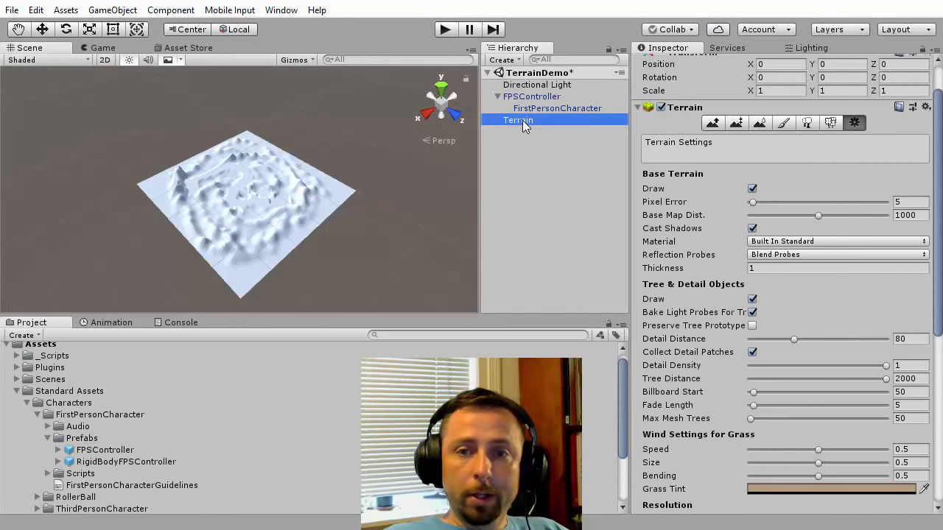
left_click(854, 122)
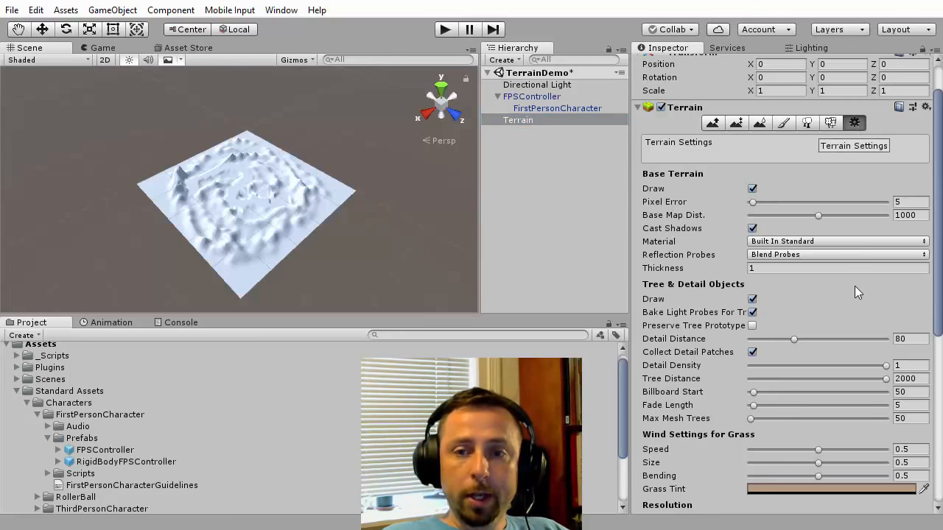
scroll(854, 286, "down", 10)
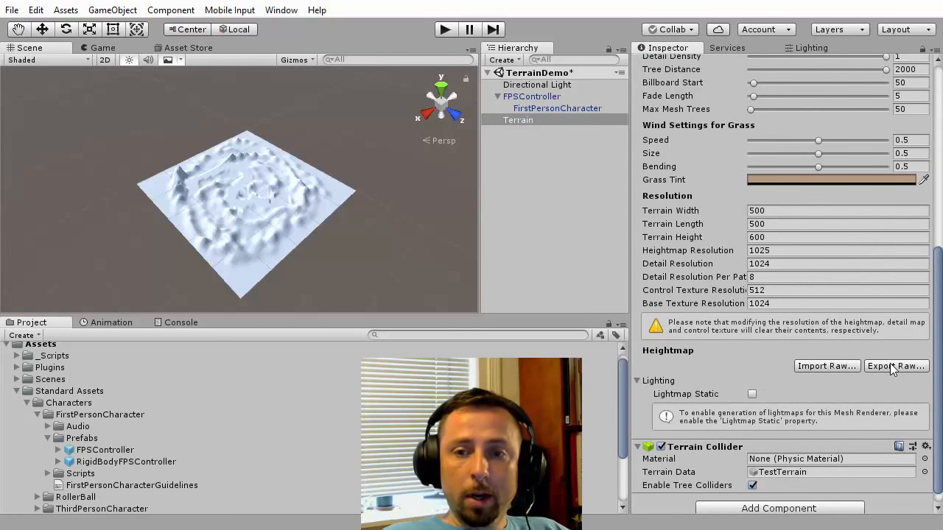
left_click(825, 366)
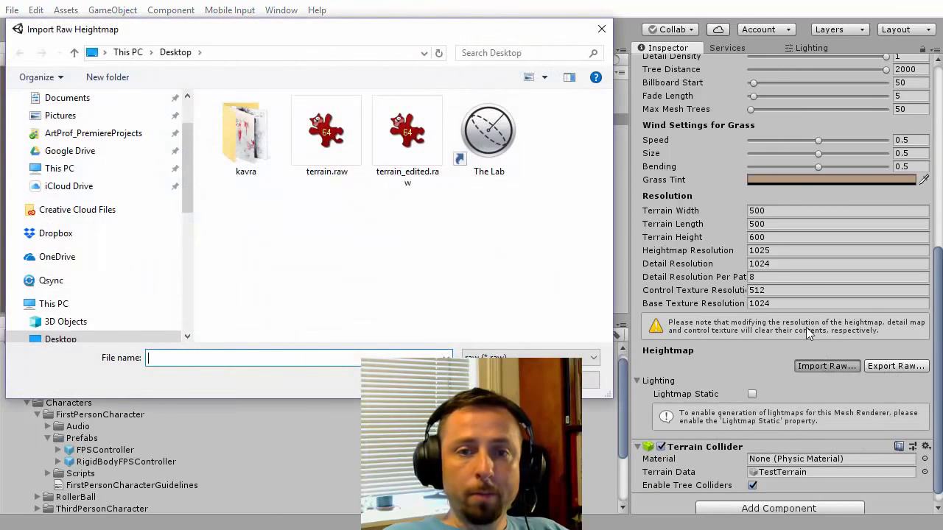
double_click(407, 140)
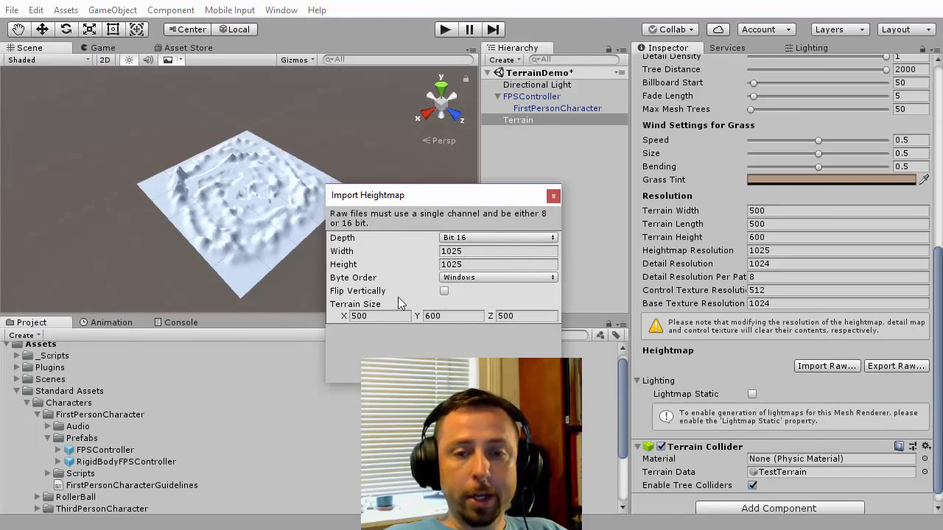
Import the heightmap at 16-bit depth, 1025 × 1025, Windows byte order, unflipped, with terrain size X 500, Y 600, Z 500.
left_click_drag(368, 201, 392, 199)
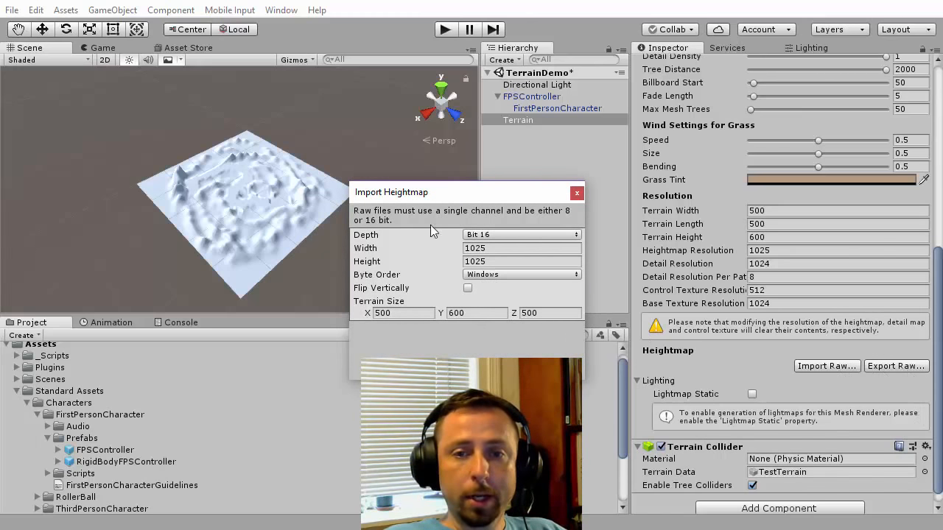
left_click_drag(436, 190, 434, 169)
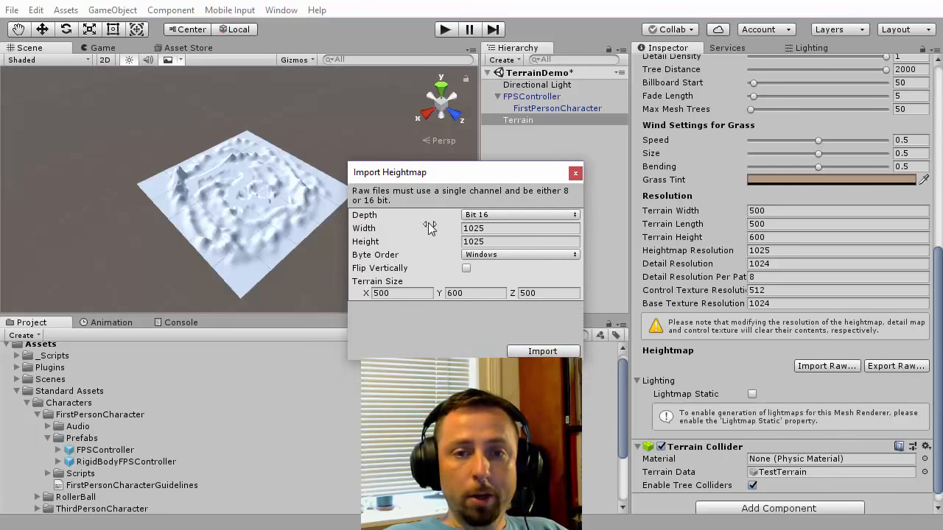
left_click(482, 215)
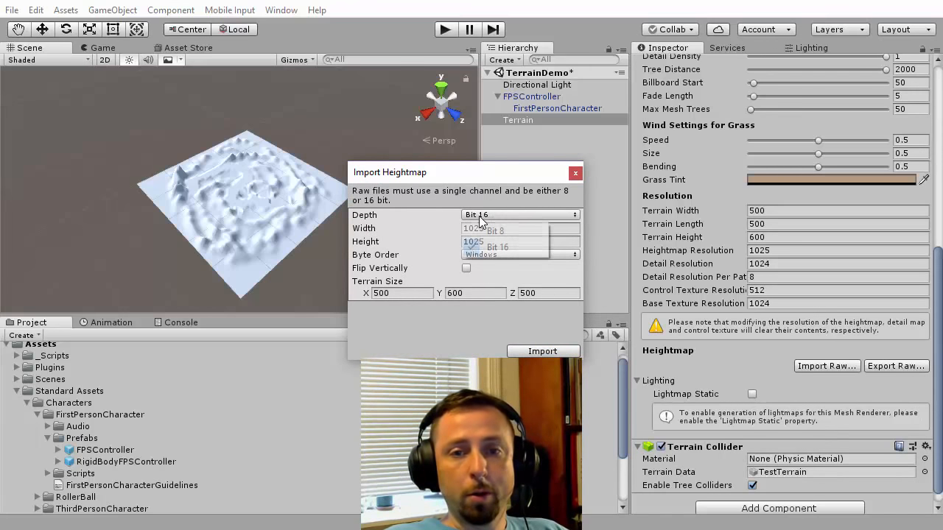
left_click(505, 248)
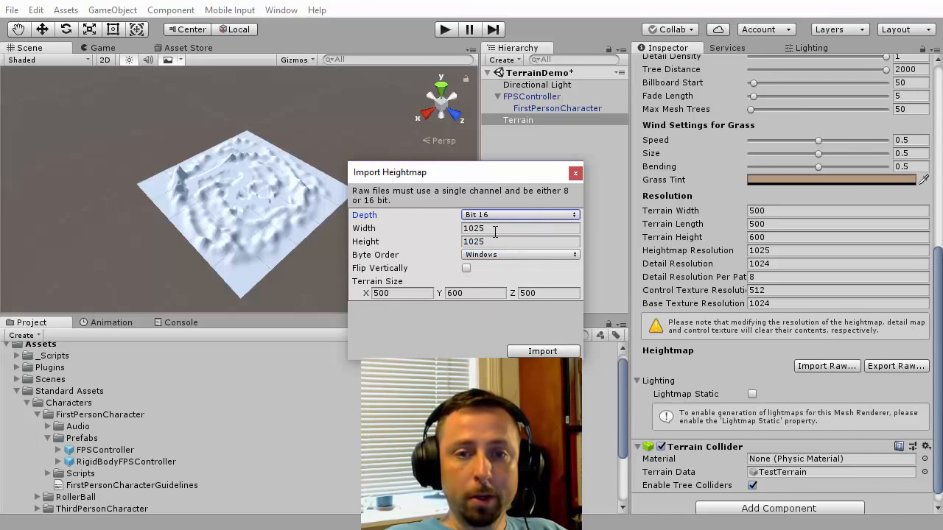
left_click(502, 230)
left_click(510, 241)
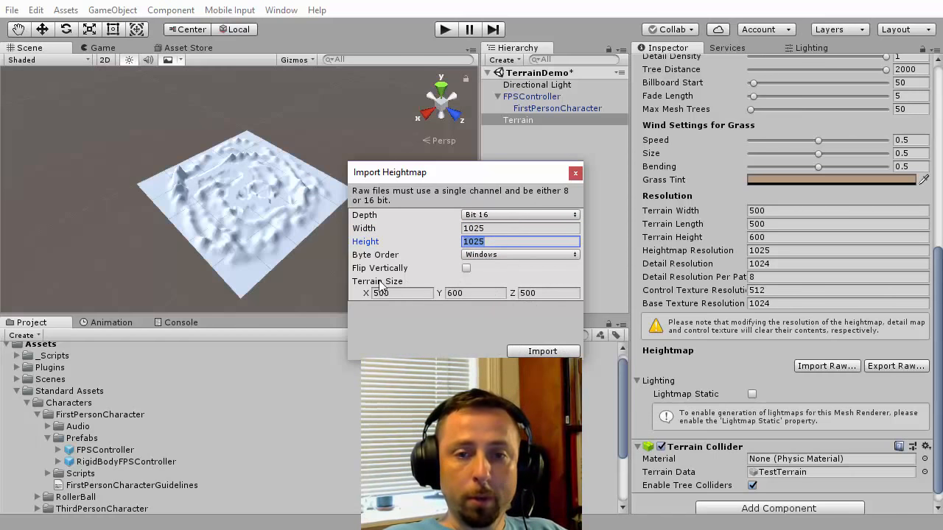
left_click(410, 295)
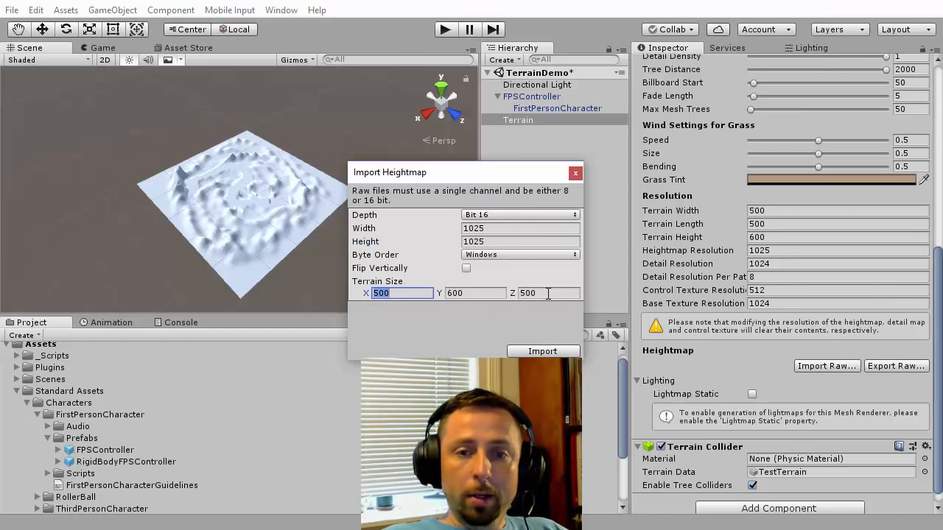
left_click(549, 293)
left_click(410, 293)
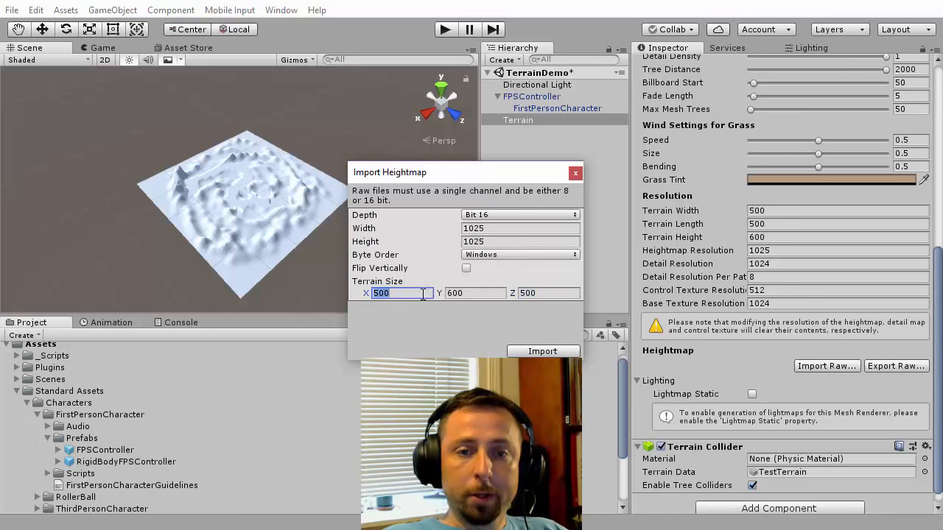
left_click(539, 293)
left_click(475, 293)
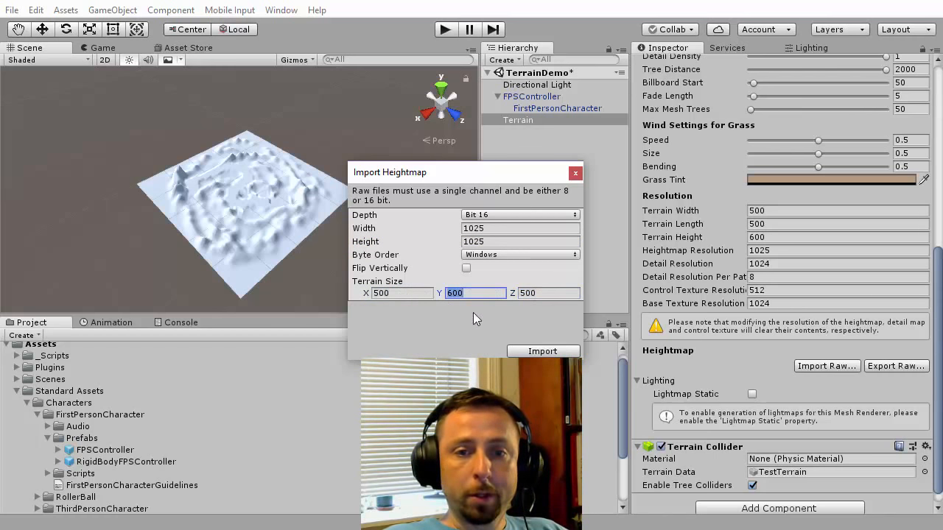
left_click(541, 351)
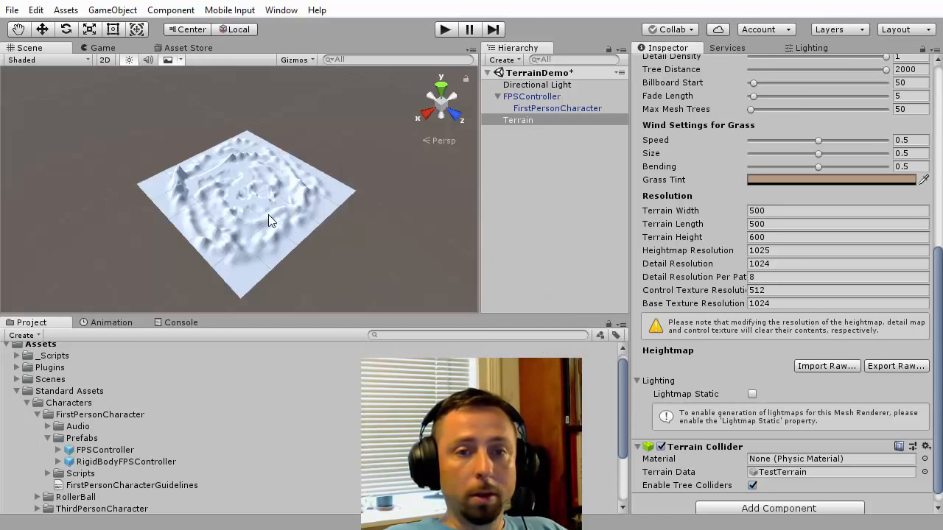
Fly through the scene to inspect the imported ramp between the pit and the path up close.
left_click_drag(268, 215, 279, 229, "alt")
scroll(279, 225, "up", 6)
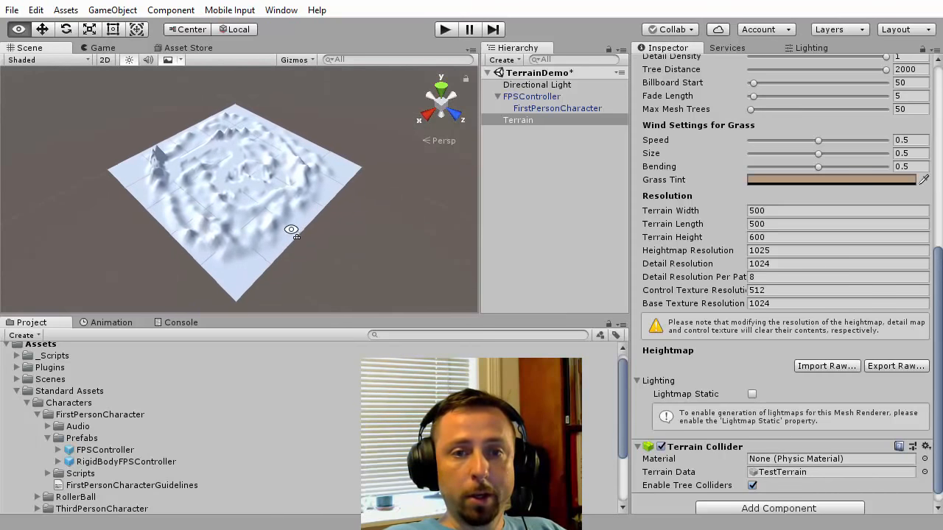
key("w")
right_click_drag(293, 218, 266, 222)
right_click_drag(331, 243, 211, 65)
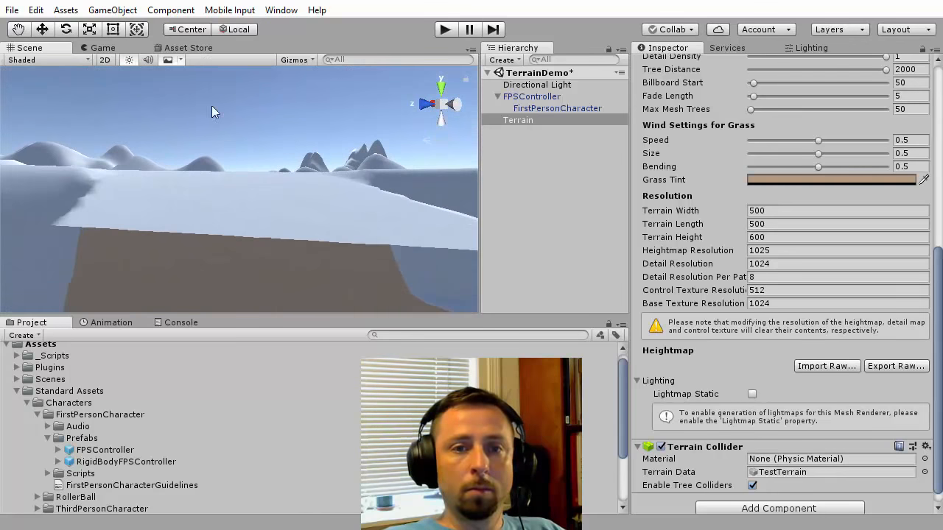
right_click_drag(211, 107, 289, 175)
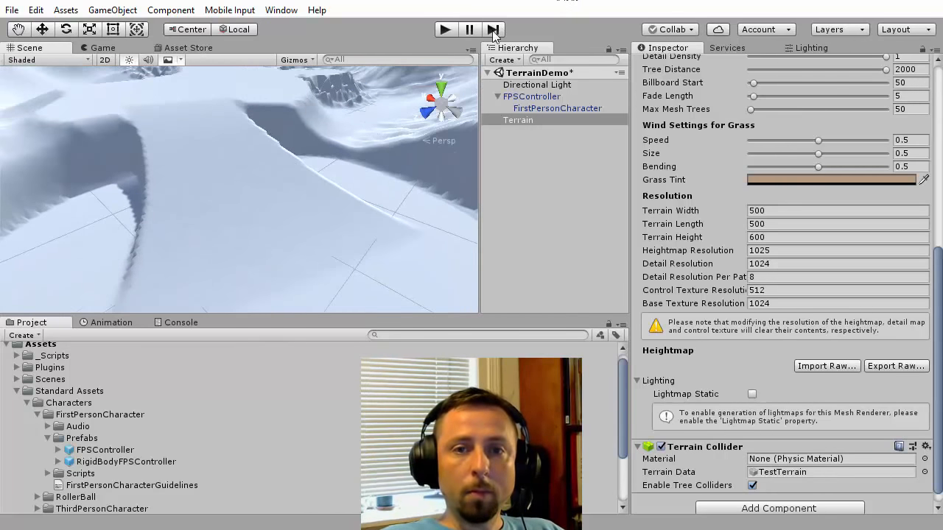
Play-test the scene by walking the first-person character up the ramp and onto the path, and stop play mode.
left_click(450, 29)
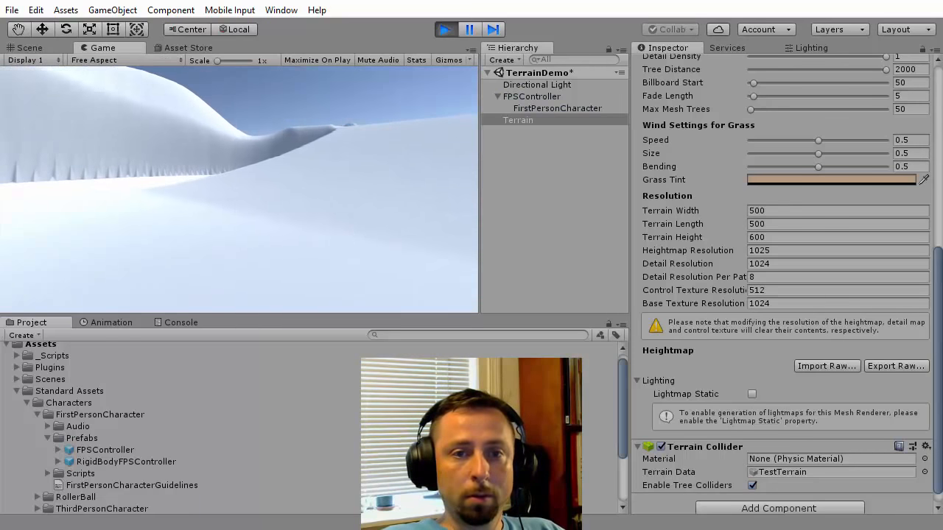
key("w")
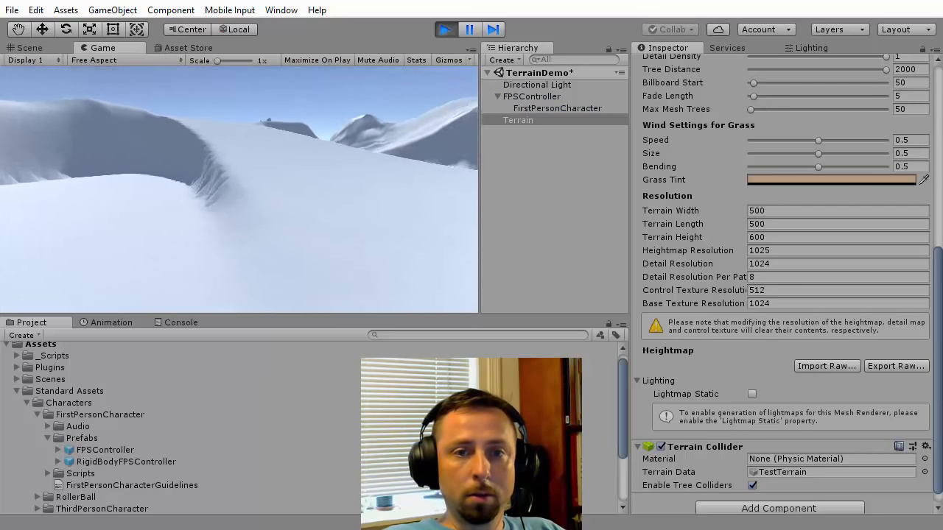
key("w")
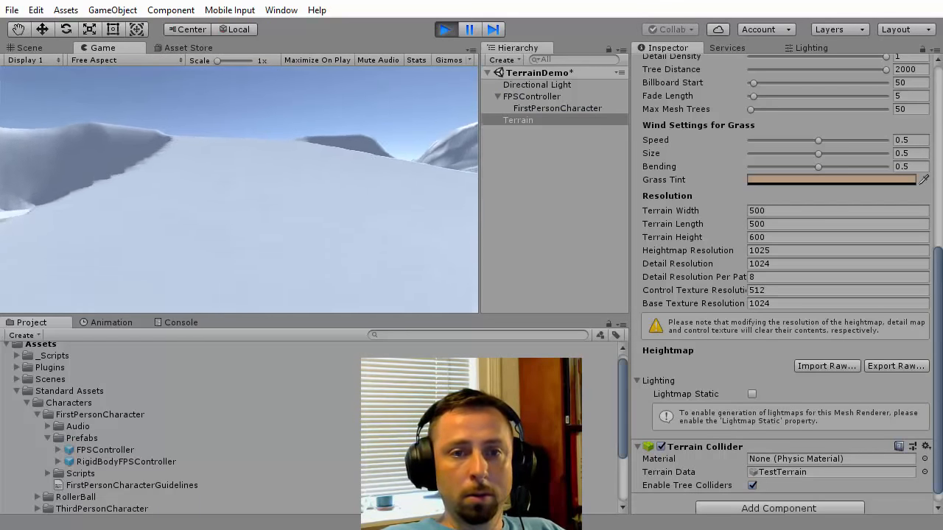
key("w")
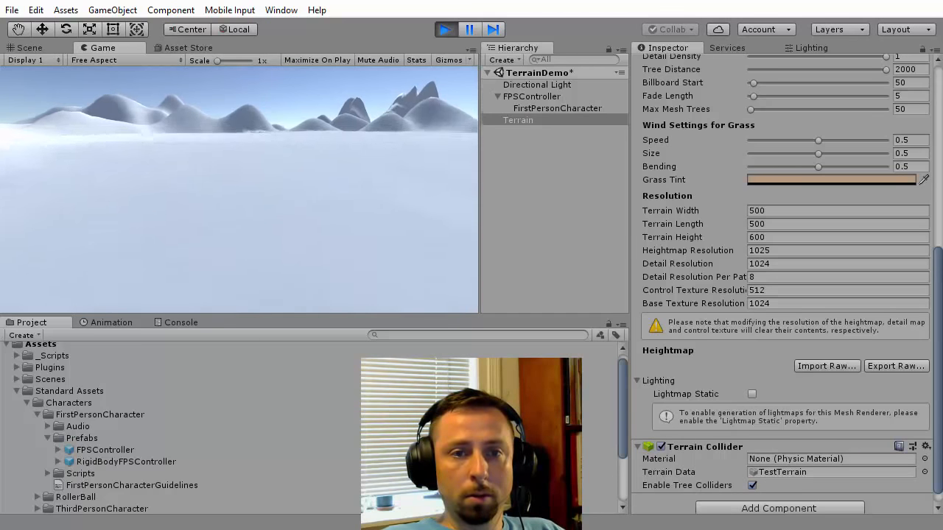
key("w")
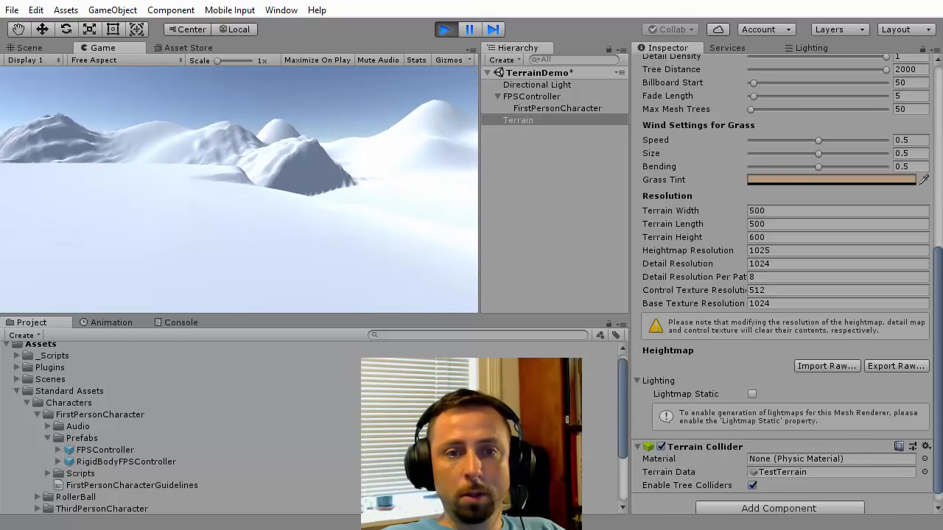
key("w")
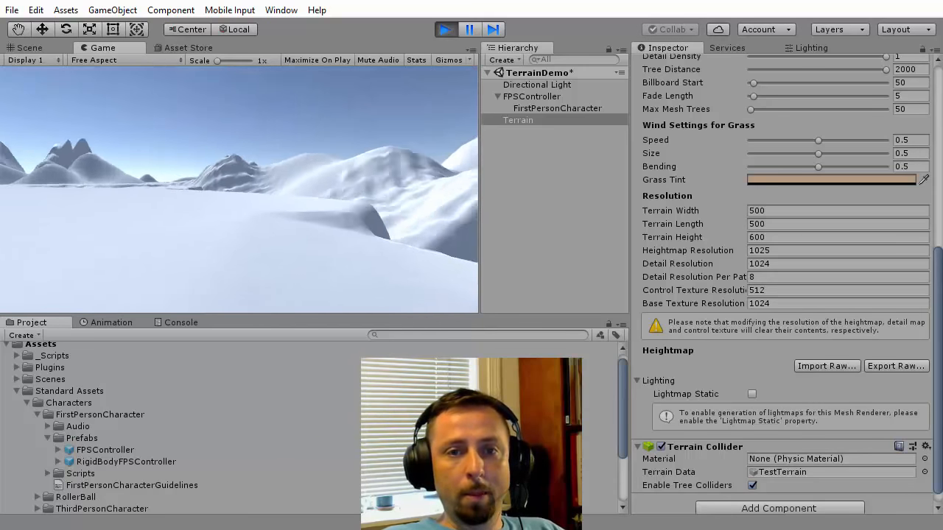
key("ctrl+p")
Set up the Smooth Height tool with the irregular soft-edged brush and an opacity of 12.
left_click(765, 168)
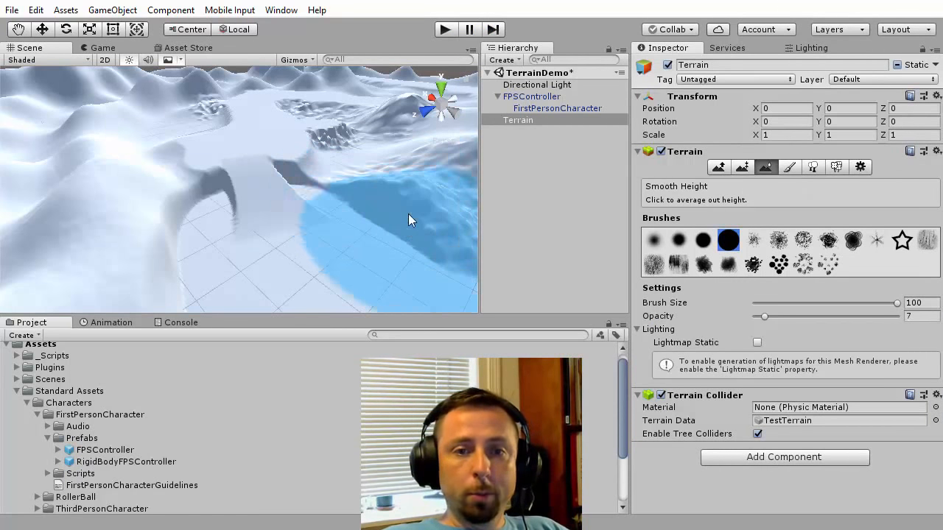
scroll(277, 192, "down", 5)
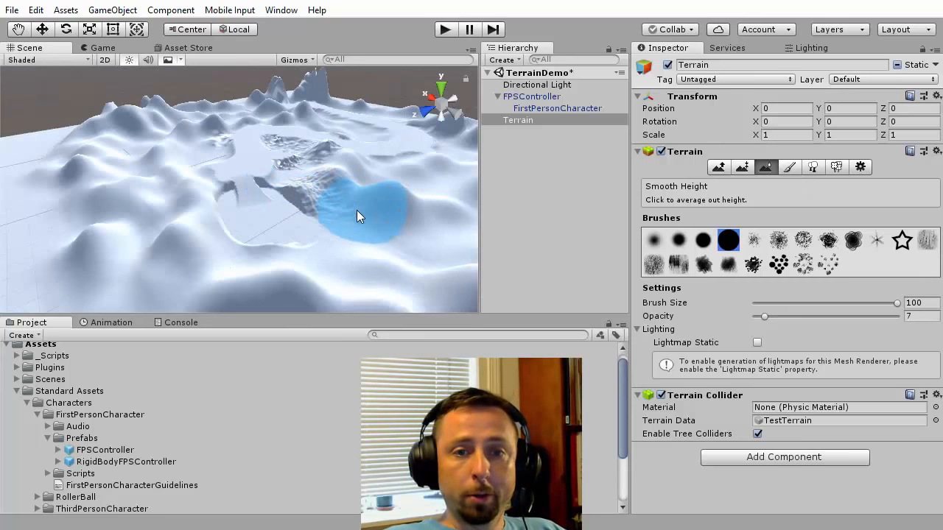
left_click(728, 265)
mouse_move(750, 314)
left_mouse_down()
mouse_move(786, 317)
mouse_move(771, 318)
left_mouse_up()
scroll(315, 223, "up", 3)
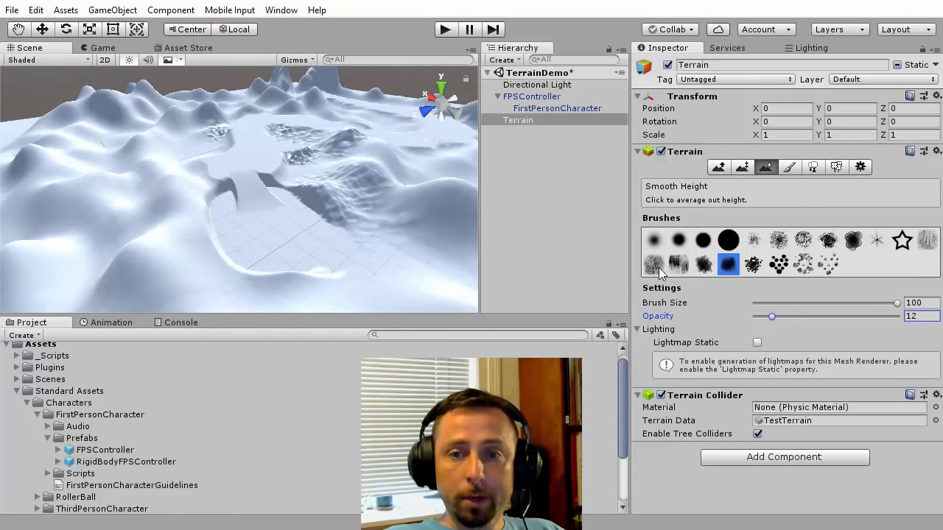
Raise rough, bumpy terrain on the hills along the pit beside the ramp with Raise/Lower Terrain and the dense speckled brush.
left_click(654, 266)
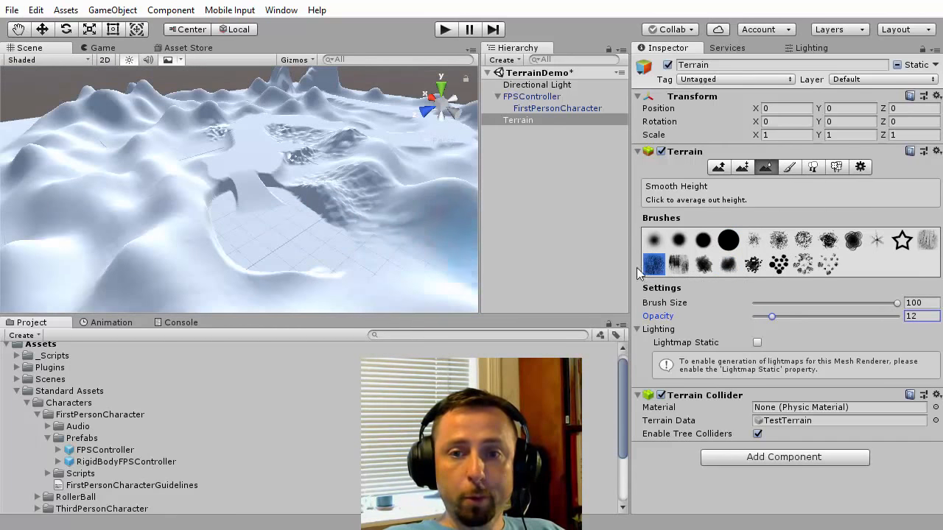
left_click(718, 166)
mouse_move(169, 224)
left_mouse_down()
mouse_move(146, 238)
mouse_move(182, 242)
mouse_move(161, 249)
left_mouse_up()
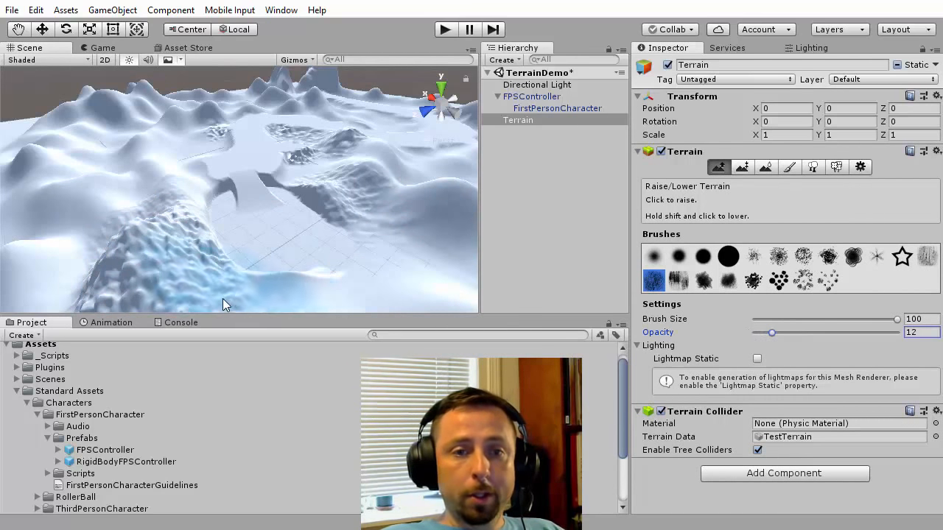
scroll(196, 199, "down", 8)
scroll(273, 201, "up", 6)
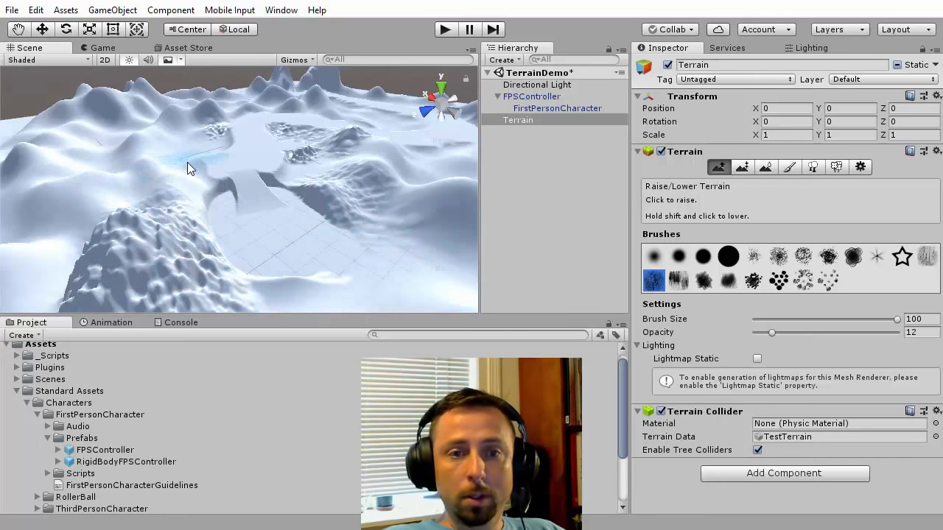
scroll(445, 259, "down", 4)
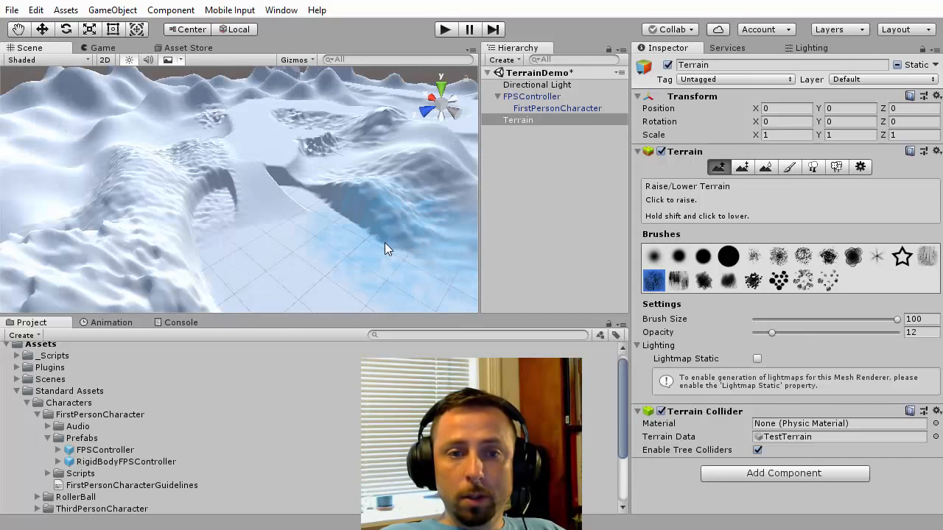
Smooth the bumpy hills beside the ramp with Smooth Height, increasing the opacity to 24 and switching to the solid round brush.
left_click(788, 167)
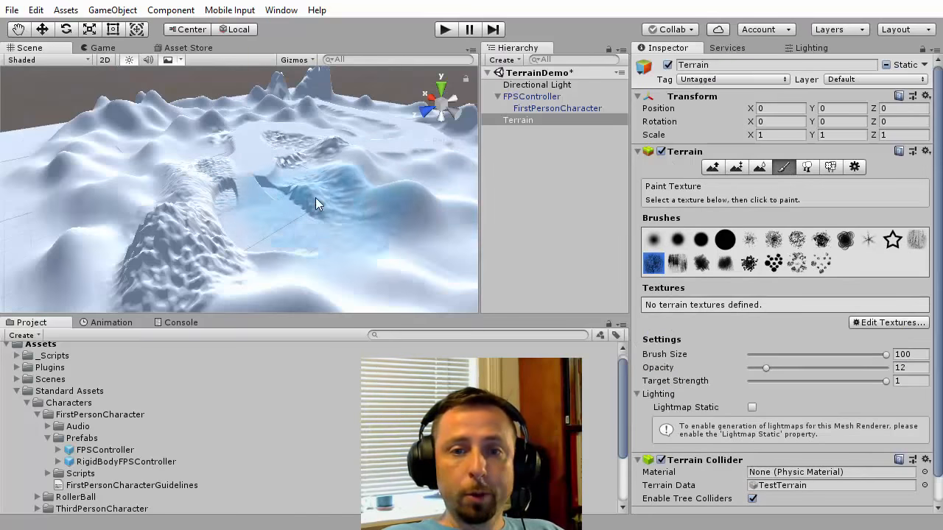
left_click(766, 168)
mouse_move(147, 231)
left_mouse_down()
mouse_move(144, 220)
mouse_move(166, 246)
mouse_move(203, 236)
mouse_move(166, 218)
mouse_move(166, 202)
mouse_move(157, 207)
mouse_move(220, 251)
mouse_move(249, 223)
left_mouse_up()
right_click_drag(292, 226, 217, 218)
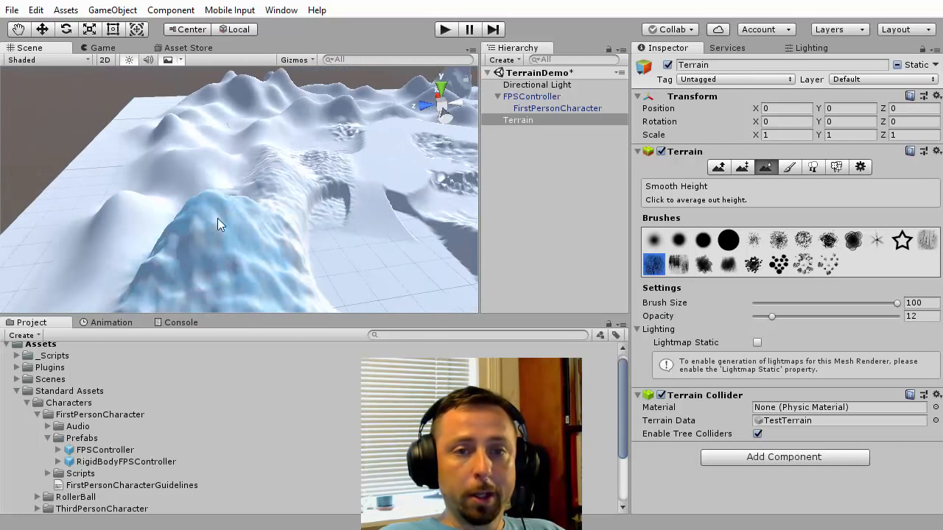
left_click(299, 157)
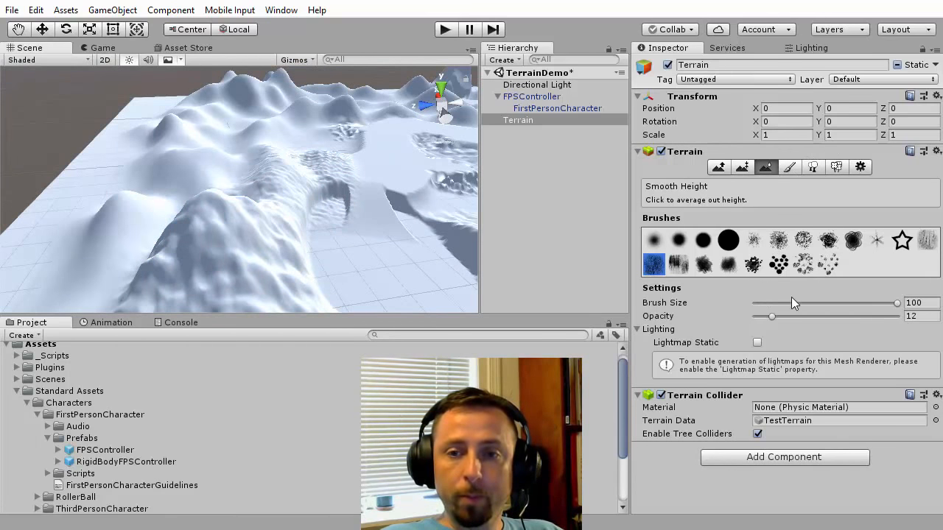
left_click_drag(771, 317, 788, 317)
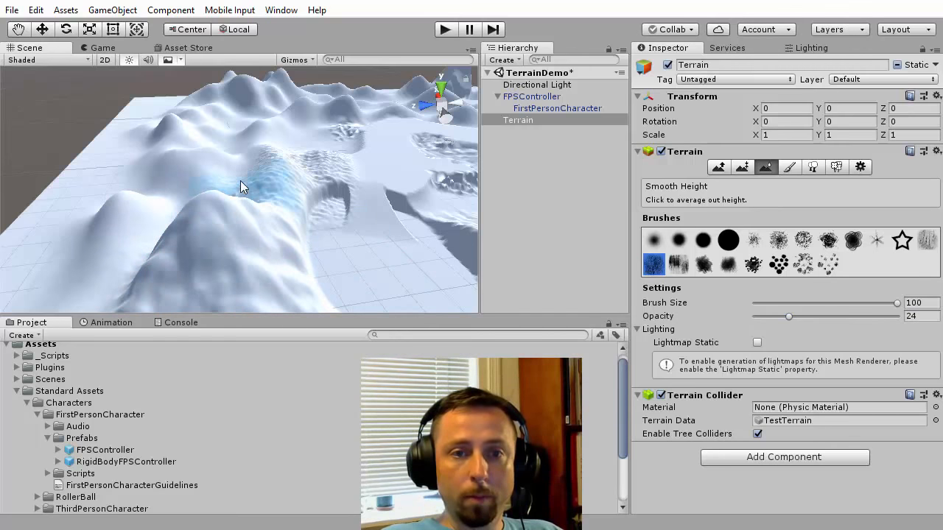
left_click(727, 239)
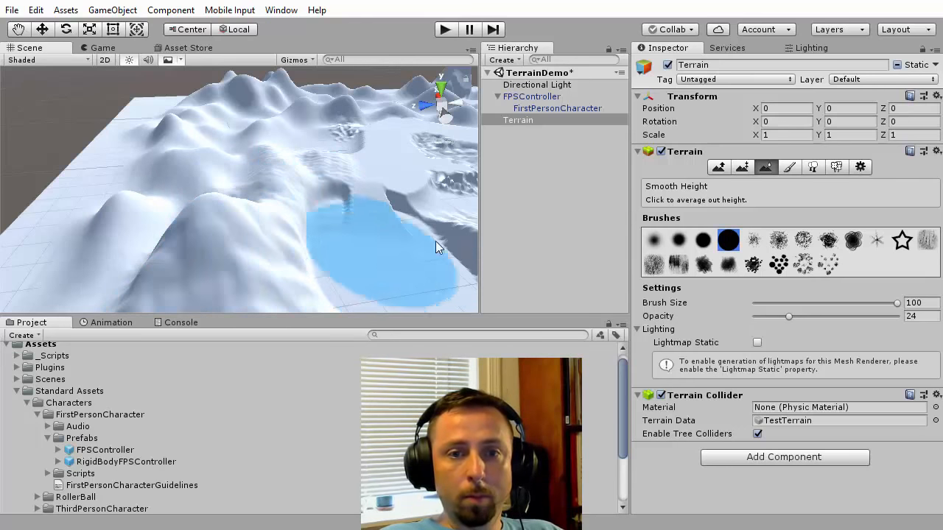
right_click_drag(418, 235, 388, 215)
key("w")
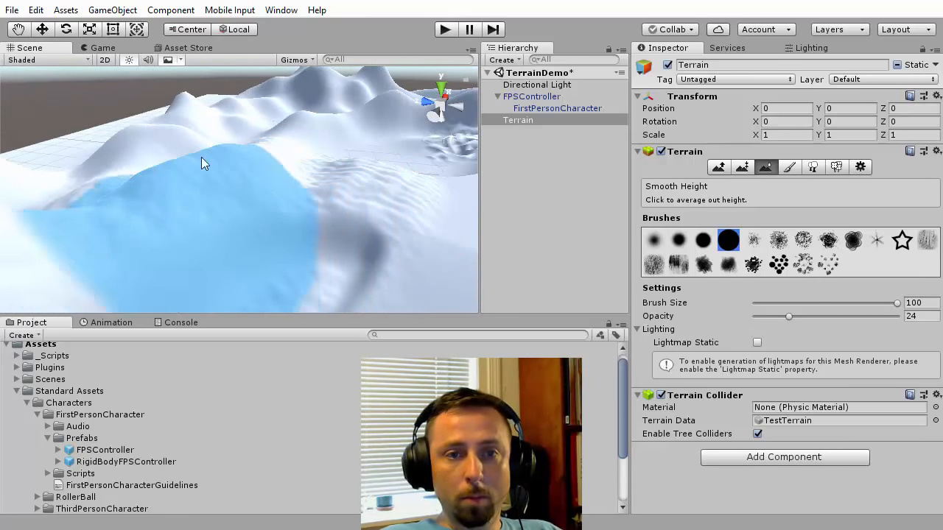
right_click_drag(252, 148, 399, 193)
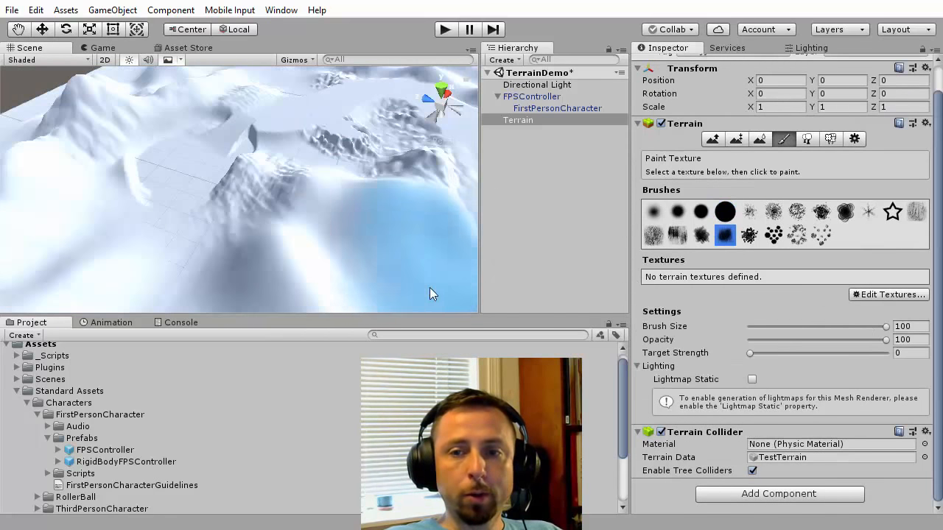
Add a terrain texture that uses the Dis-JAXA_KAGUYA_laser_Altimeter image as its albedo.
scroll(774, 292, "up", 2)
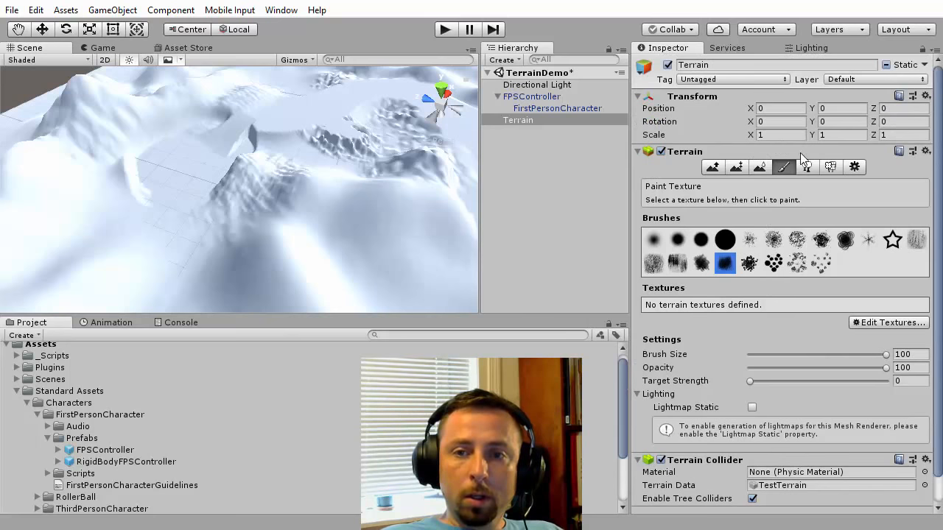
left_click(889, 329)
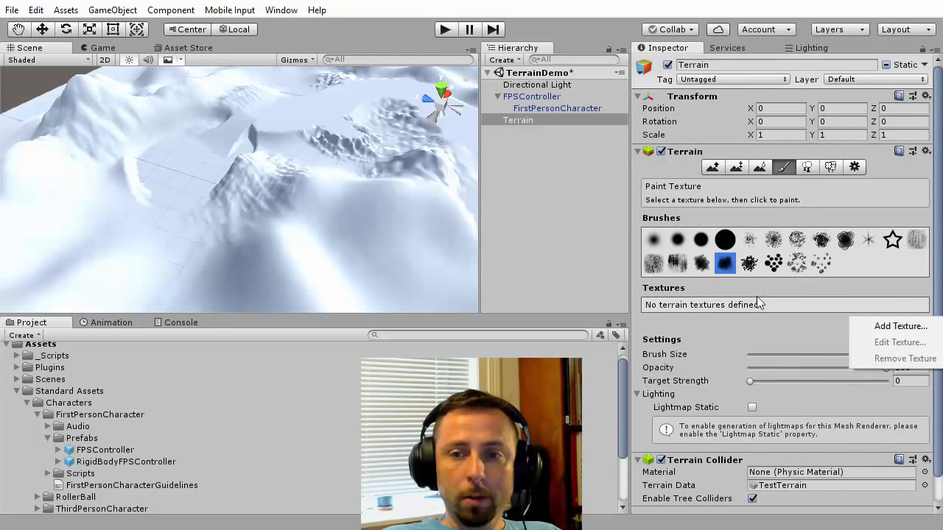
left_click(892, 326)
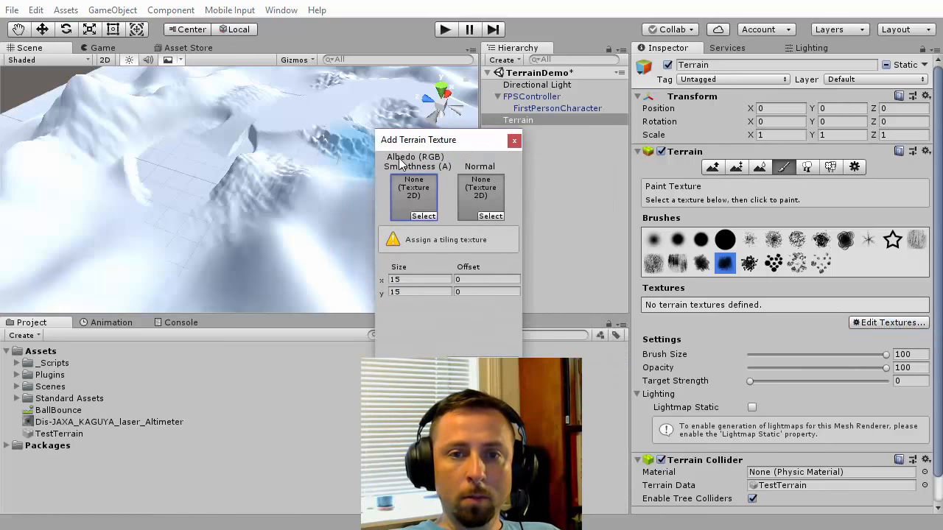
left_click(424, 217)
left_click(270, 325)
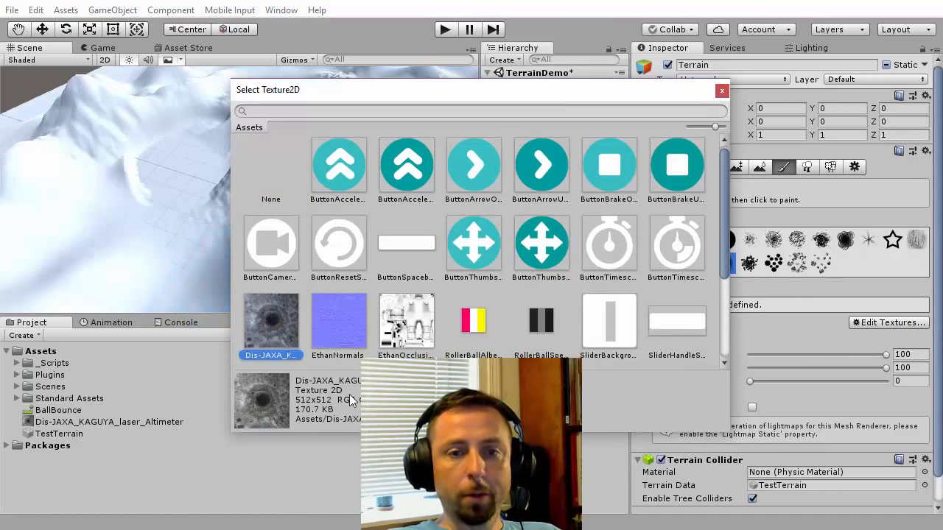
left_click(722, 92)
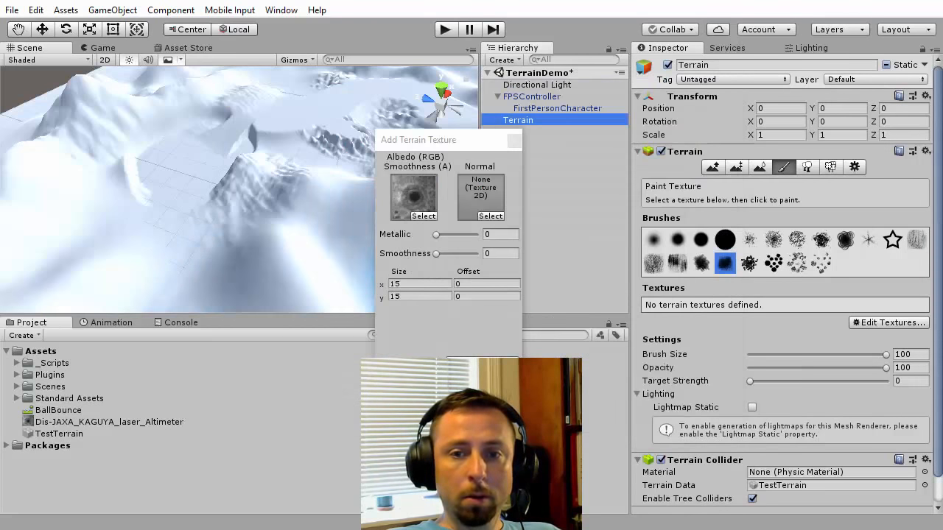
left_click(472, 345)
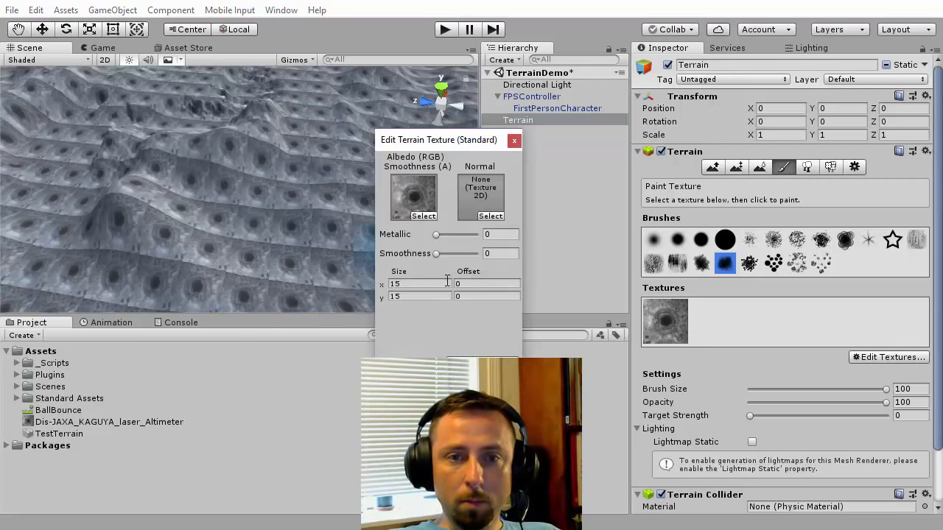
Set the crater terrain texture's tiling size to 500 in both x and y.
left_click(441, 283)
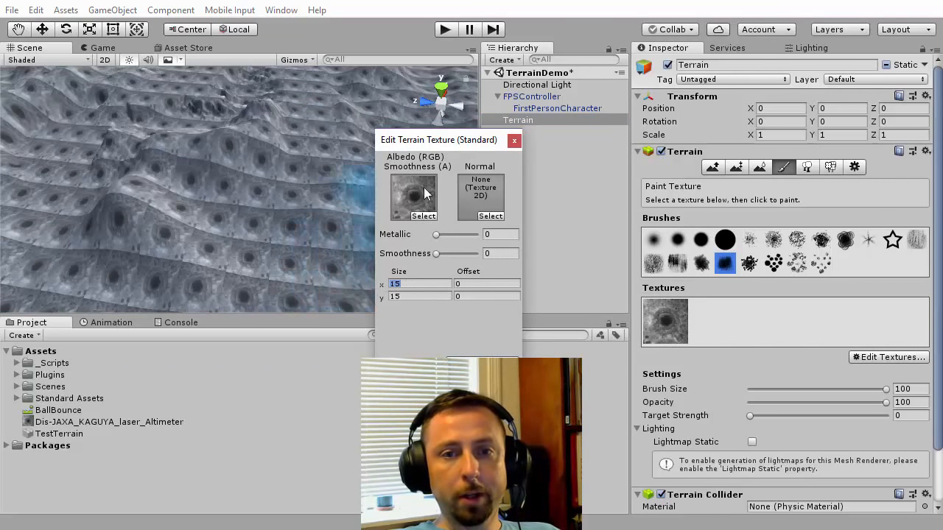
left_click_drag(413, 139, 380, 132)
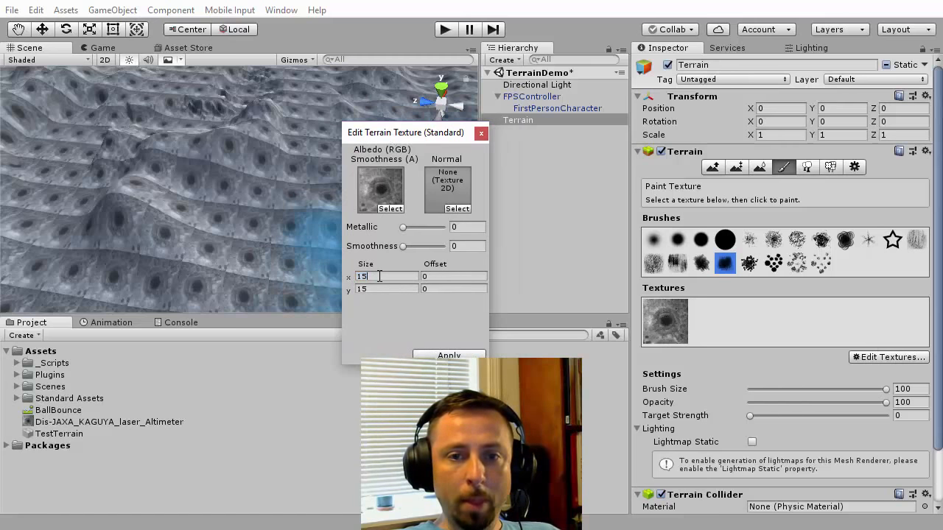
type("500")
key("Return")
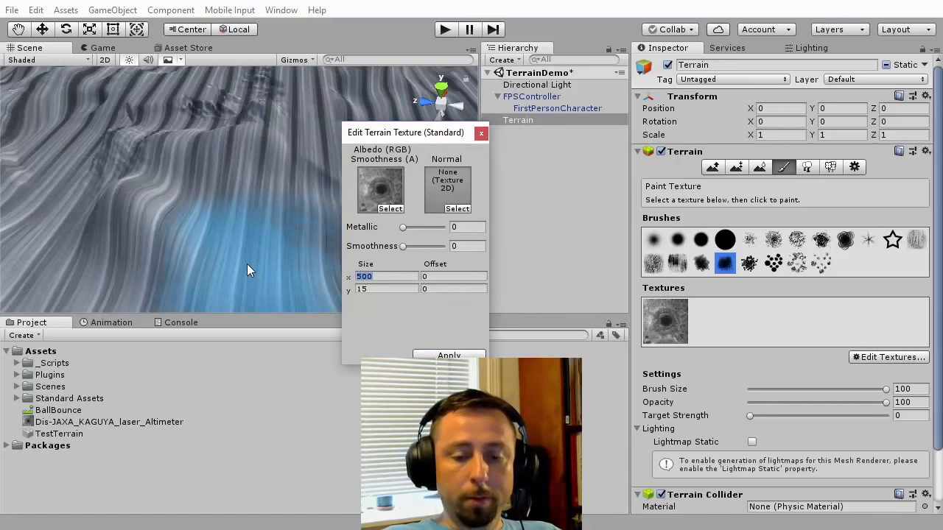
left_click(384, 290)
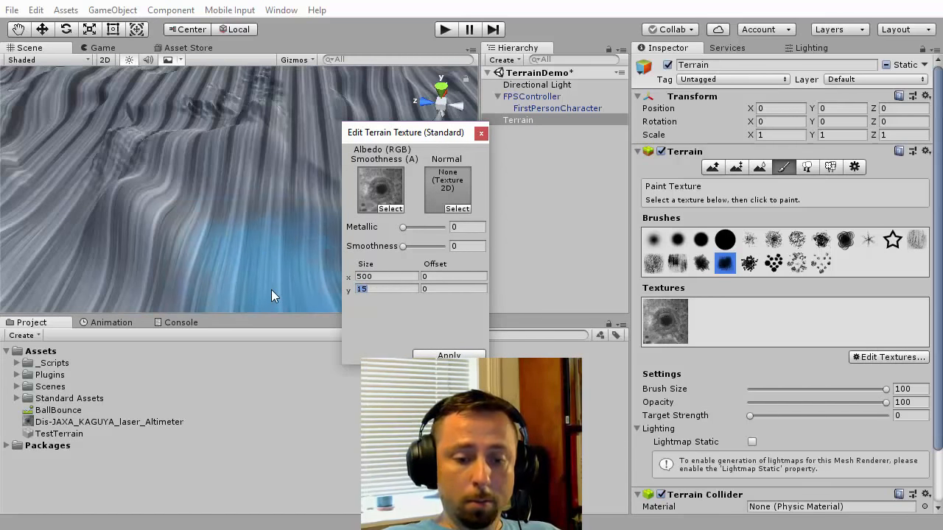
type("500")
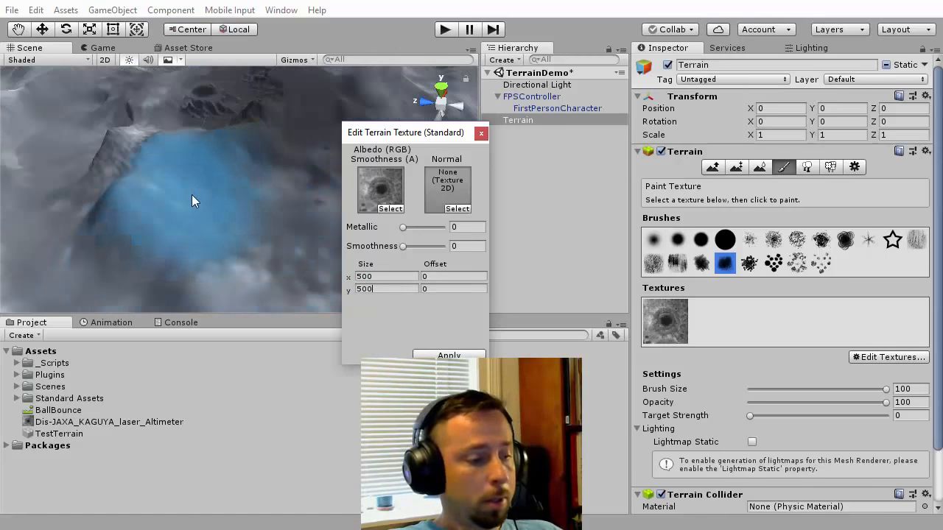
mouse_move(194, 200)
left_mouse_down("alt")
mouse_move(219, 233)
mouse_move(212, 193)
mouse_move(194, 185)
mouse_move(221, 206)
mouse_move(316, 231)
mouse_move(257, 219)
mouse_move(257, 185)
mouse_move(232, 172)
mouse_move(141, 154)
mouse_move(72, 180)
mouse_move(89, 199)
mouse_move(80, 120)
left_mouse_up("alt")
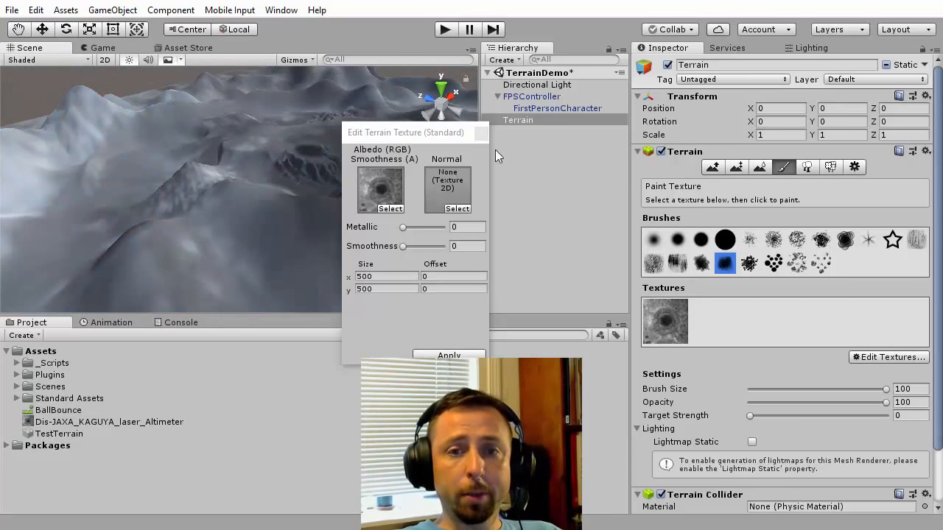
left_click(481, 135)
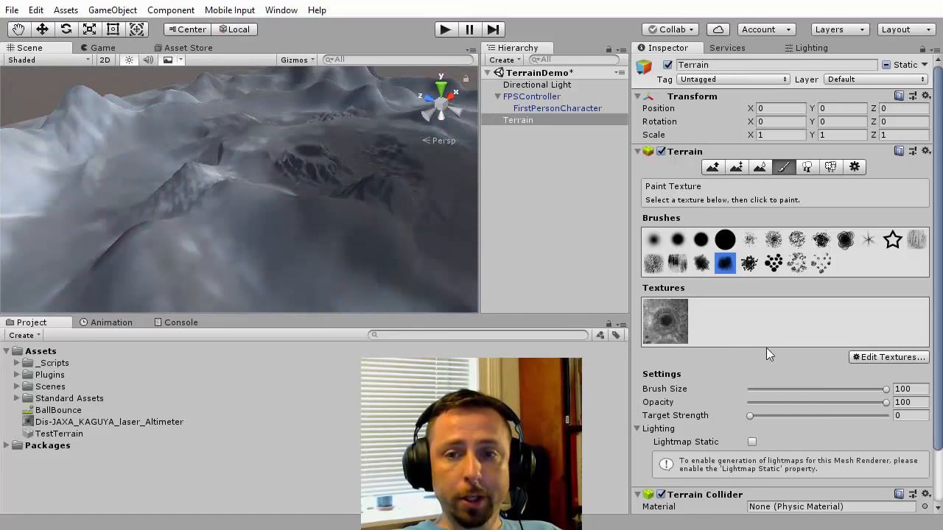
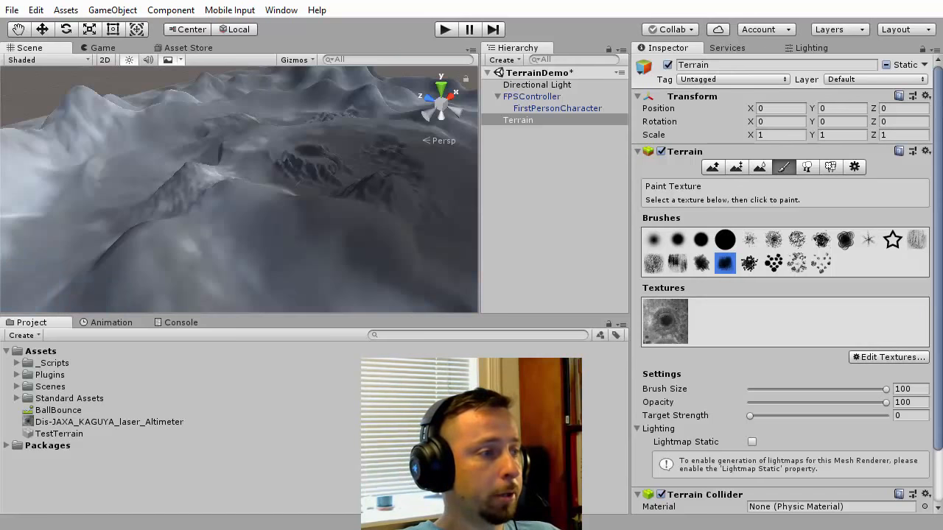
Add a second terrain texture with Rome_0026 as its albedo and a size of 500 in both x and y.
left_click(888, 357)
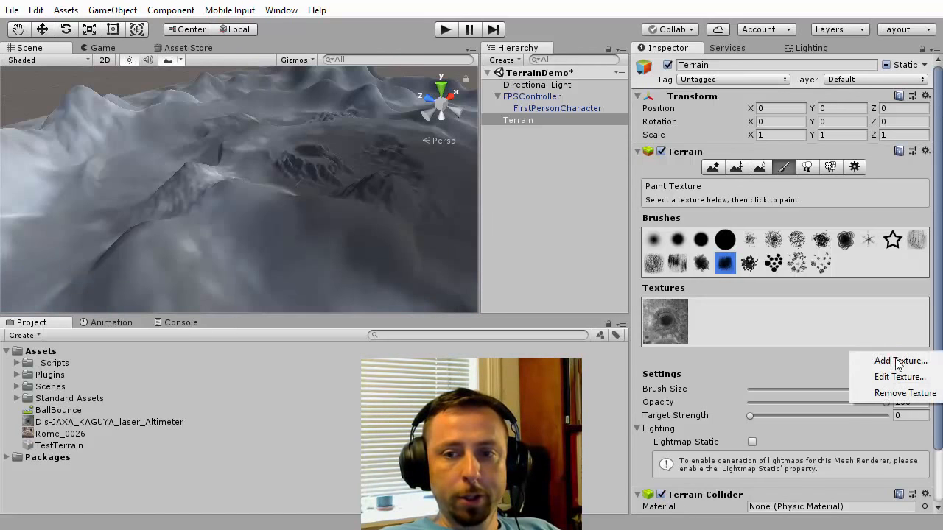
left_click(895, 361)
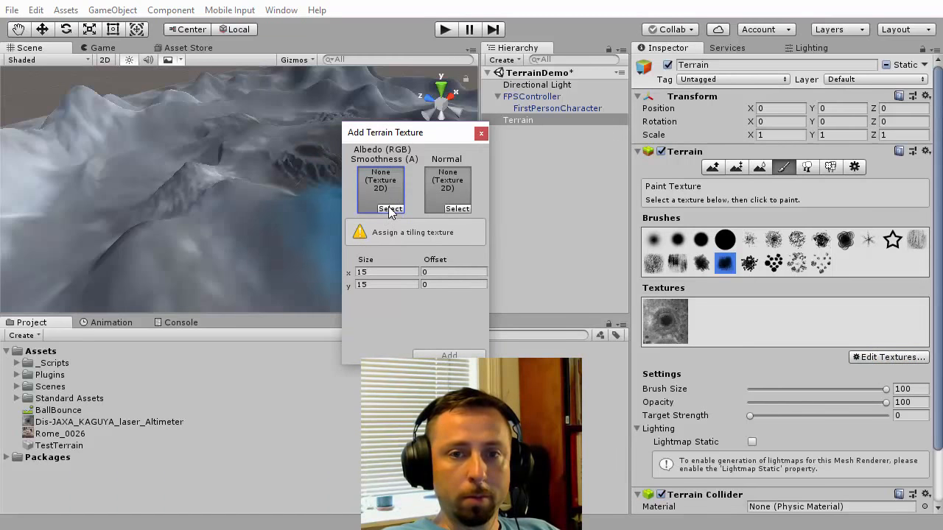
left_click(390, 209)
left_click(608, 328)
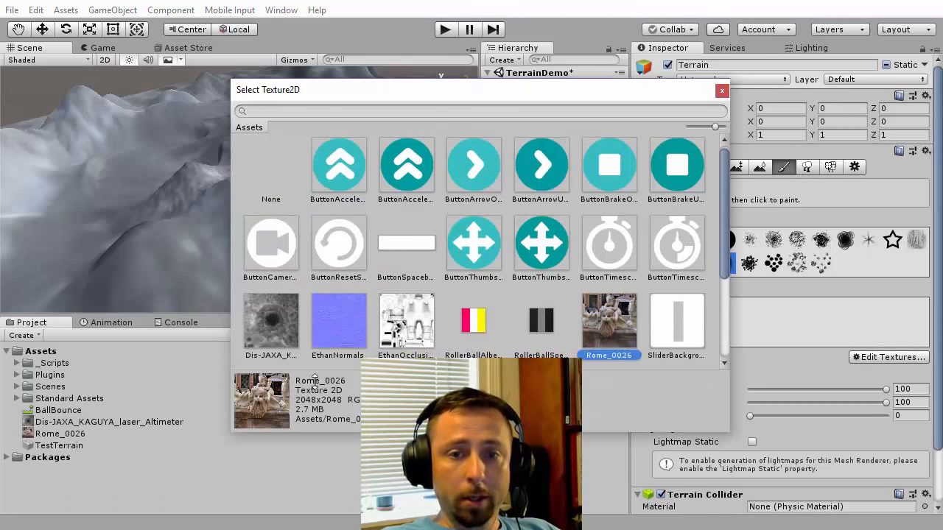
double_click(618, 330)
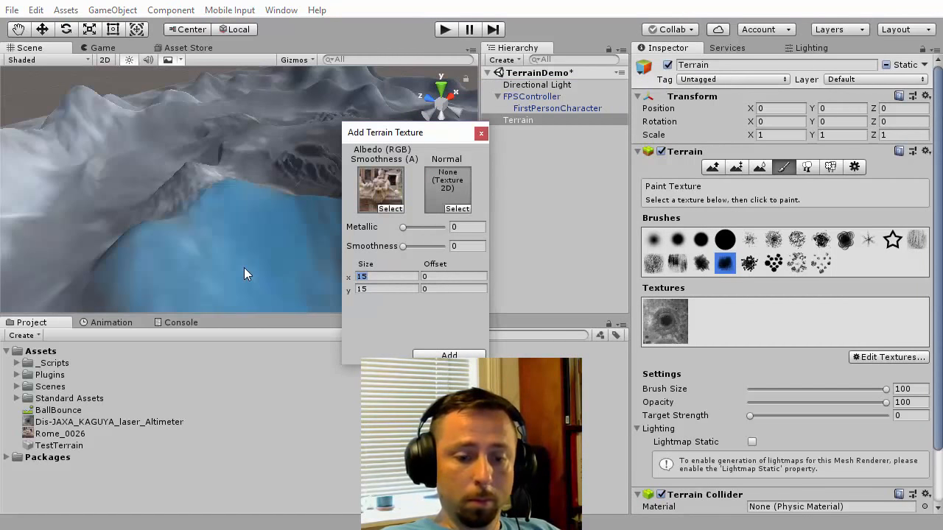
type("500")
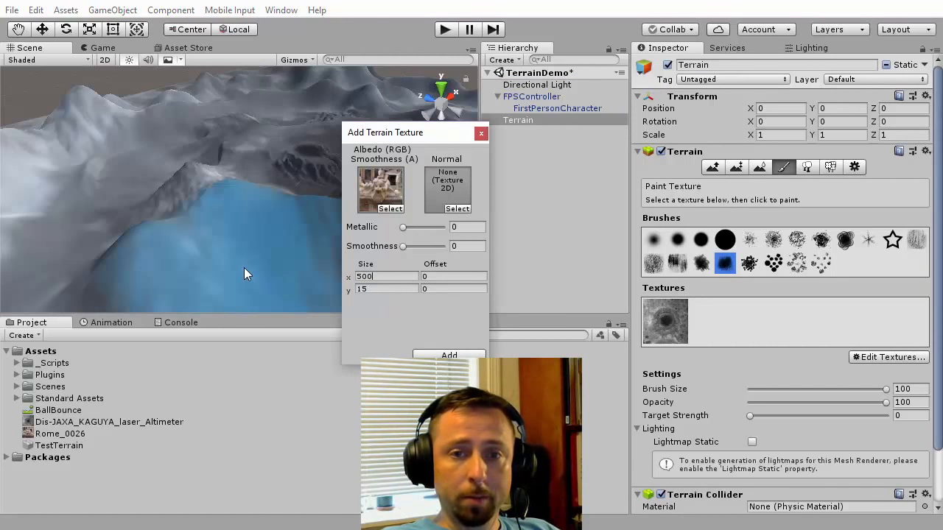
key("Tab")
type("500")
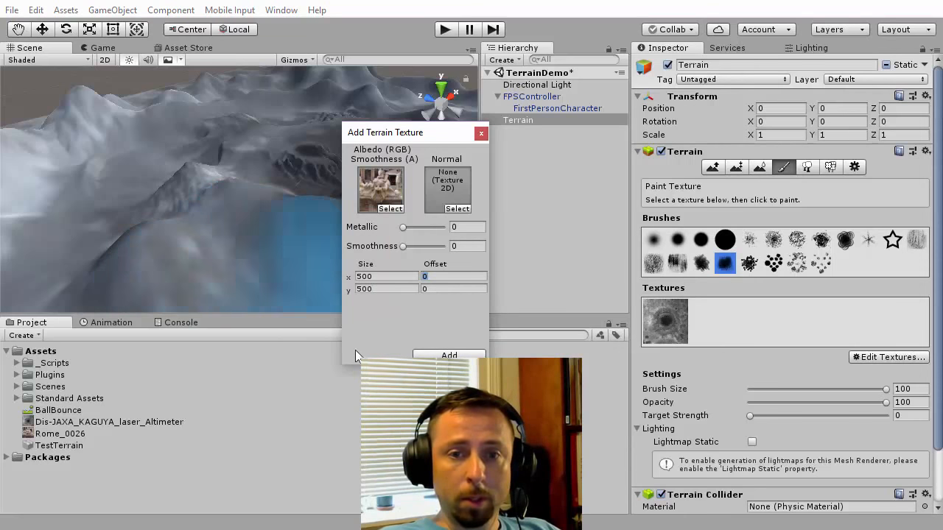
left_click(448, 355)
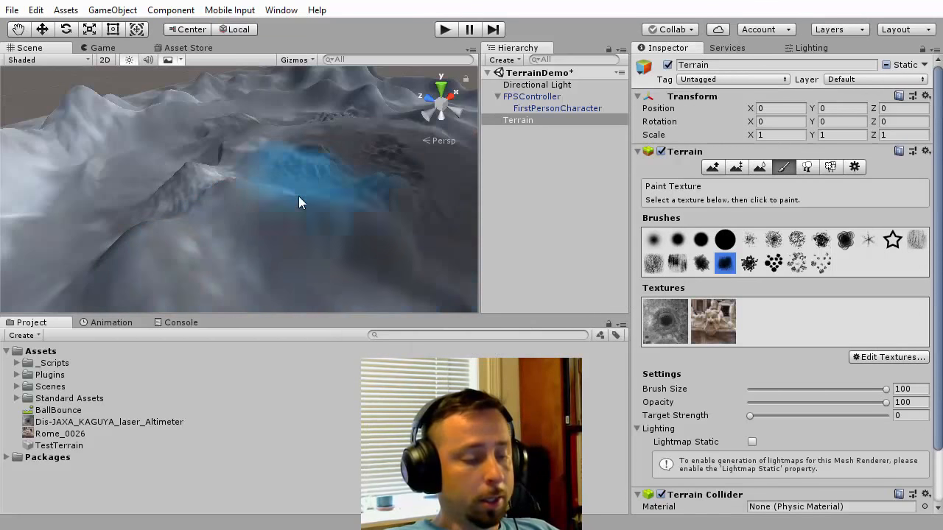
Paint the Rome_0026 texture onto the terrain slope using a speckled round brush with target strength 1.
scroll(249, 187, "down", 6)
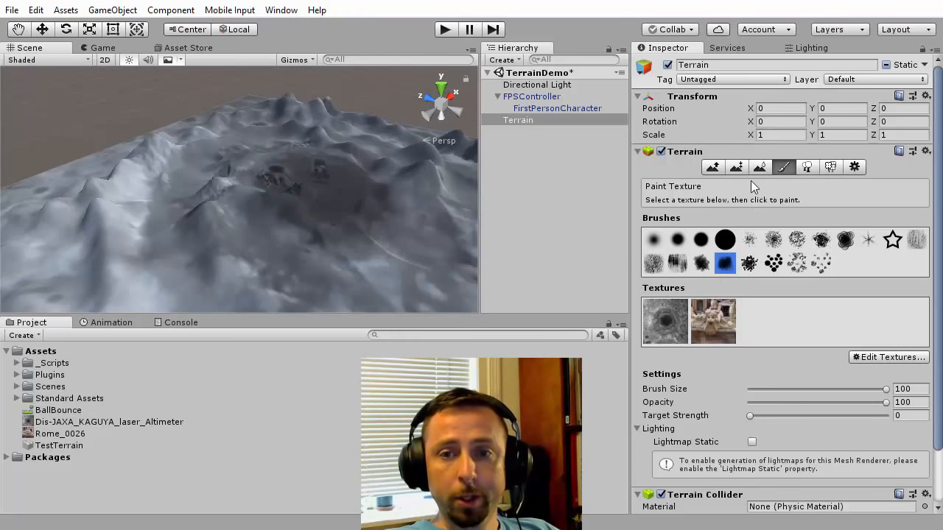
left_click(773, 243)
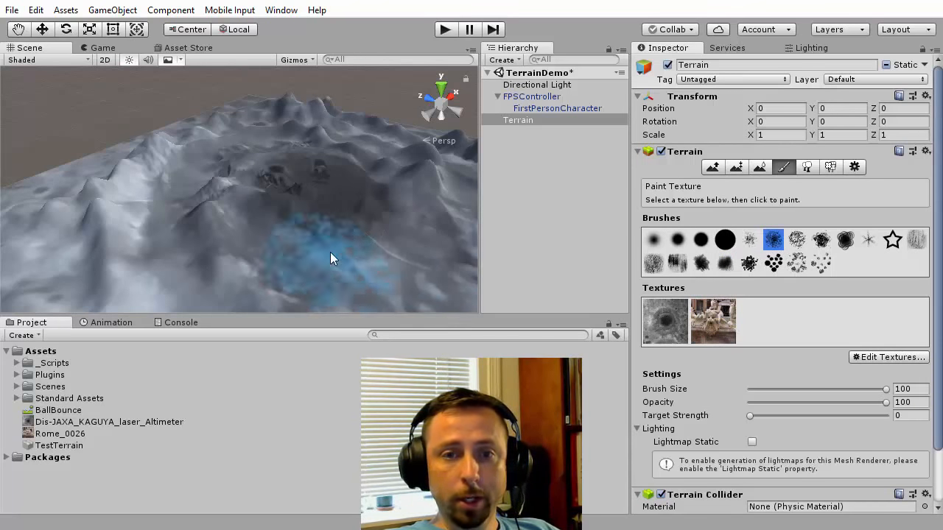
scroll(221, 206, "down", 3)
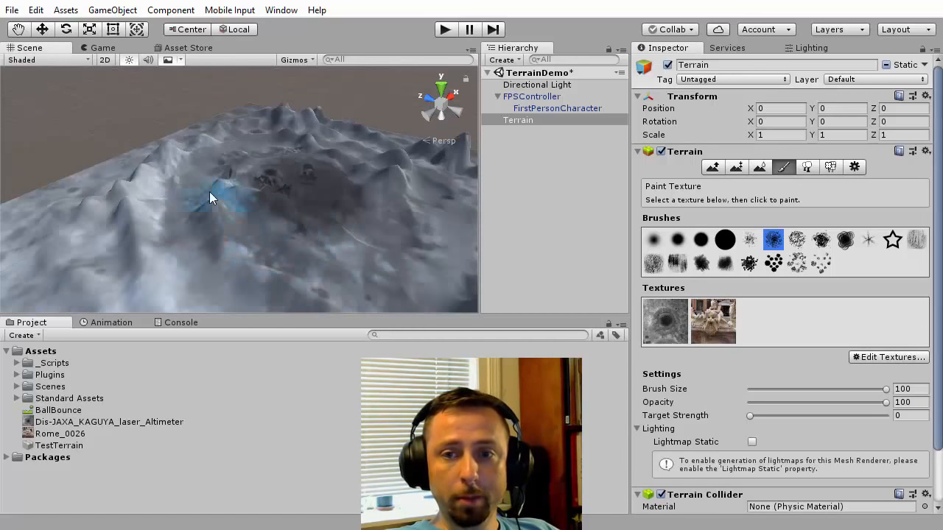
left_click_drag(750, 416, 937, 416)
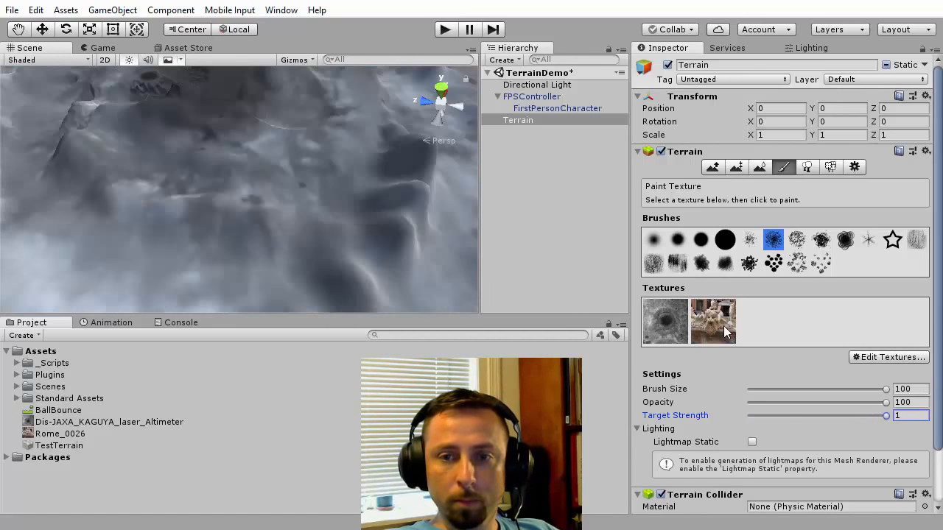
mouse_move(240, 177)
left_mouse_down()
mouse_move(316, 179)
mouse_move(306, 214)
mouse_move(206, 217)
mouse_move(219, 181)
mouse_move(302, 184)
mouse_move(201, 255)
mouse_move(261, 236)
mouse_move(282, 211)
mouse_move(341, 207)
mouse_move(190, 211)
mouse_move(248, 175)
left_mouse_up()
scroll(303, 184, "down", 3)
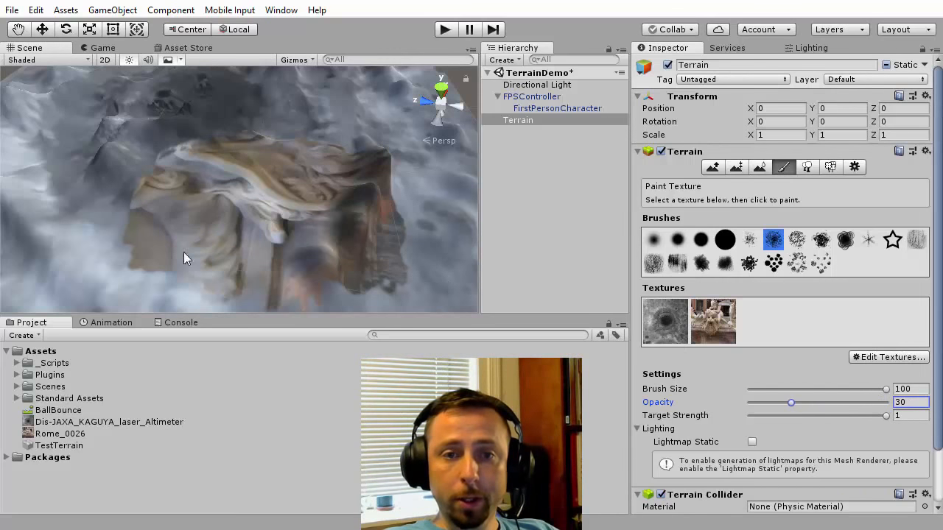
Paint the crater texture back over the Rome_0026 area at opacity 30, then blend the remnants at opacity 5.
mouse_move(184, 252)
left_mouse_down()
mouse_move(316, 175)
mouse_move(172, 170)
mouse_move(330, 127)
mouse_move(389, 196)
mouse_move(592, 265)
left_mouse_up()
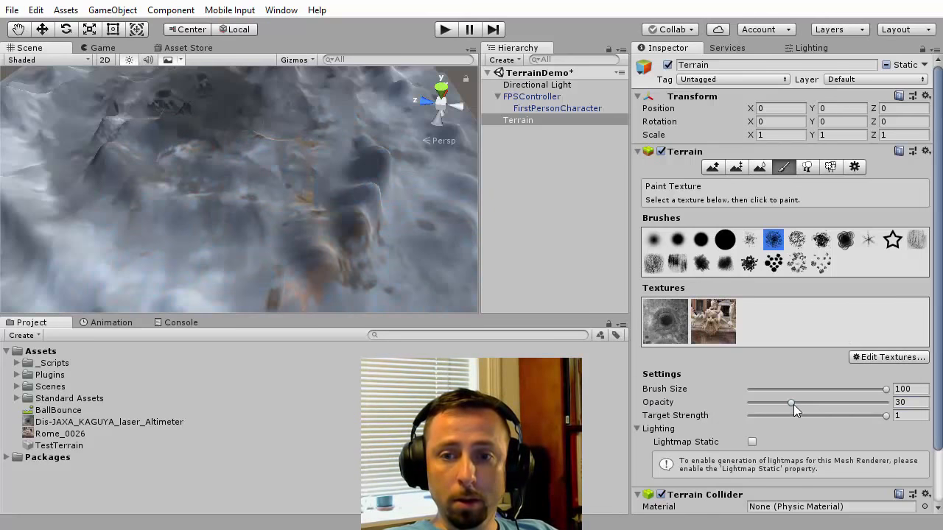
left_click_drag(790, 402, 755, 402)
left_click_drag(338, 225, 266, 255)
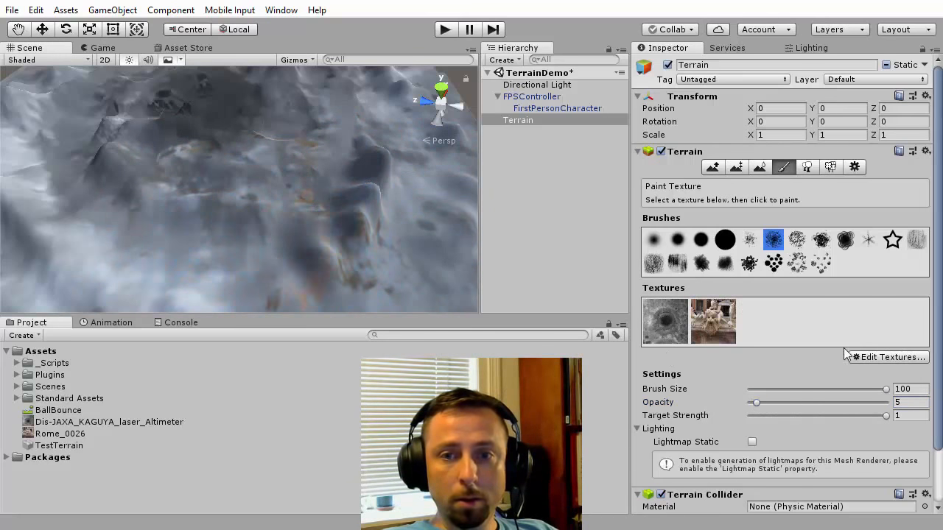
mouse_move(410, 225)
left_mouse_down()
mouse_move(199, 207)
mouse_move(310, 172)
mouse_move(206, 234)
mouse_move(259, 200)
mouse_move(92, 200)
mouse_move(374, 219)
left_mouse_up()
Paint the Rome_0026 texture lightly over the slope with the first second-row grainy brush at opacity 5.
left_click(653, 263)
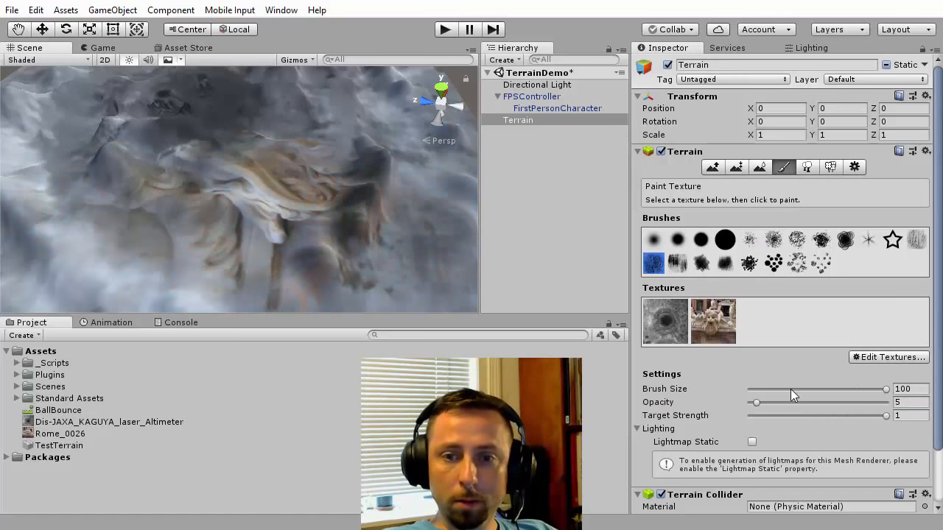
left_click(714, 318)
scroll(273, 154, "up", 10)
scroll(273, 154, "down", 6)
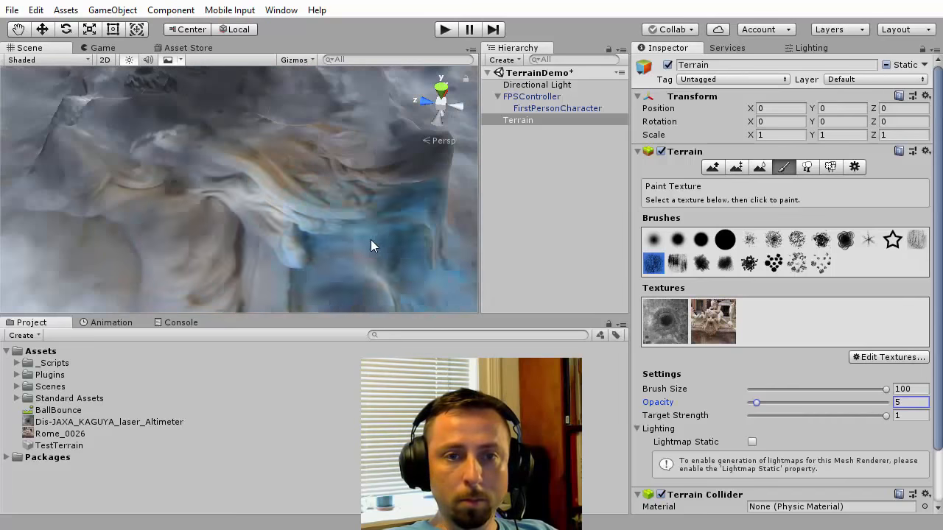
mouse_move(188, 188)
left_mouse_down()
mouse_move(237, 187)
mouse_move(283, 252)
left_mouse_up()
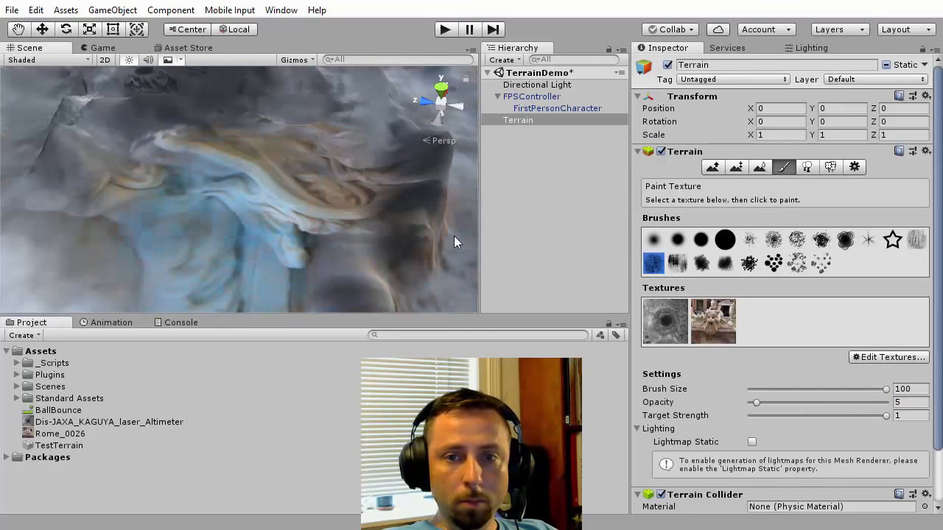
Blend the crater texture over the painted Rome_0026 area and lower the brush opacity to 3.
left_click(660, 335)
mouse_move(251, 190)
left_mouse_down()
mouse_move(237, 189)
mouse_move(405, 118)
mouse_move(428, 174)
left_mouse_up()
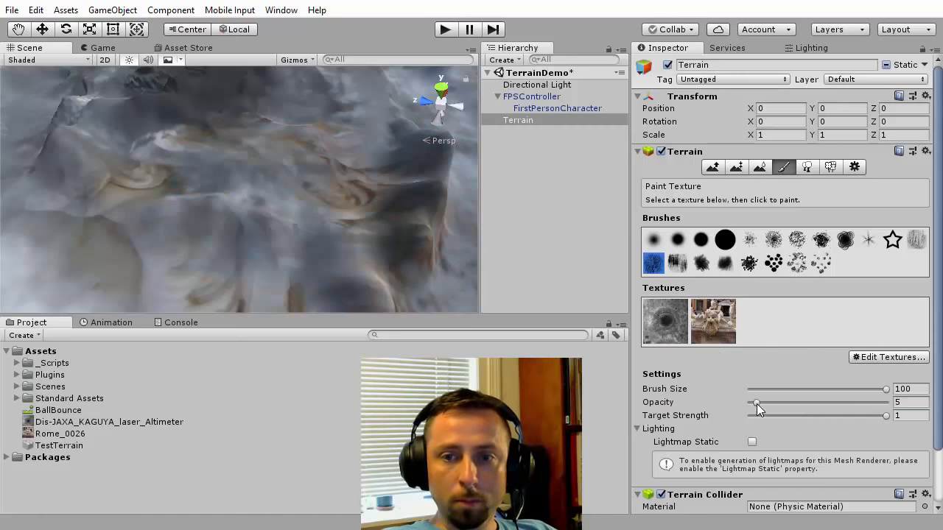
left_click_drag(756, 404, 753, 403)
scroll(353, 155, "down", 5)
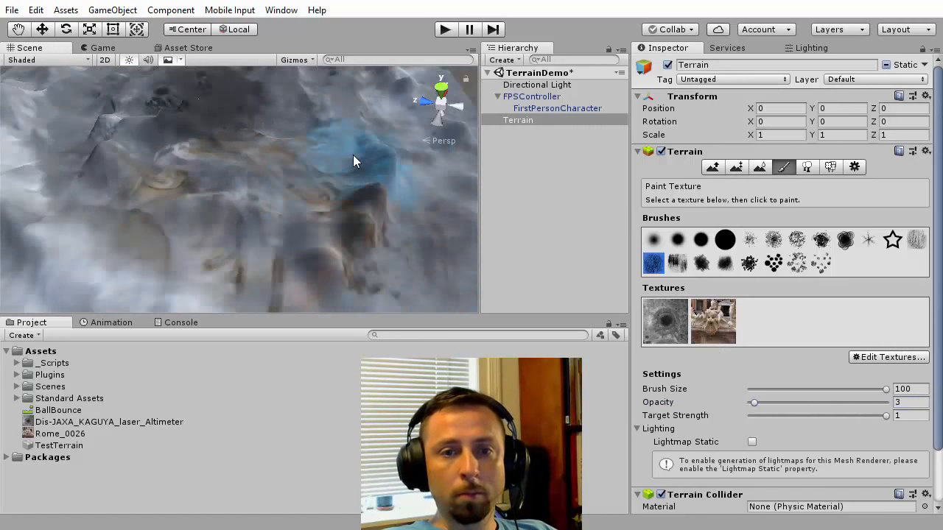
Play-test the textured terrain by walking the first-person controller across it, then stop the game.
mouse_move(209, 114)
left_mouse_down("alt")
mouse_move(444, 184)
mouse_move(275, 173)
mouse_move(353, 205)
mouse_move(349, 297)
mouse_move(282, 202)
mouse_move(185, 196)
mouse_move(296, 213)
left_mouse_up("alt")
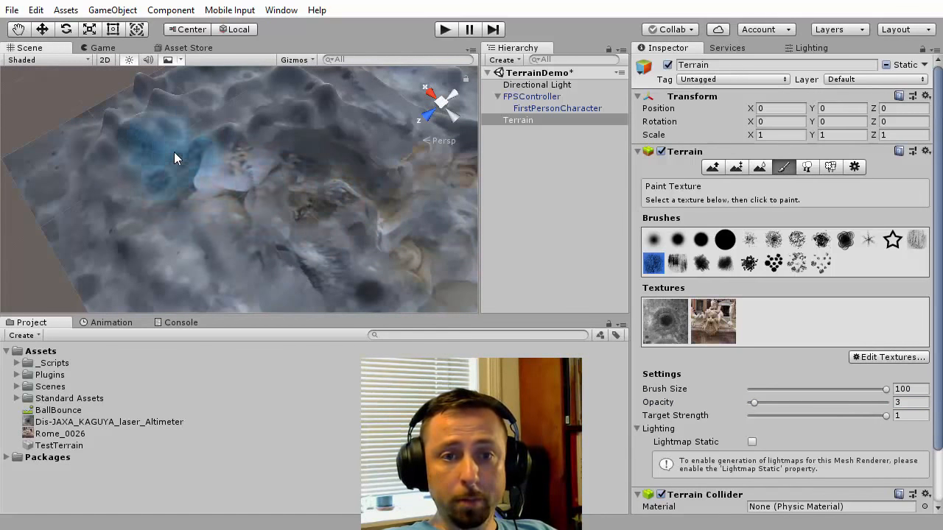
left_click_drag(174, 152, 392, 263, "alt")
key("ctrl+p")
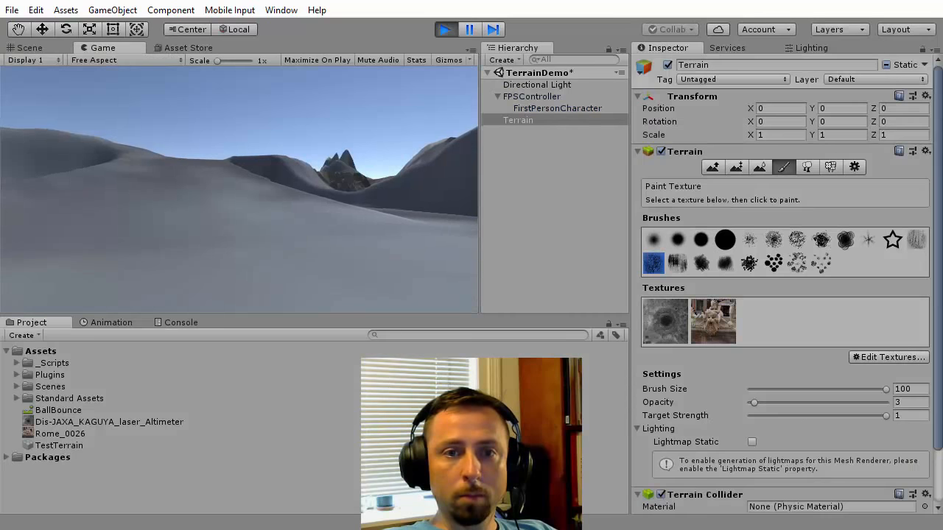
key("w")
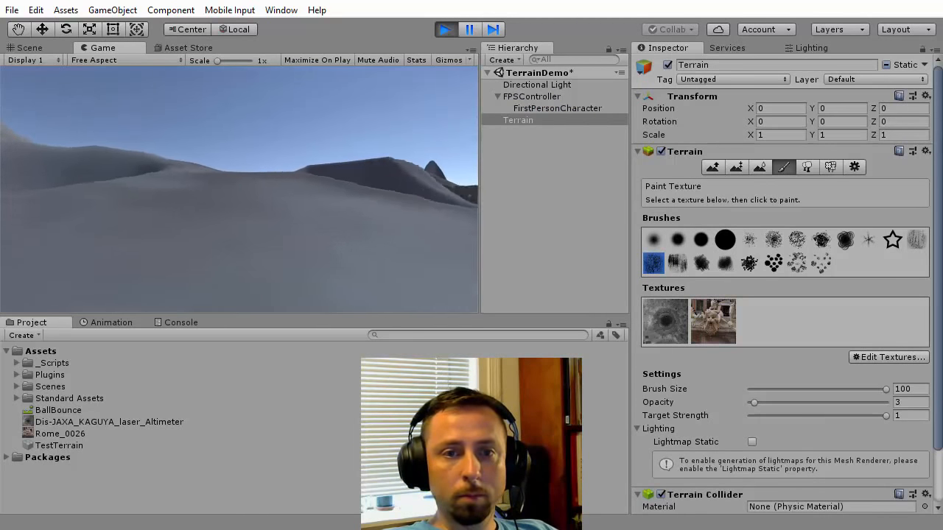
key("w")
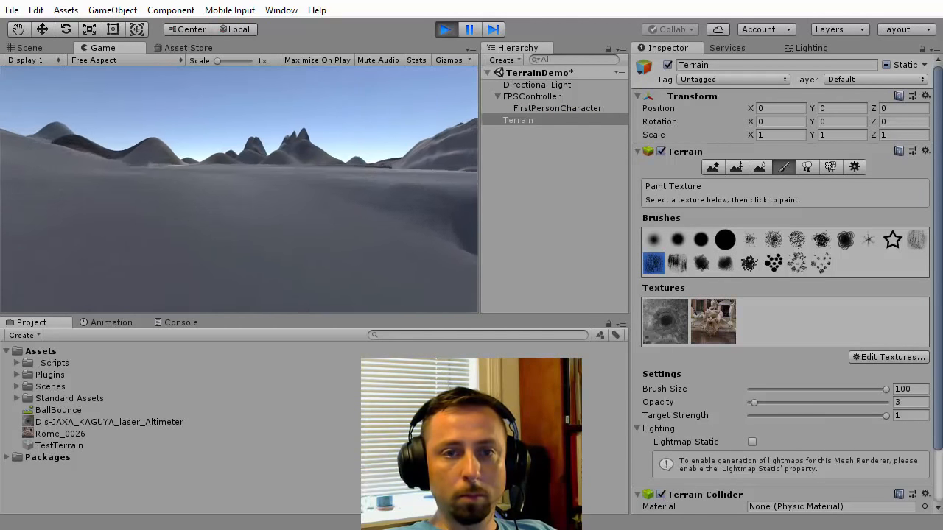
key("w")
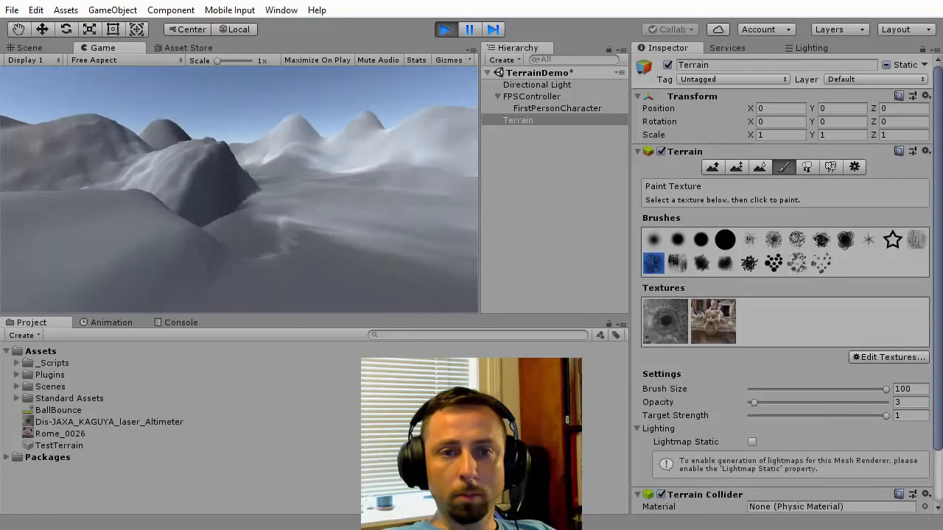
key("w")
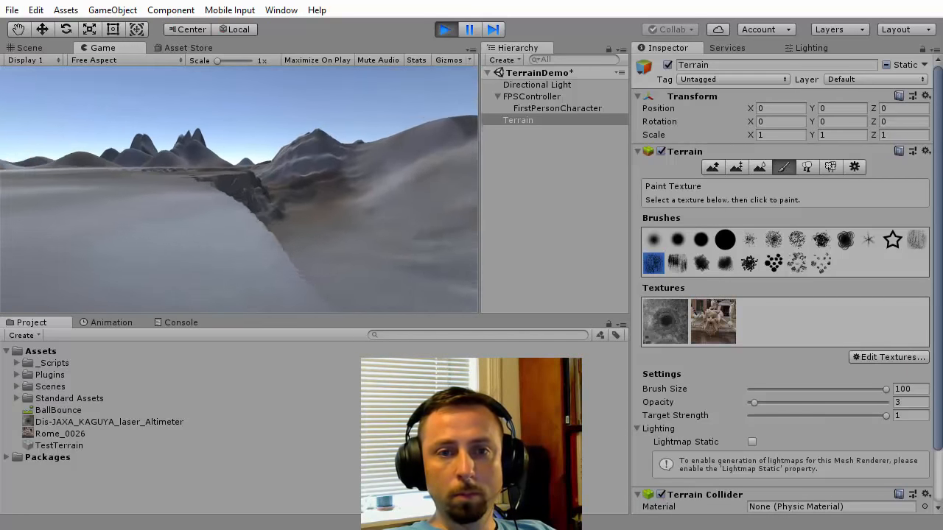
key("w")
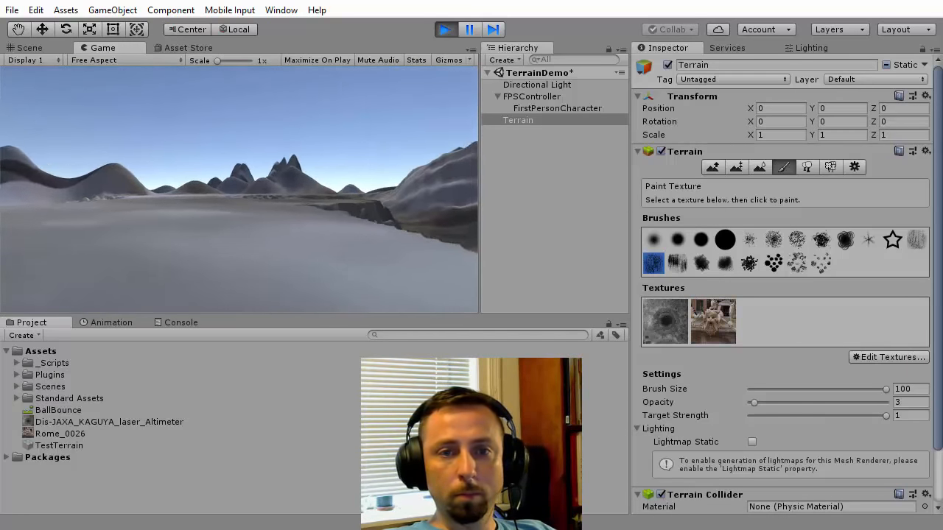
key("w")
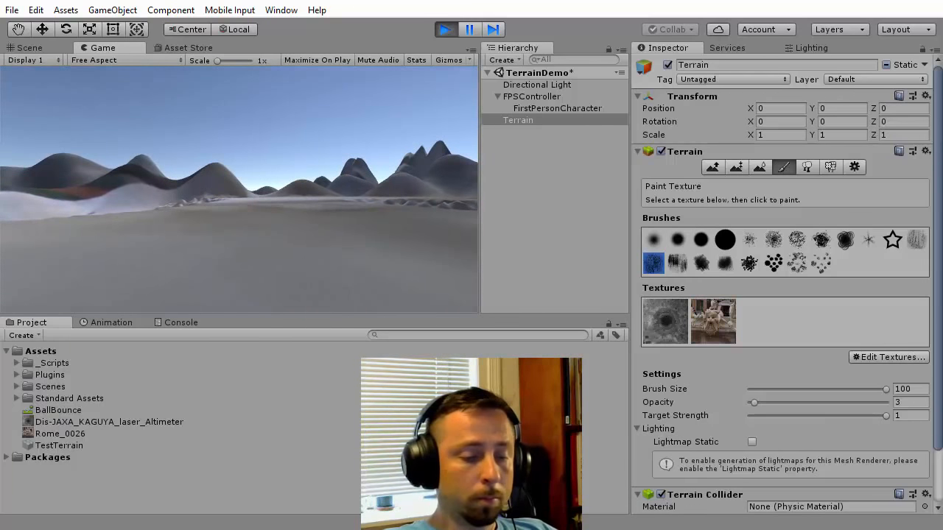
key("ctrl+p")
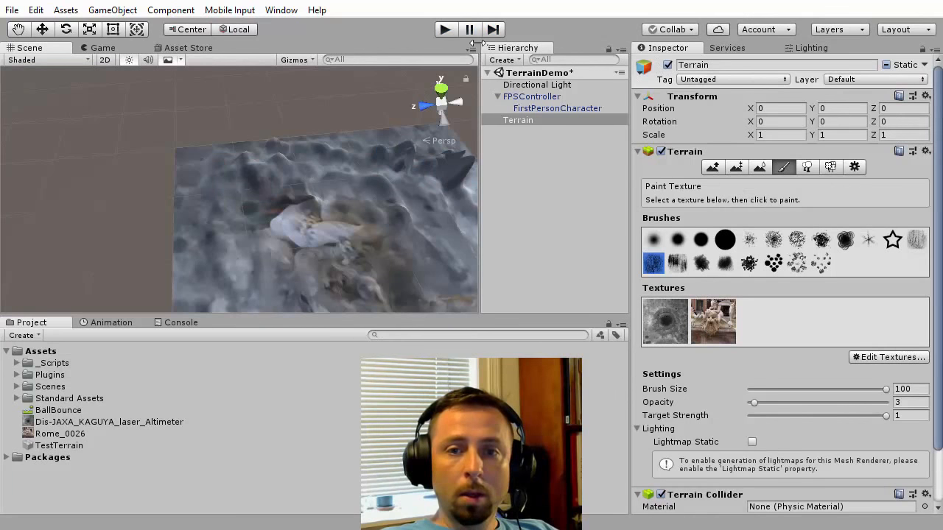
Delete the sculpted terrain and add a new default Terrain object to the scene.
key("Delete")
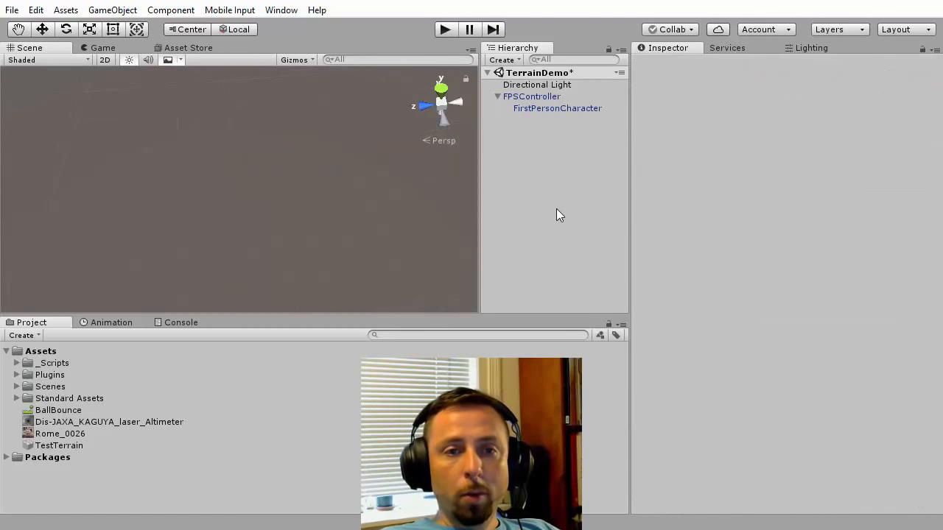
left_click(118, 10)
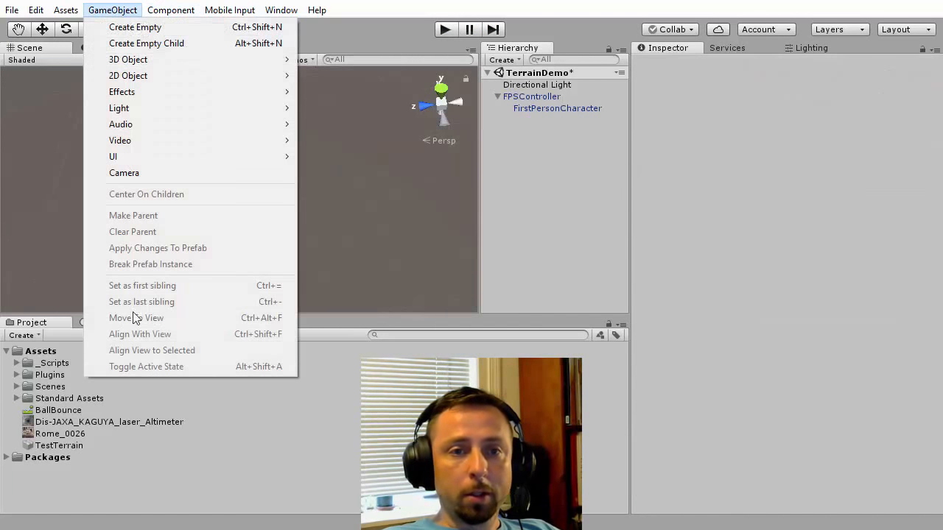
mouse_move(126, 59)
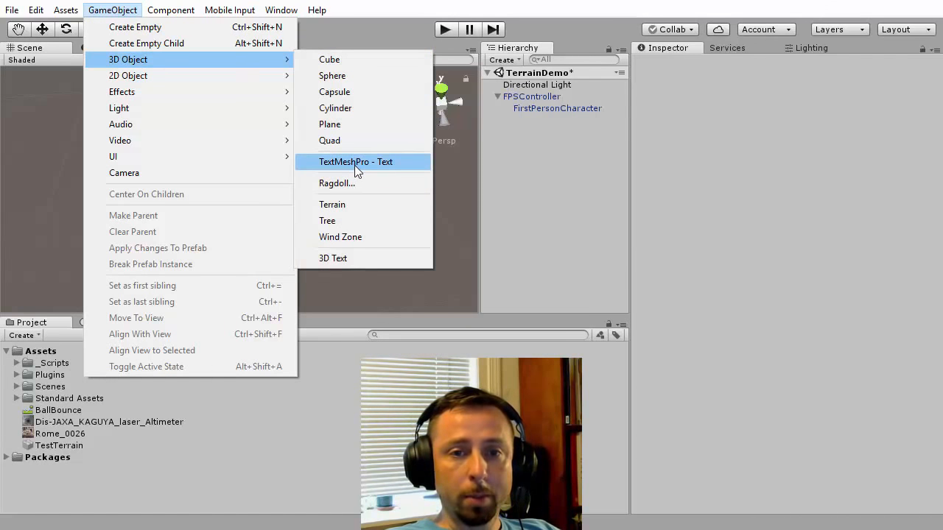
left_click(341, 208)
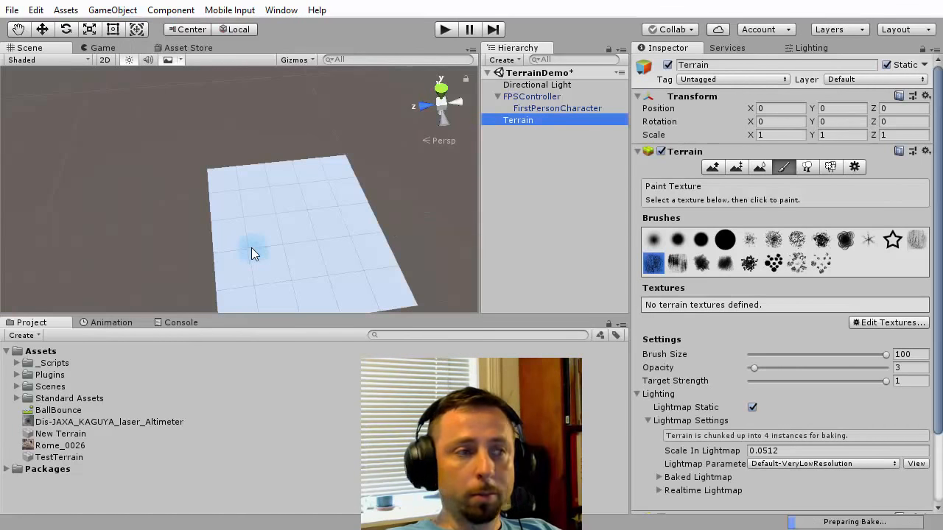
View and close the Dis-JAXA_KAGUYA_laser_Altimeter image, then switch to Chrome and search Google for "heightmap grayscale".
left_click_drag(419, 44, 422, 53)
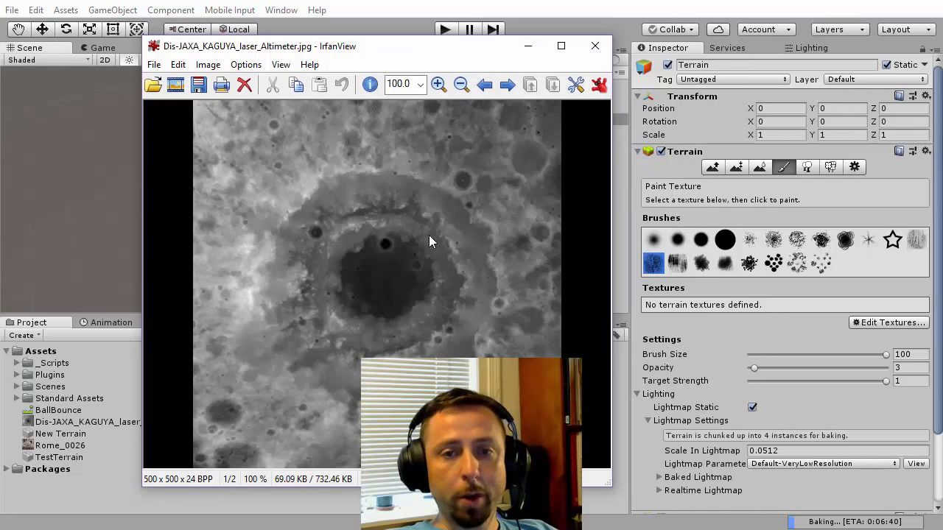
left_click(594, 46)
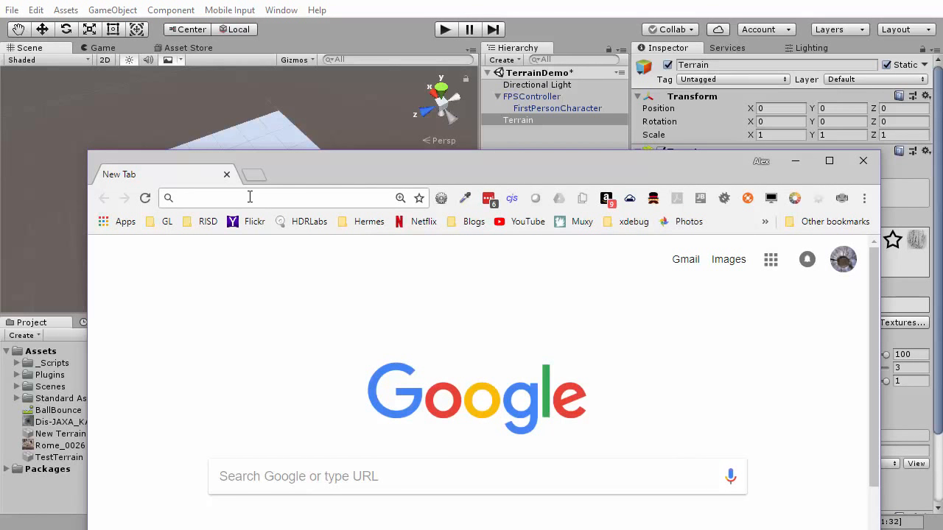
type("heightmap")
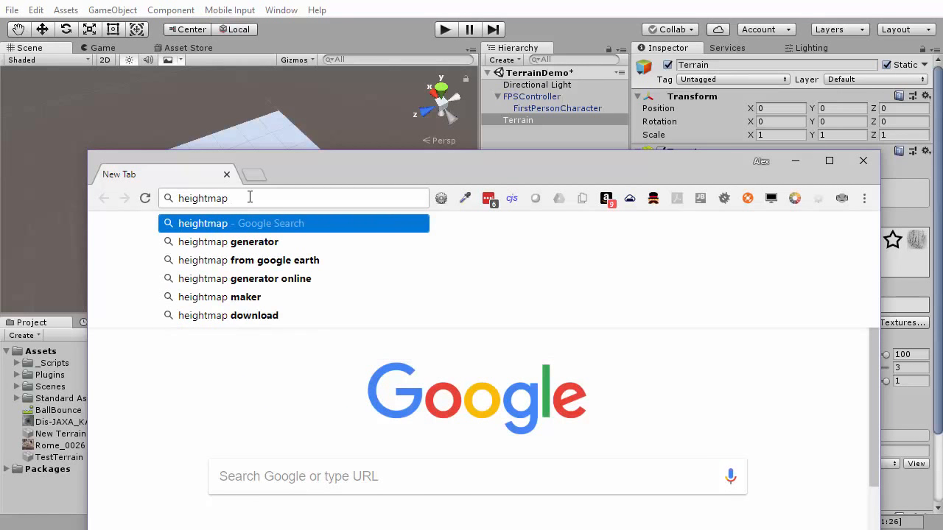
type(" grayscale")
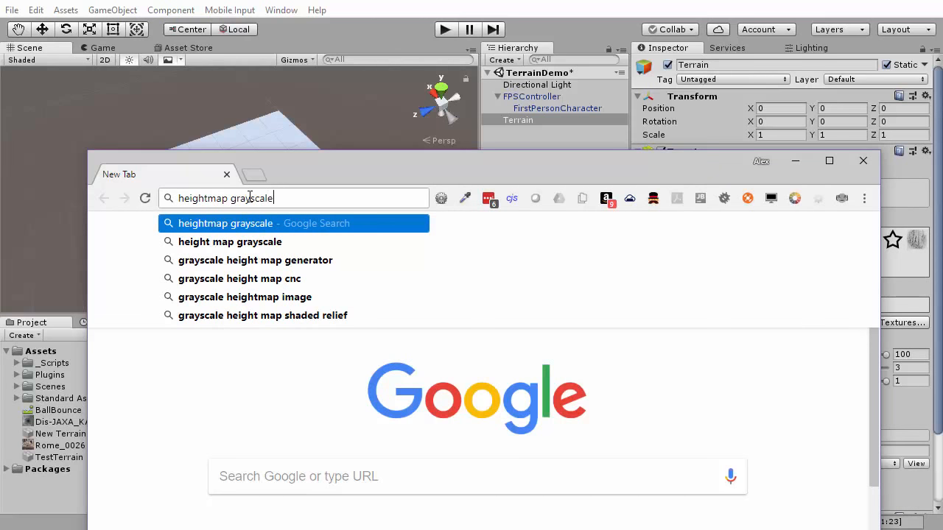
key("Return")
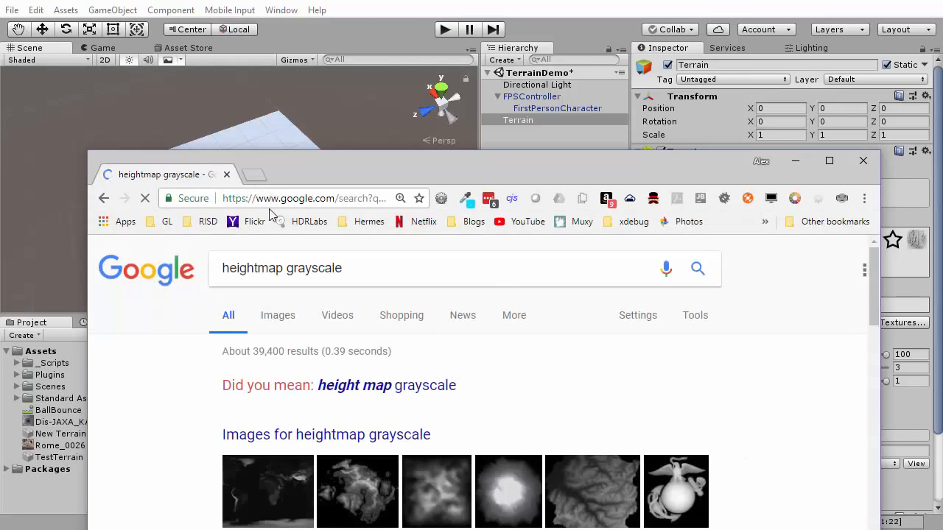
Browse the Google image results for grayscale heightmaps suitable as terrain sources.
left_click_drag(352, 172, 346, 58)
scroll(364, 275, "down", 3)
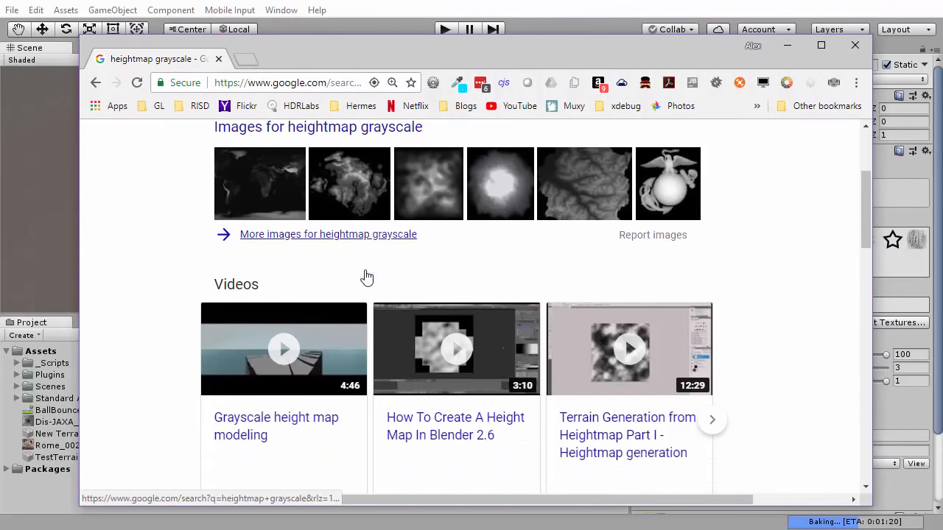
scroll(423, 295, "up", 1)
scroll(428, 296, "down", 5)
scroll(428, 296, "up", 7)
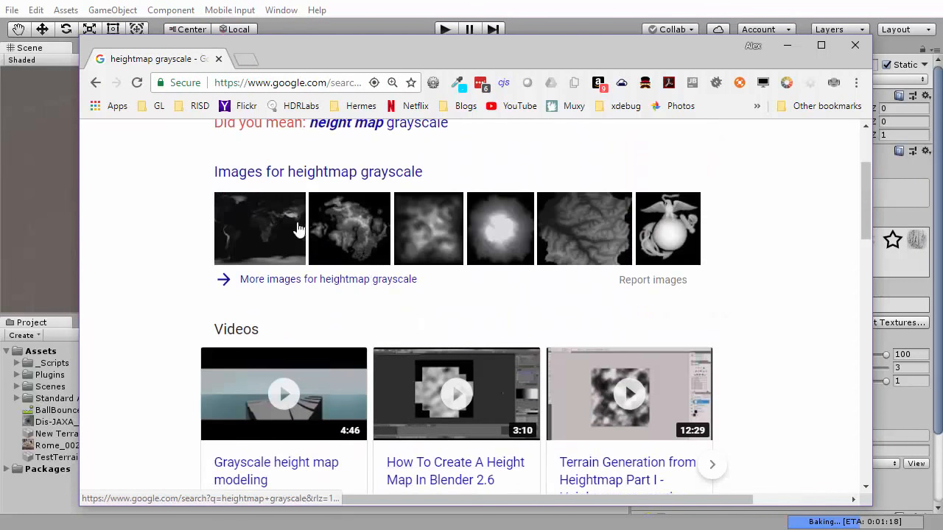
left_click(266, 200)
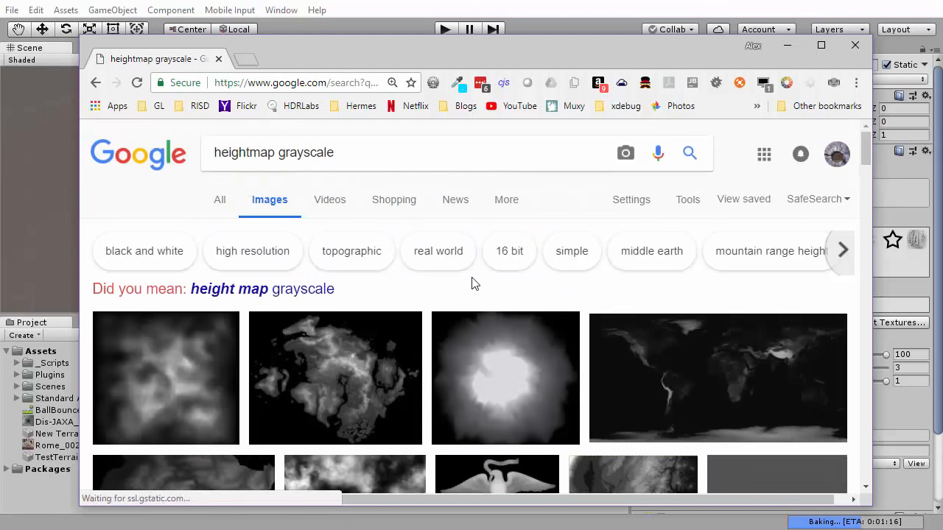
scroll(475, 287, "down", 2)
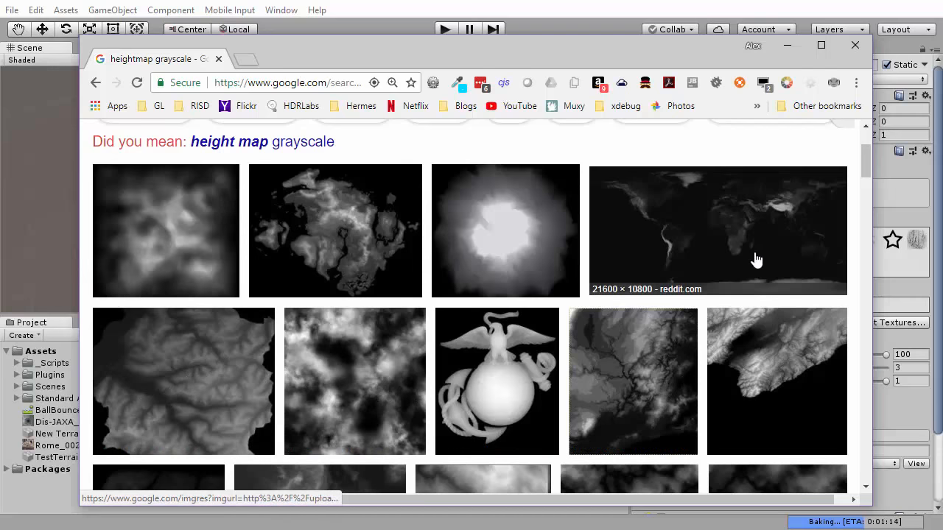
scroll(753, 258, "down", 8)
scroll(766, 291, "down", 4)
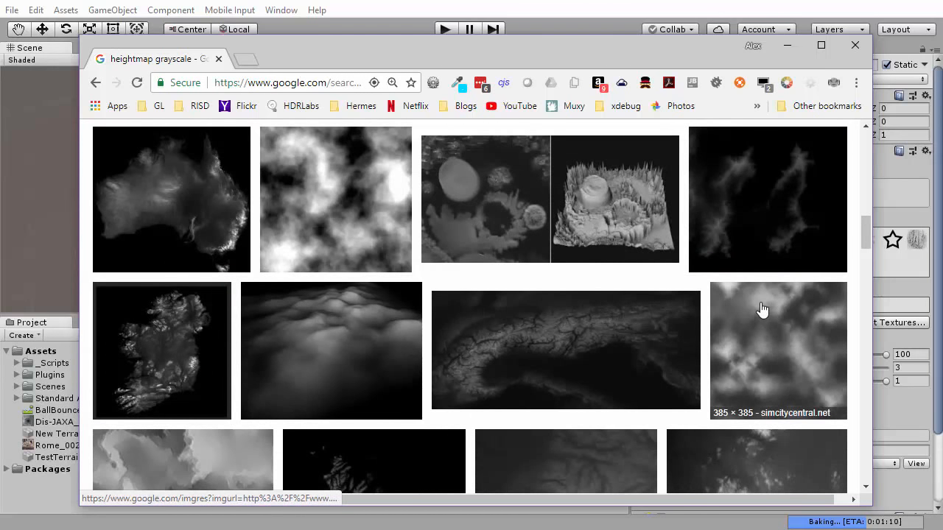
scroll(760, 311, "down", 8)
scroll(639, 325, "up", 3)
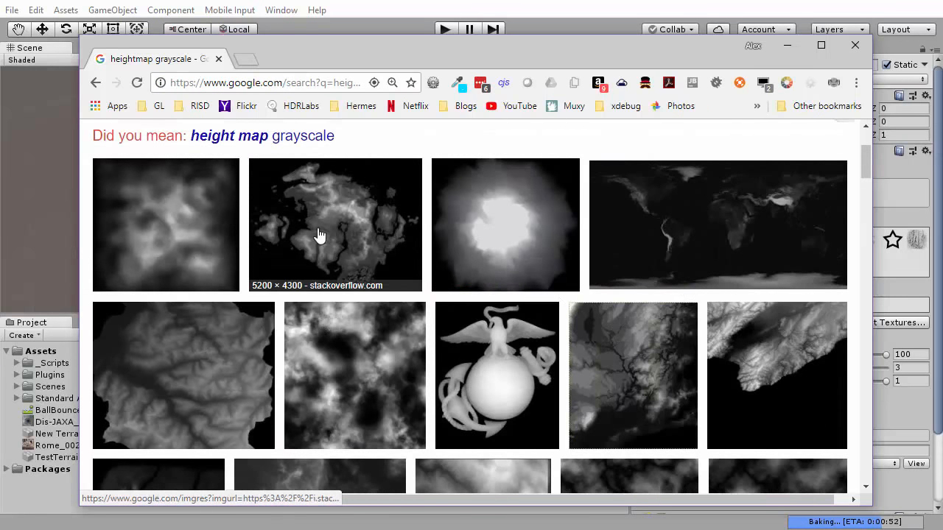
scroll(211, 379, "down", 1)
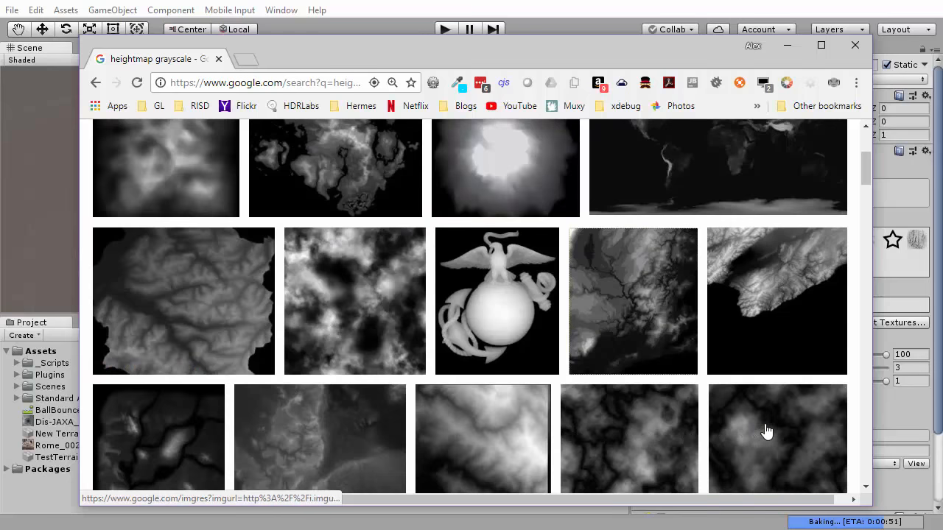
scroll(763, 433, "down", 3)
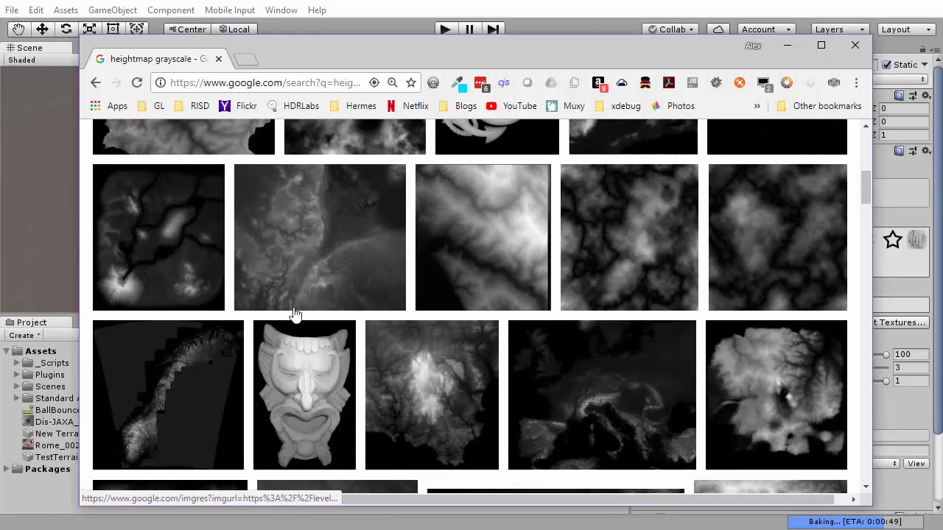
scroll(487, 416, "down", 3)
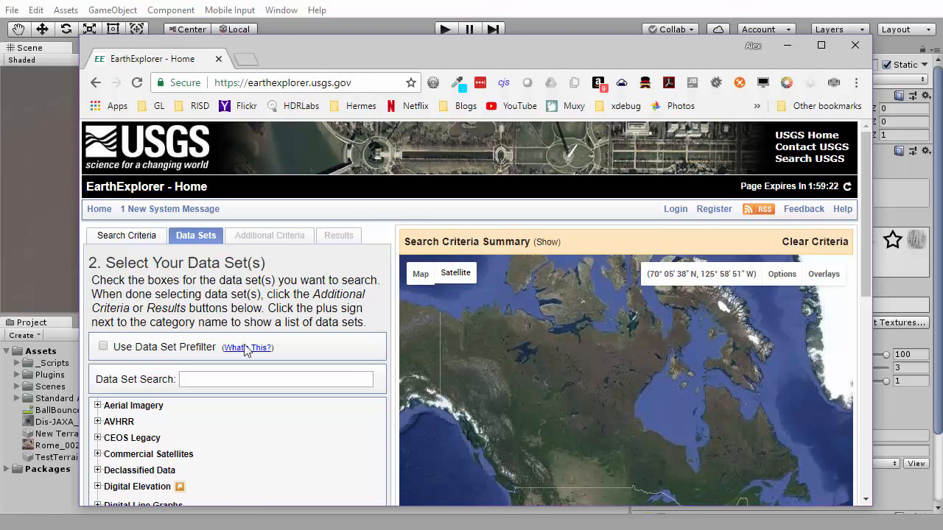
Search USGS EarthExplorer for the place "boston, ma" and add the matching location to the search coordinates.
scroll(308, 333, "down", 1)
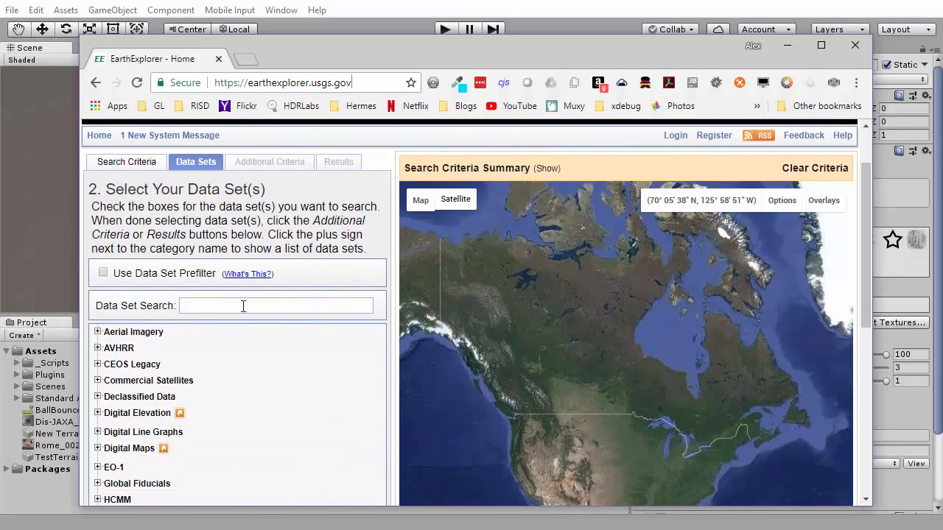
scroll(243, 305, "up", 1)
left_click(126, 236)
scroll(134, 333, "down", 1)
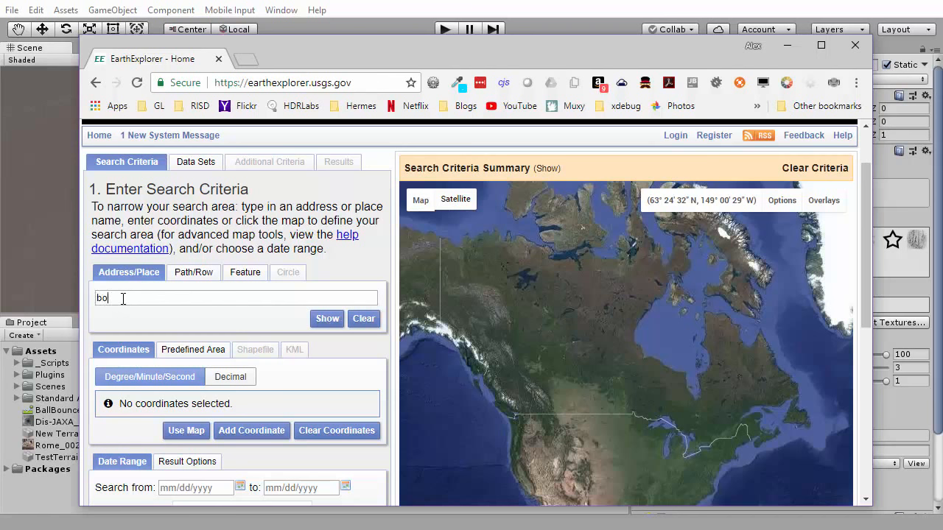
type("a")
key("Return")
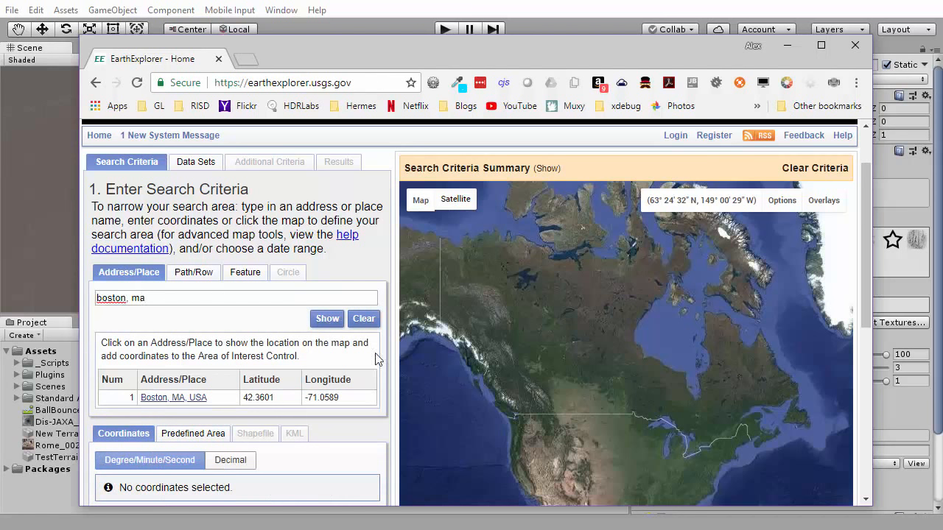
left_click(168, 397)
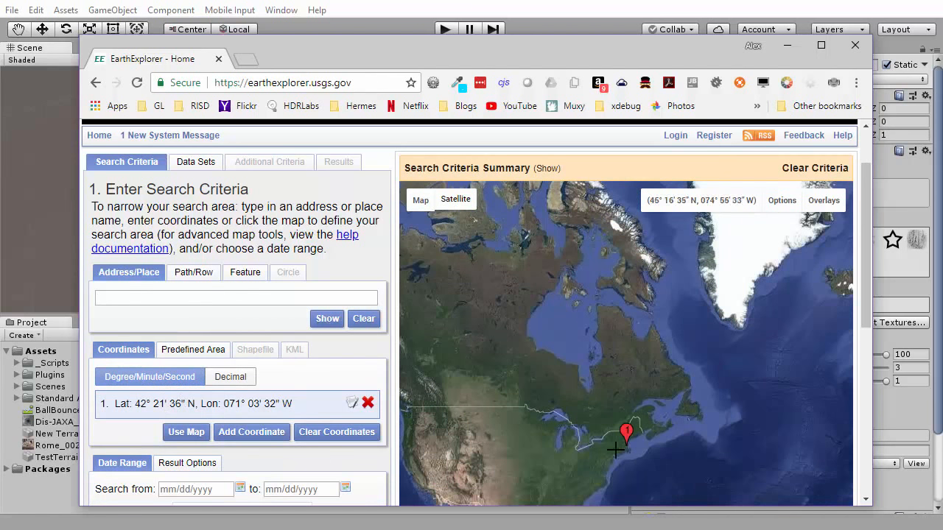
Replace the single Boston coordinate with a rectangular search area taken from the map around Boston, and show the result options.
scroll(616, 448, "up", 2)
scroll(615, 448, "up", 4)
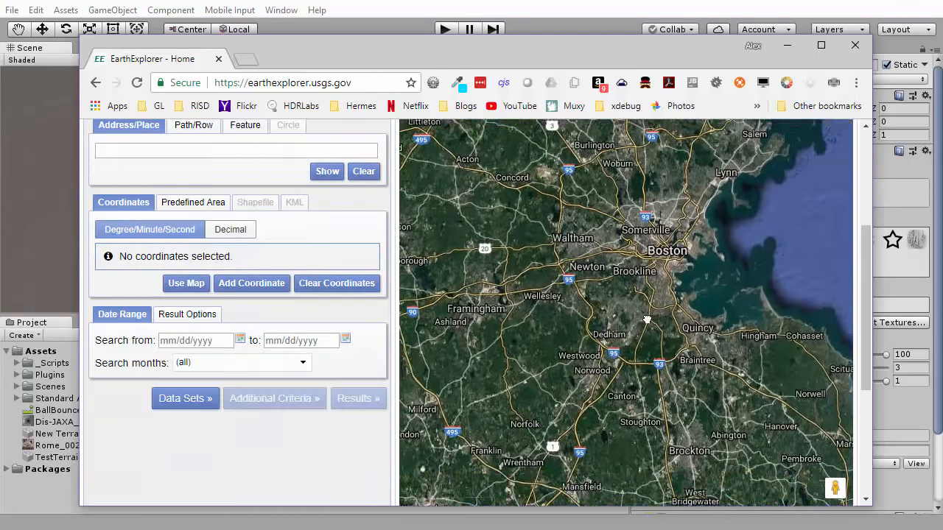
left_click_drag(646, 315, 640, 362)
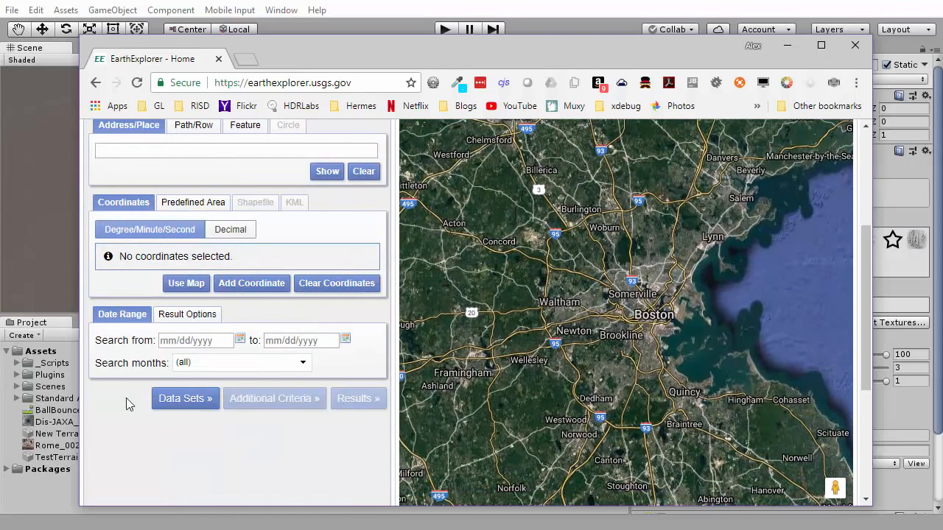
left_click(186, 285)
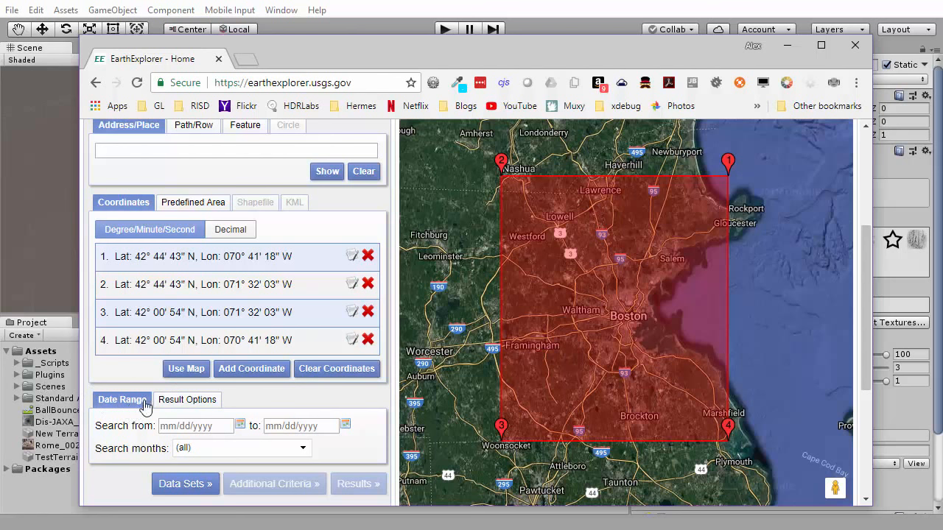
left_click(187, 399)
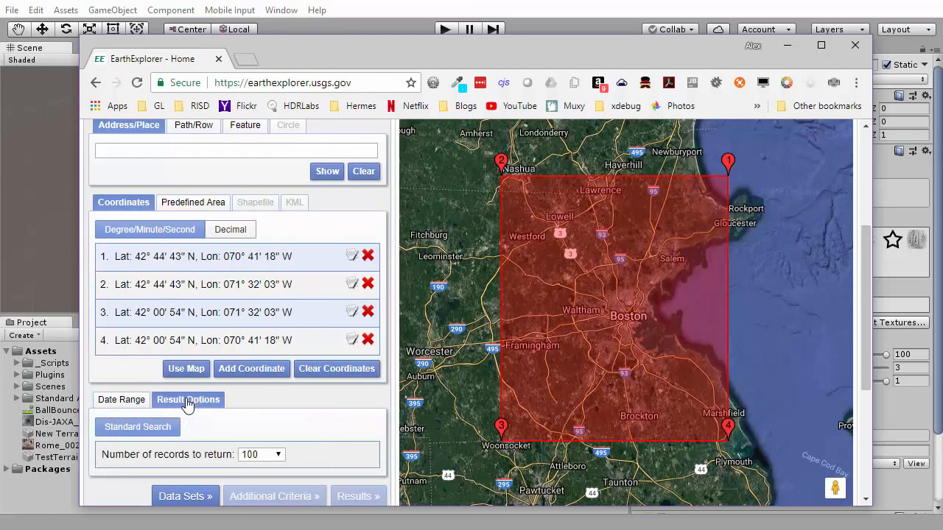
Check the date range options, bring up the available data sets and expand the Digital Elevation category.
scroll(193, 397, "down", 2)
left_click(121, 253)
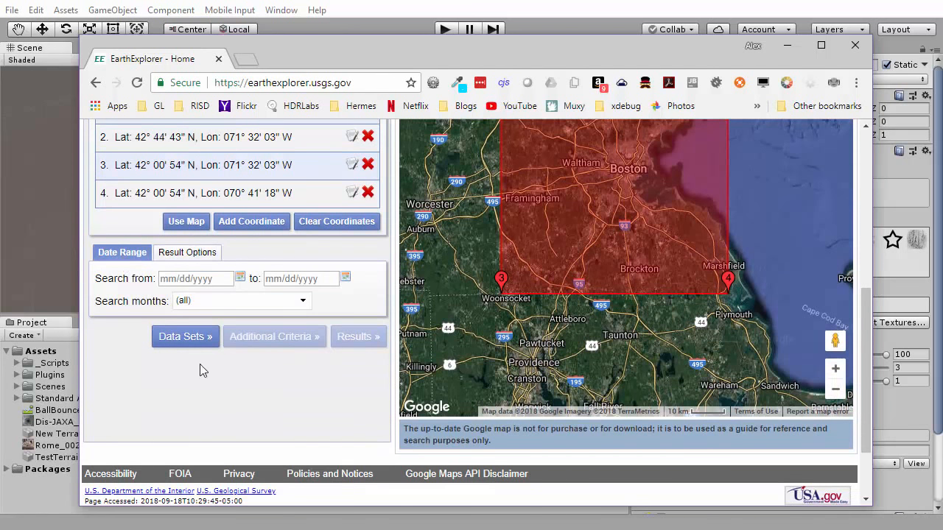
left_click(169, 344)
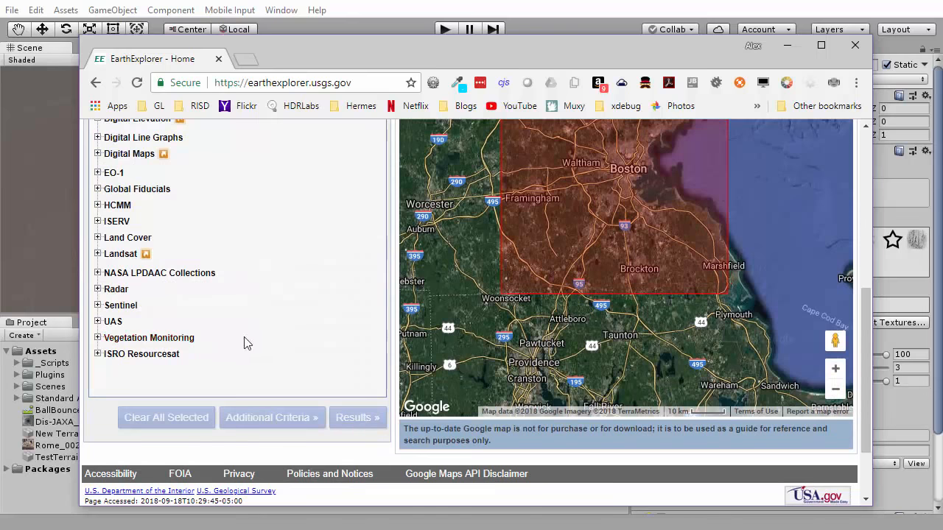
scroll(246, 331, "down", 3)
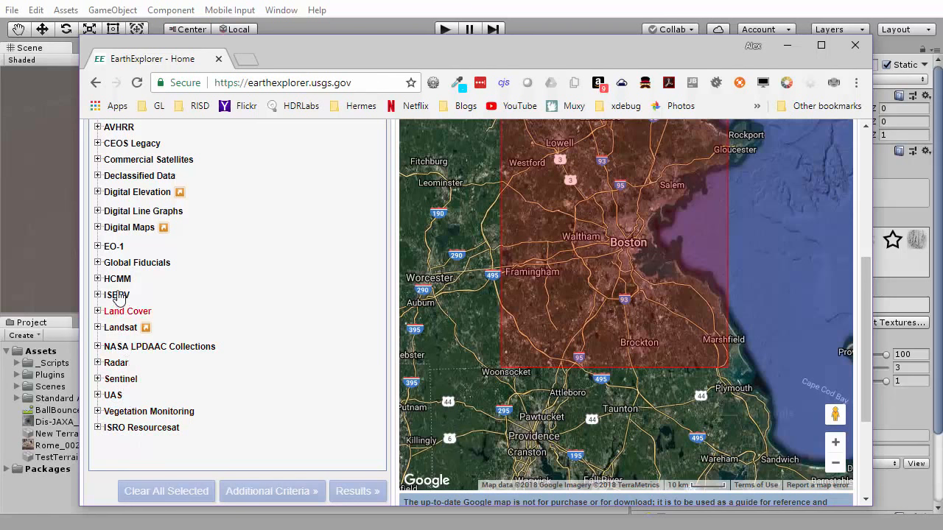
scroll(133, 273, "up", 1)
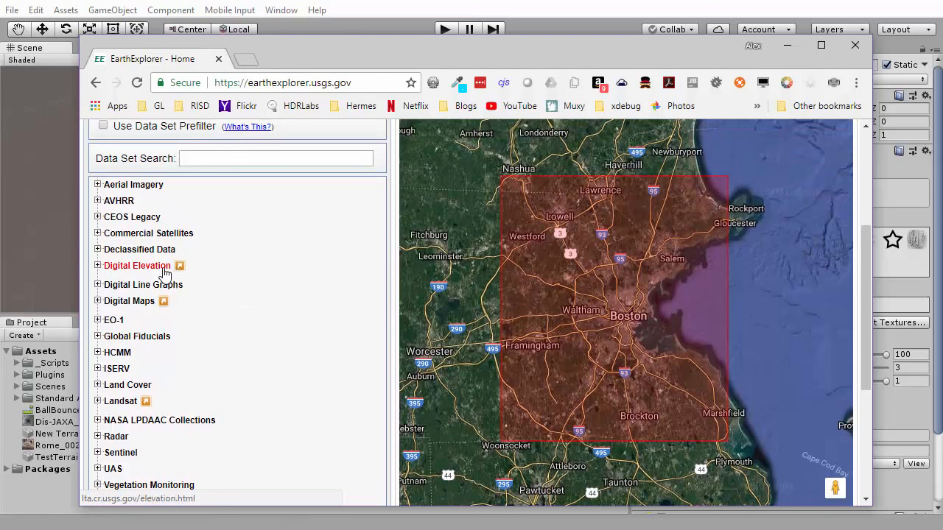
left_click(112, 268)
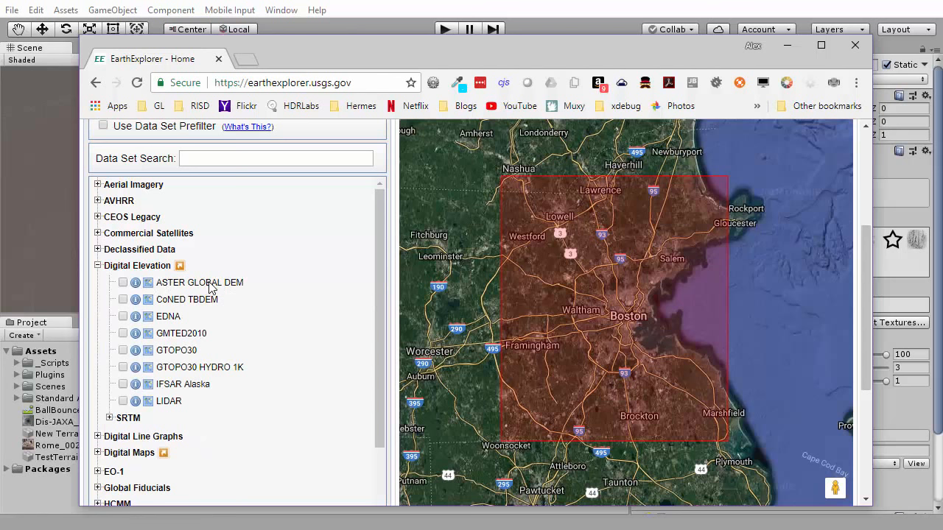
Select all Digital Elevation data sets from ASTER GLOBAL DEM through LIDAR, accepting the data set notices.
left_click(124, 400)
key("Escape")
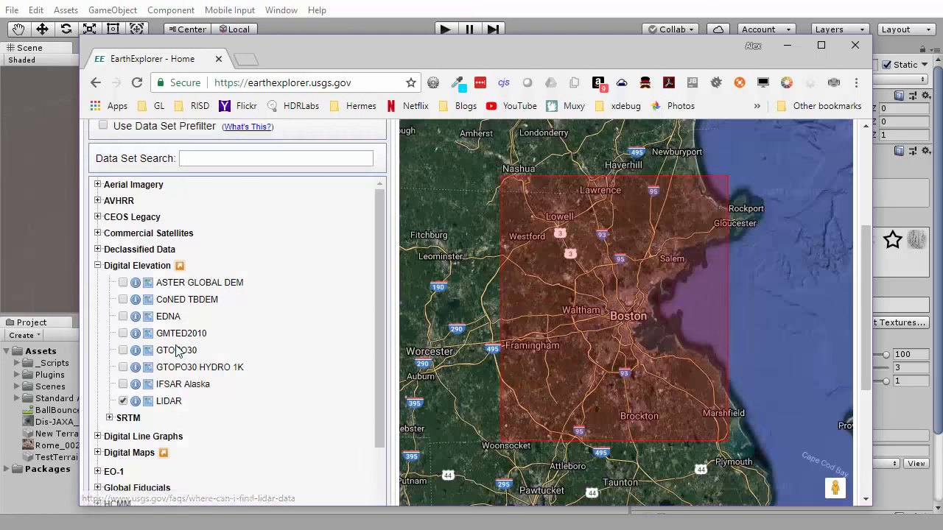
left_click(123, 317)
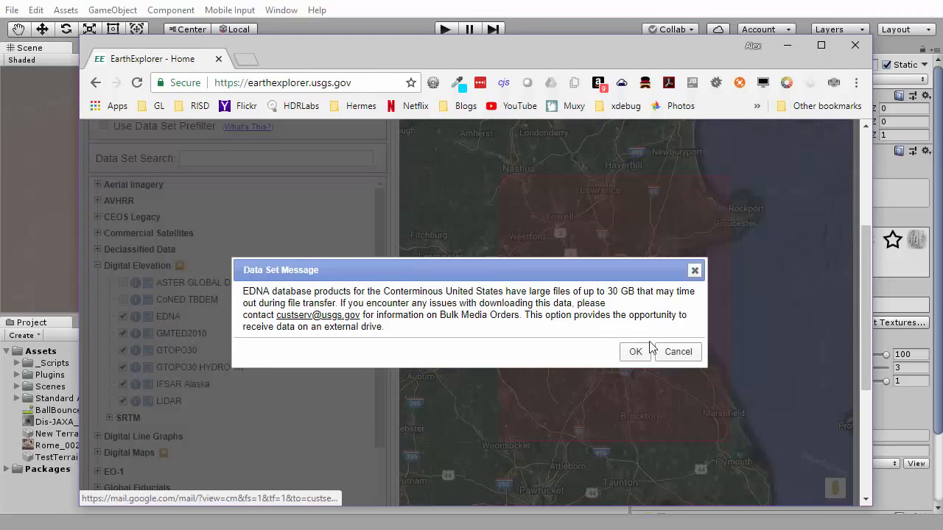
left_click(628, 348)
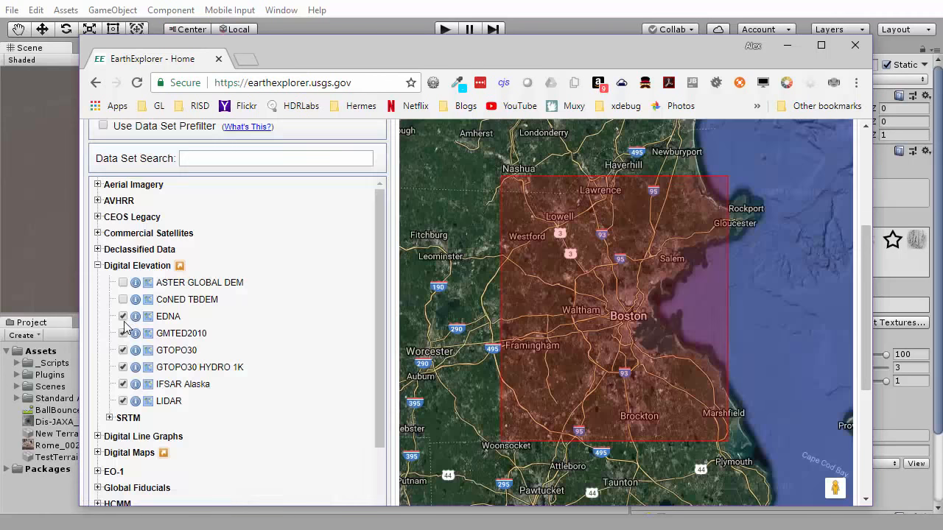
left_click(123, 282)
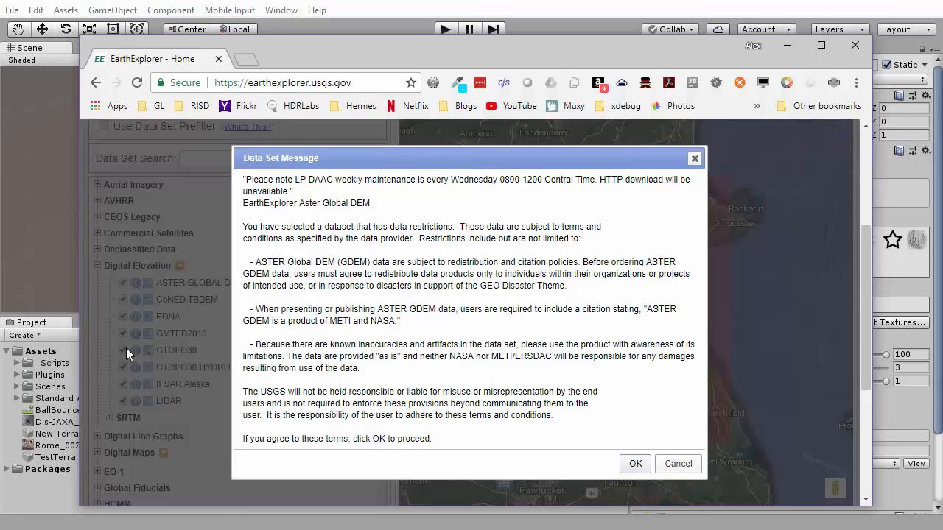
left_click(638, 465)
Show the search results for the selected data sets and preview the ASTGDEMV2_0N42W071 elevation image.
scroll(221, 381, "down", 10)
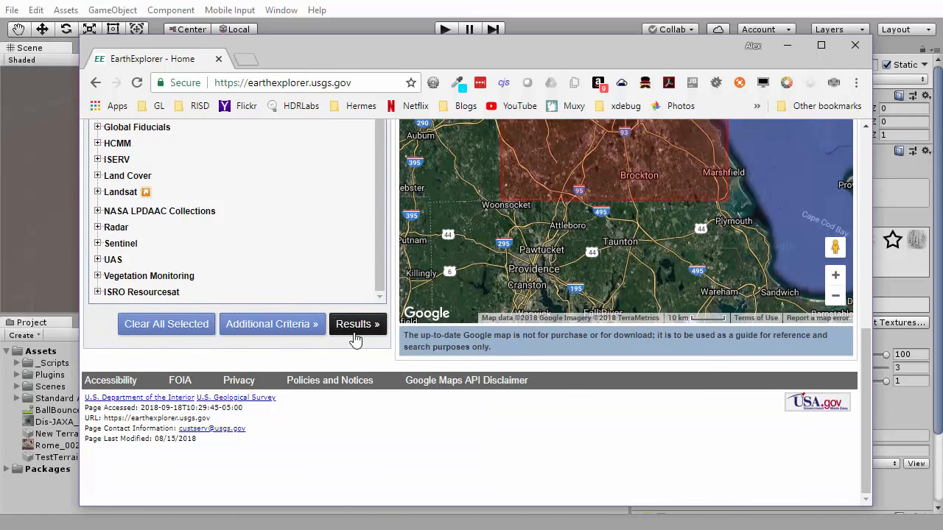
left_click(353, 325)
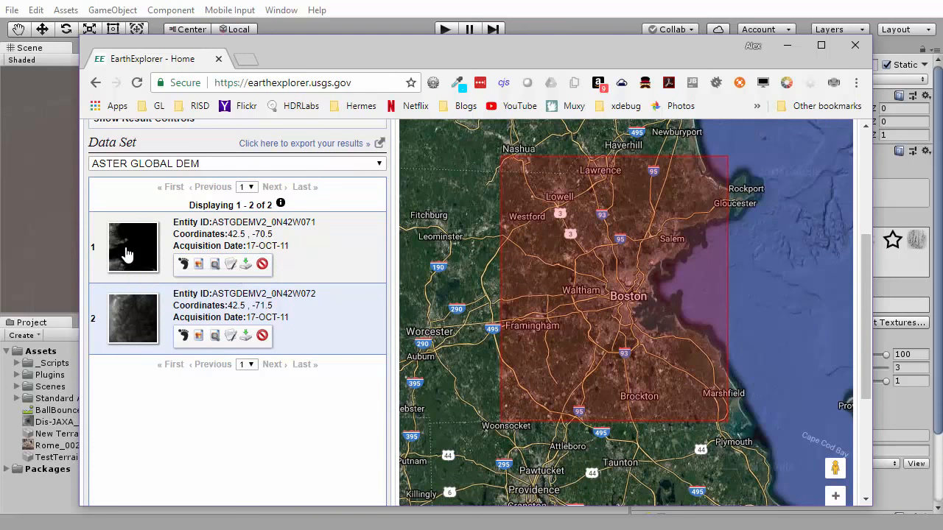
left_click(127, 254)
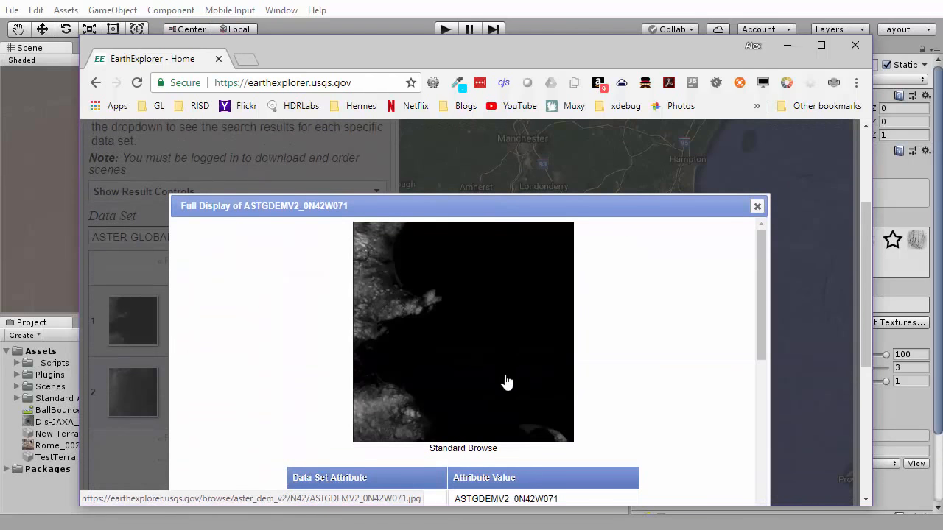
left_click(756, 207)
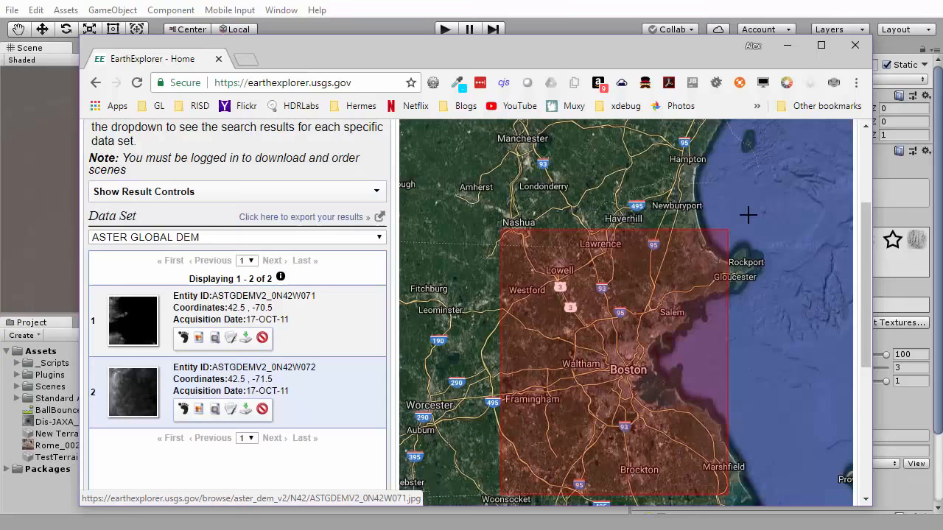
Review the full display of the ASTGDEMV2_0N42W072 result and open it in a new window.
left_click(129, 397)
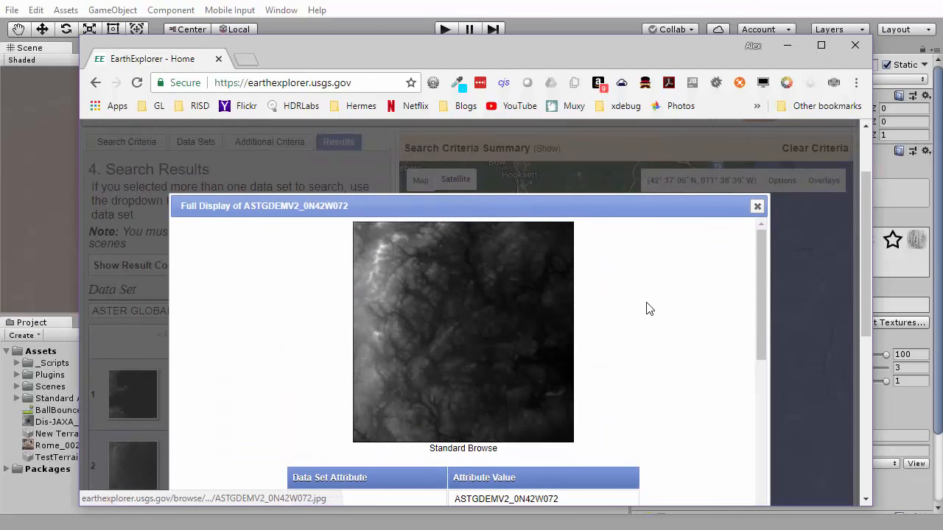
scroll(637, 364, "down", 5)
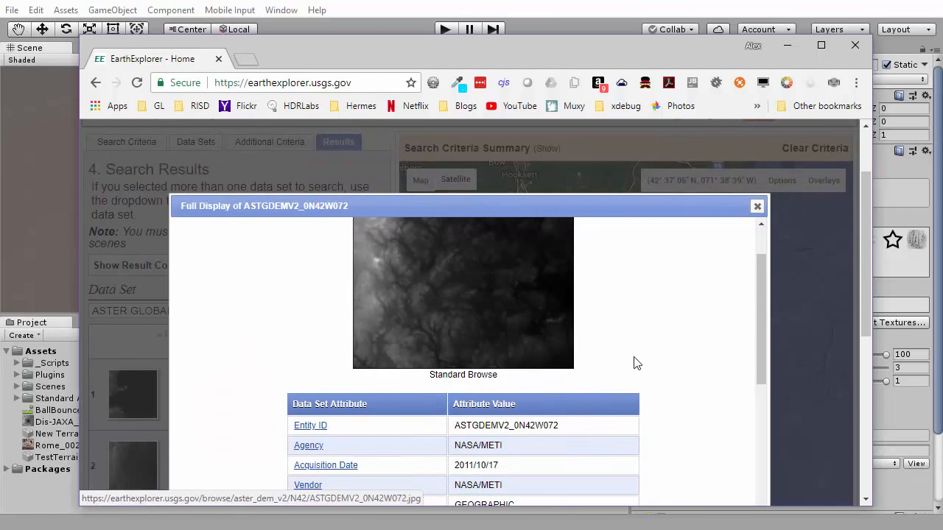
scroll(637, 363, "down", 10)
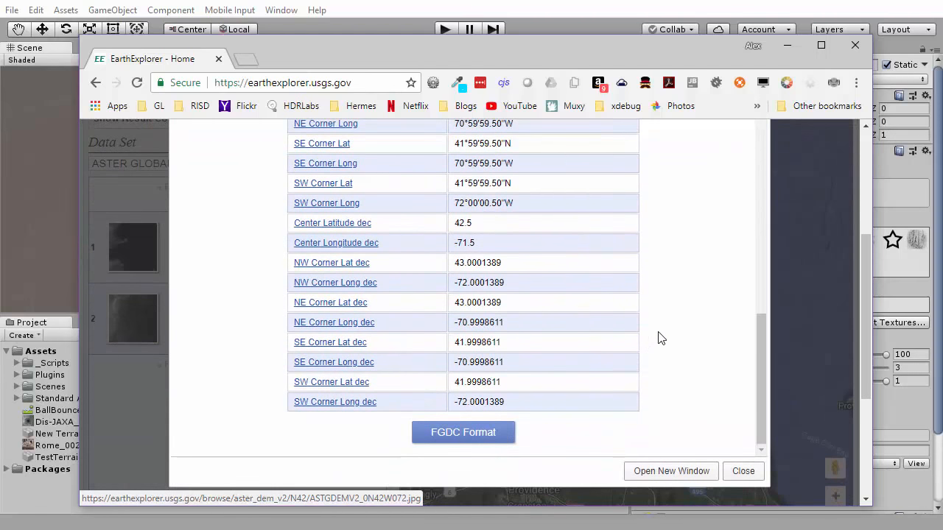
left_click(656, 479)
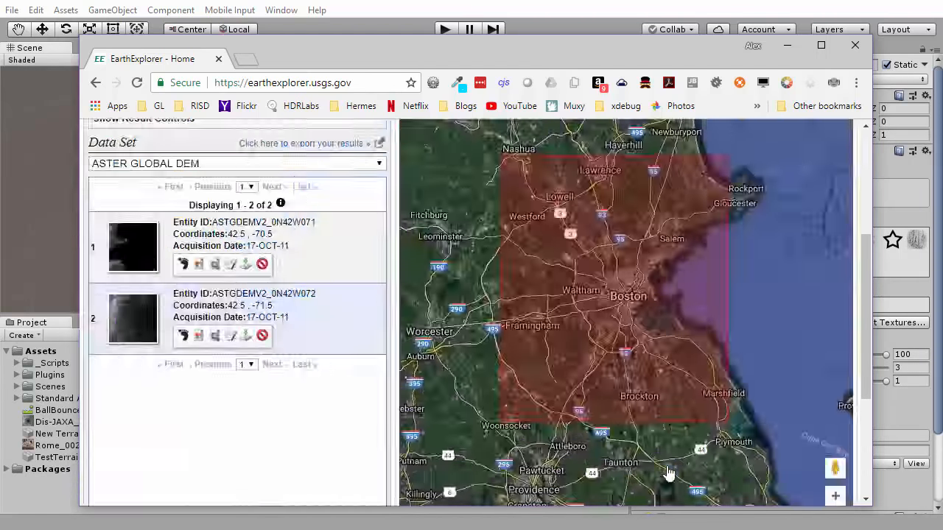
Examine the ASTGDEMV2_0N42W072 metadata page, including its elevation image, attribute table and download link.
scroll(663, 316, "down", 4)
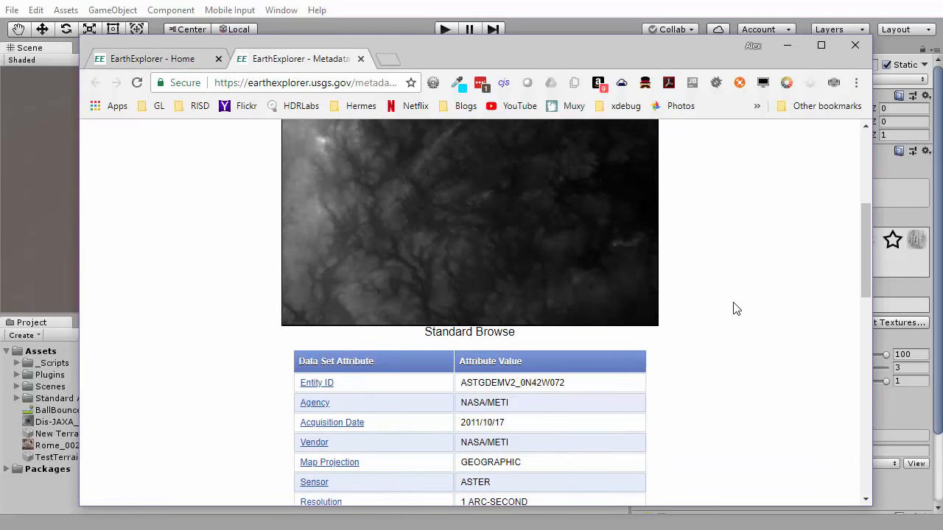
scroll(750, 306, "up", 5)
scroll(750, 305, "down", 15)
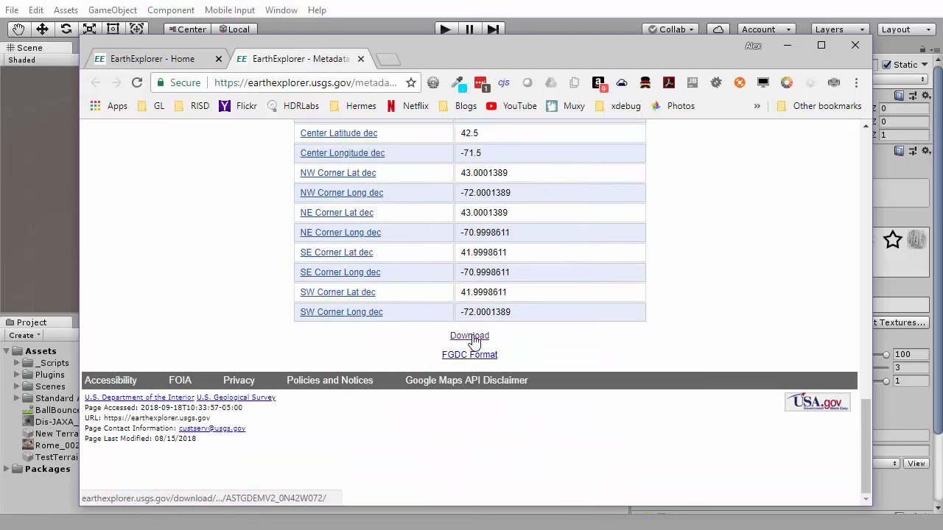
scroll(684, 347, "up", 5)
scroll(684, 347, "down", 5)
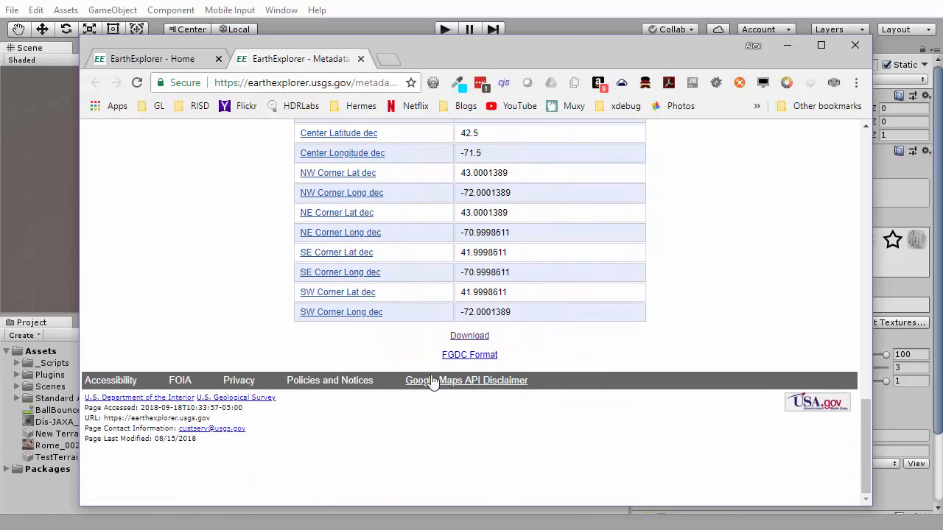
scroll(636, 375, "up", 10)
scroll(637, 375, "up", 3)
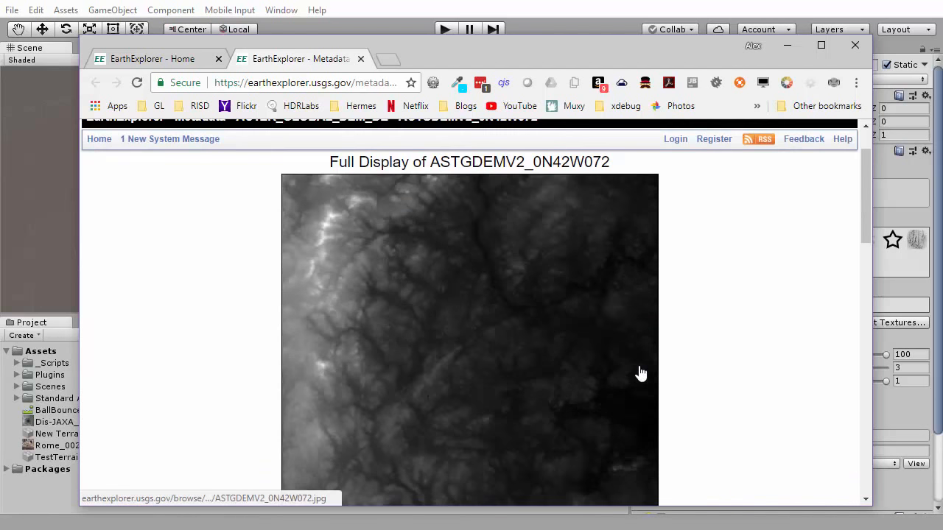
scroll(475, 157, "down", 1)
scroll(589, 330, "up", 1)
Save the elevation image to the Desktop as ASTGDEMV2_0N42W072.jpg and view the saved file in IrfanView before closing it.
right_click(417, 240)
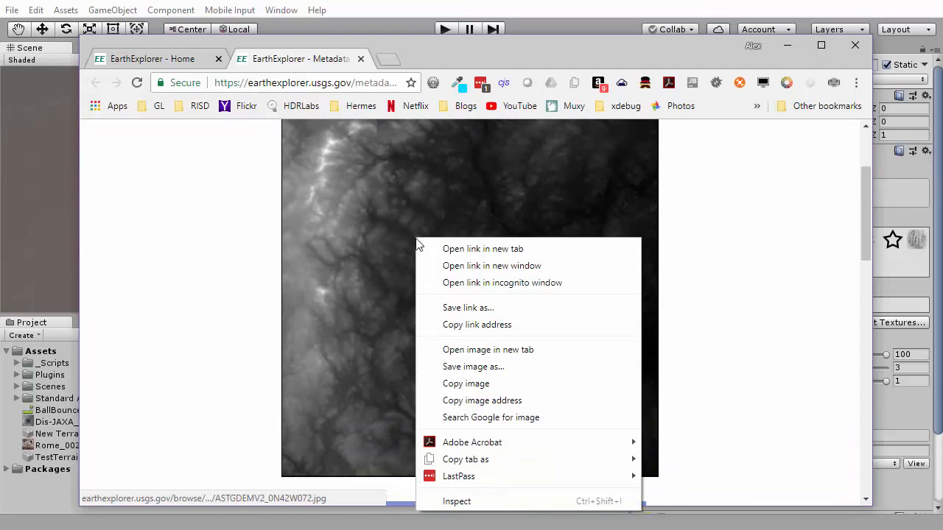
left_click(474, 366)
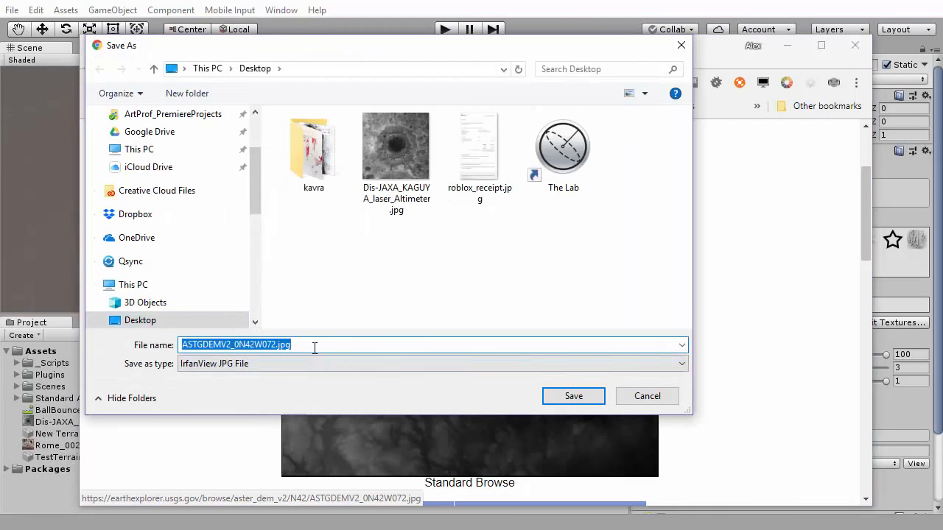
left_click(560, 396)
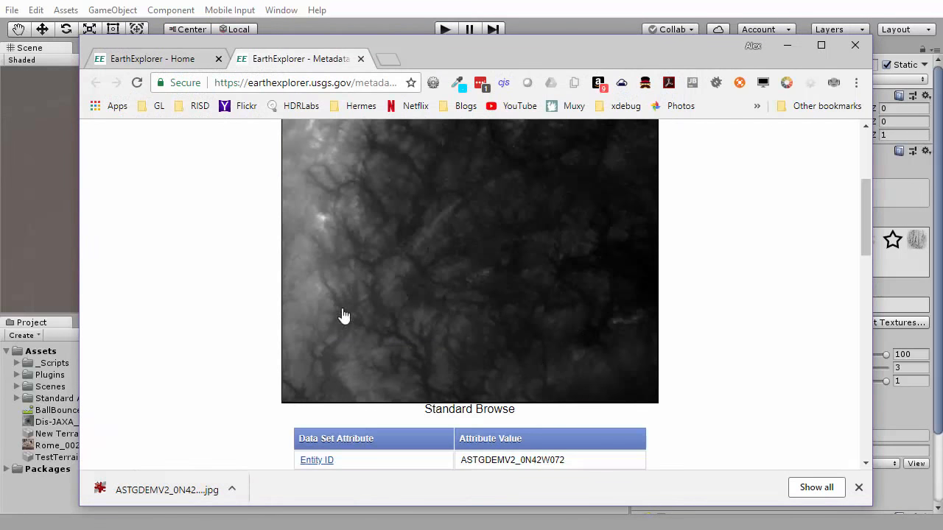
scroll(562, 320, "down", 2)
left_click(121, 490)
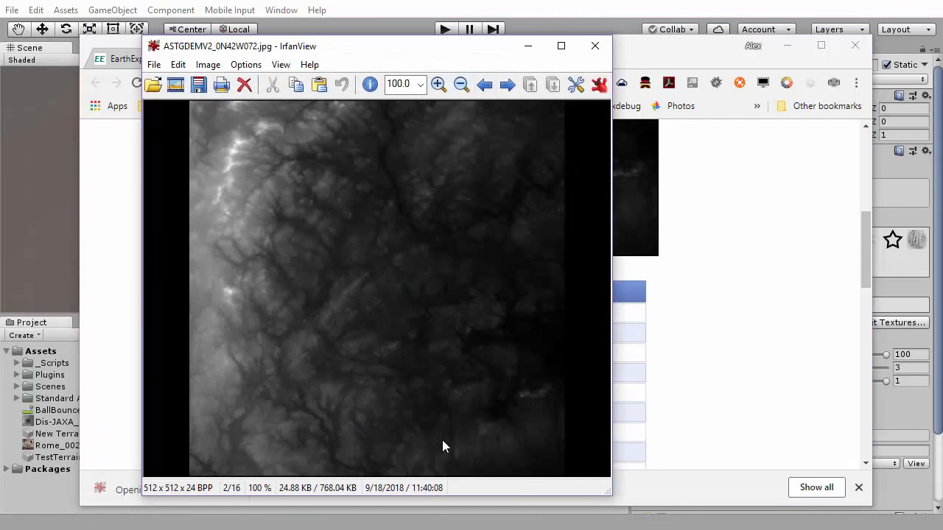
left_click(595, 46)
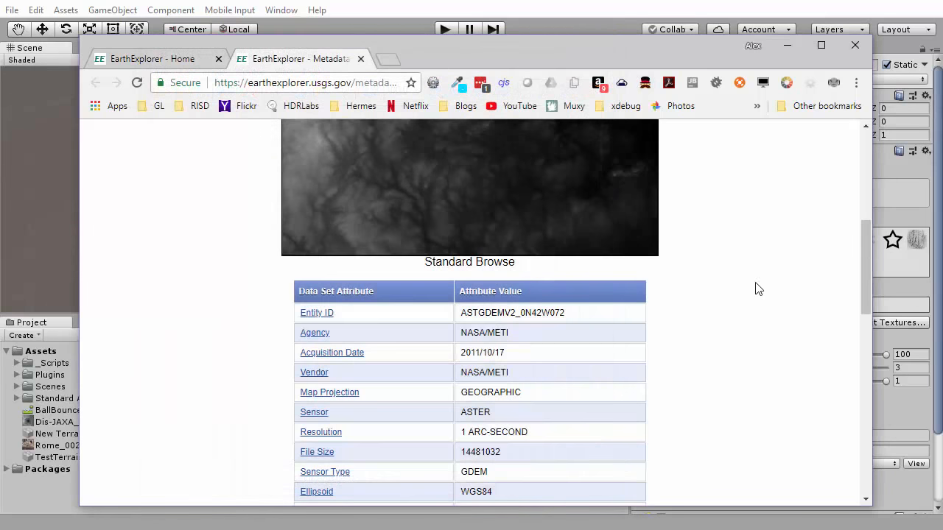
Read through the remaining data set attributes and the download option for the ASTGDEMV2_0N42W072 elevation data.
scroll(758, 289, "up", 5)
scroll(755, 322, "down", 4)
scroll(711, 347, "up", 1)
scroll(712, 347, "down", 7)
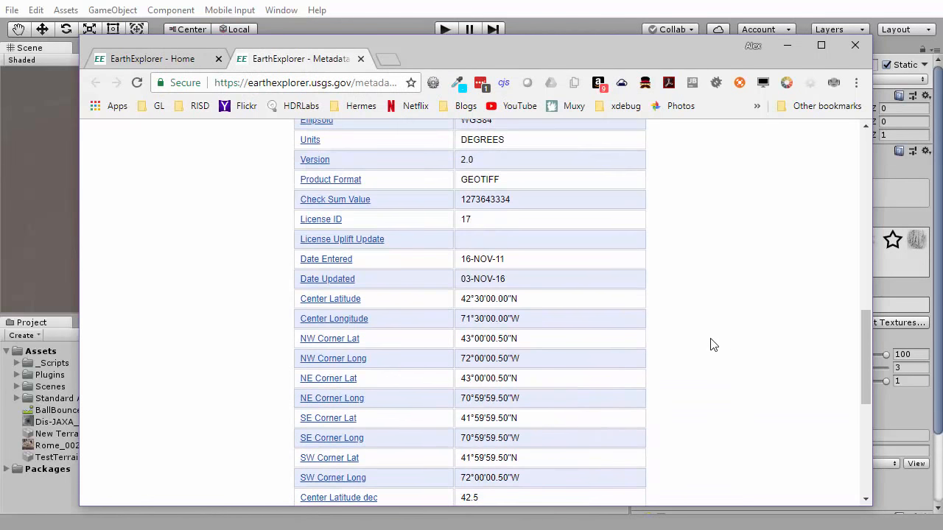
scroll(712, 345, "down", 5)
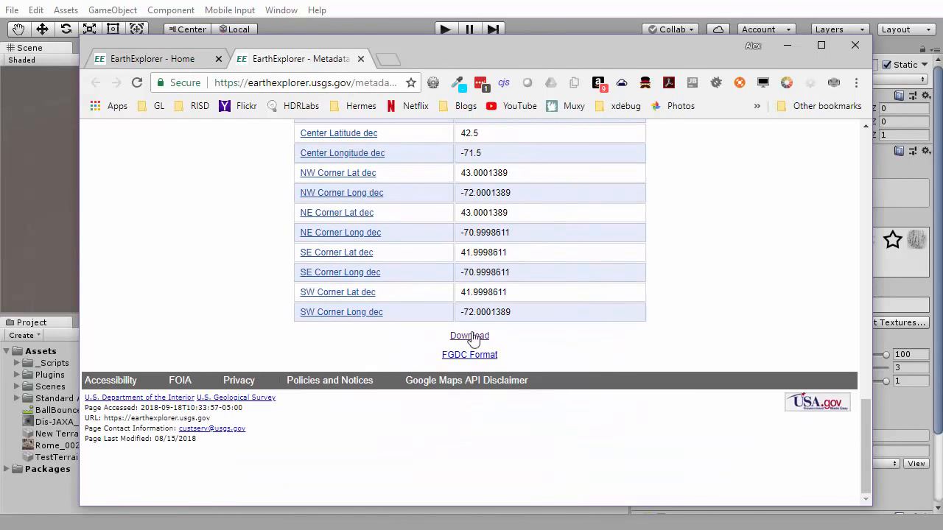
scroll(658, 354, "up", 12)
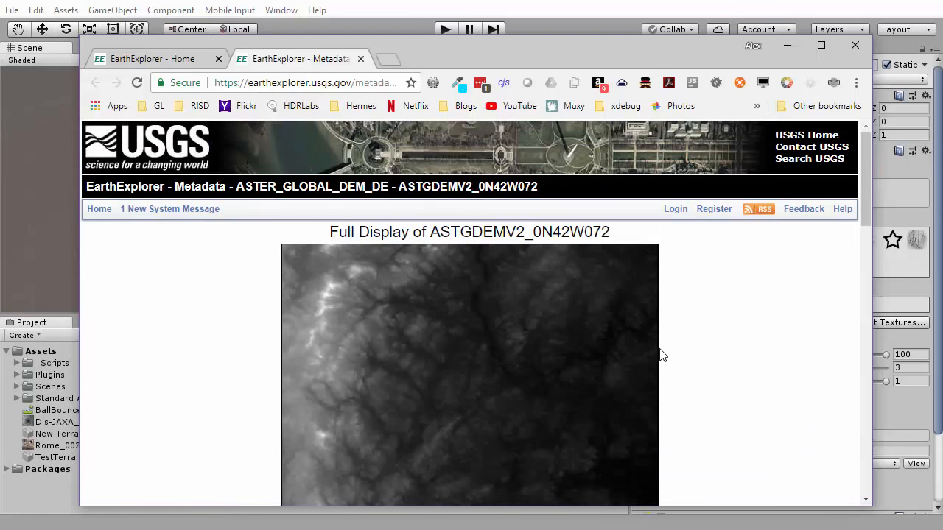
scroll(660, 354, "down", 1)
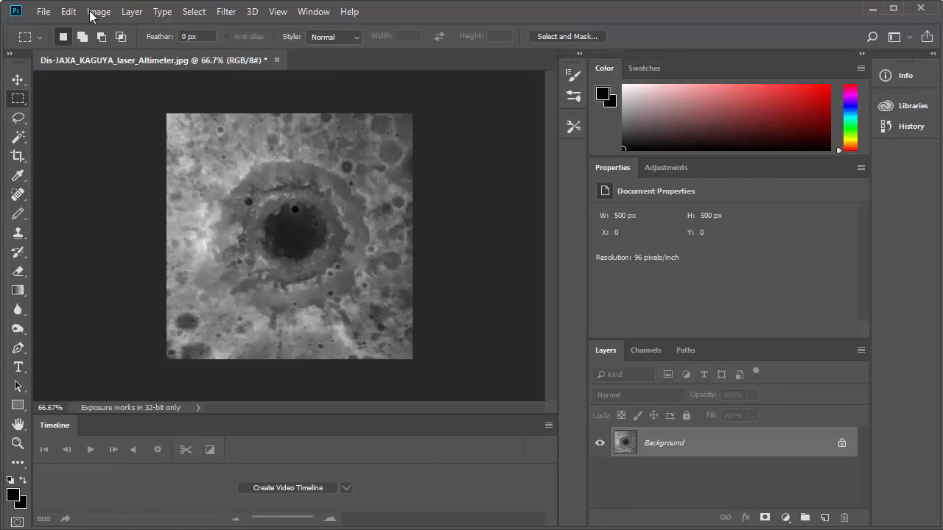
Switch to Photoshop and convert the Dis-JAXA_KAGUYA_laser_Altimeter image to Grayscale mode at 16 bits per channel, discarding its color information.
left_click(94, 12)
mouse_move(115, 32)
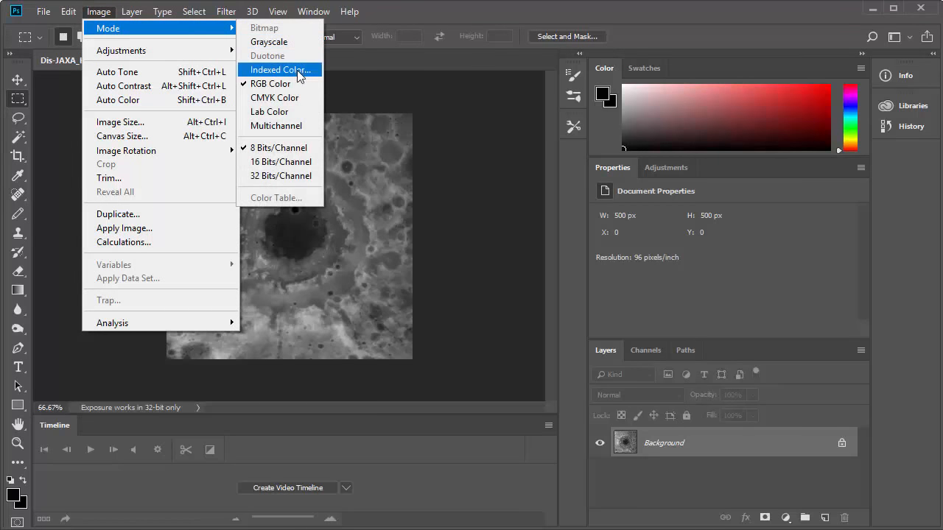
left_click(257, 44)
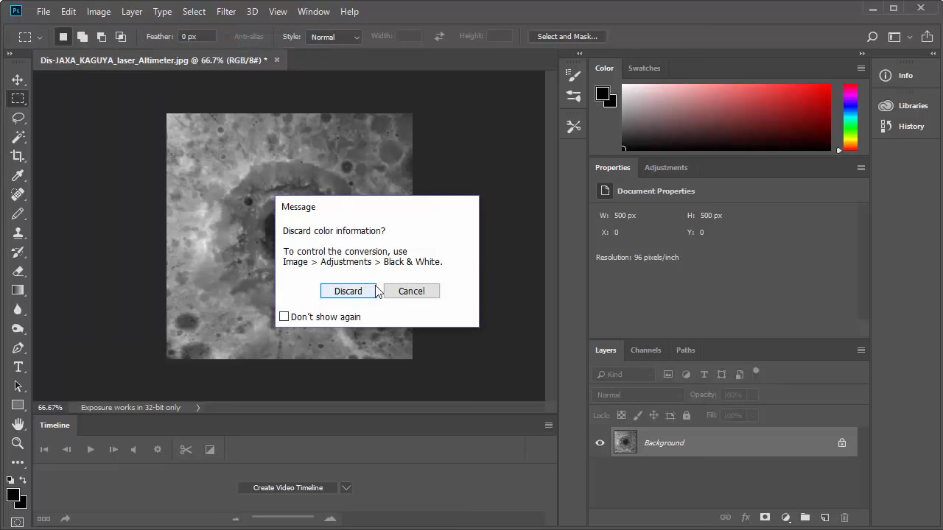
left_click(352, 294)
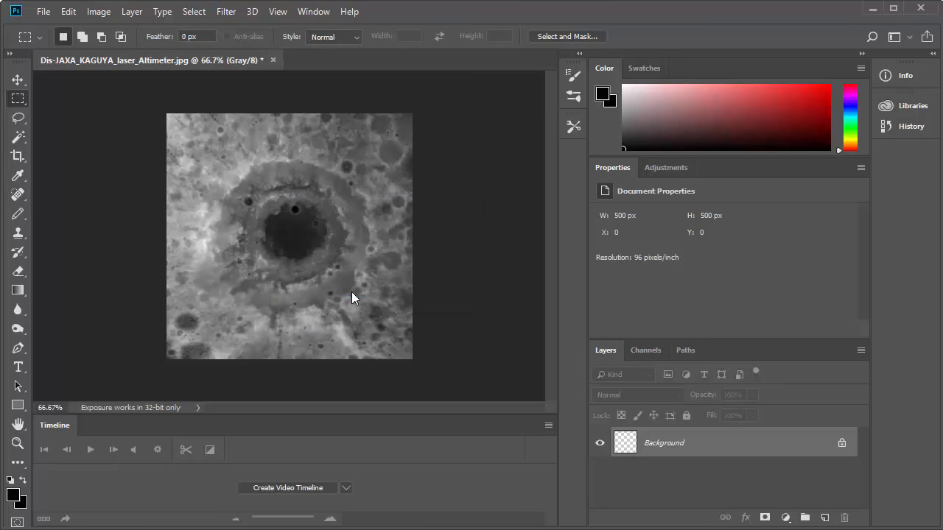
left_click(98, 11)
mouse_move(116, 30)
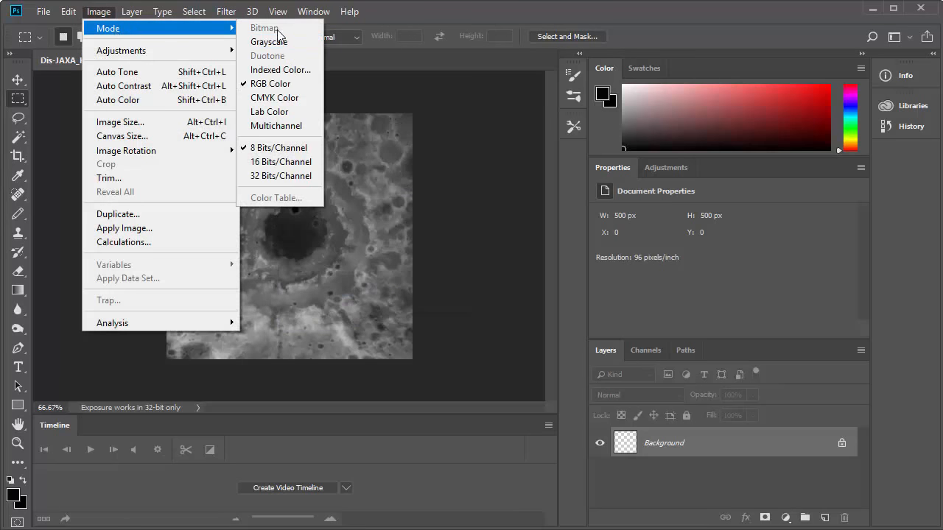
left_click(282, 161)
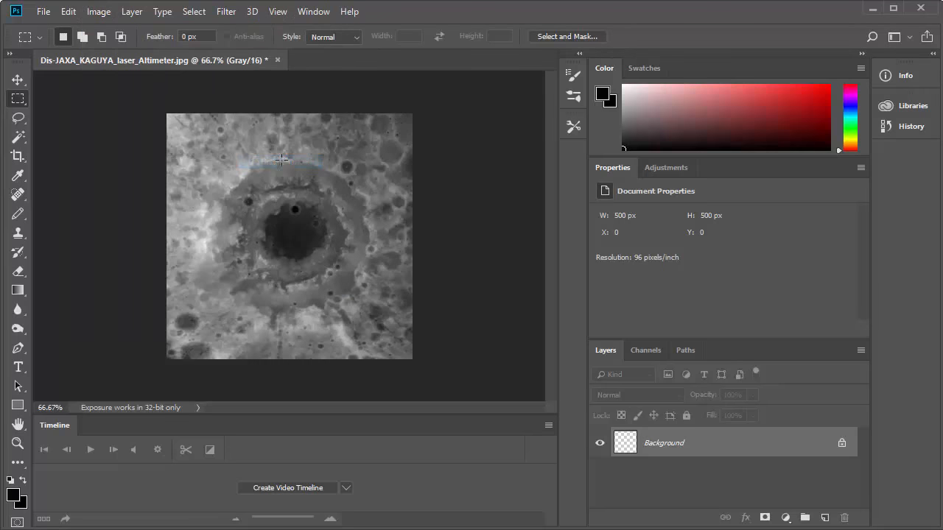
Save the grayscale crater image as Dis-JAXA_KAGUYA_laser_Altimeter.raw in Photoshop Raw format in the Soccer Demo Assets folder, using IBM PC byte order.
left_click(45, 11)
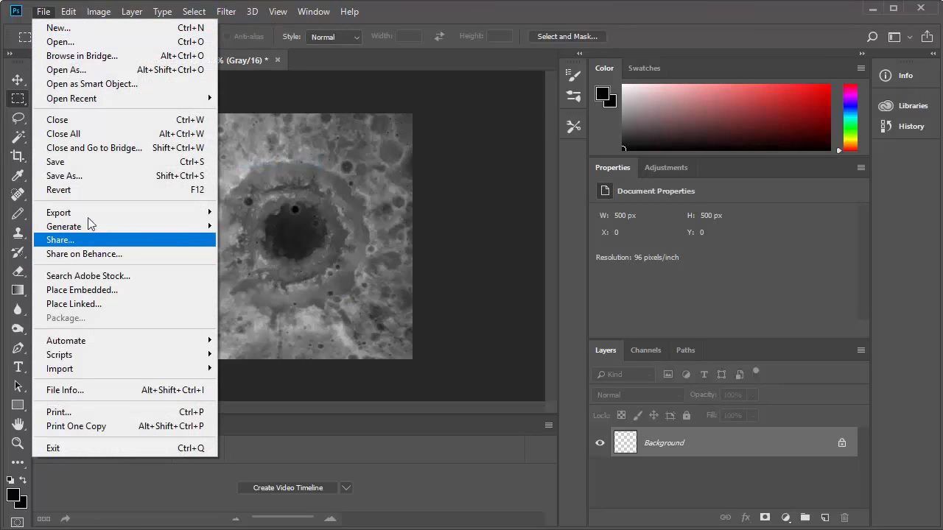
left_click(83, 177)
left_click(227, 360)
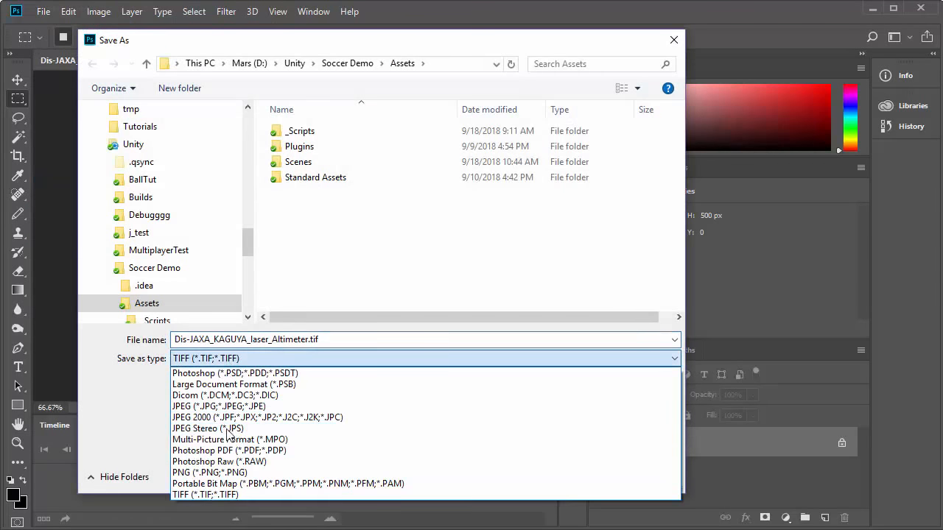
left_click(222, 460)
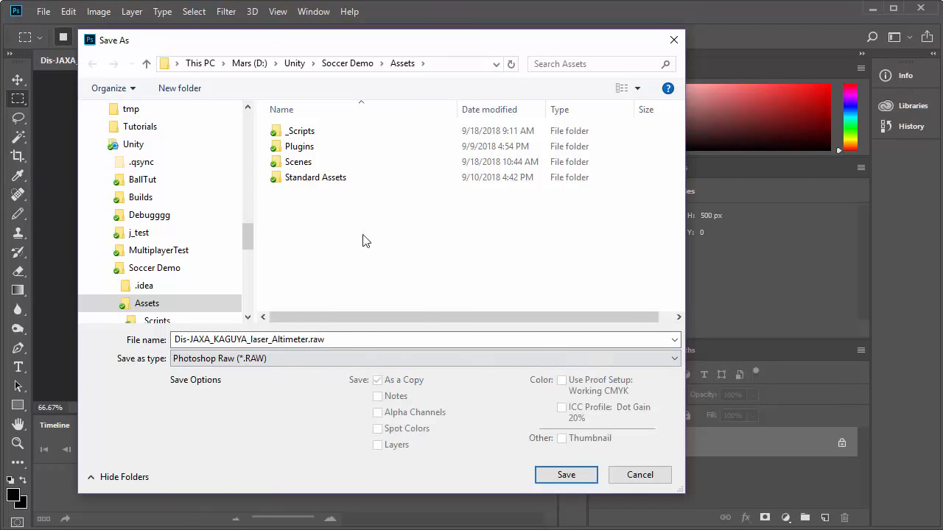
left_click(566, 474)
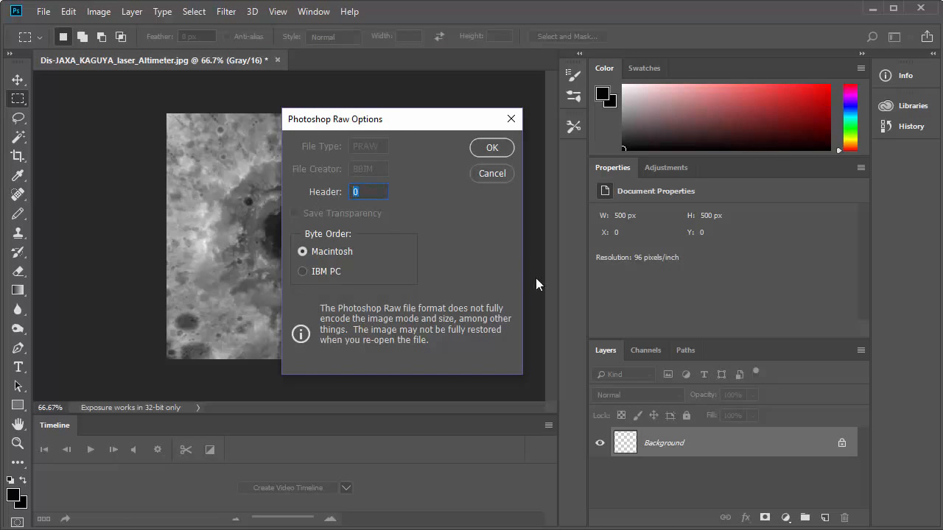
left_click(302, 271)
left_click_drag(345, 120, 305, 98)
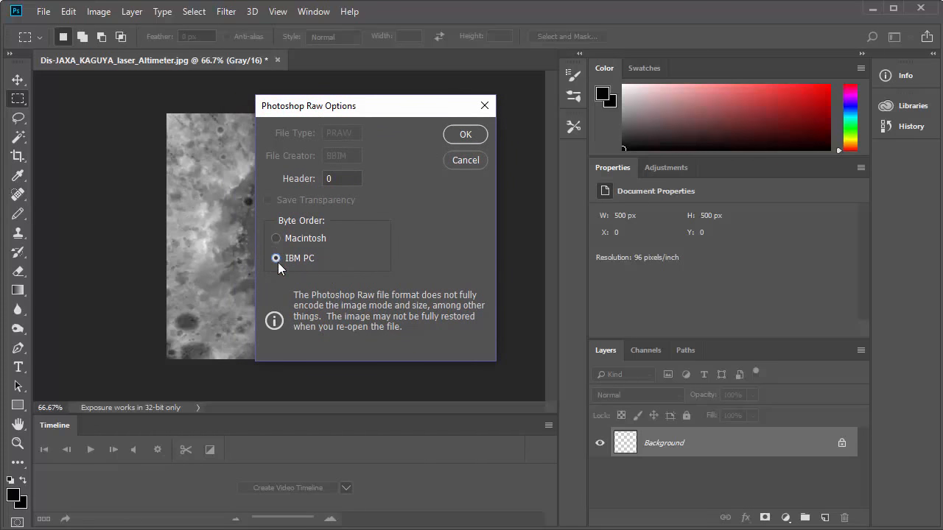
left_click(465, 136)
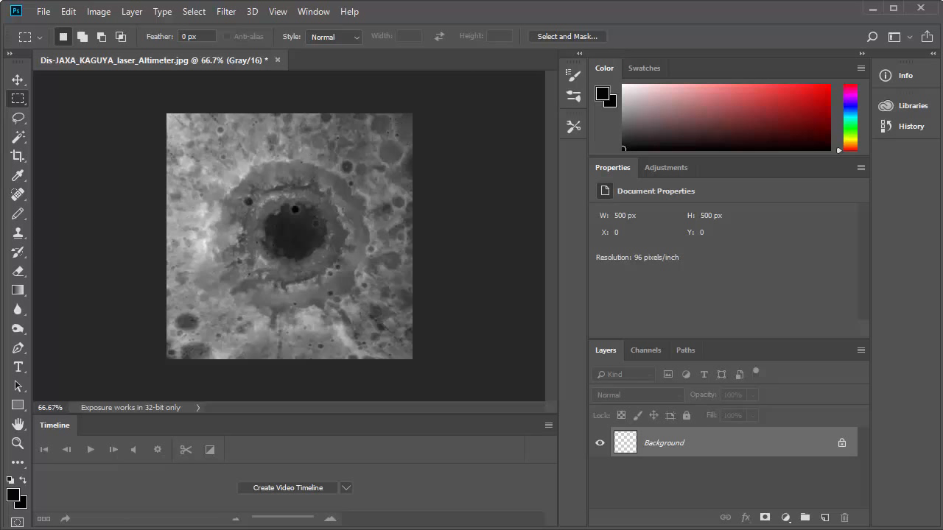
Switch to Unity and choose Dis-JAXA_KAGUYA_laser_Altimeter.raw from the project's Assets folder as the raw heightmap for the terrain.
key("alt+Tab")
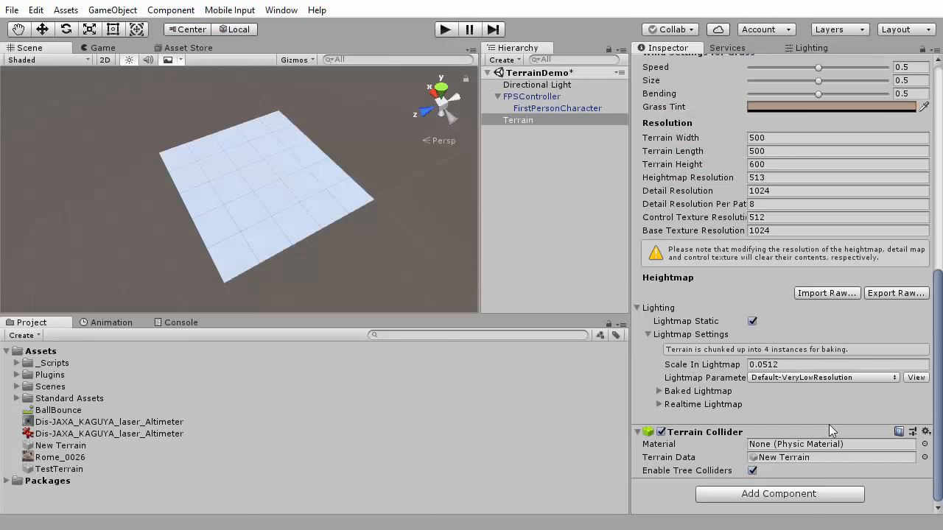
left_click(820, 293)
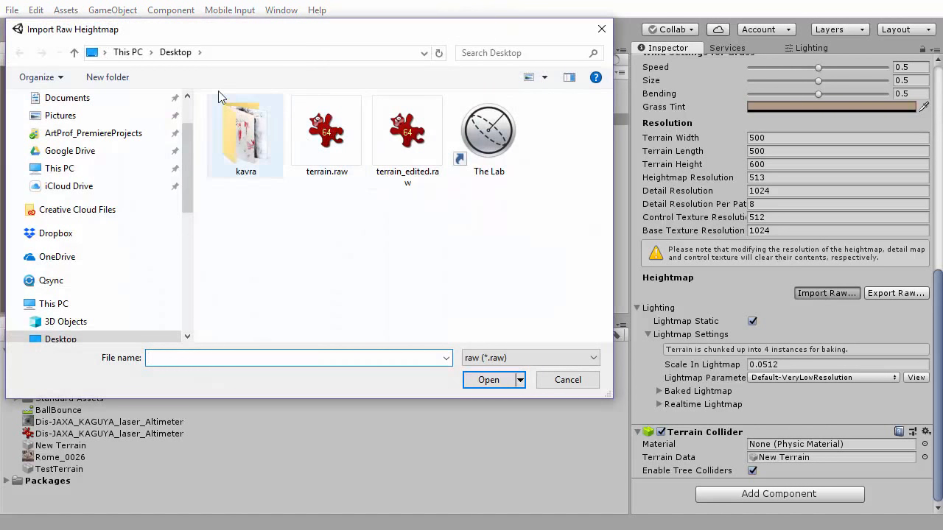
left_click(315, 185)
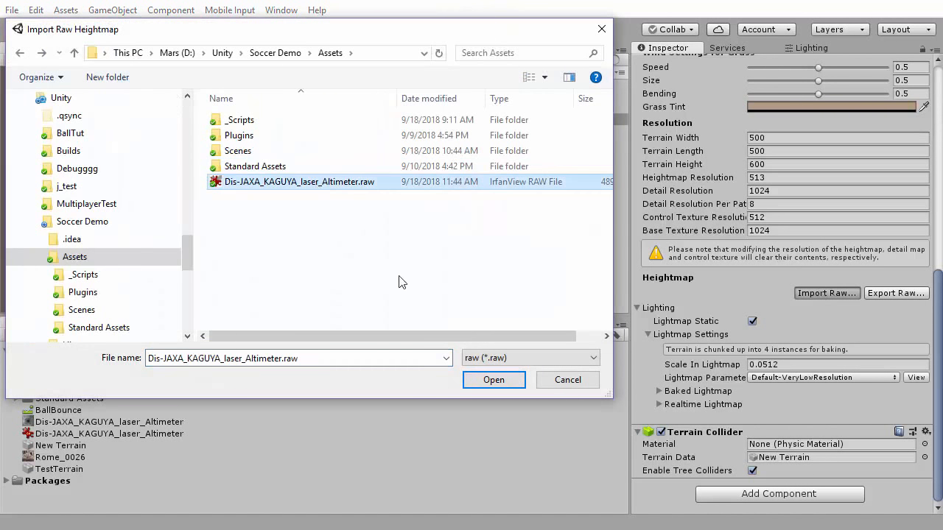
left_click(496, 382)
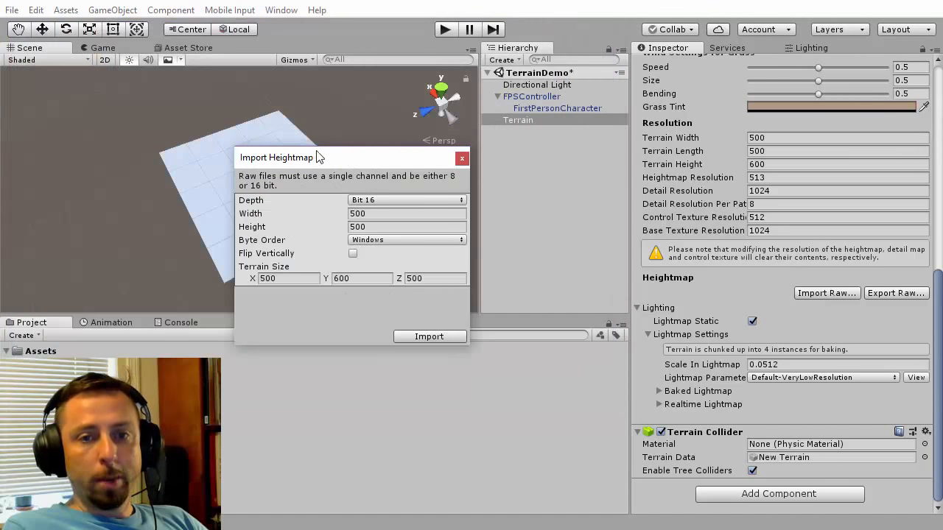
Import the heightmap with Windows byte order and a terrain size Y of 50.
left_click_drag(319, 156, 374, 168)
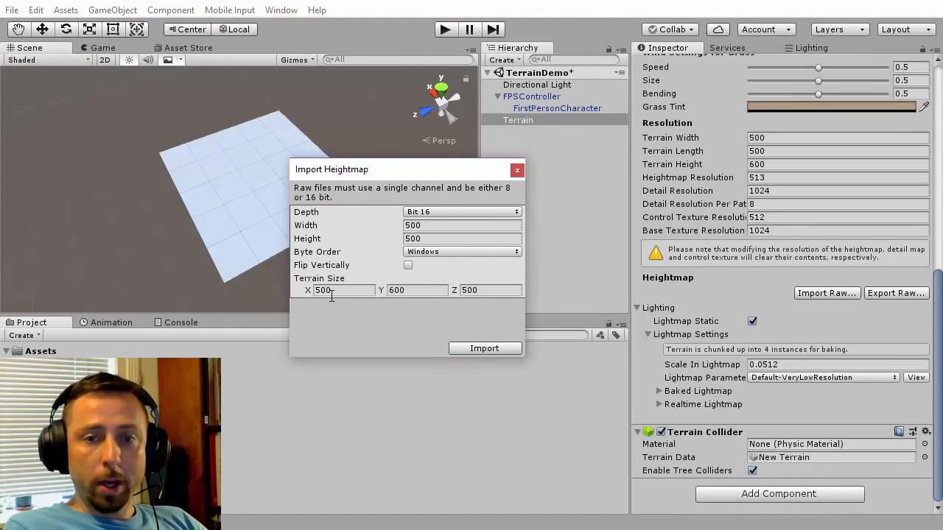
key("Tab")
key("Tab")
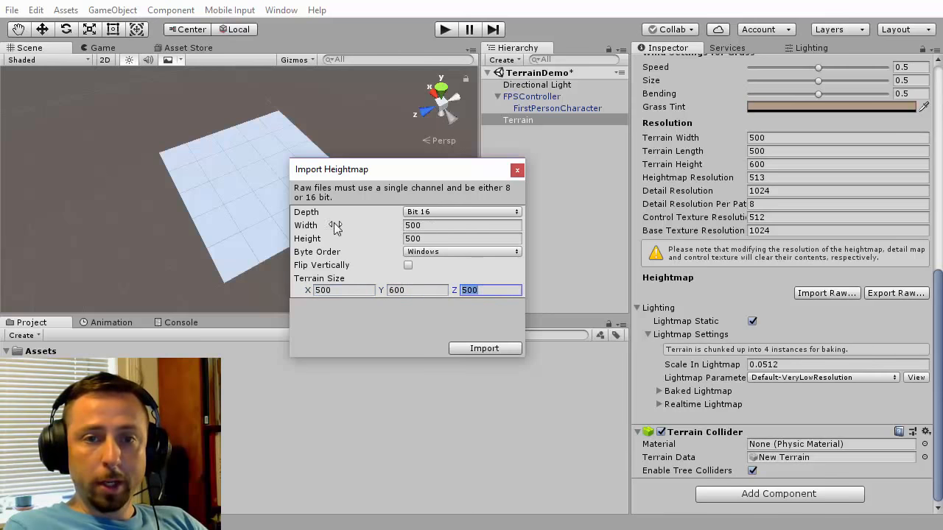
left_click(429, 255)
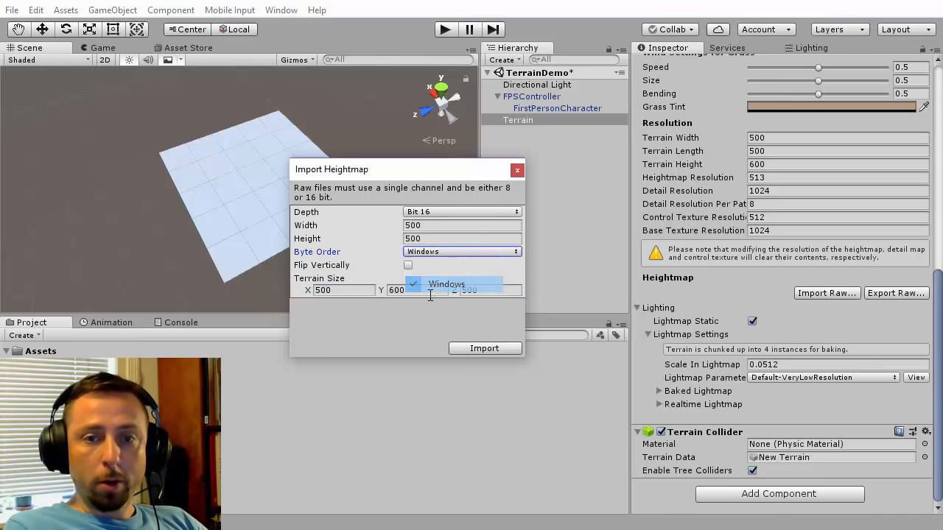
left_click(453, 282)
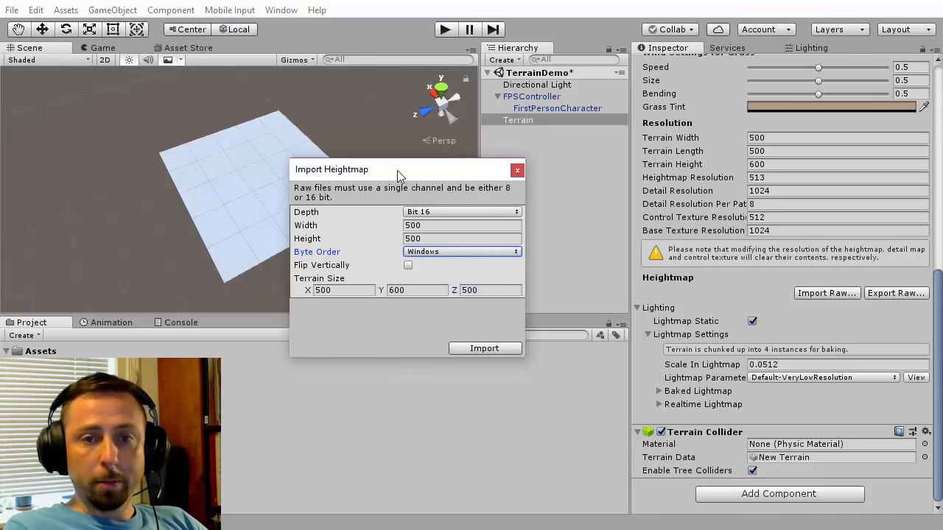
left_click_drag(398, 175, 411, 179)
left_click(439, 293)
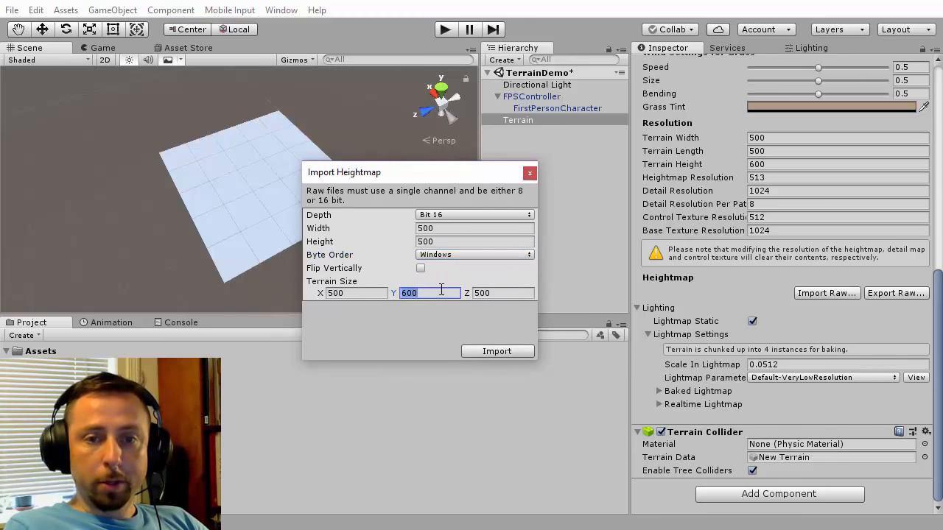
left_click(355, 282)
left_click(421, 291)
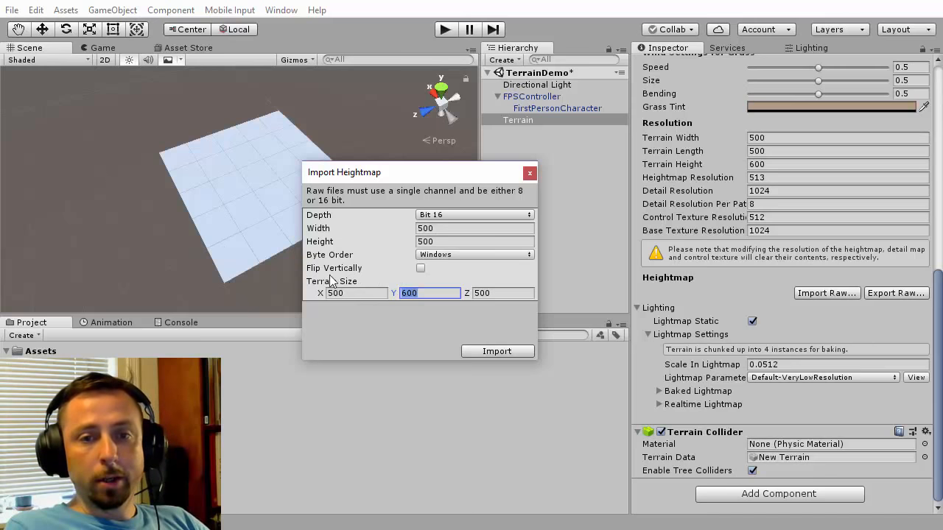
left_click_drag(238, 243, 169, 214, "alt")
left_click(422, 293)
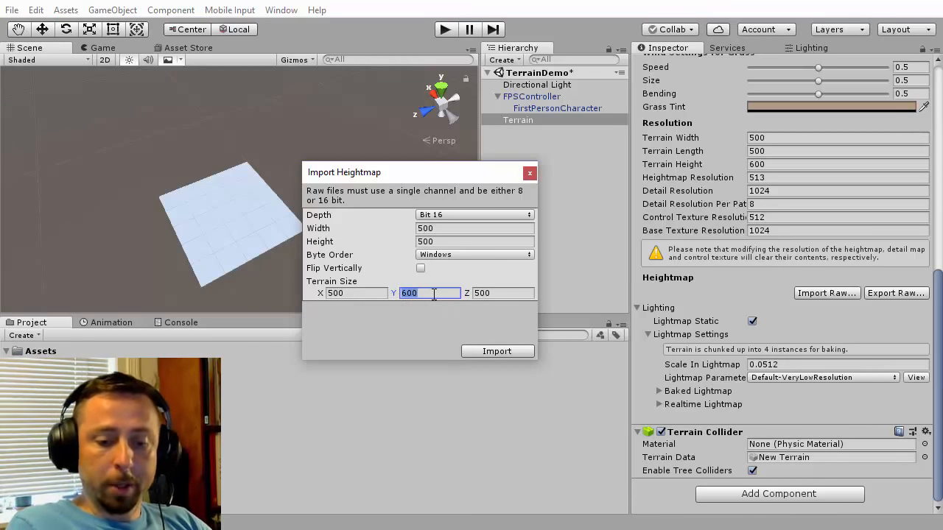
left_click_drag(418, 293, 380, 289)
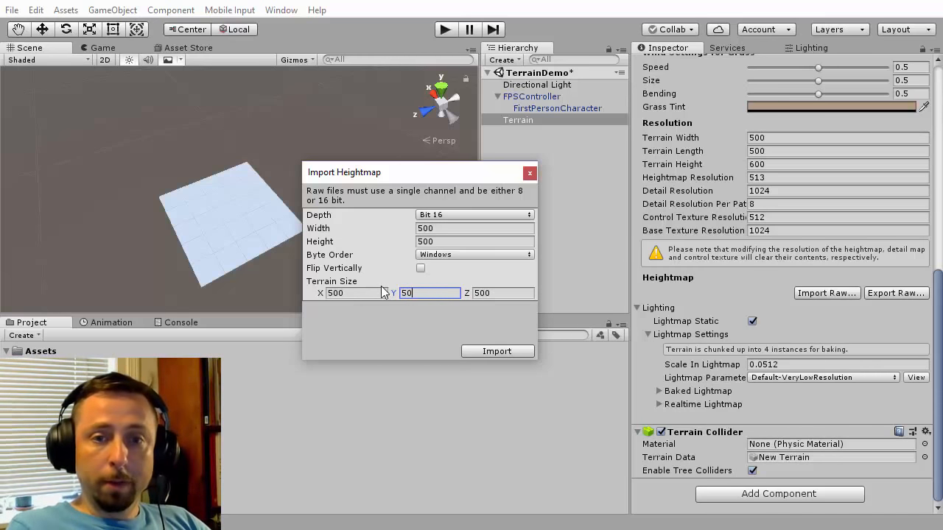
type("50")
left_click(497, 350)
Inspect the relief of the imported crater terrain up close from several angles.
scroll(367, 249, "up", 5)
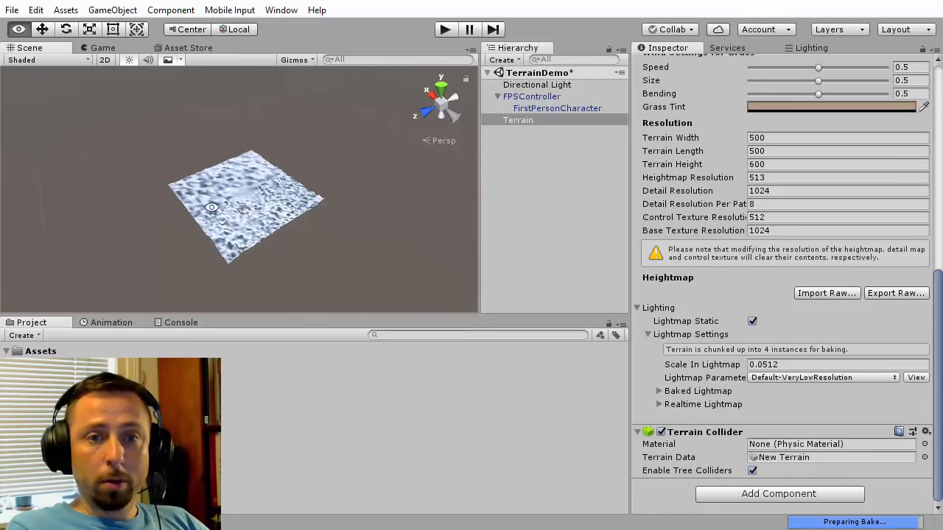
right_click_drag(367, 249, 519, 272, "alt")
middle_click_drag(253, 244, 257, 221, "alt")
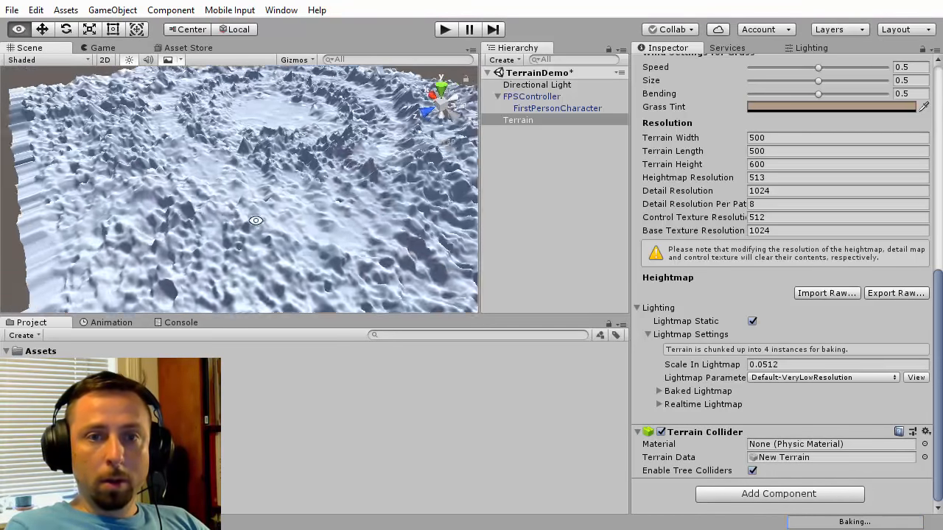
right_click_drag(257, 221, 236, 216, "alt")
left_click_drag(236, 216, 256, 237, "alt")
key("w")
right_click_drag(273, 271, 412, 286)
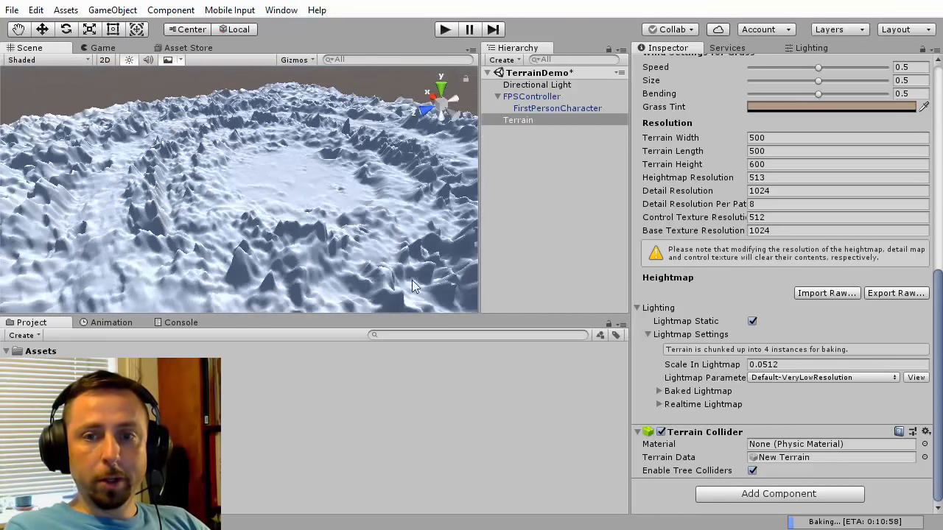
Reimport Dis-JAXA_KAGUYA_laser_Altimeter.raw onto the terrain with its Y size set to 20, and check the flatter relief.
left_click(826, 293)
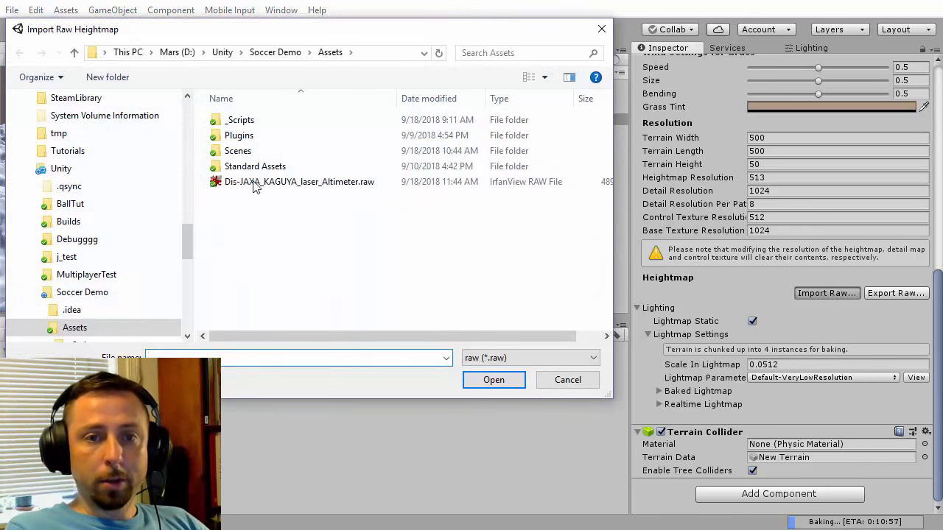
double_click(250, 186)
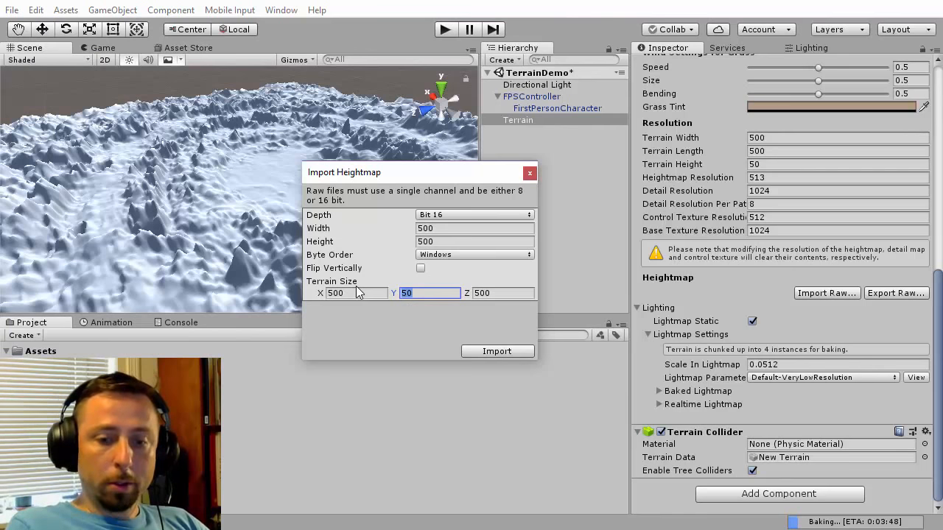
type("20")
left_click(497, 351)
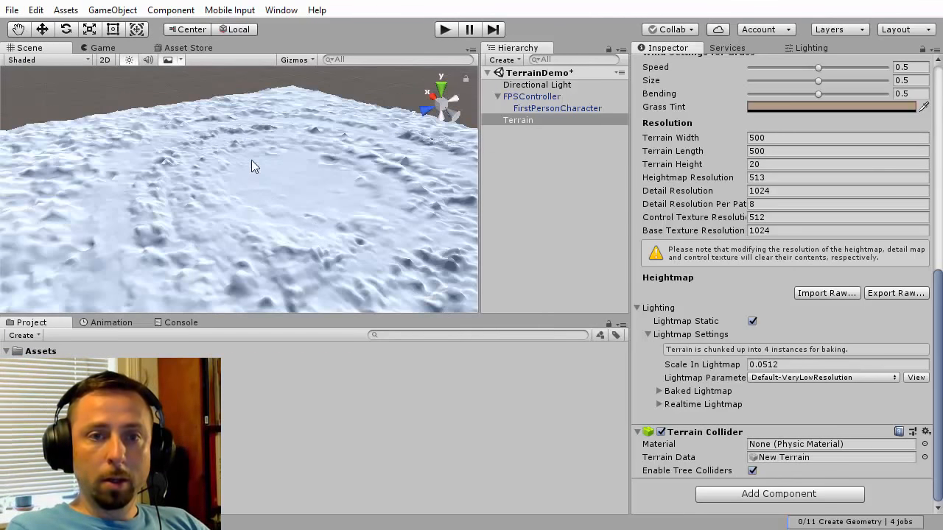
right_click_drag(251, 160, 288, 116)
mouse_move(277, 208)
right_mouse_down()
mouse_move(4, 206)
mouse_move(280, 255)
mouse_move(292, 211)
right_mouse_up()
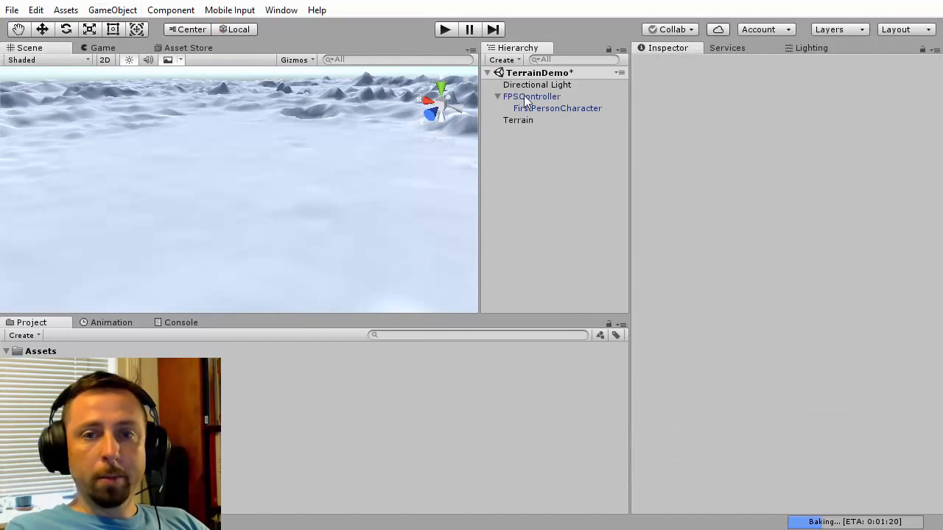
Move the FPSController from beneath the terrain's edge region onto the flat crater floor, at about X 246, Z 244.
left_click(528, 99)
key("w")
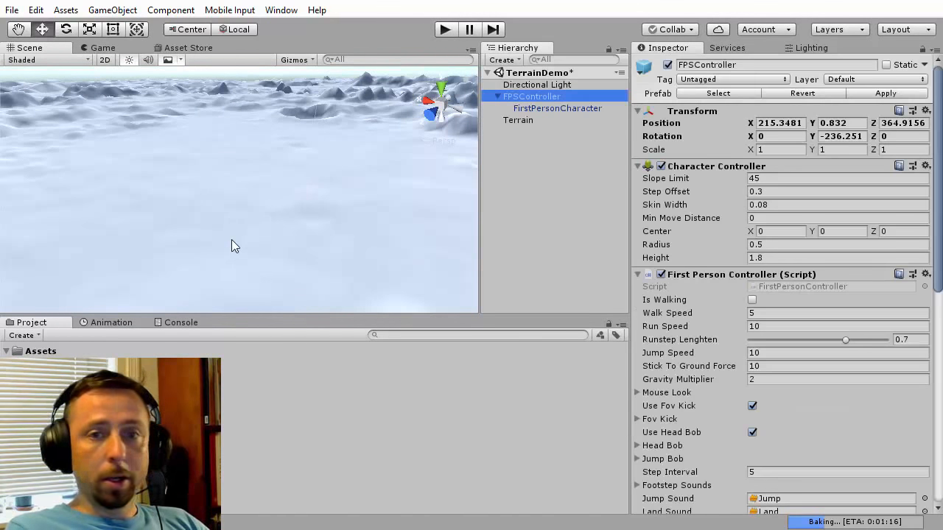
key("f")
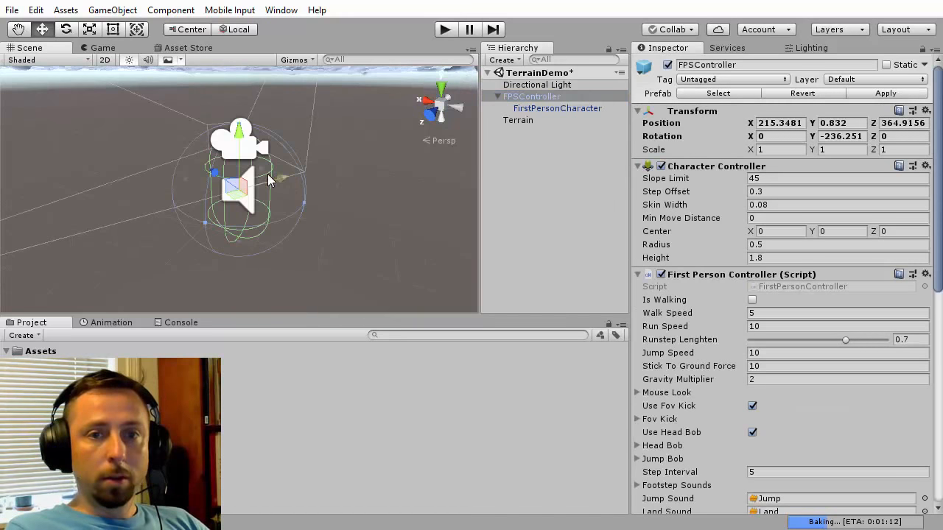
left_click_drag(283, 182, 358, 246, "alt")
right_click_drag(358, 246, 109, 193, "alt")
middle_click_drag(108, 193, 298, 279)
right_click_drag(355, 251, 139, 229, "alt")
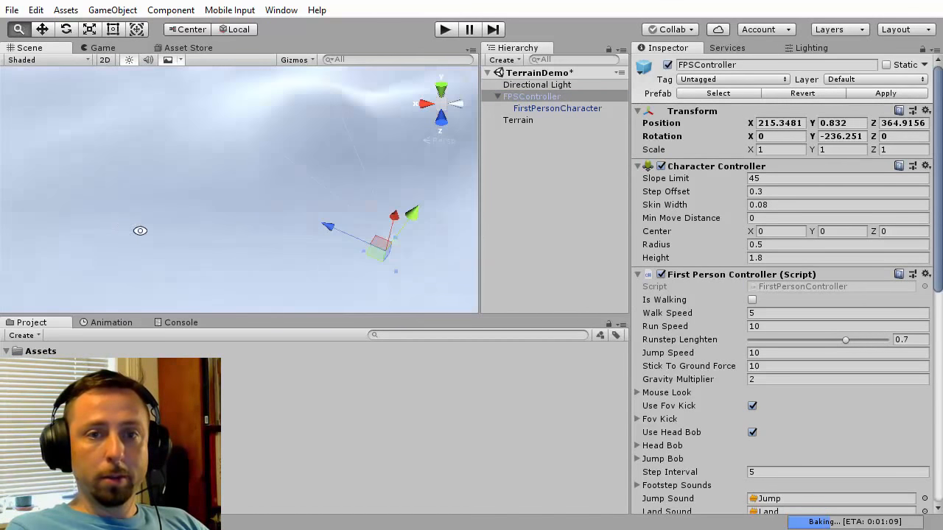
middle_click_drag(139, 229, 280, 286)
right_click_drag(294, 283, 140, 203, "alt")
middle_click_drag(313, 278, 450, 328)
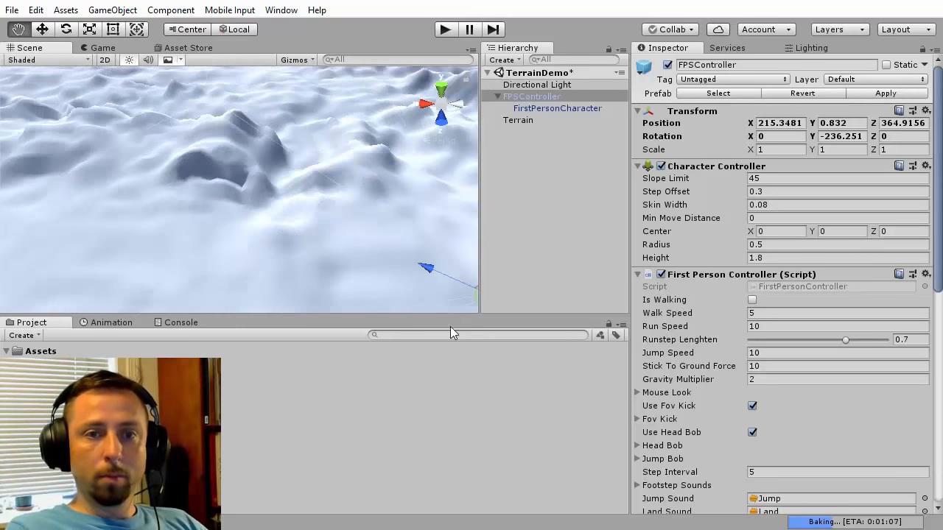
right_click_drag(26, 201, 6, 200, "alt")
right_click_drag(290, 201, 150, 174, "alt")
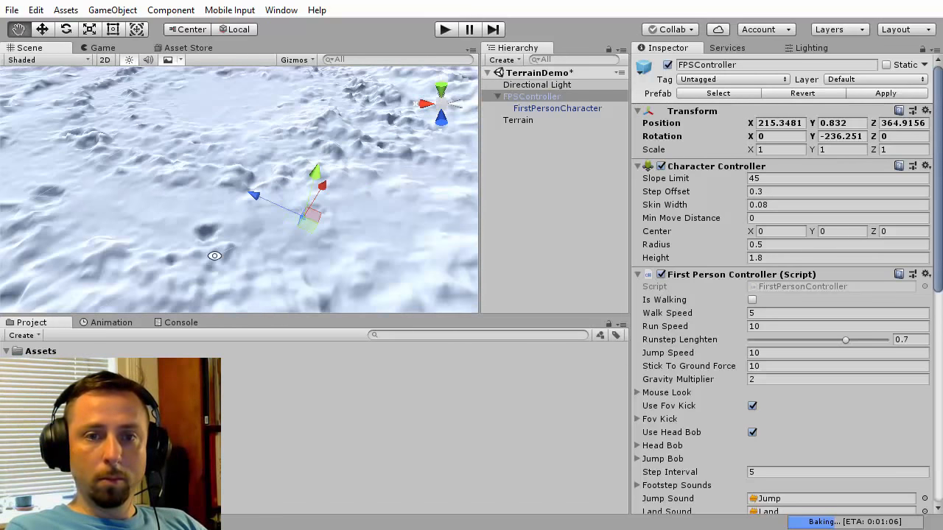
middle_click_drag(271, 255, 322, 213)
right_click_drag(294, 172, 154, 151, "alt")
middle_click_drag(158, 154, 221, 240)
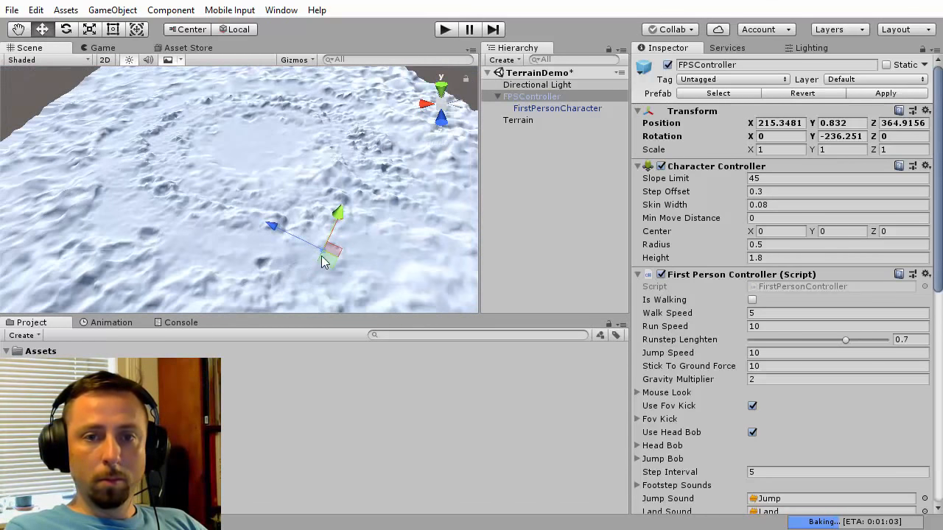
left_click_drag(328, 257, 241, 58)
Run the scene and explore the crater floor in first person, walking and running up toward the surrounding hills, and end play mode.
left_click(442, 31)
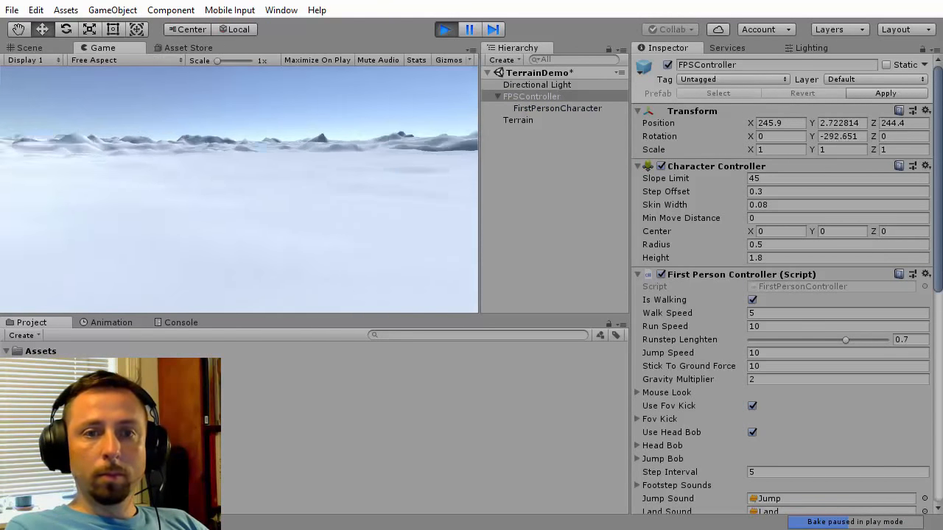
key("w")
key("a")
key("w")
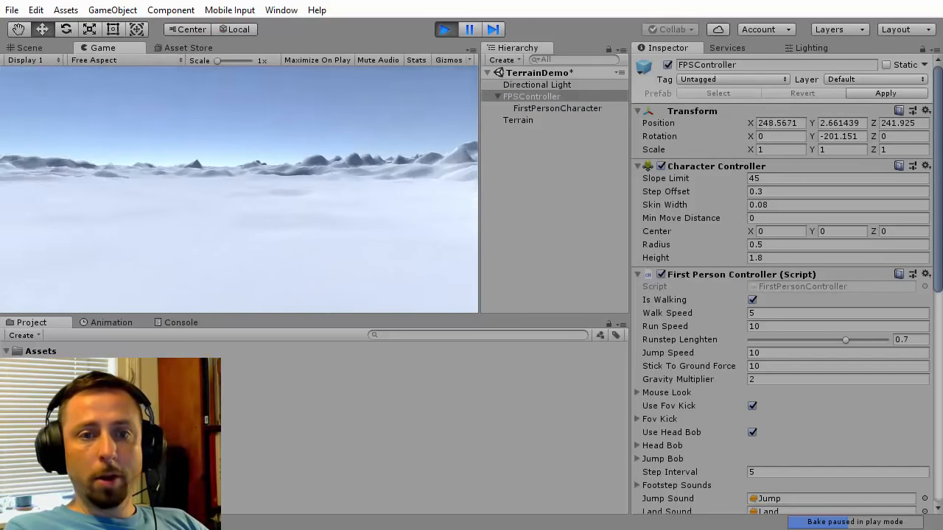
key("shift+w")
key("shift+w")
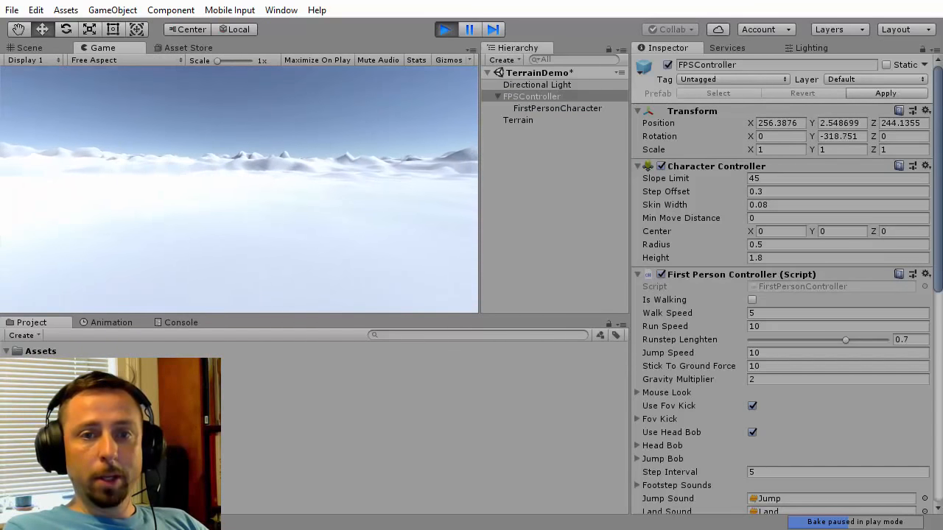
key("shift+w")
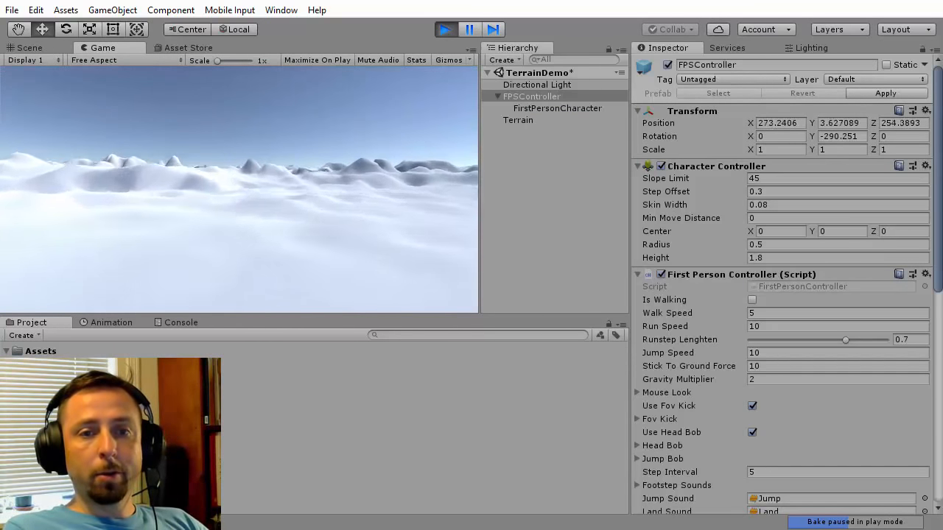
key("w")
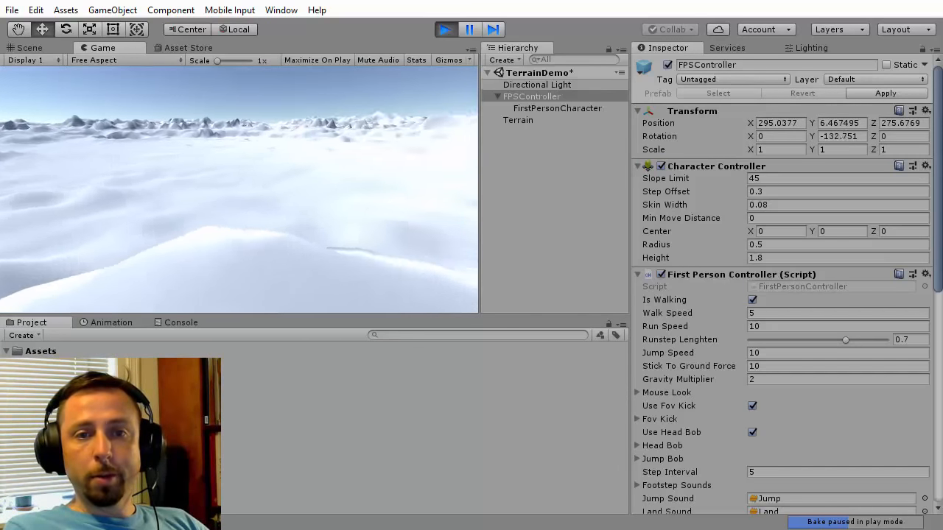
key("w")
key("d")
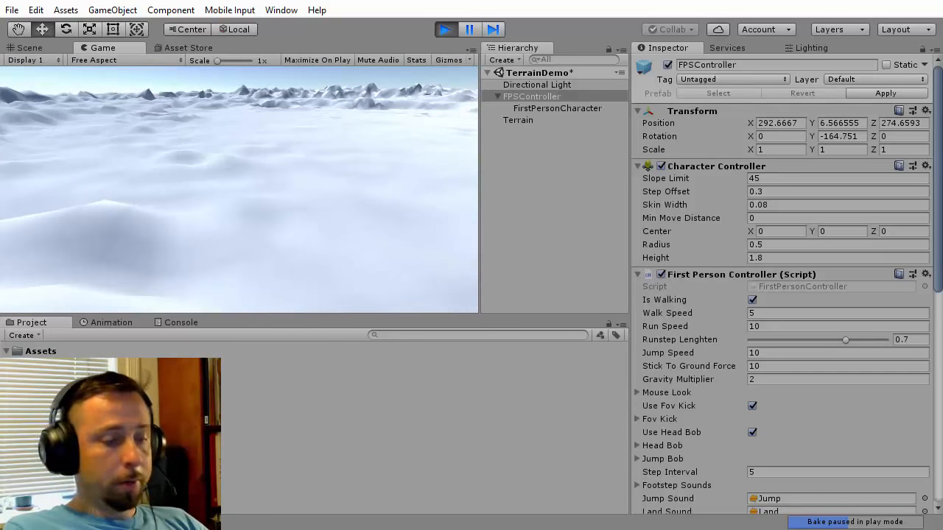
key("ctrl+p")
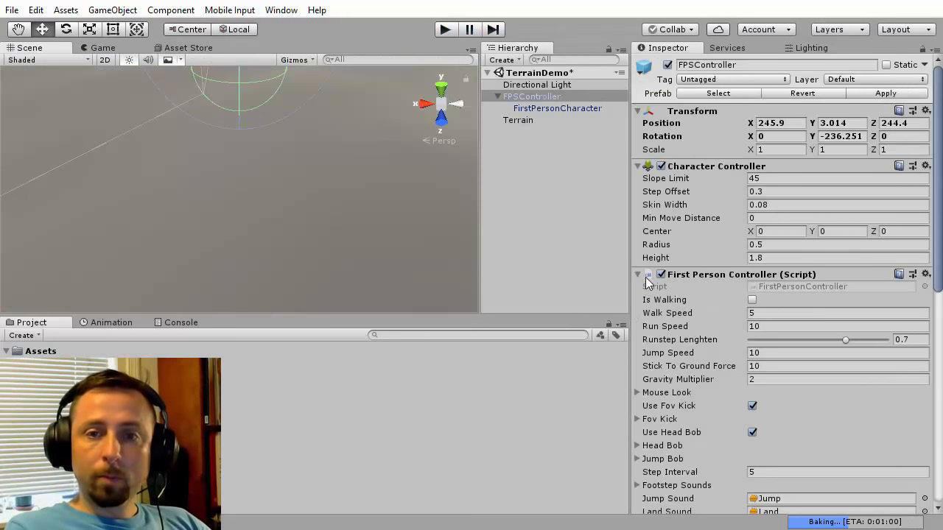
Frame the whole terrain and lower its Pixel Error to 1 in the terrain settings.
left_click(355, 216)
key("f")
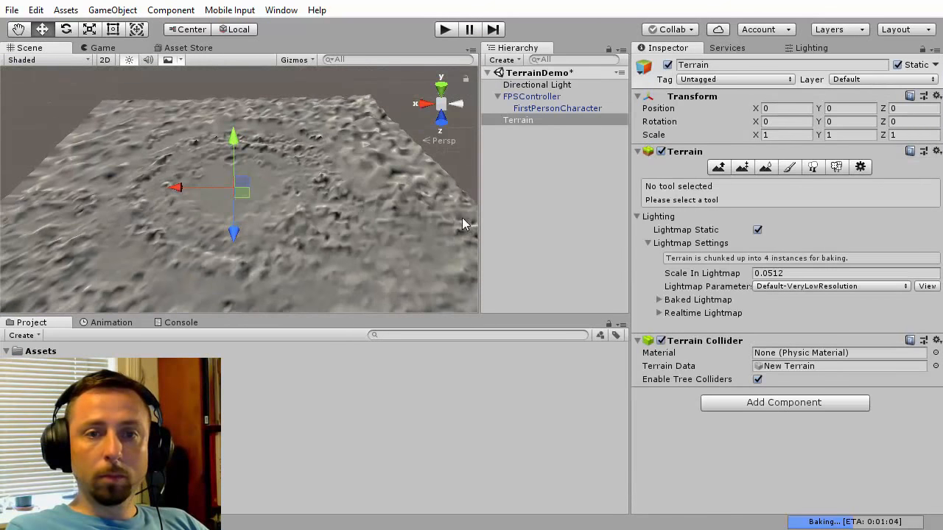
left_click_drag(464, 224, 263, 223, "alt")
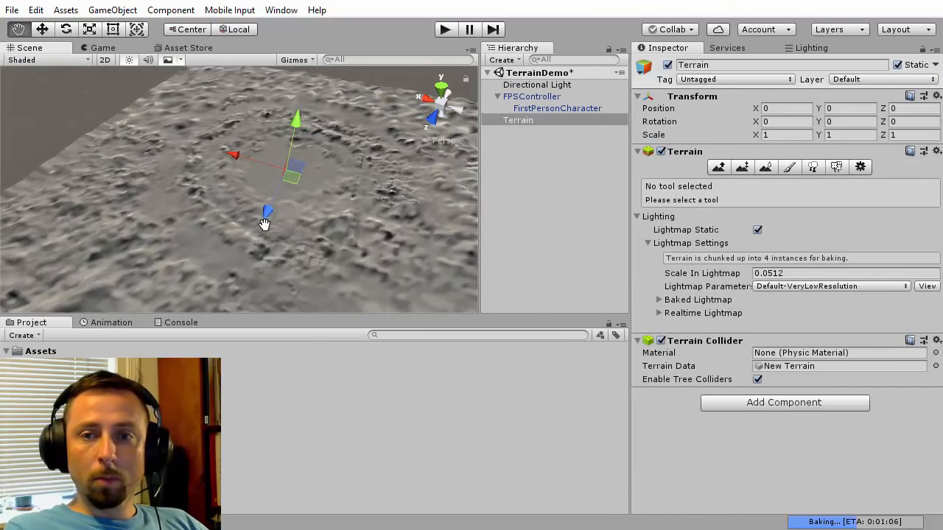
left_click(859, 167)
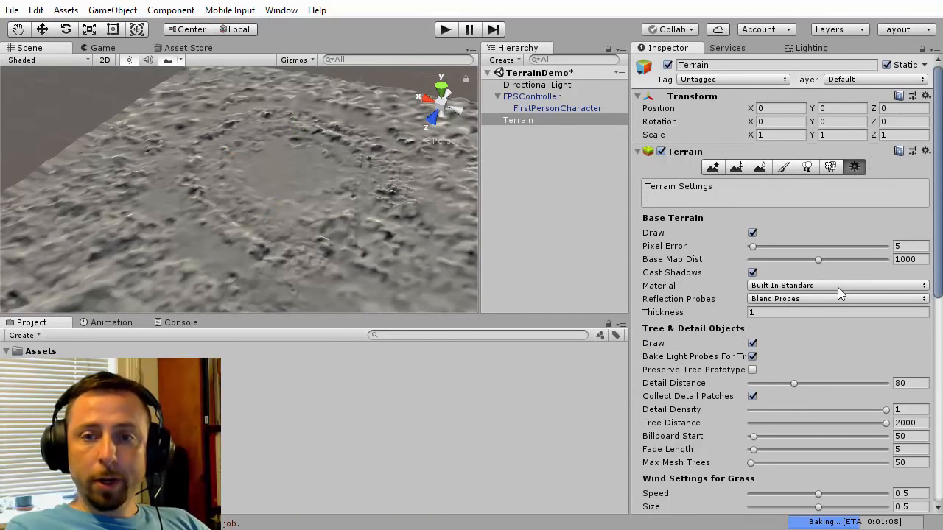
left_click_drag(769, 246, 730, 248)
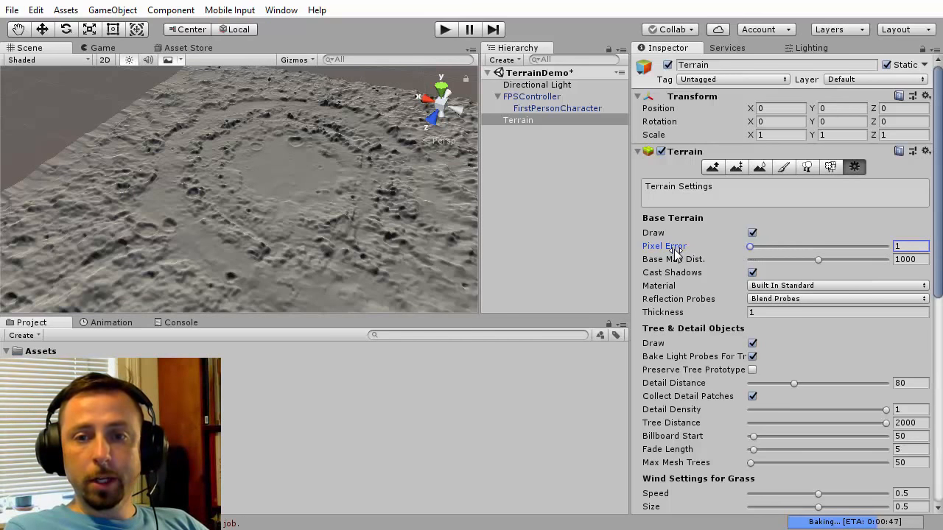
Try a Pixel Error of 47 on the terrain and compare the relief from afar and from ground level.
left_click_drag(749, 248, 782, 249)
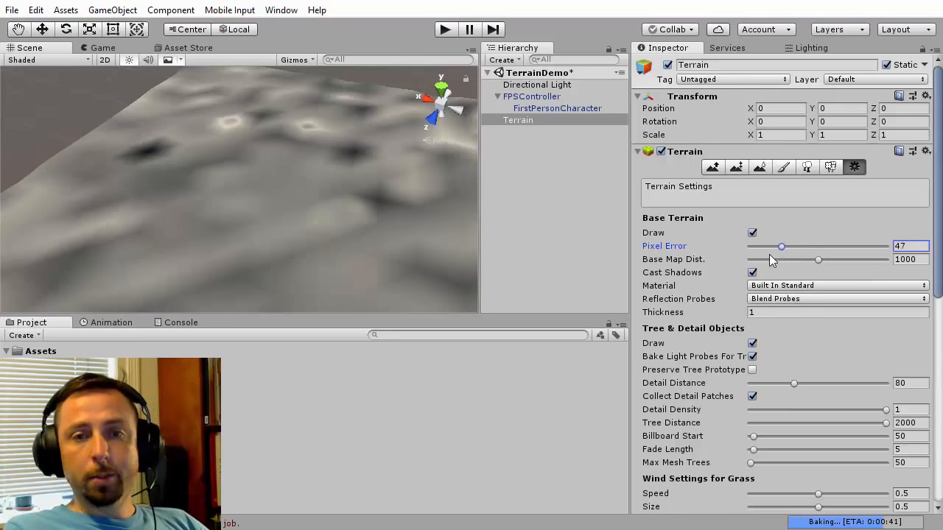
right_click_drag(265, 196, 336, 185)
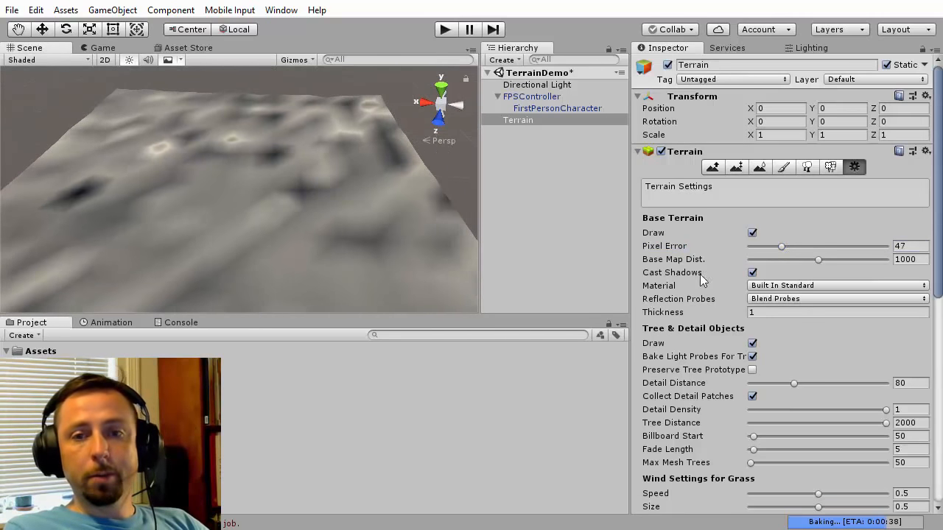
right_click_drag(322, 224, 362, 205)
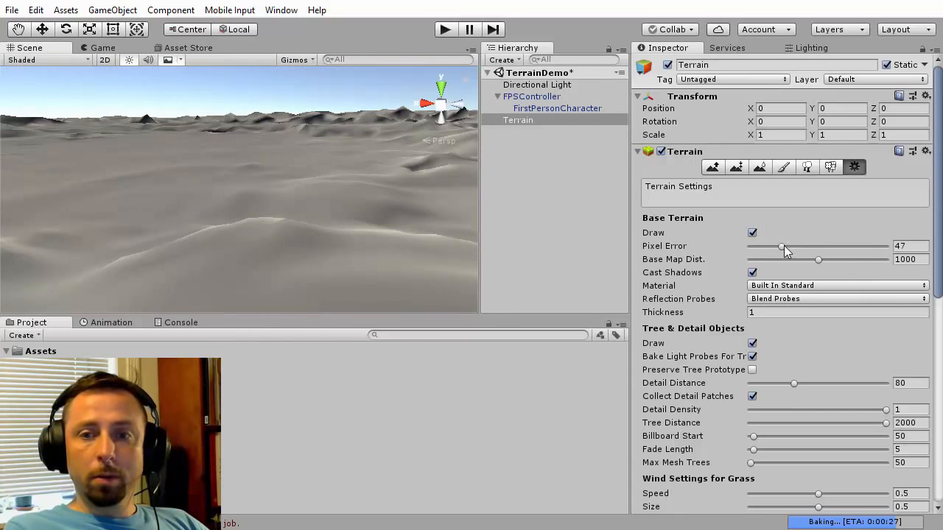
Set the terrain's Pixel Error to 1 and check the relief of the whole crater.
left_click(783, 246)
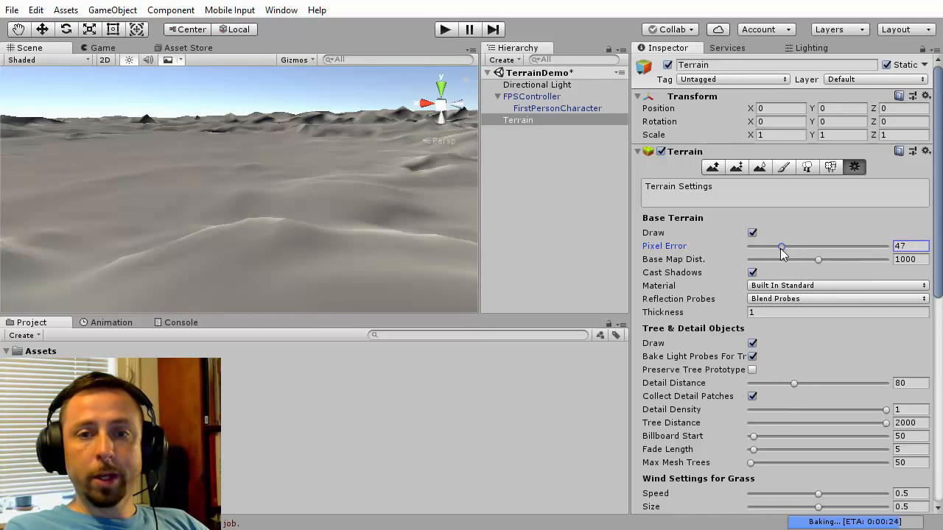
left_click_drag(886, 255, 751, 255)
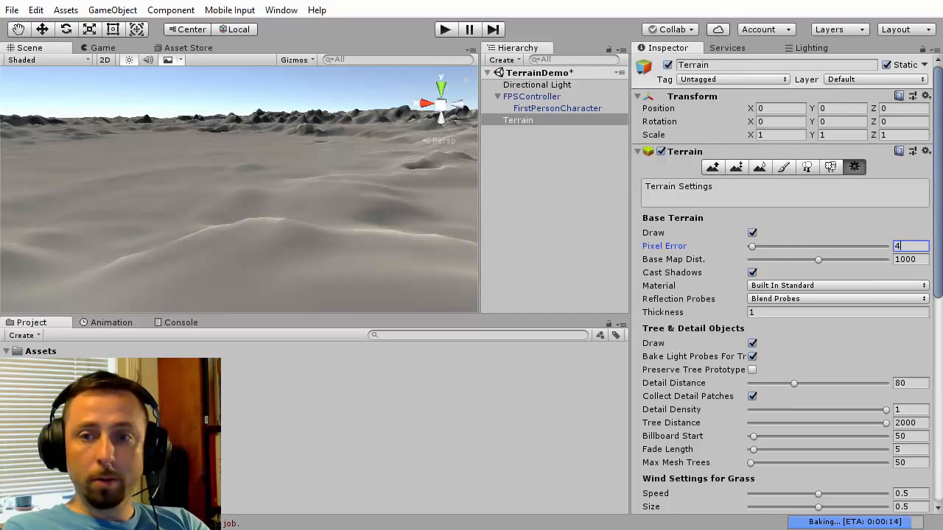
key("BackSpace")
type("1")
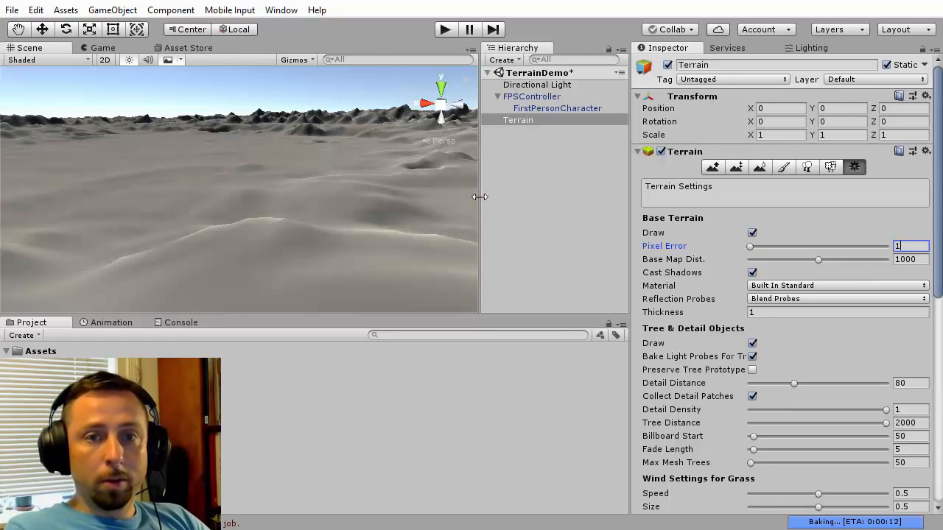
right_click_drag(258, 157, 252, 232)
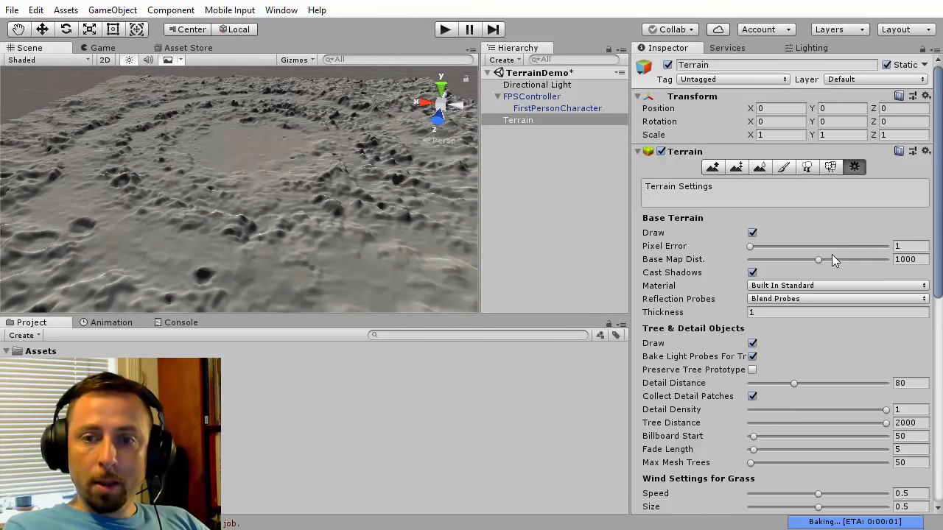
Set the terrain's Base Map Dist. to 144 and disable Lightmap Static.
left_click_drag(818, 257, 763, 258)
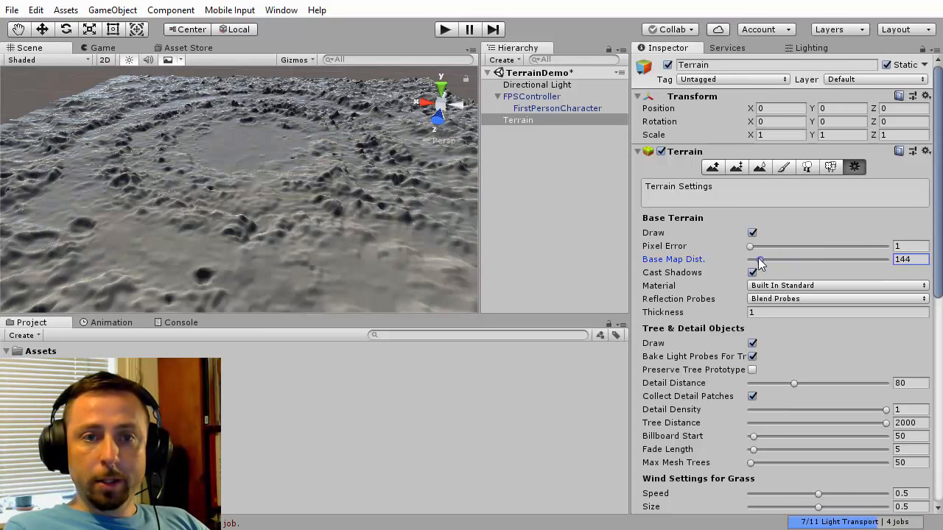
mouse_move(676, 262)
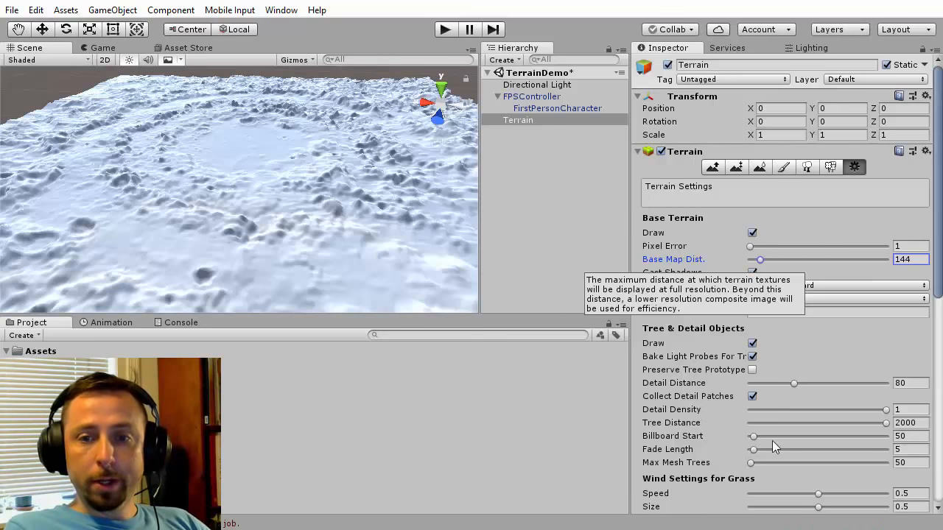
scroll(812, 329, "down", 10)
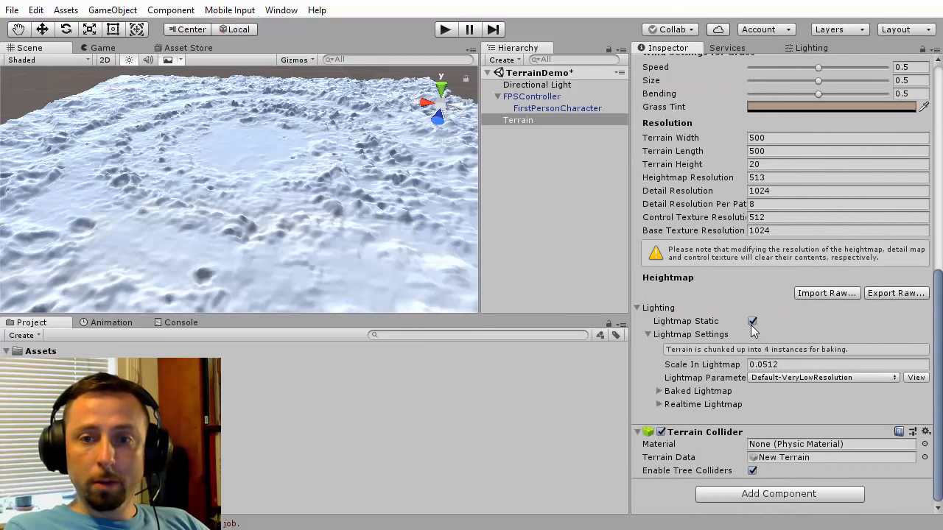
scroll(753, 330, "up", 10)
Toggle the terrain's Cast Shadows option off and on while comparing the craters at ground level.
left_click(752, 169)
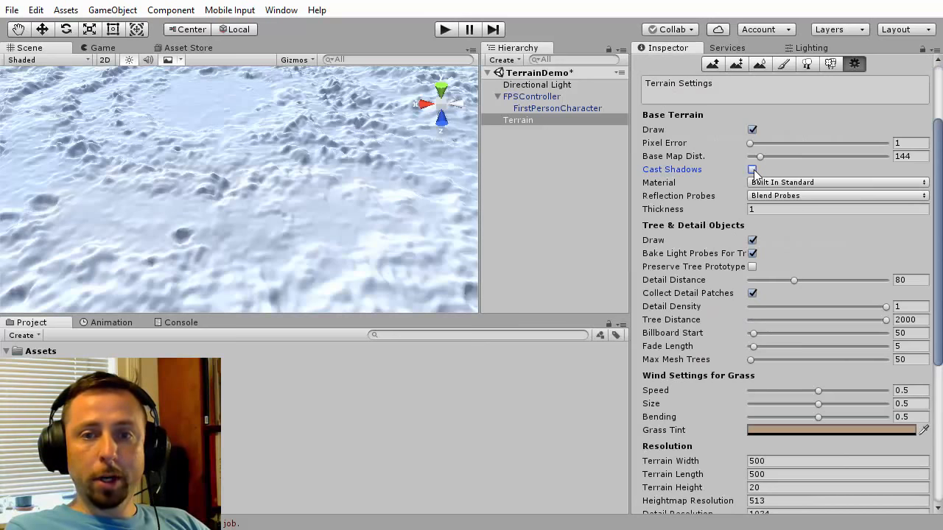
left_click_drag(175, 175, 316, 145, "alt")
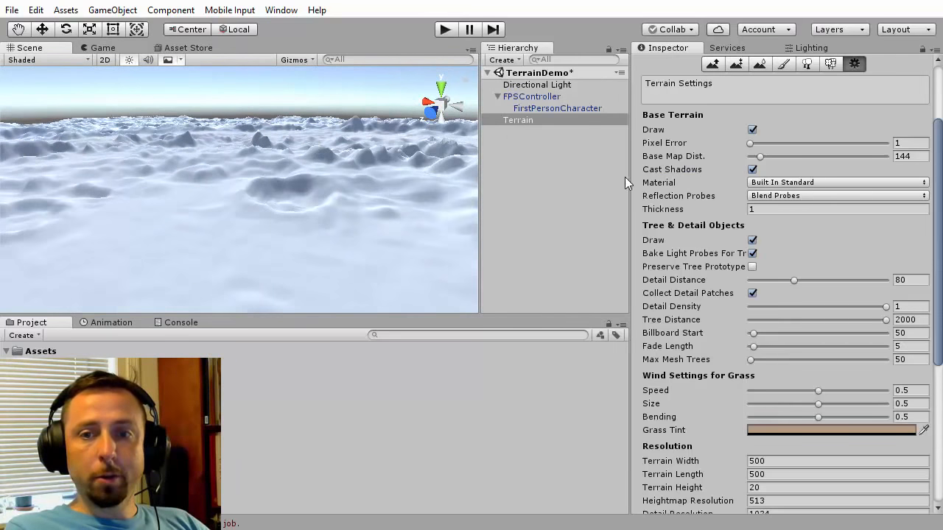
left_click(752, 169)
Set the terrain's Material to Custom and look through the remaining terrain settings.
scroll(754, 170, "up", 1)
left_click(795, 226)
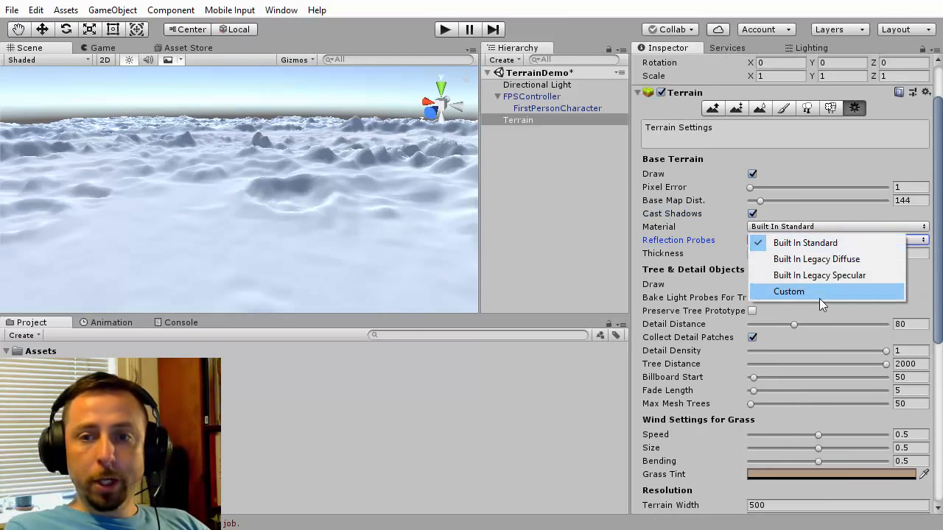
left_click(791, 292)
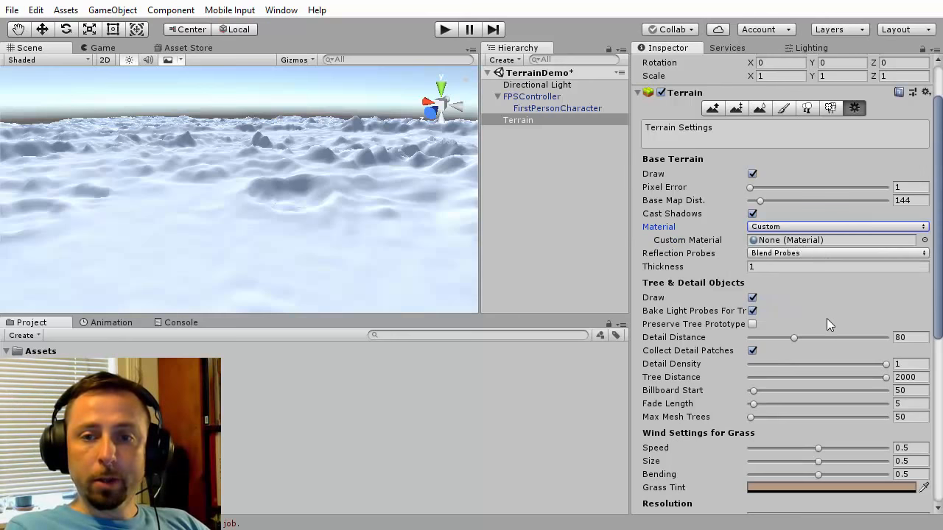
scroll(822, 317, "down", 5)
Create a new Tree object in the scene.
left_click(112, 10)
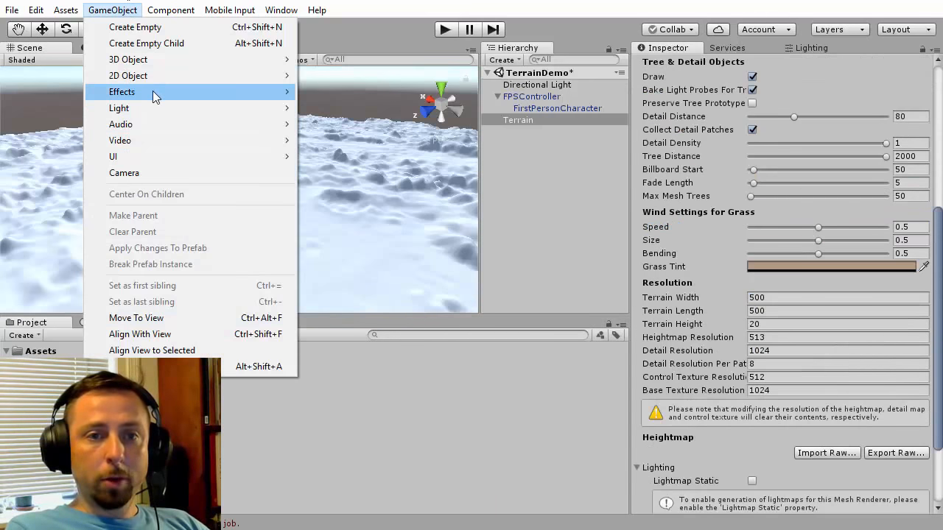
mouse_move(148, 65)
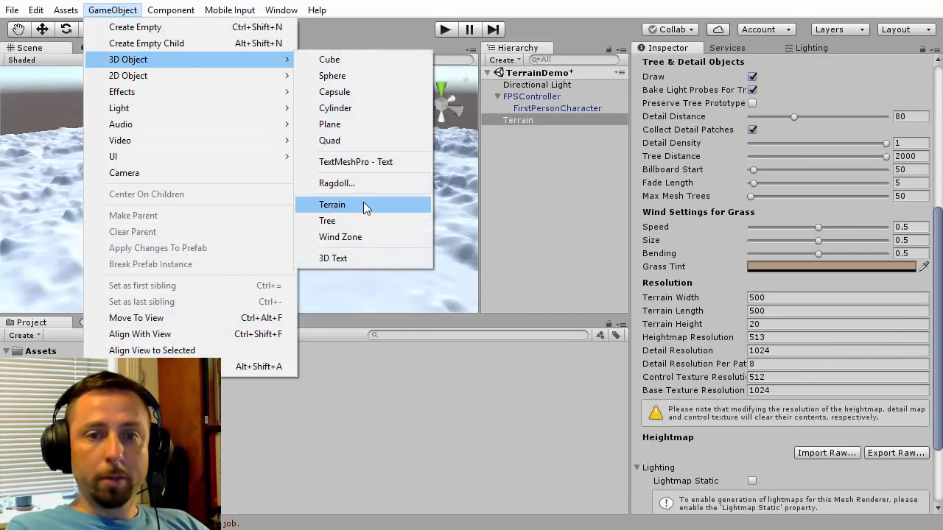
left_click(340, 221)
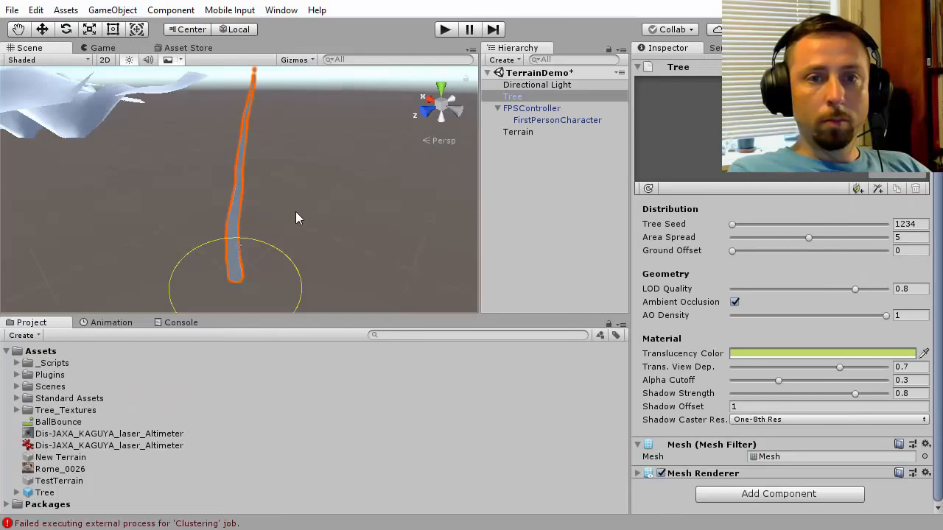
Select the crater terrain and activate its Paint Trees tool.
left_click_drag(296, 214, 111, 127, "alt")
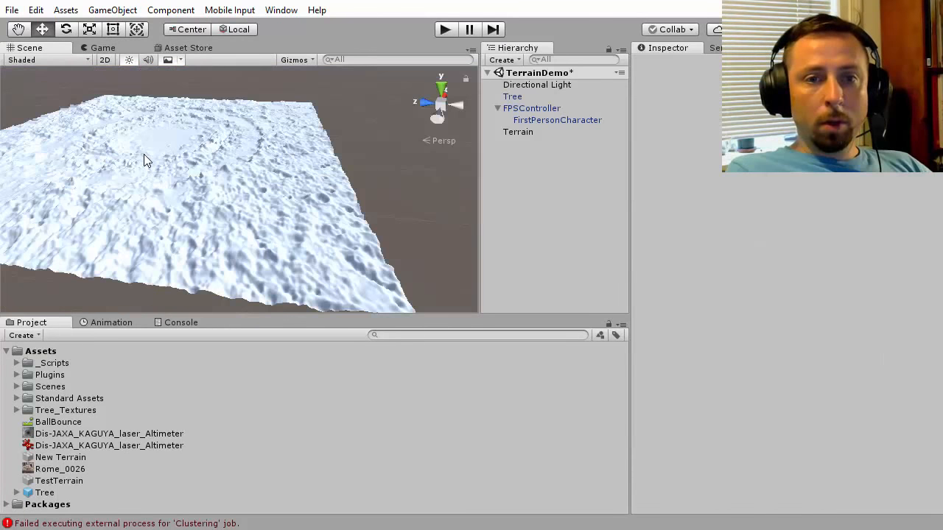
left_click(144, 156)
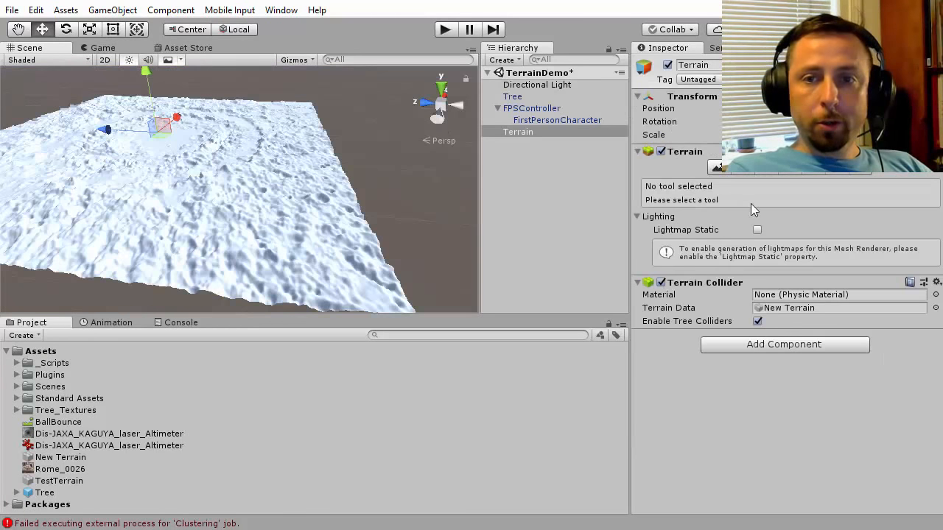
left_click(814, 172)
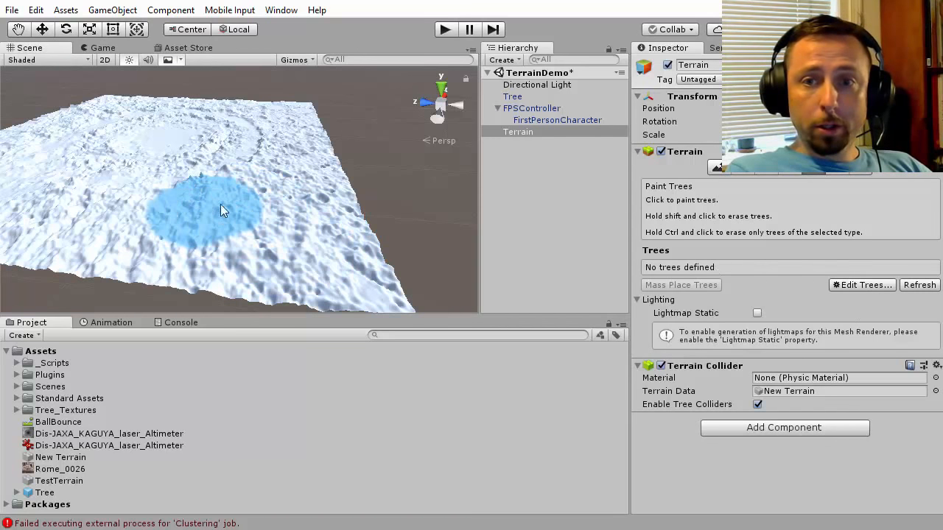
scroll(220, 205, "up", 2)
Add the Tree prefab from the project assets to the terrain's tree list with Bend Factor 0.
left_click(853, 285)
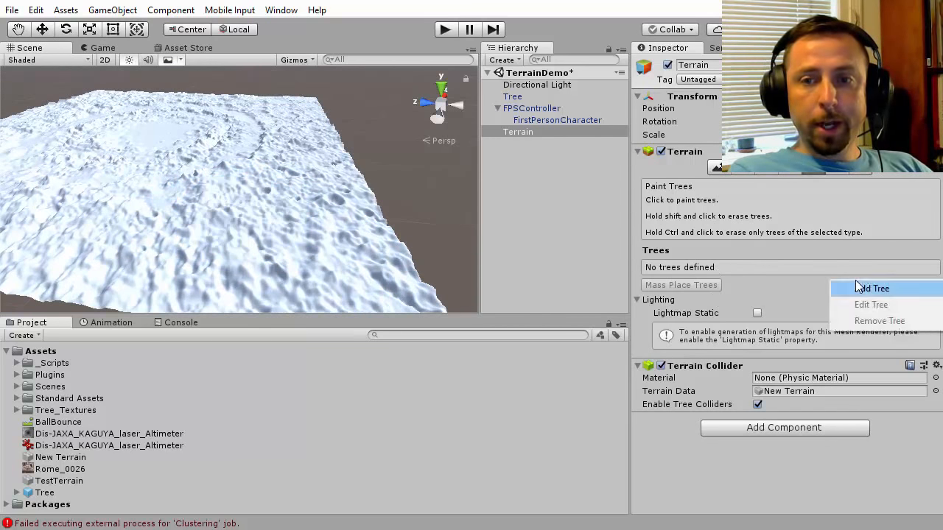
left_click(717, 268)
left_click(856, 285)
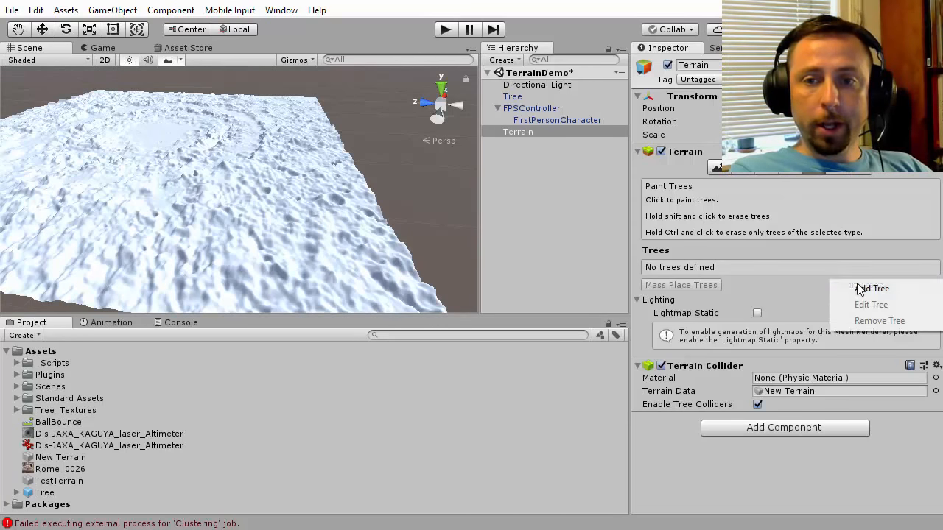
left_click(900, 288)
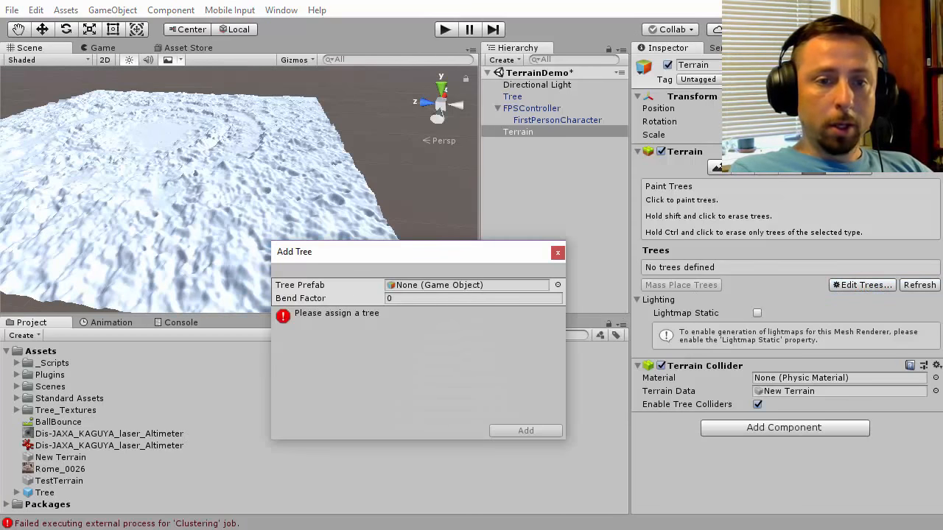
left_click(44, 494)
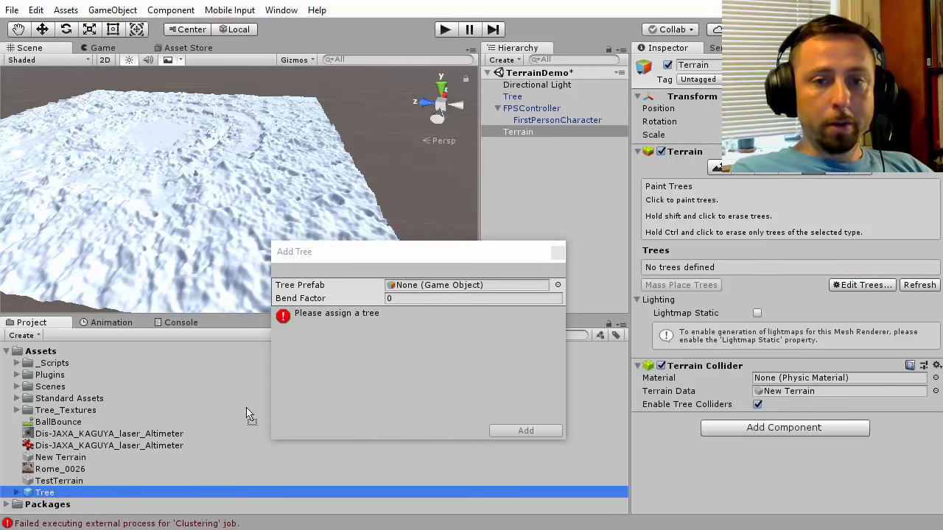
left_click_drag(247, 413, 392, 302)
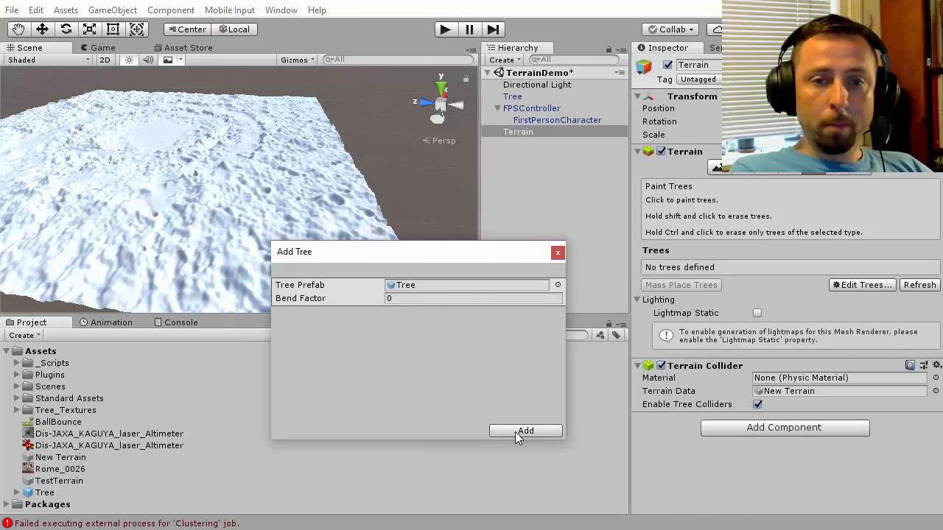
left_click(518, 431)
Paint dense trees around the central crater, and sparser patches inside its rim with Brush Size 22.7 and Tree Density 35.
mouse_move(195, 230)
left_mouse_down()
mouse_move(227, 225)
mouse_move(233, 167)
mouse_move(134, 193)
mouse_move(19, 168)
mouse_move(324, 193)
mouse_move(281, 137)
left_mouse_up()
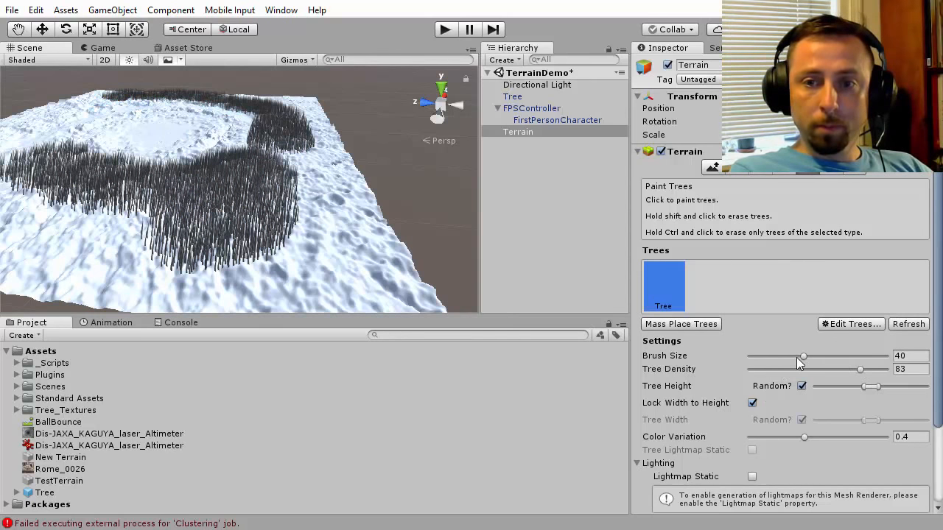
left_click_drag(858, 369, 788, 370)
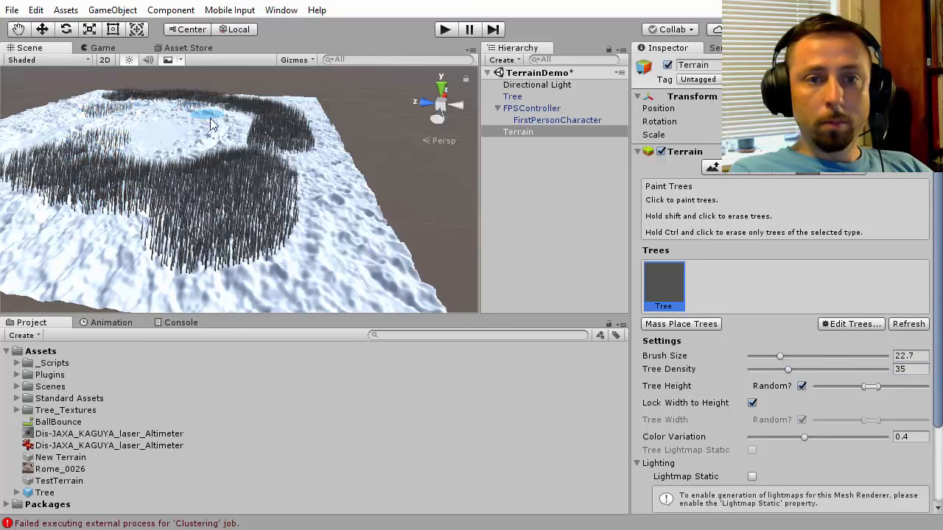
Play the scene, walk through the painted trees with the first-person controller to examine them, and stop playback.
left_click(446, 29)
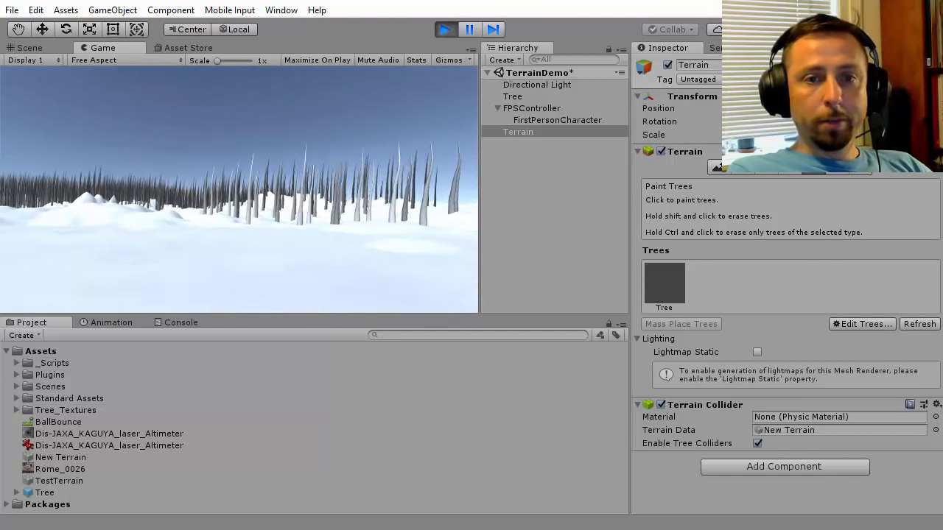
key("w")
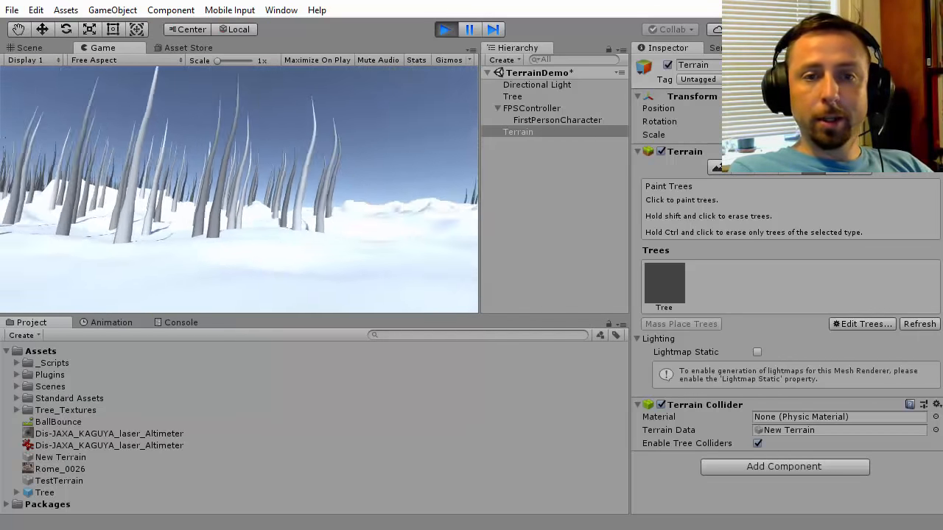
key("w")
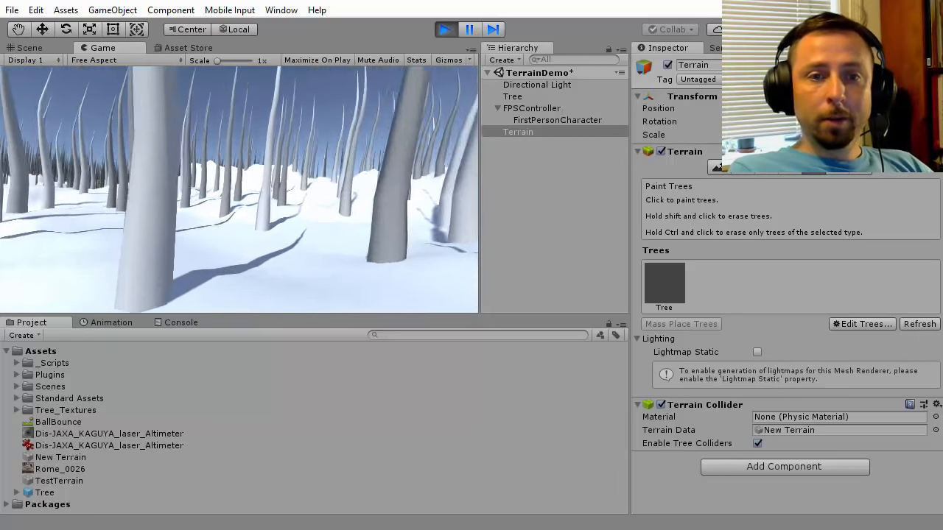
key("w")
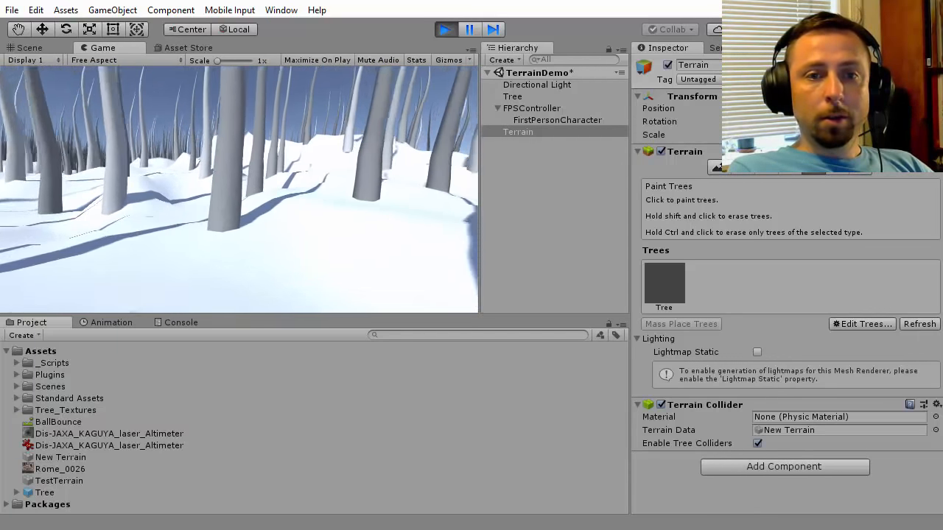
key("w")
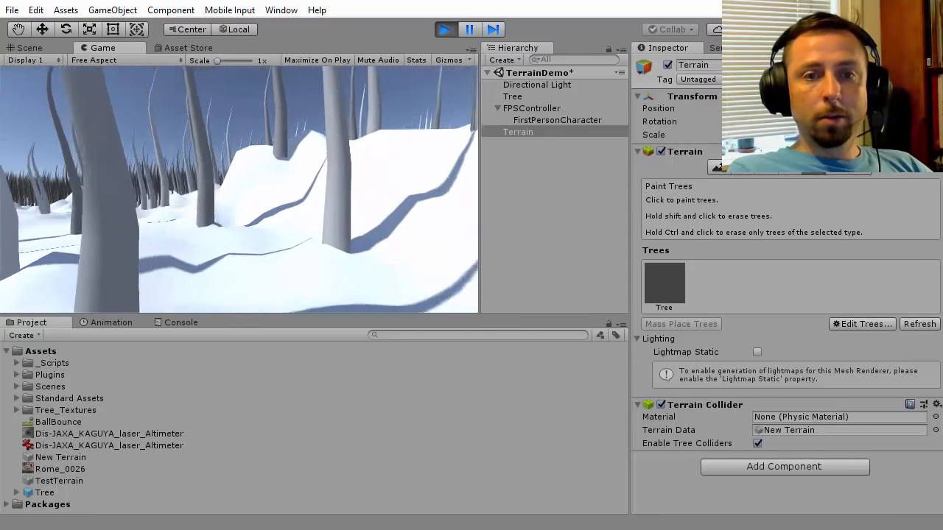
key("w")
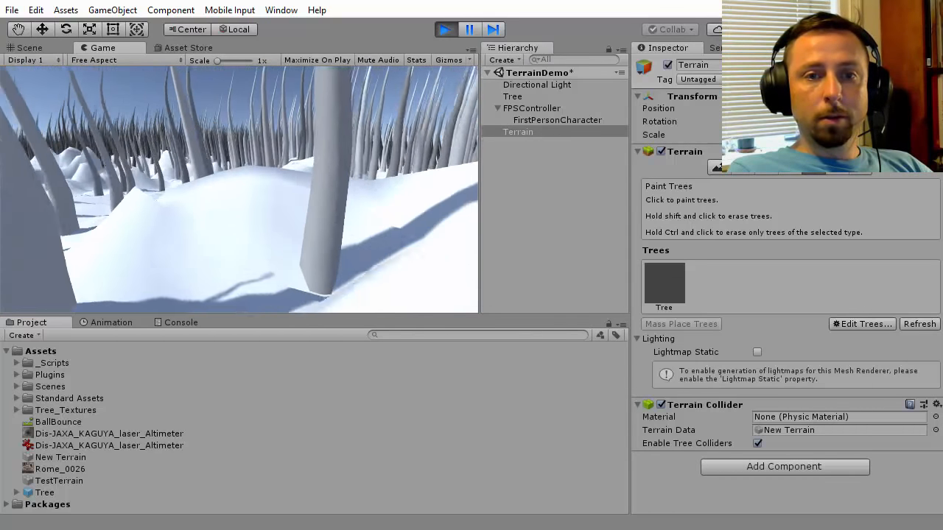
key("w")
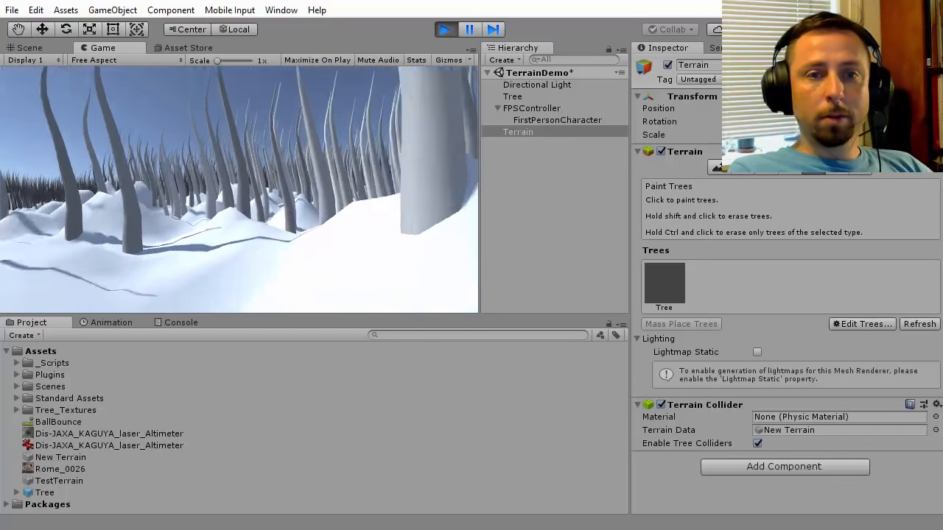
key("w")
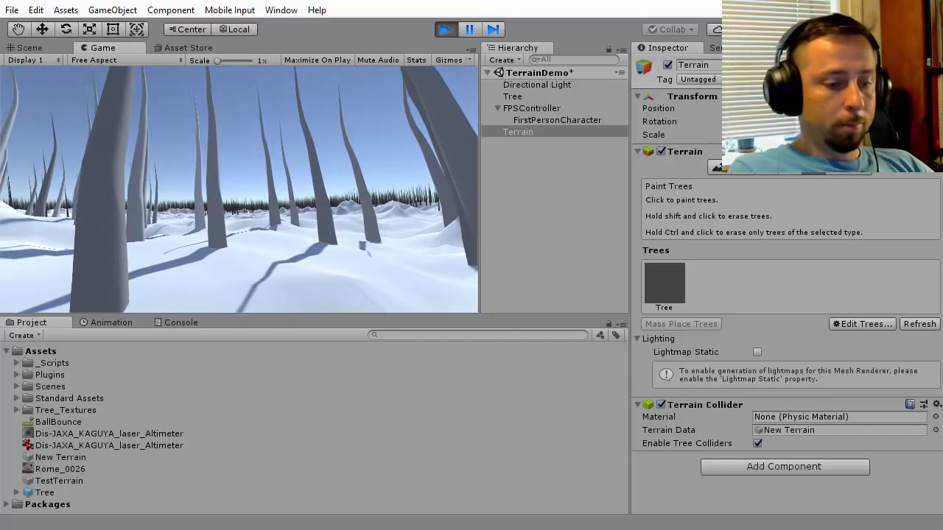
key("ctrl+p")
Activate the terrain's Paint Details tool and start adding a detail mesh.
left_click(847, 171)
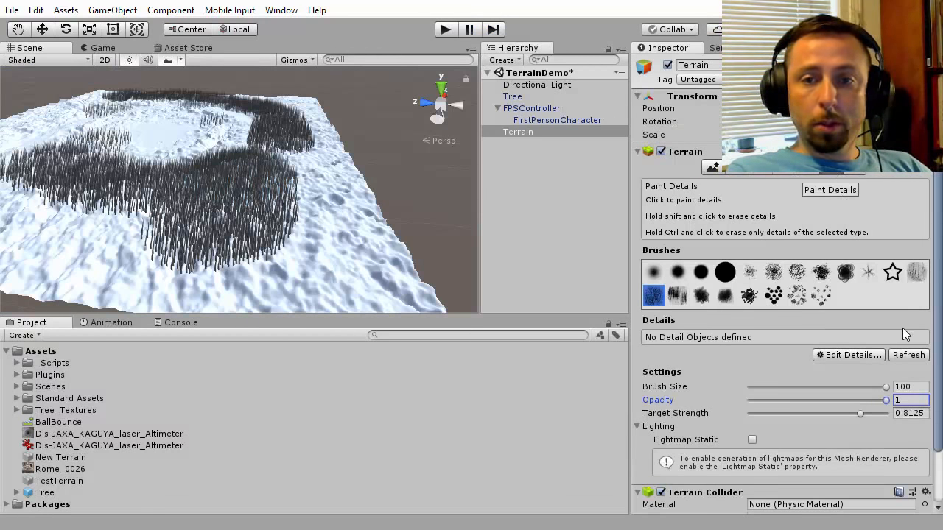
left_click(846, 355)
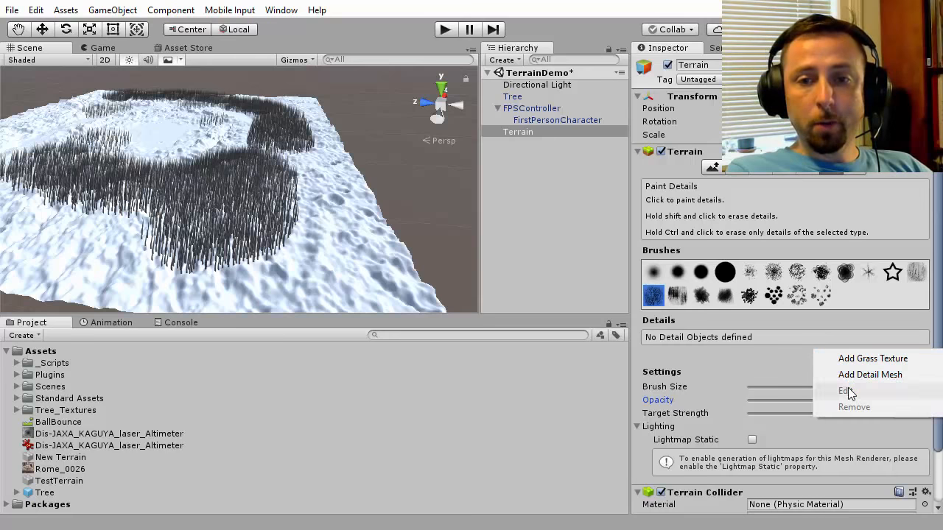
left_click(869, 374)
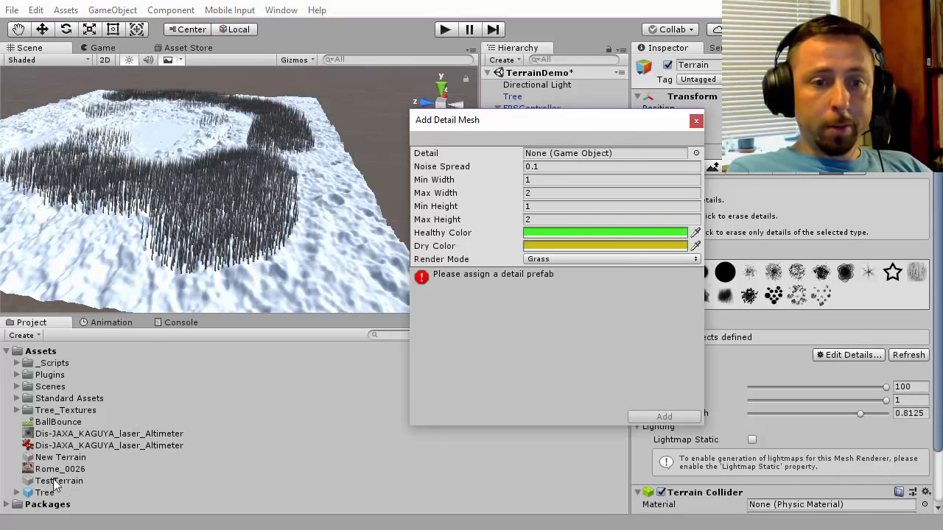
Create a Cube object in the scene.
left_click(112, 10)
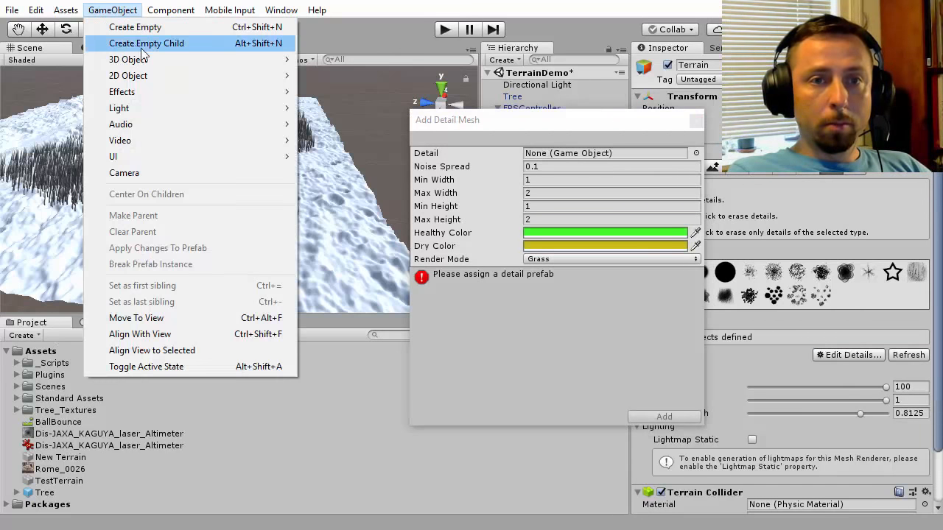
mouse_move(131, 60)
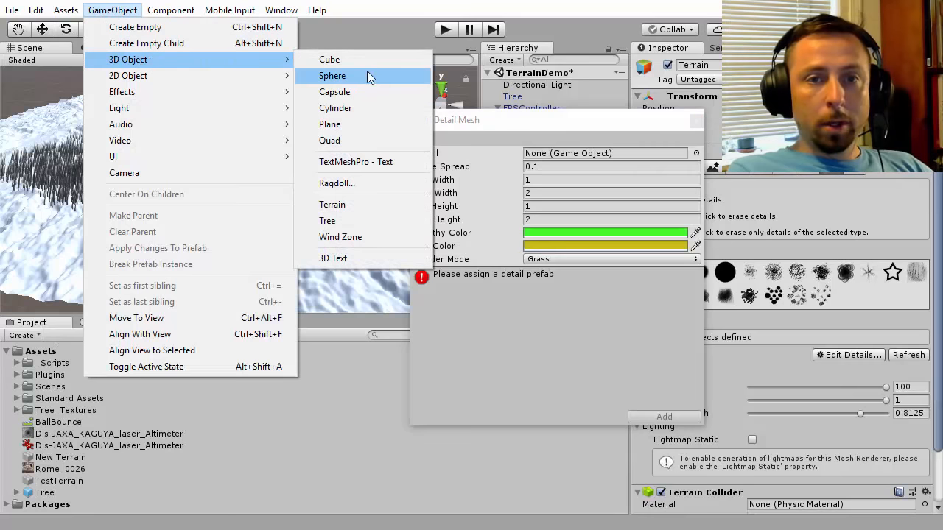
left_click(329, 60)
Save the cube as a prefab in the Assets folder and add it as the terrain's detail mesh with Render Mode Grass.
left_click_drag(573, 123, 788, 304)
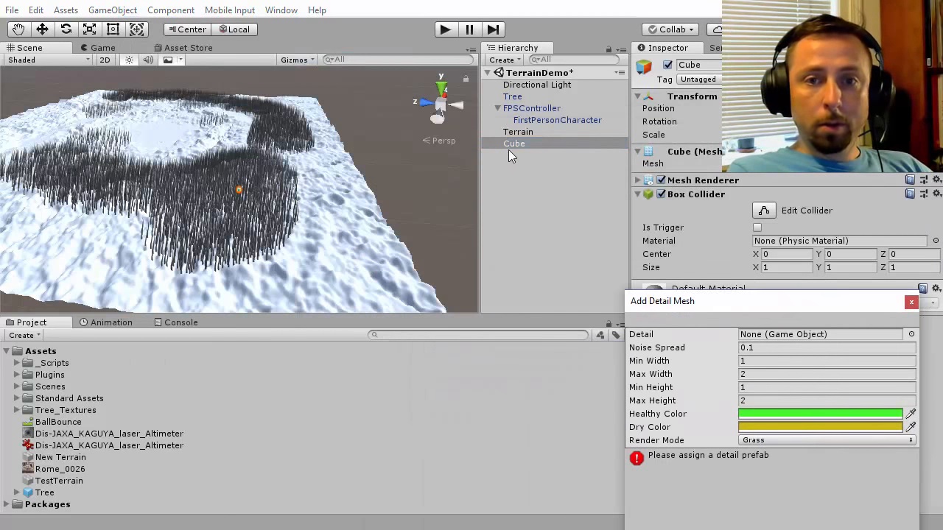
left_click_drag(207, 495, 210, 491)
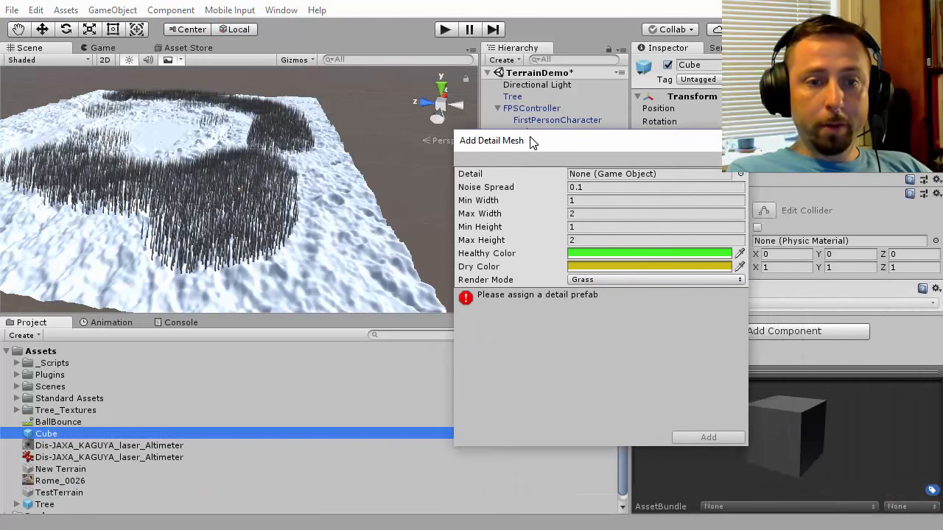
left_click_drag(47, 434, 631, 169)
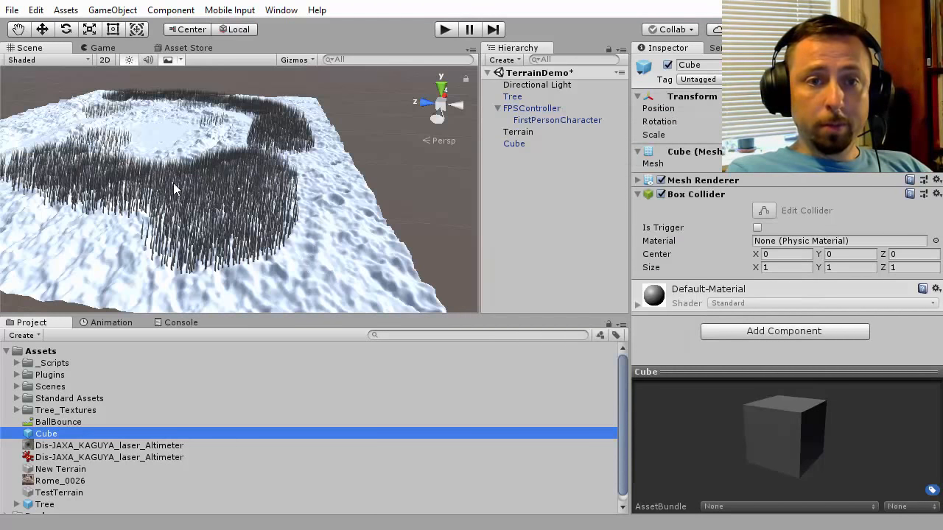
Paint a wide band of Cube details across the open ground between the trees and set the Target Strength to 1.
scroll(173, 183, "up", 5)
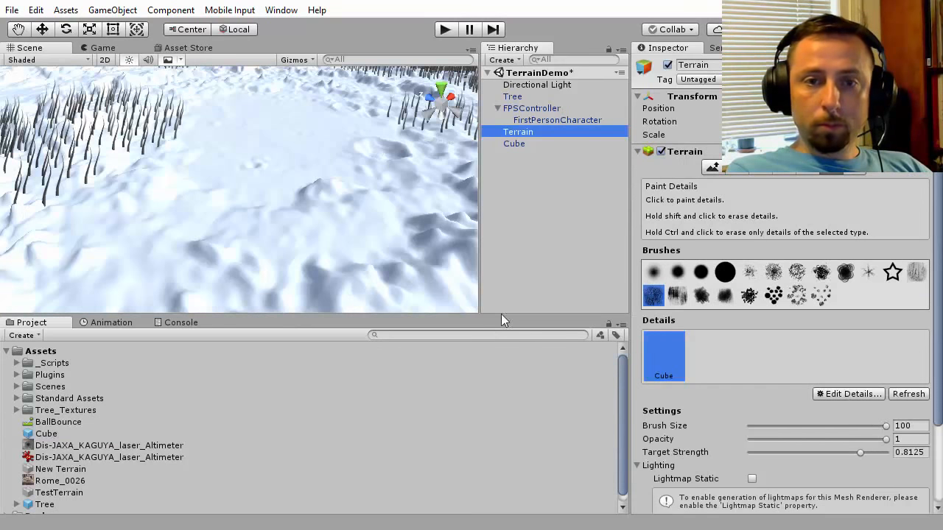
left_click(337, 232)
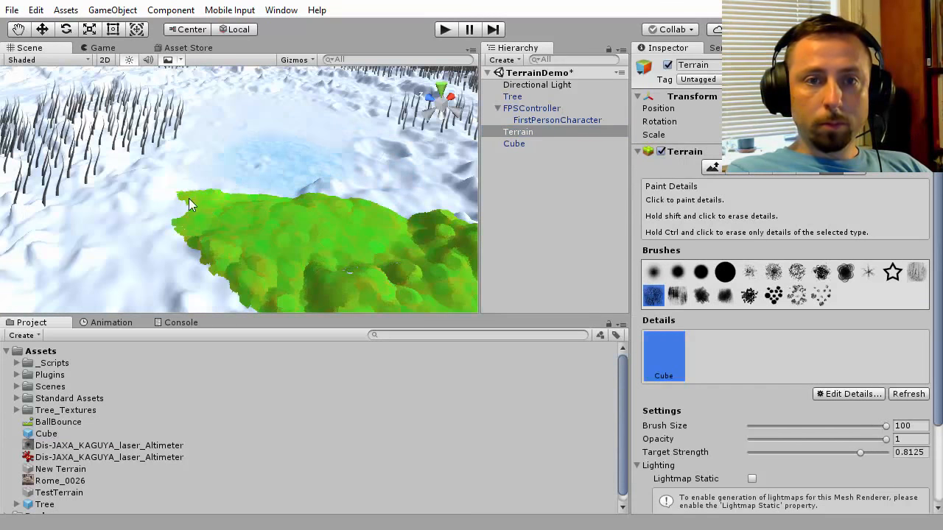
mouse_move(189, 198)
left_mouse_down()
mouse_move(112, 206)
mouse_move(410, 261)
left_mouse_up()
mouse_move(317, 257)
right_mouse_down()
mouse_move(344, 292)
mouse_move(419, 263)
mouse_move(235, 255)
mouse_move(361, 216)
right_mouse_up()
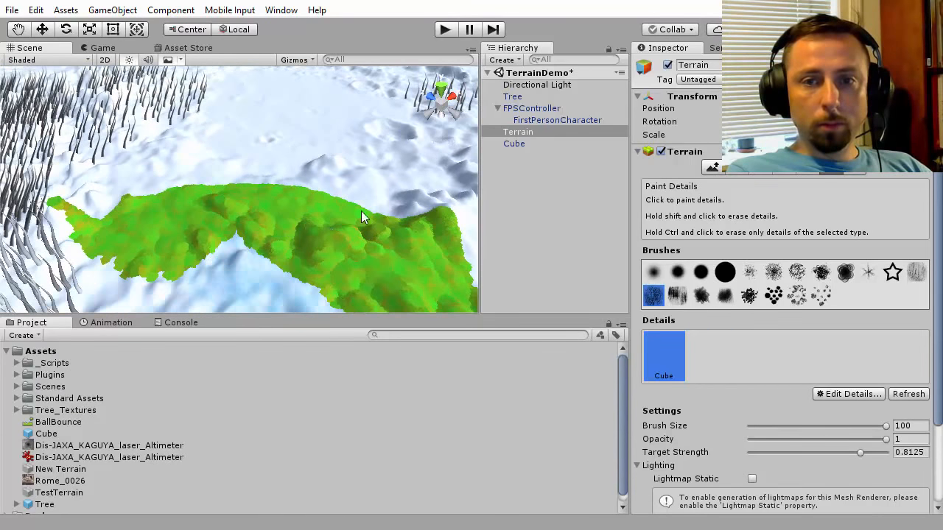
left_click(845, 397)
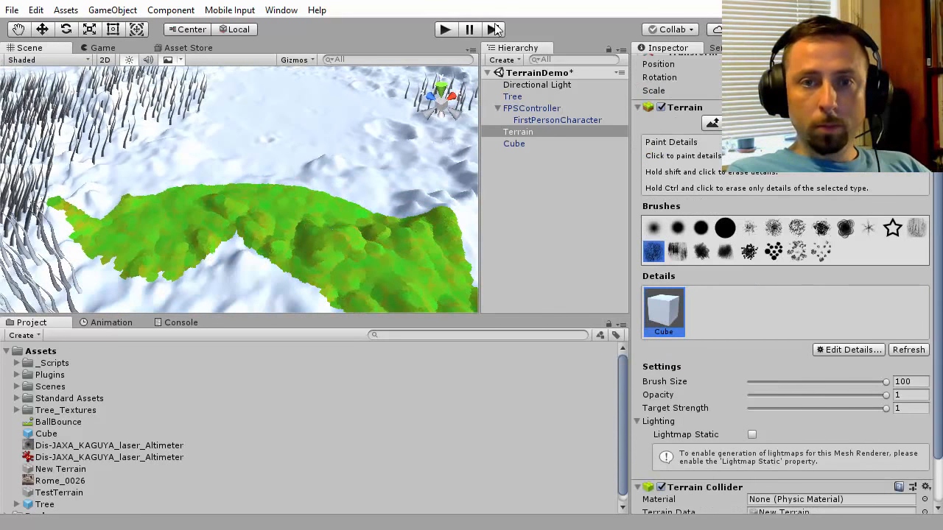
Playtest the scene in first person, walking along and over the painted Cube details to inspect them, and exit Play mode.
left_click(445, 30)
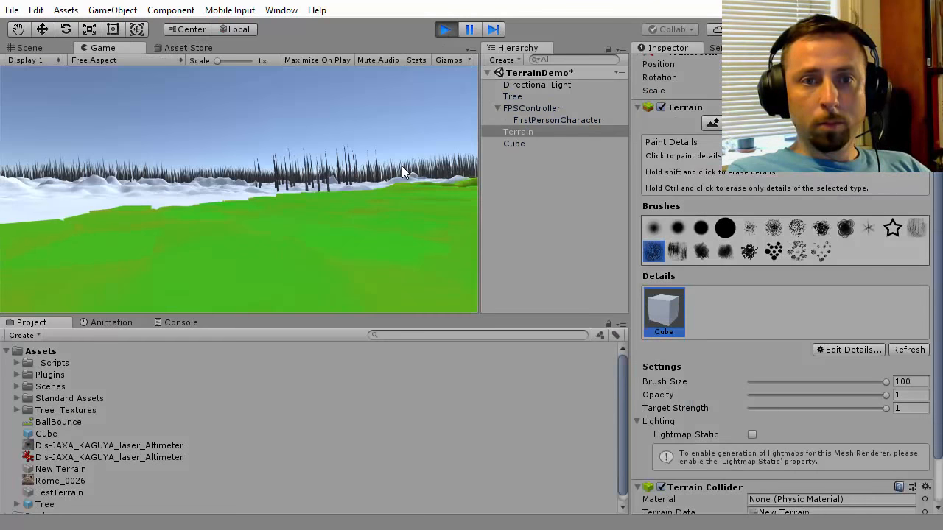
left_click(402, 172)
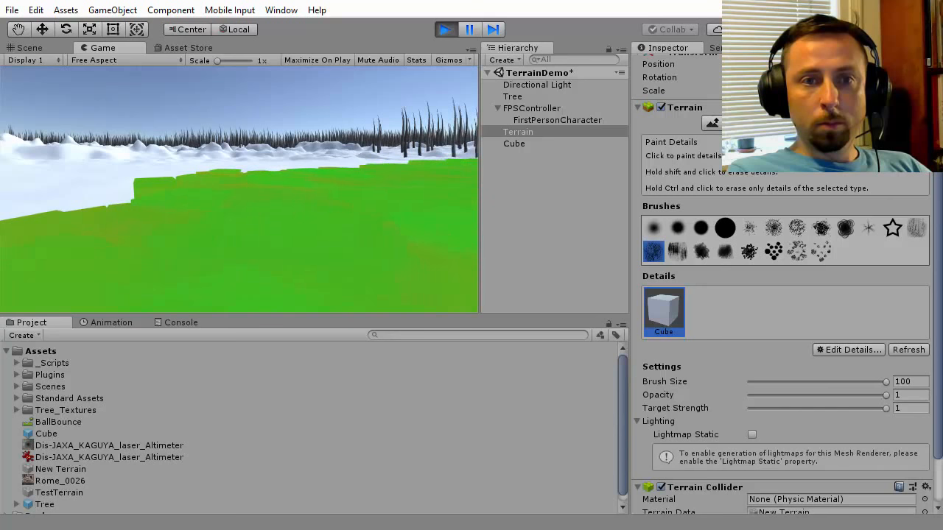
key("a")
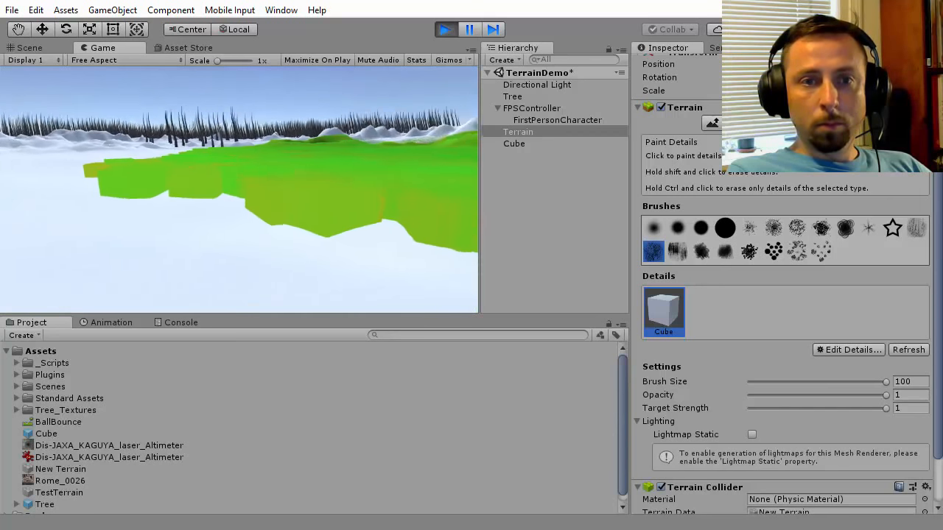
key("w")
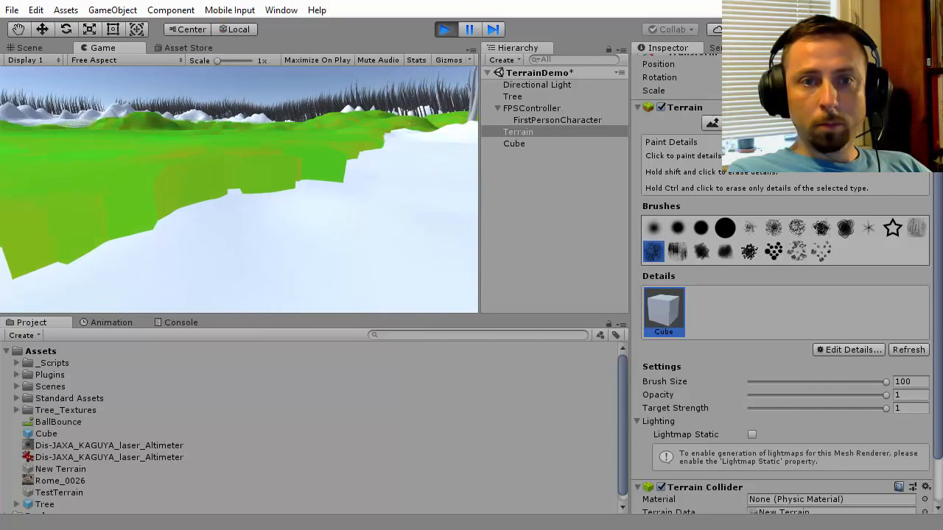
key("w")
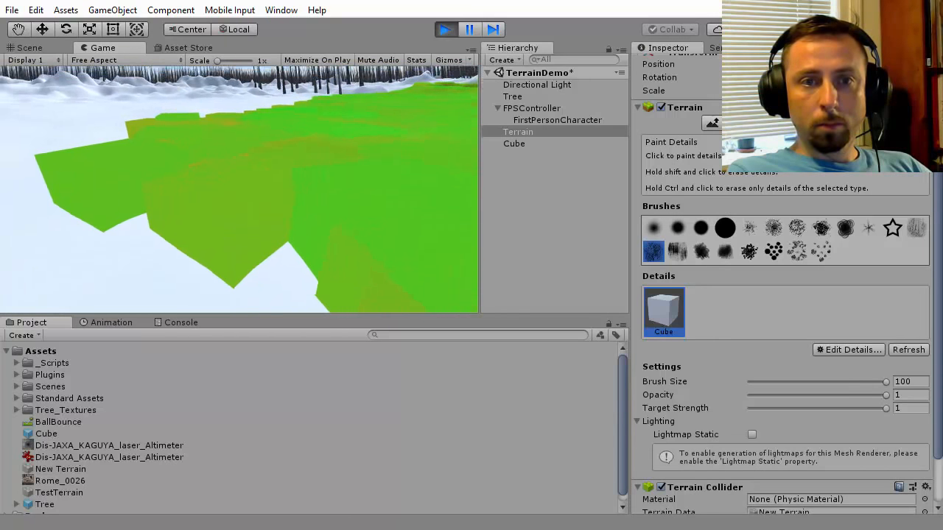
key("a")
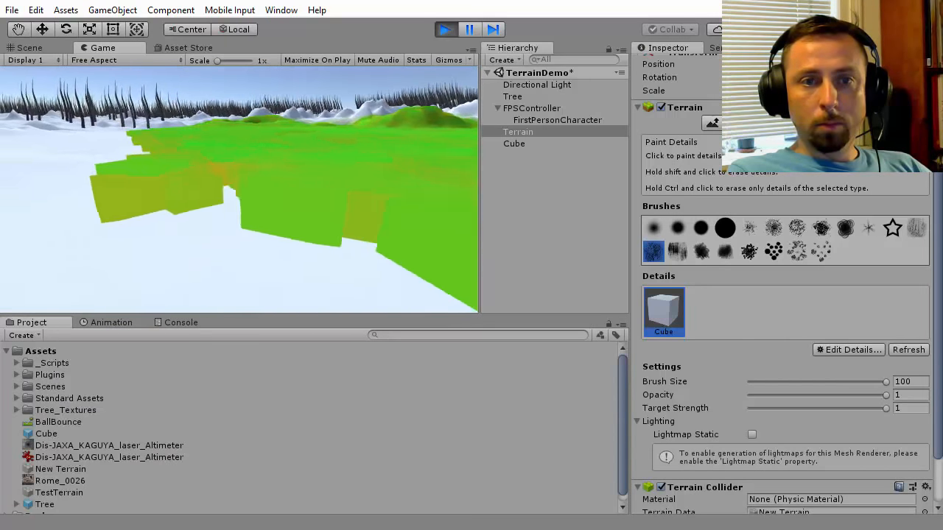
key("w")
key("w")
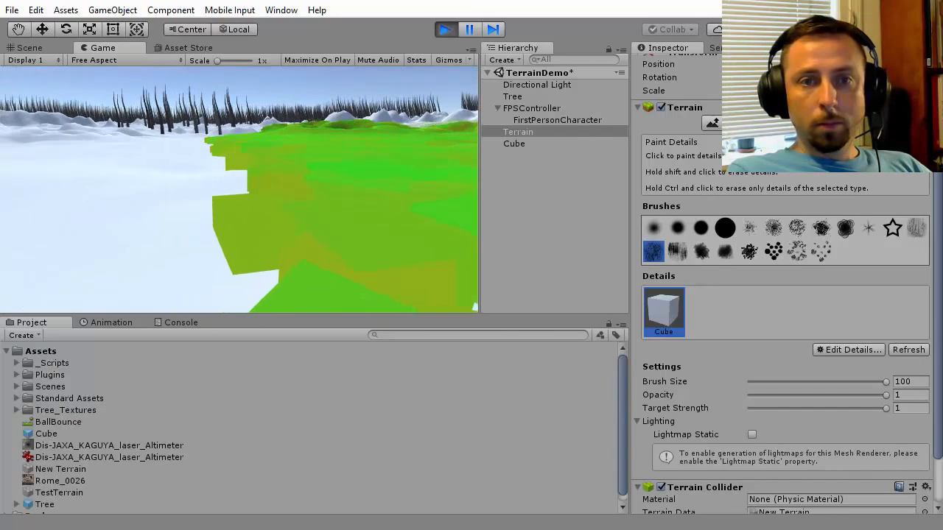
key("w")
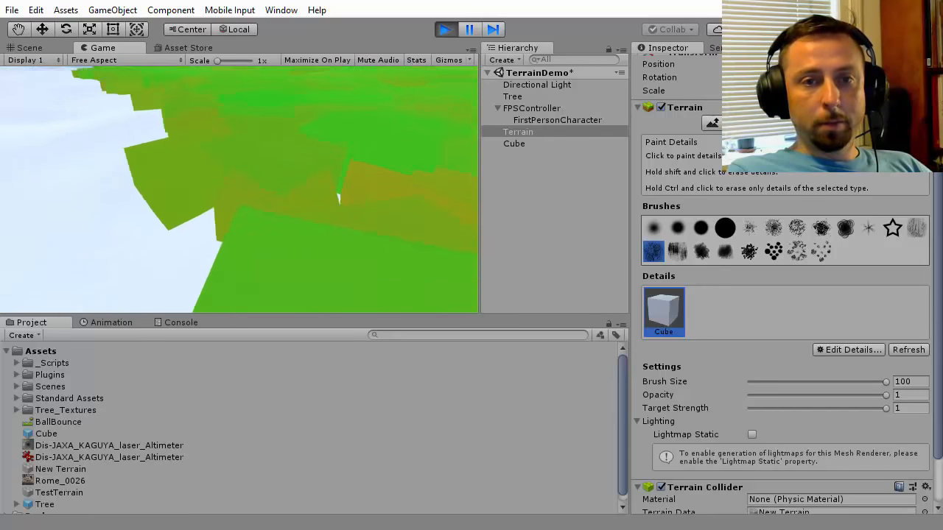
key("w")
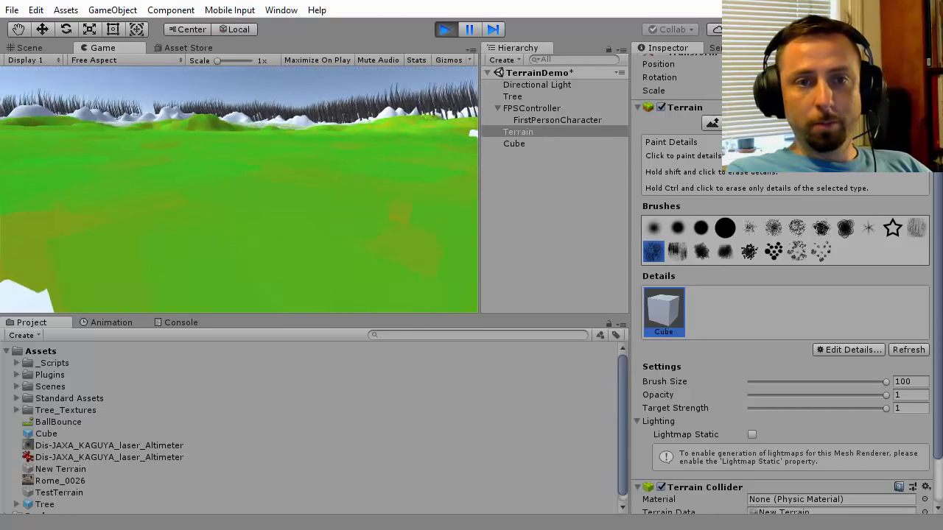
key("s")
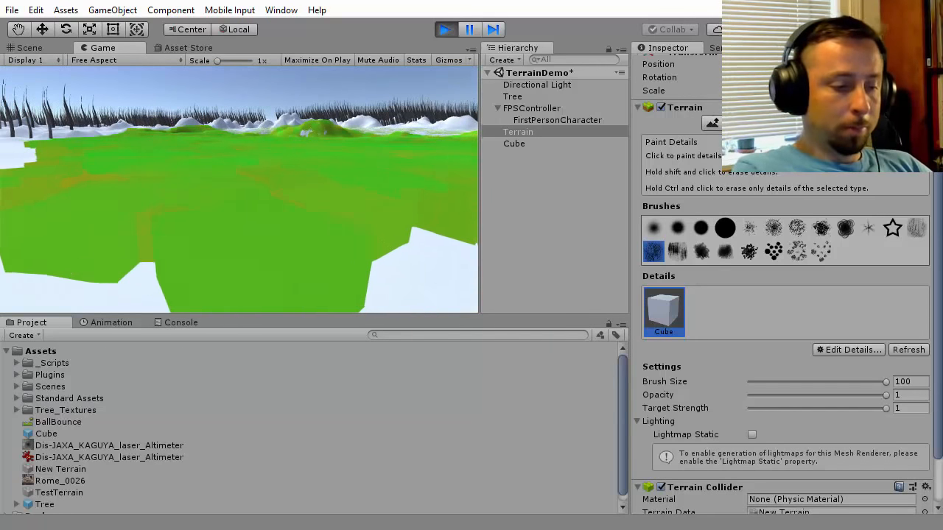
key("w")
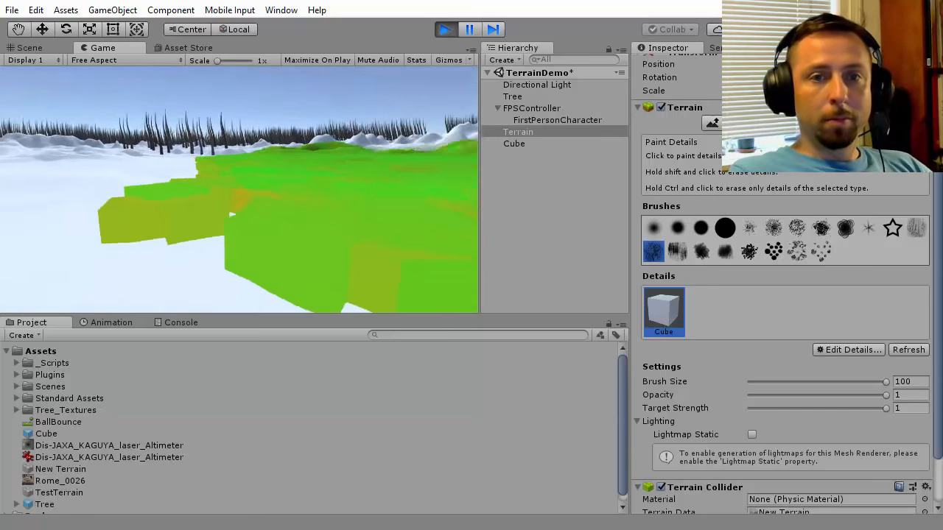
key("w")
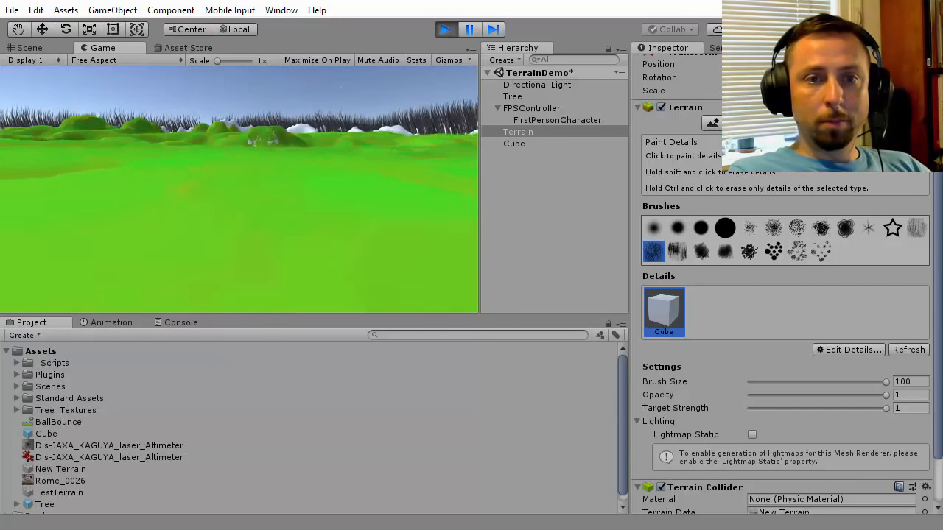
key("w")
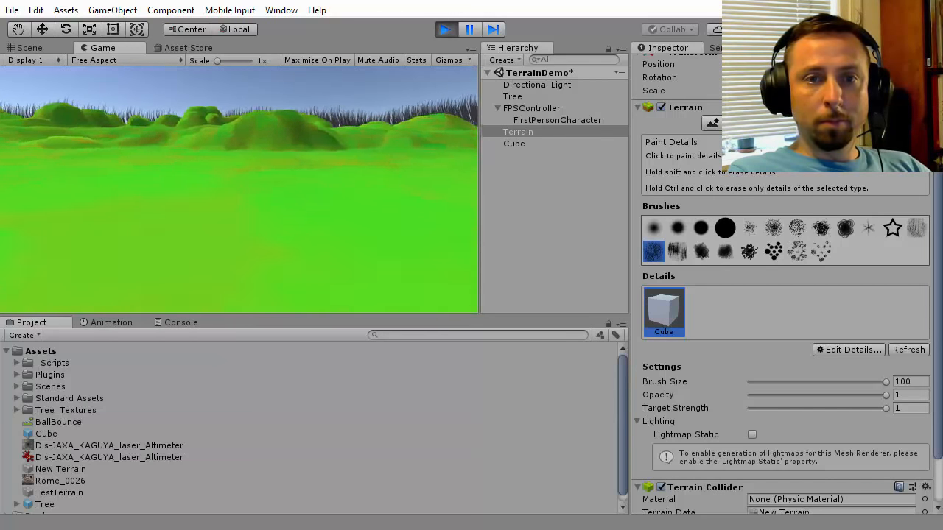
key("w")
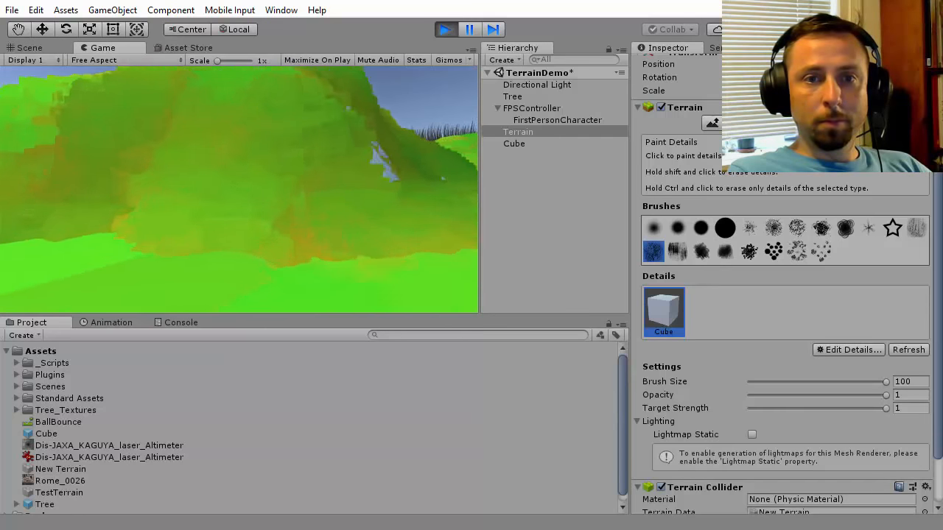
key("w")
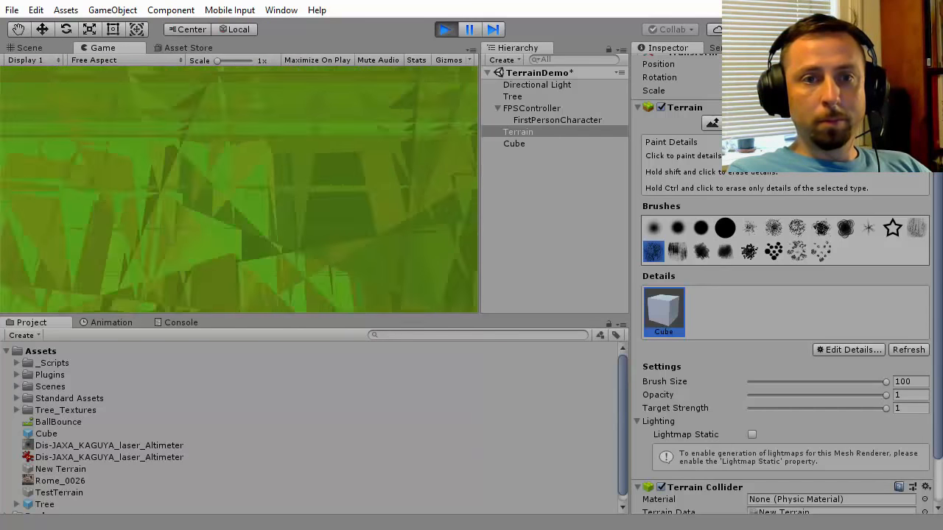
key("w")
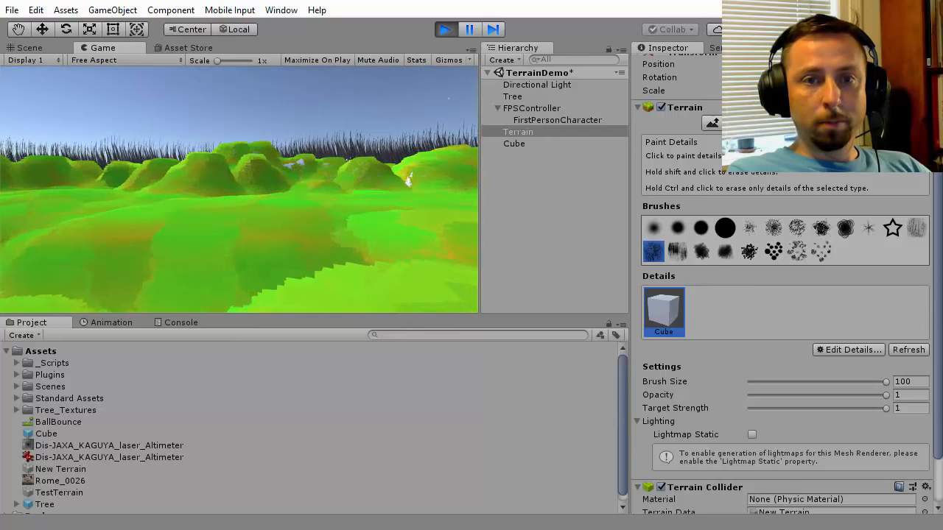
key("w")
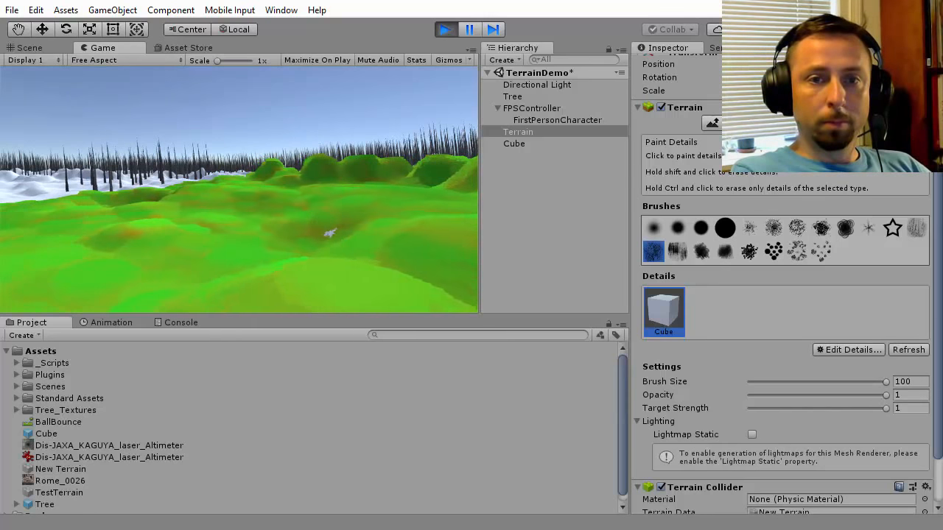
key("ctrl+p")
Erase parts of the painted Cube details with the terrain's Paint Details brush, thinning the dense green band into scattered patches.
left_click(832, 168)
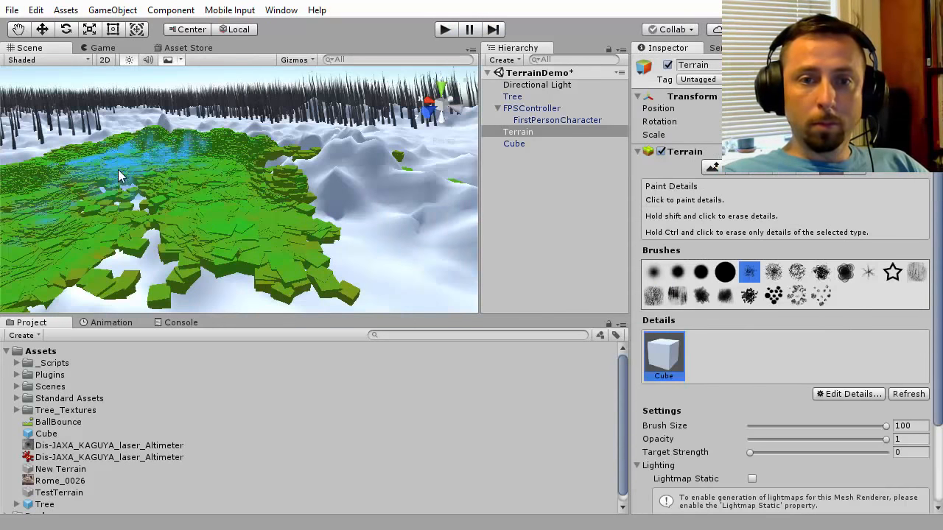
mouse_move(117, 169)
left_mouse_down("shift")
mouse_move(208, 190)
mouse_move(181, 146)
mouse_move(81, 210)
left_mouse_up("shift")
mouse_move(246, 161)
right_mouse_down()
mouse_move(208, 149)
mouse_move(413, 157)
mouse_move(374, 195)
right_mouse_up()
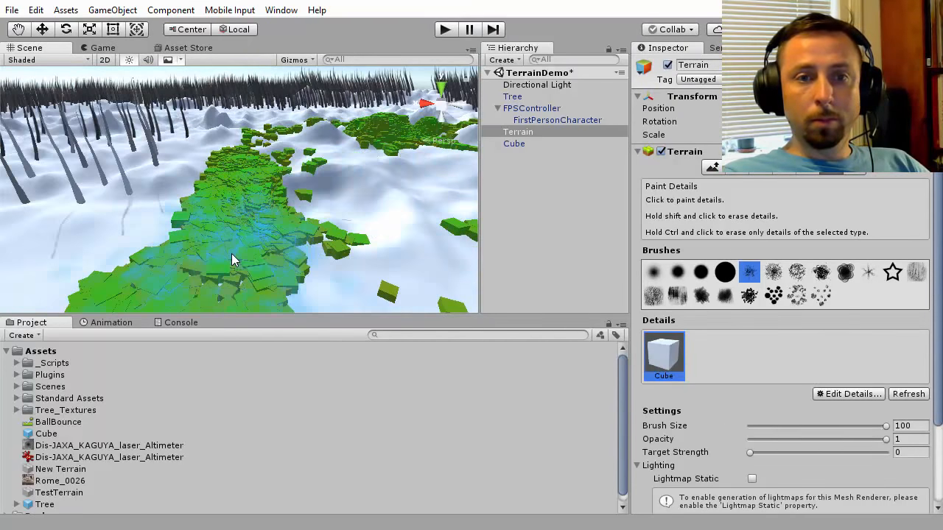
mouse_move(232, 260)
left_mouse_down("shift")
mouse_move(189, 238)
mouse_move(229, 164)
left_mouse_up("shift")
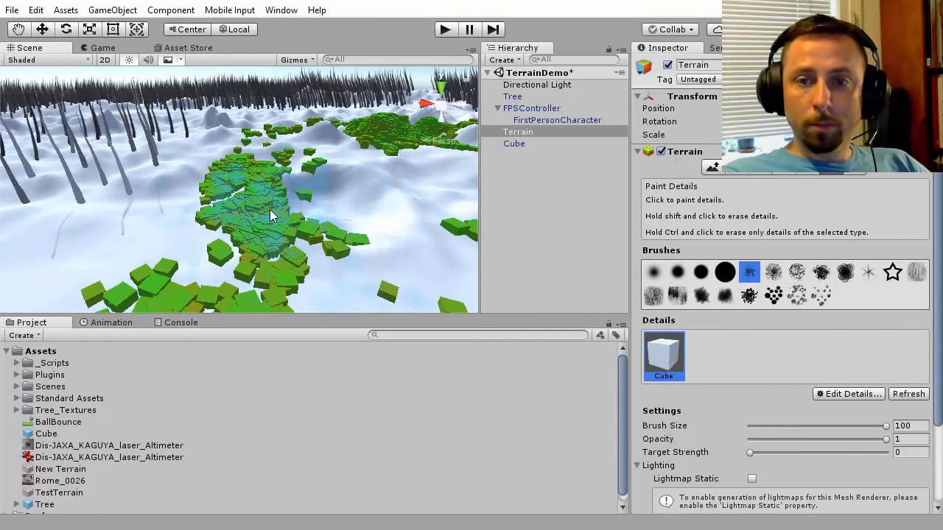
Run the scene again and walk in first person among the thinned-out Cube details to examine their shape and shading.
key("ctrl+p")
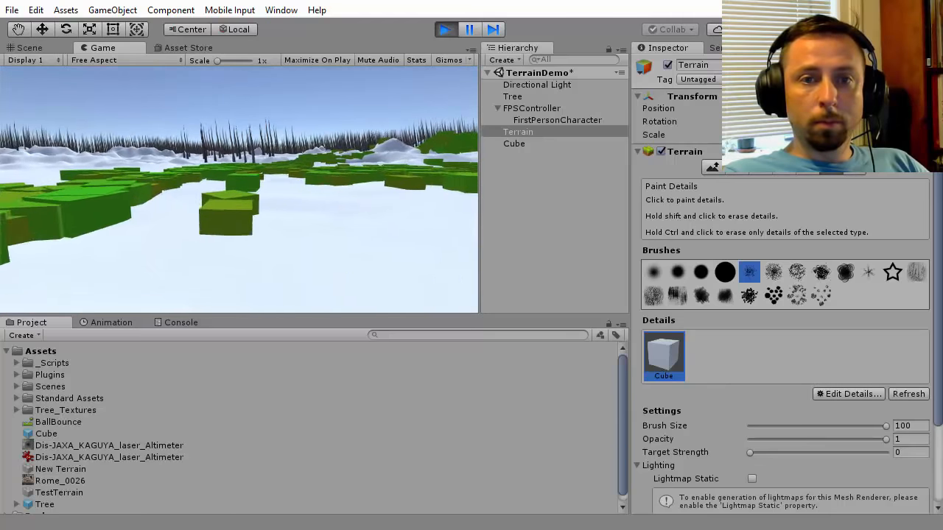
key("w")
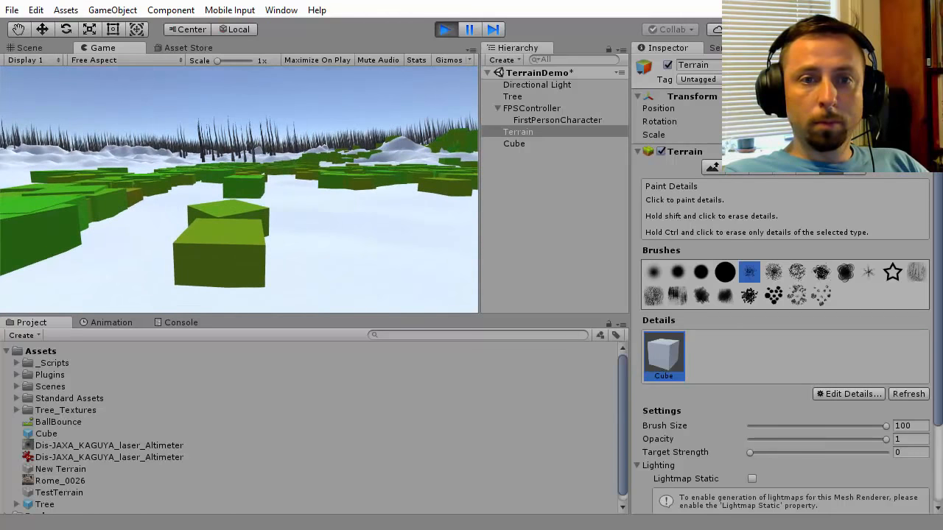
key("w")
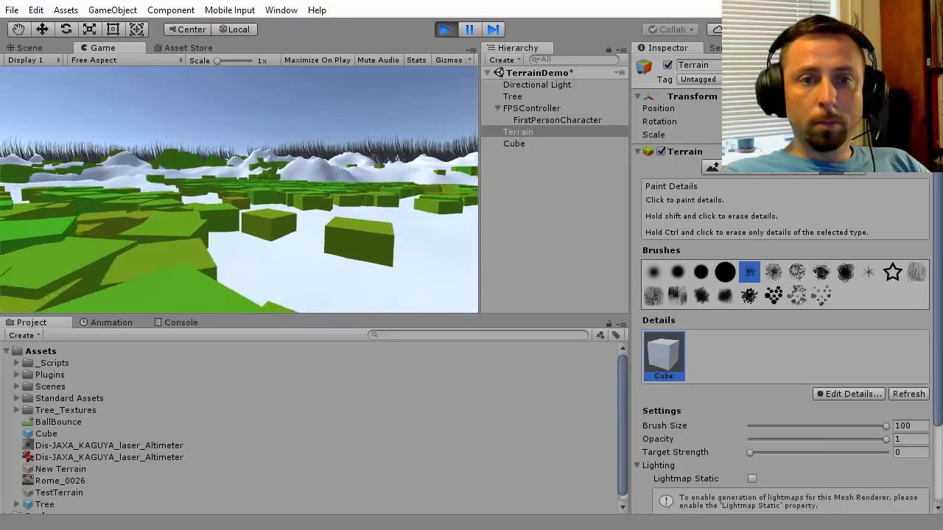
key("w")
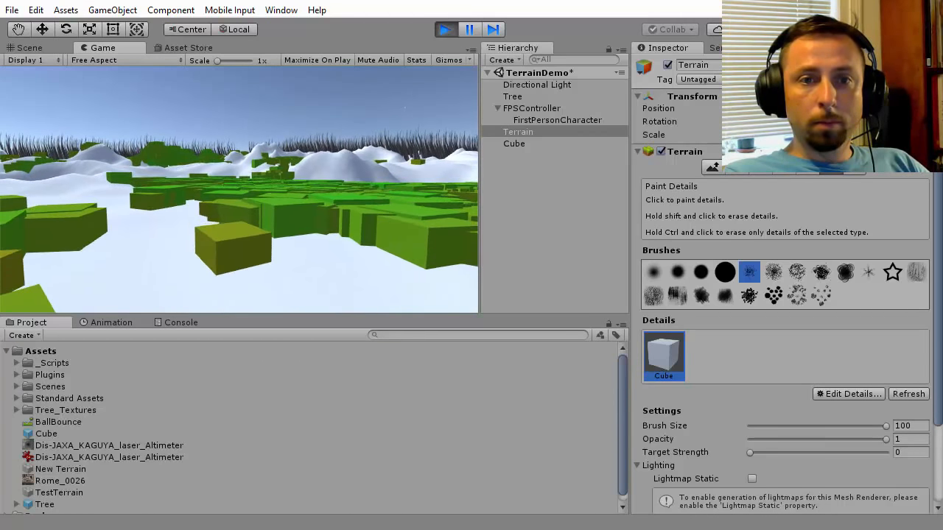
key("w")
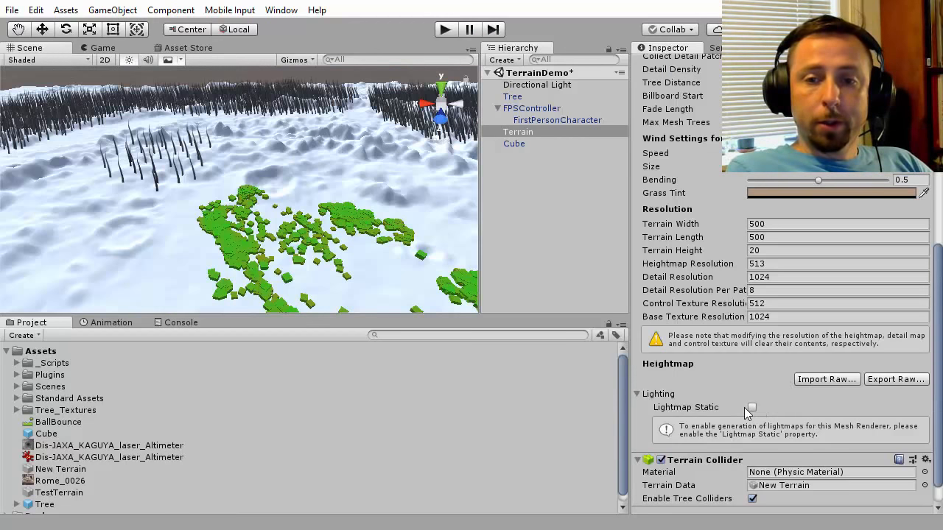
Enable Lightmap Static in the terrain's lighting settings.
left_click(751, 407)
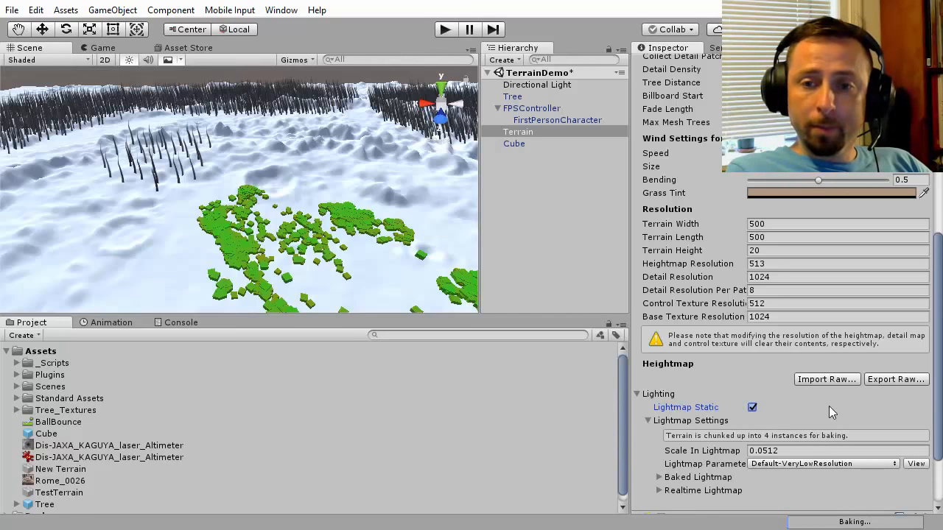
Playtest the lightmapped terrain, walking past the Cube details and through the dense trees to examine the shadows, and exit Play mode.
left_click(444, 29)
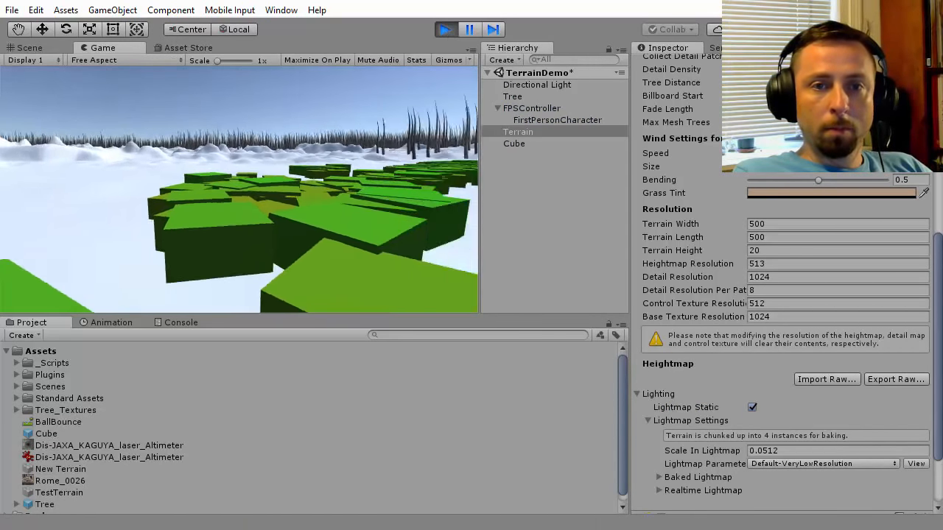
key("w")
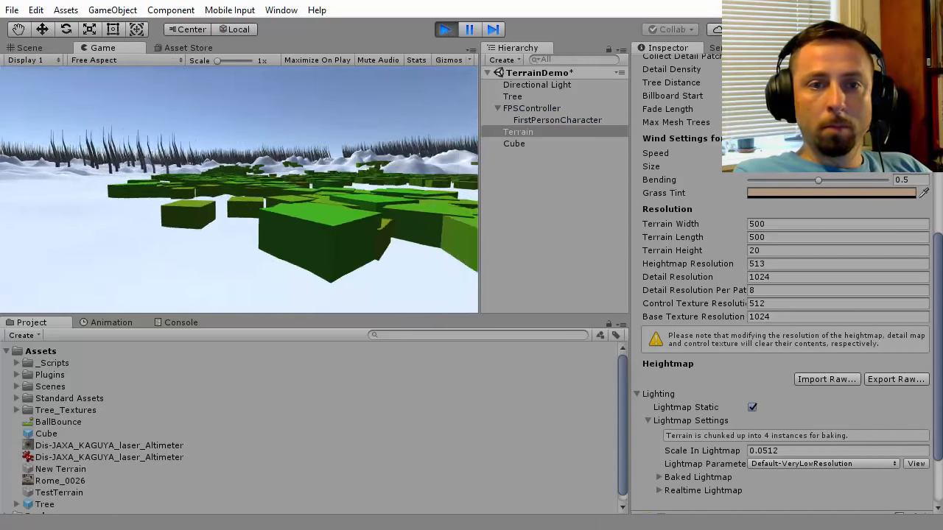
key("w")
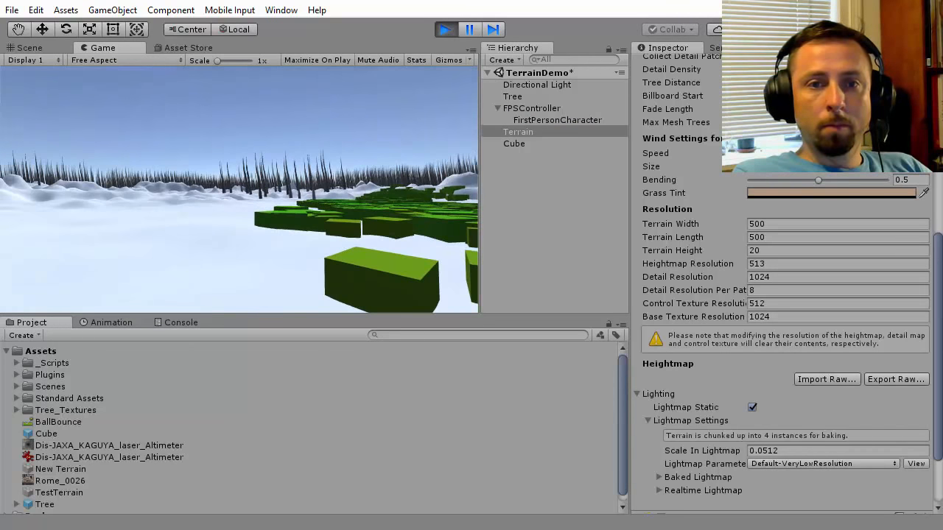
key("w")
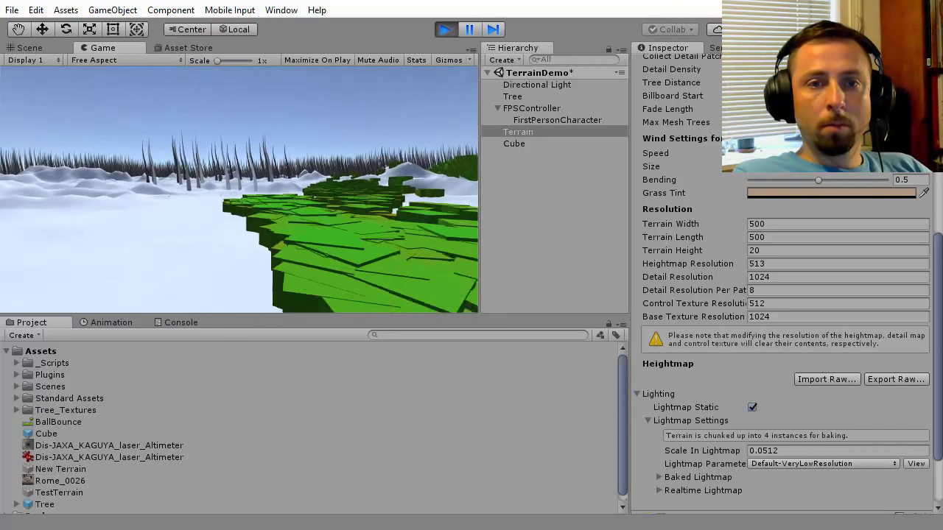
key("w")
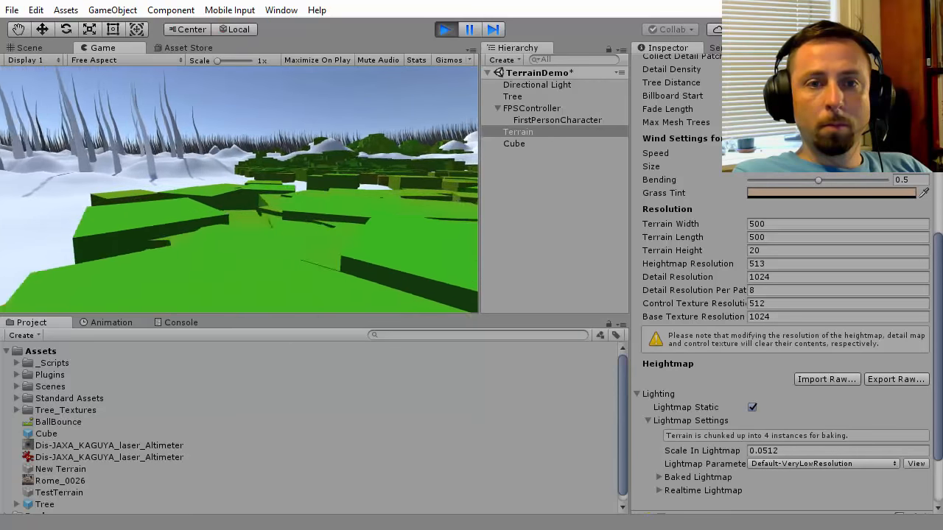
key("w")
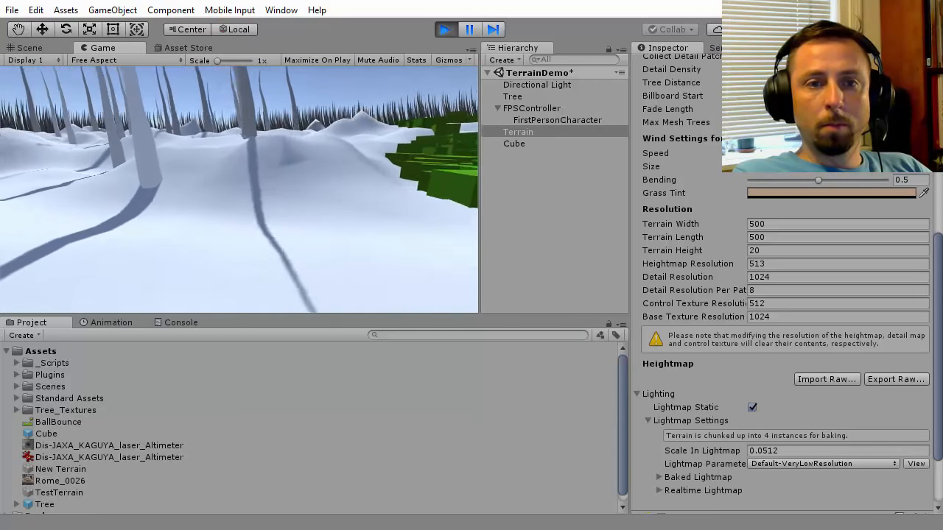
key("w")
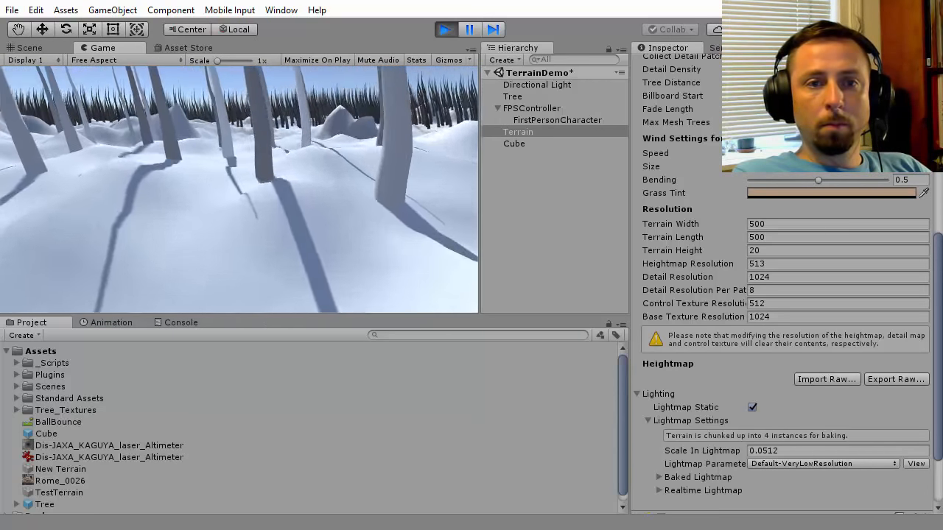
key("w")
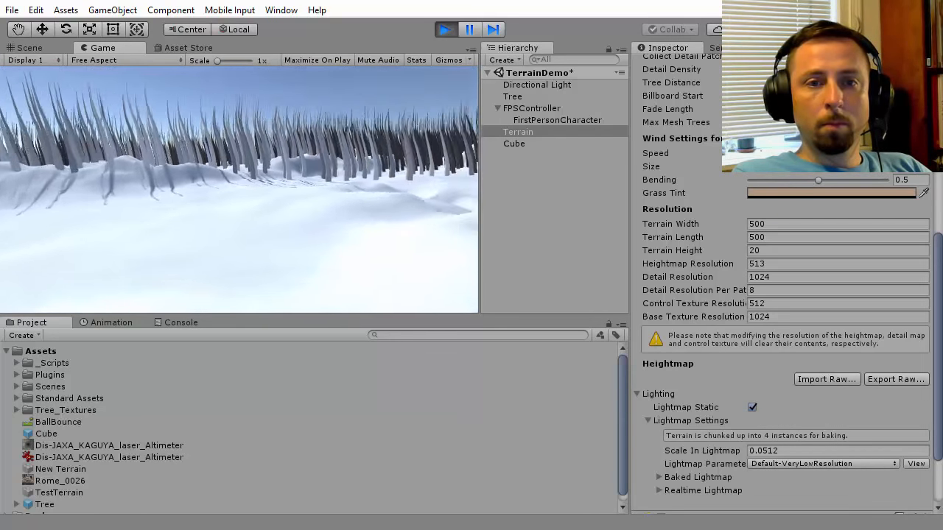
key("w")
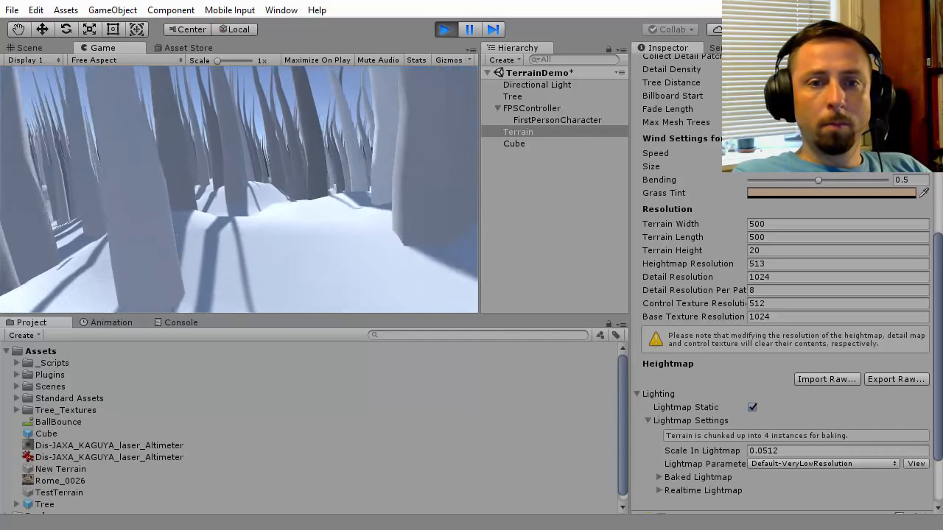
key("w")
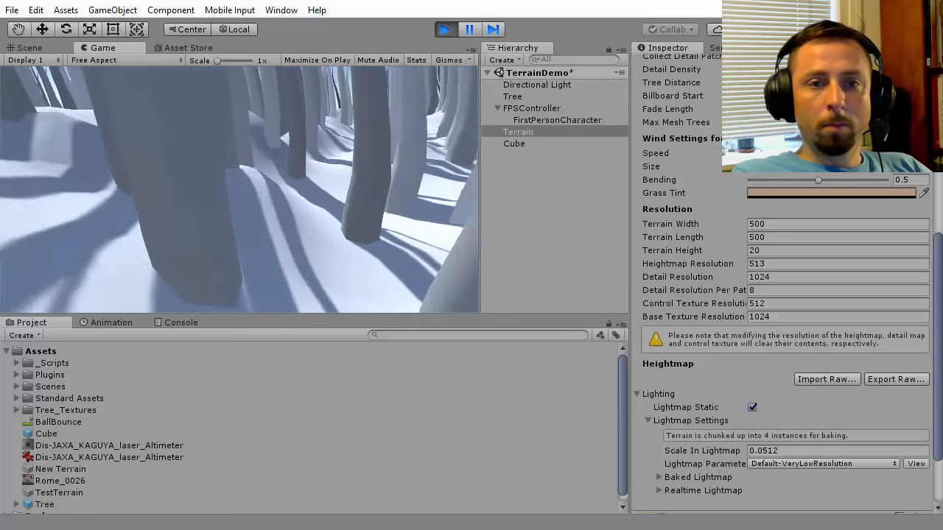
key("w")
key("w")
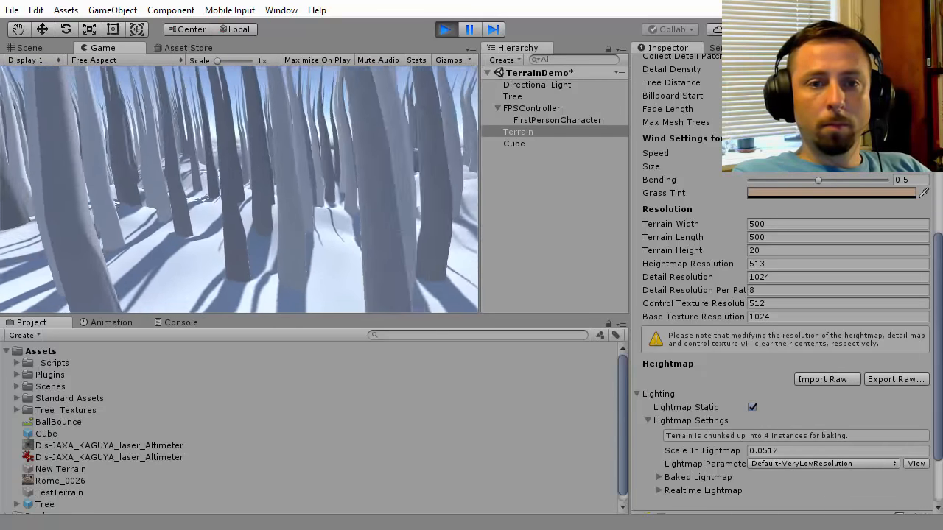
key("w")
key("w")
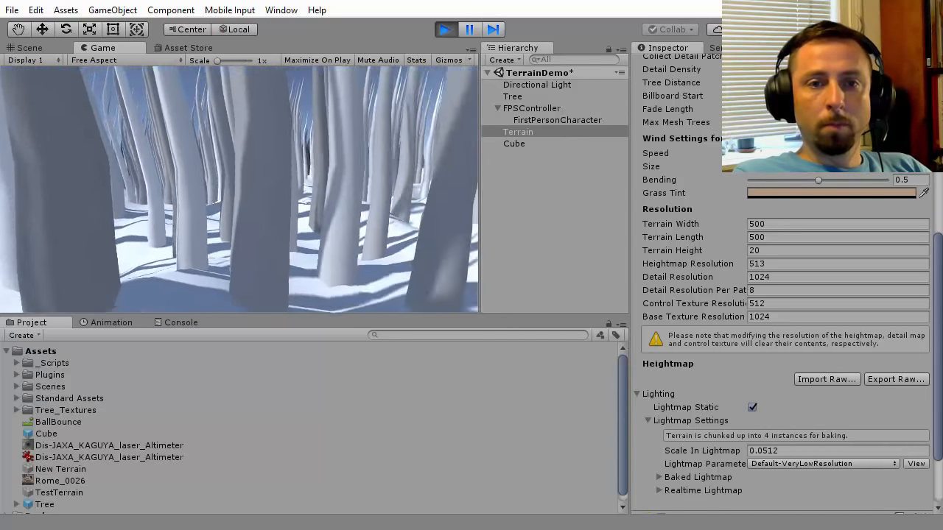
key("w")
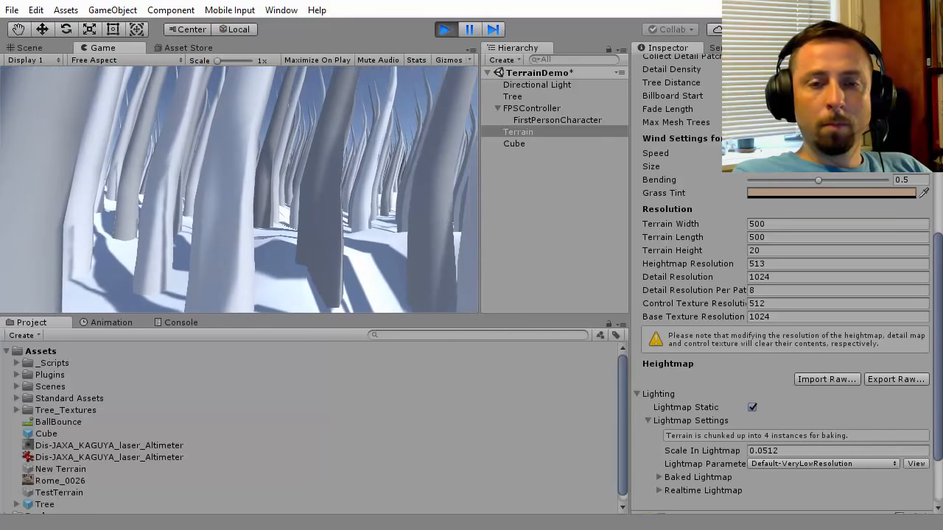
key("ctrl+p")
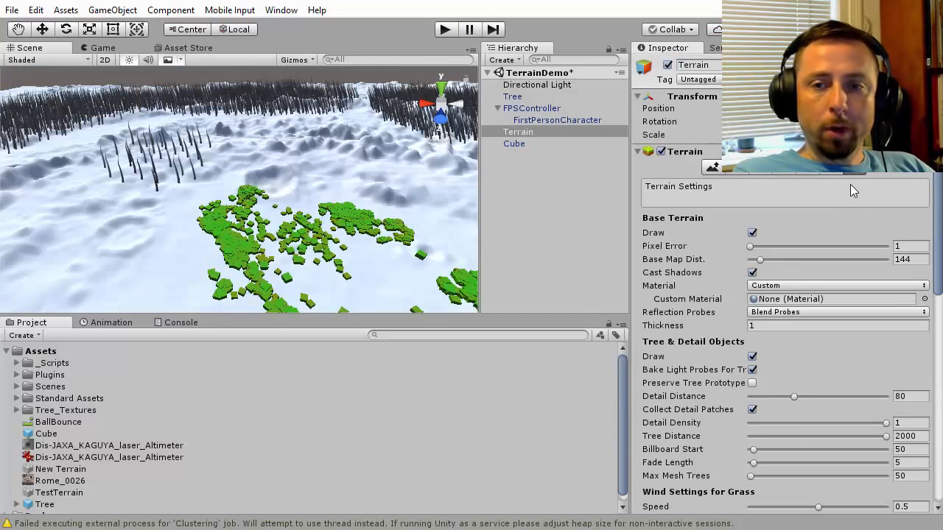